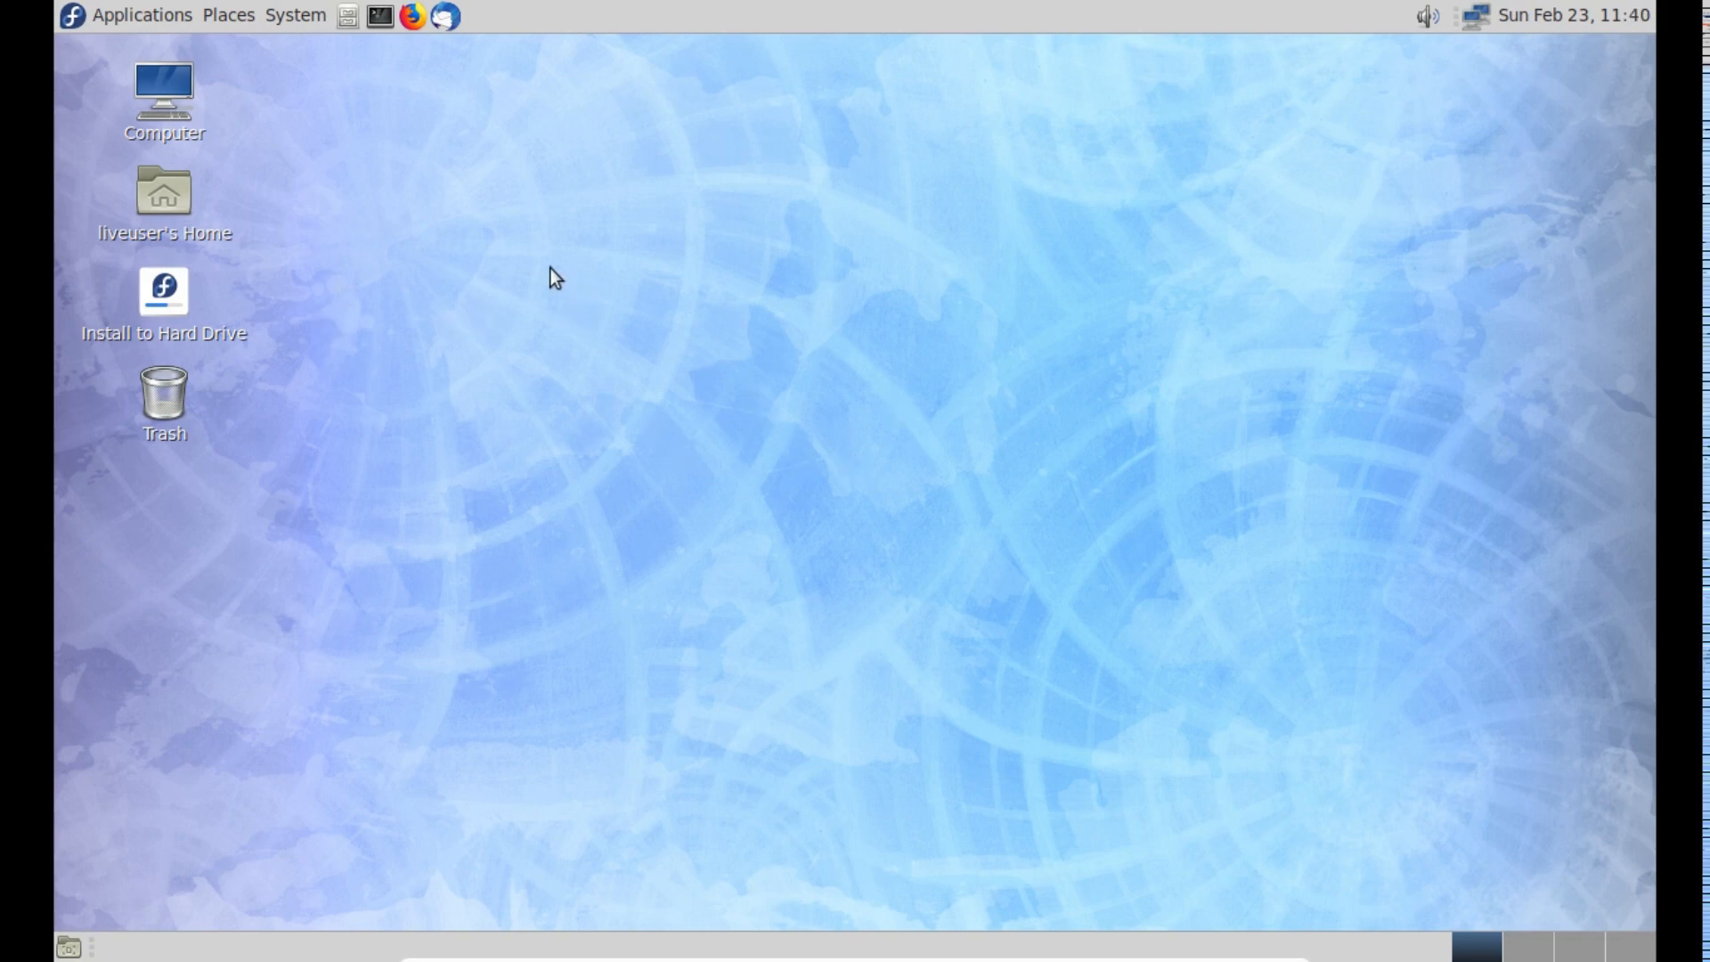
- Examine the network applet's list of available Ethernet and VPN connections
{"action": "left_click", "coordinate": [1476, 16]}
{"action": "left_click", "coordinate": [1476, 16]}
{"action": "left_click", "coordinate": [1477, 16]}
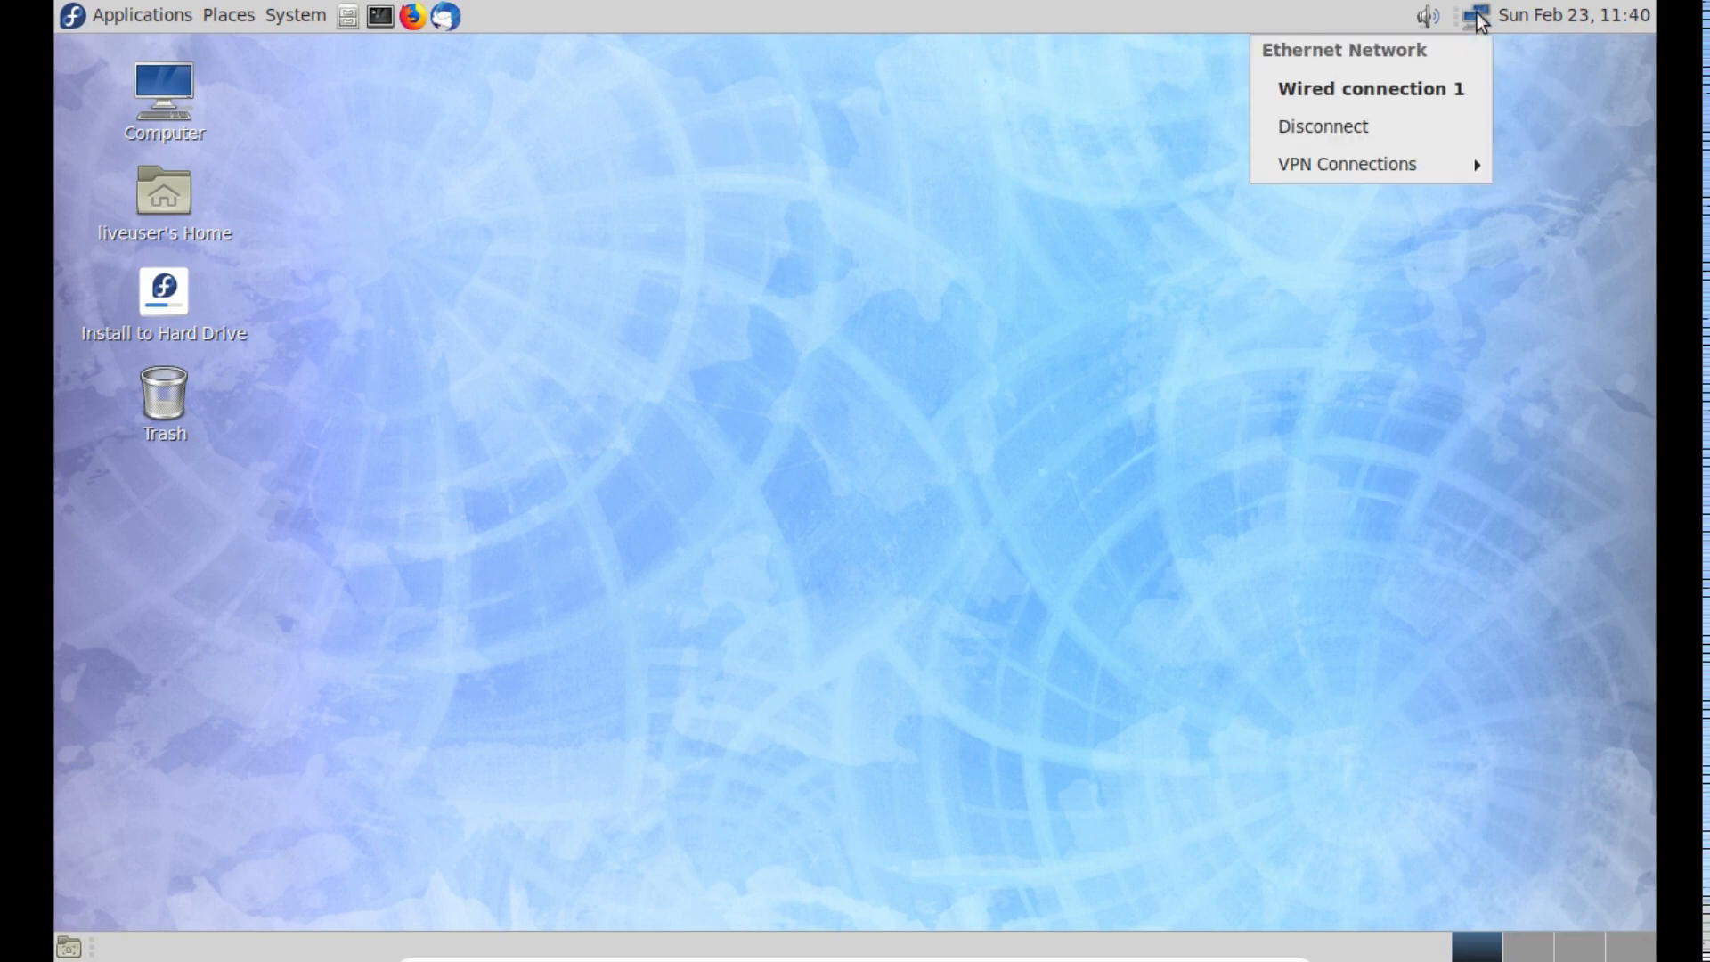
{"action": "left_click", "coordinate": [1525, 100]}
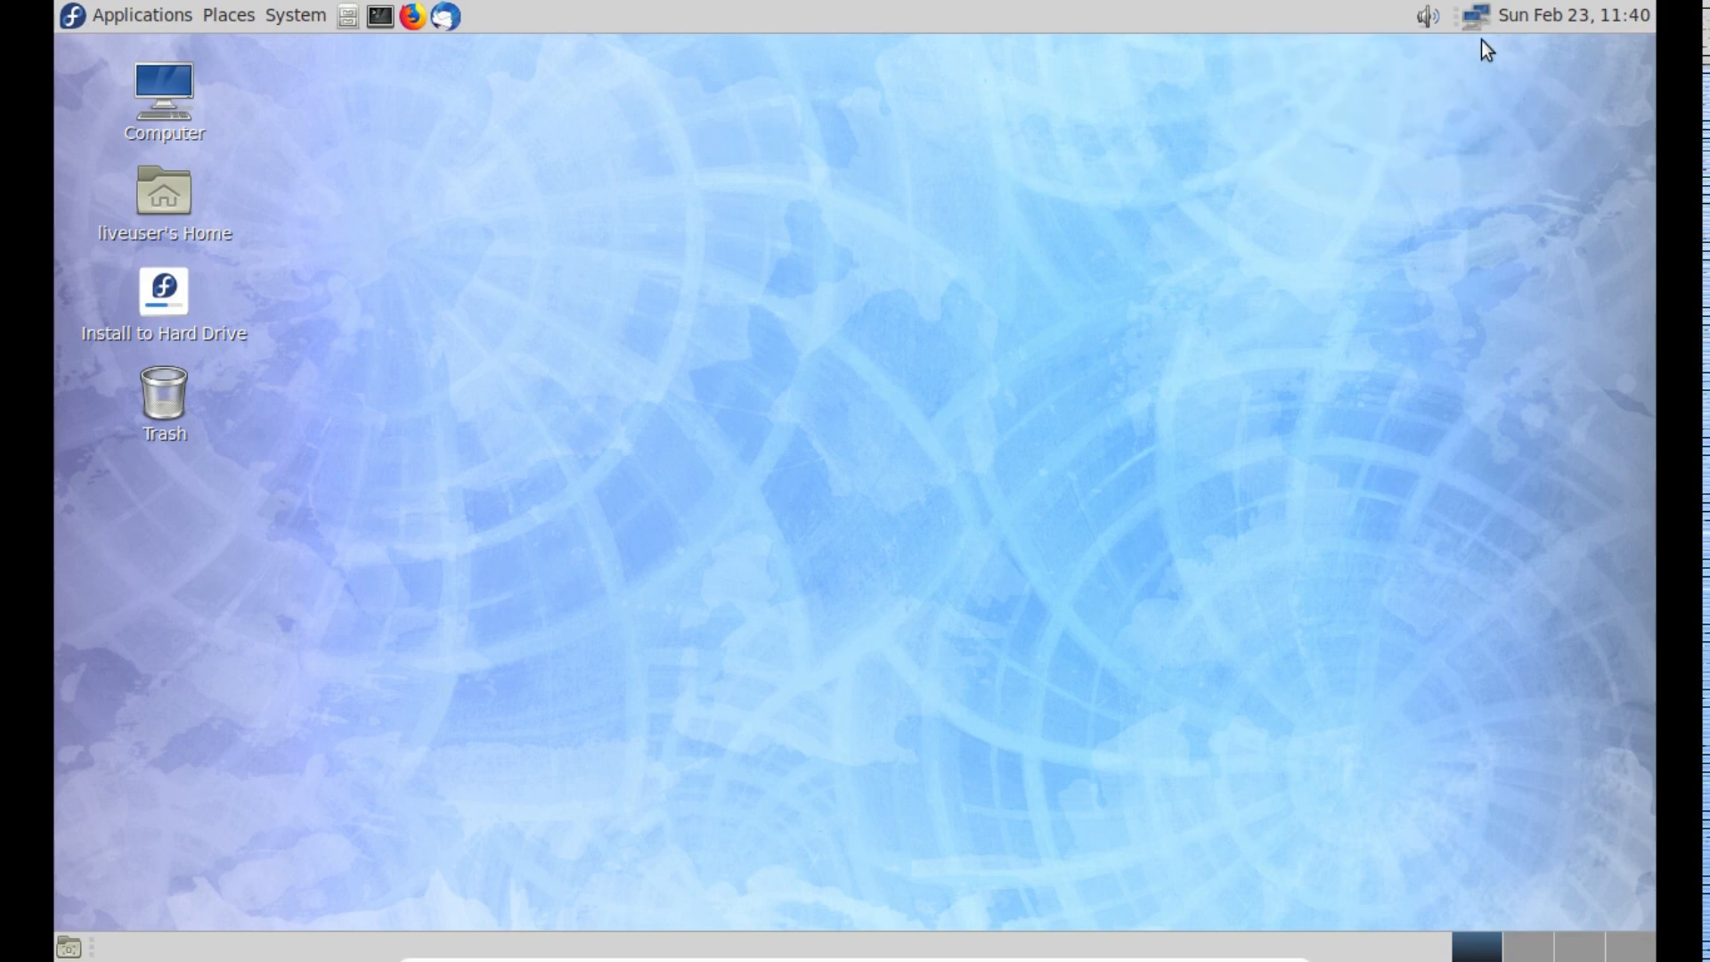
{"action": "left_click", "coordinate": [1476, 16]}
{"action": "left_click", "coordinate": [1500, 267]}
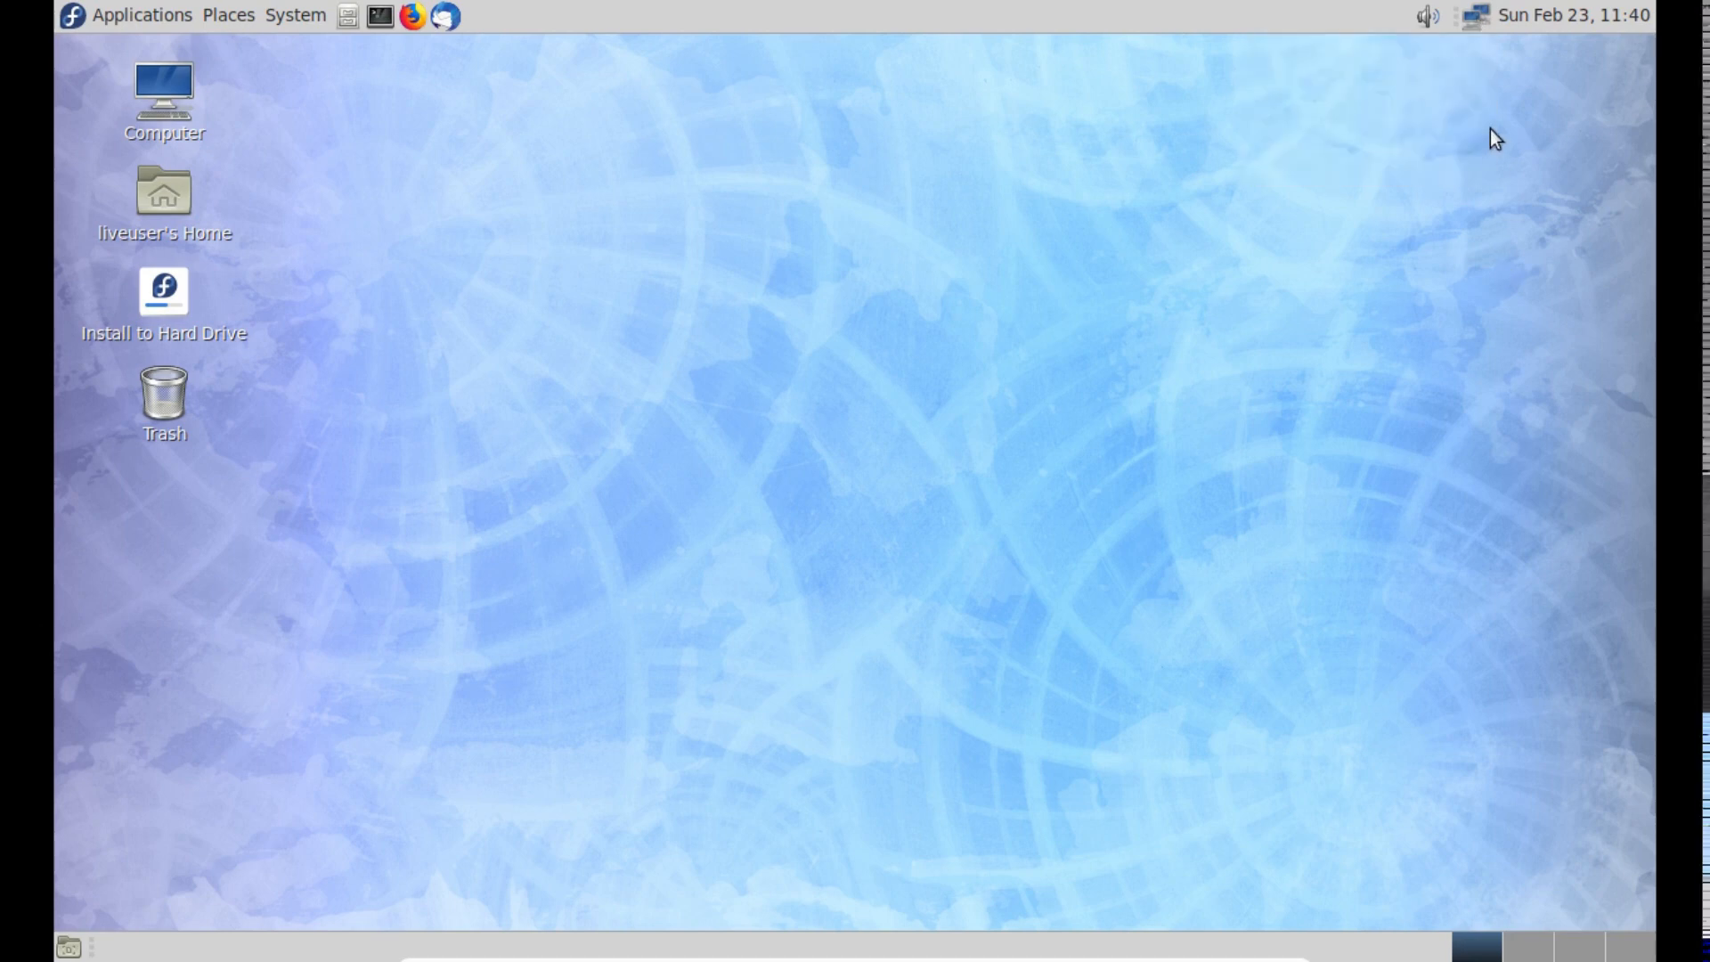
{"action": "left_click", "coordinate": [1476, 16]}
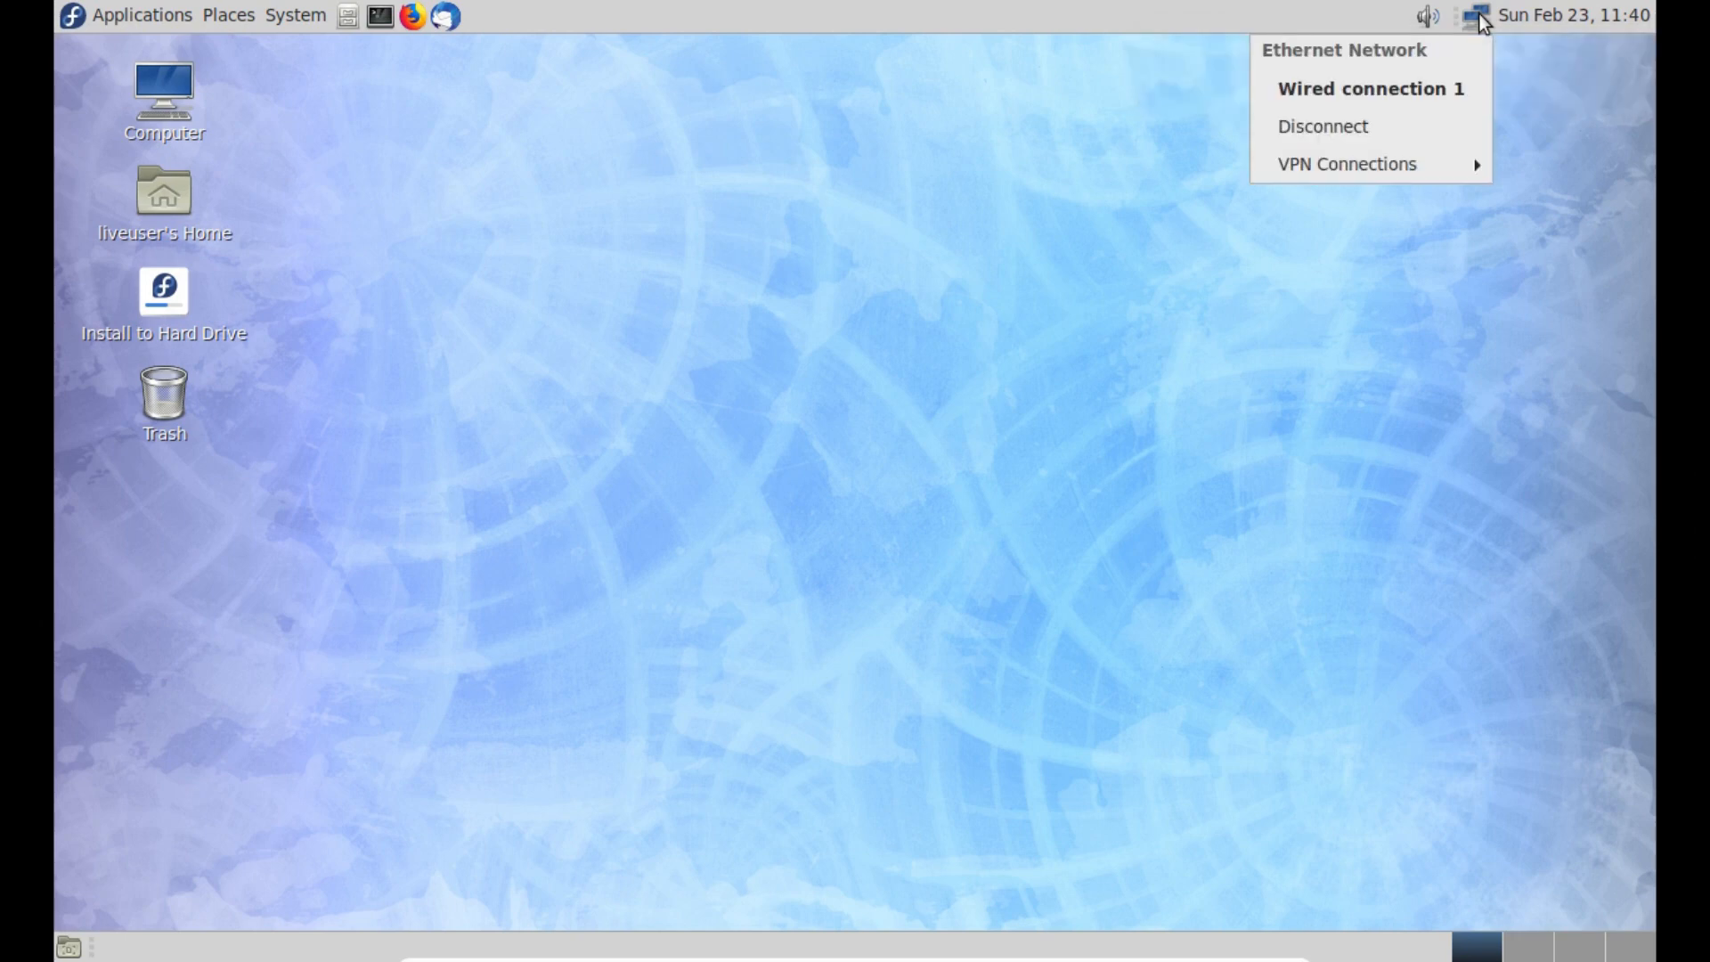
{"action": "left_click", "coordinate": [1477, 16]}
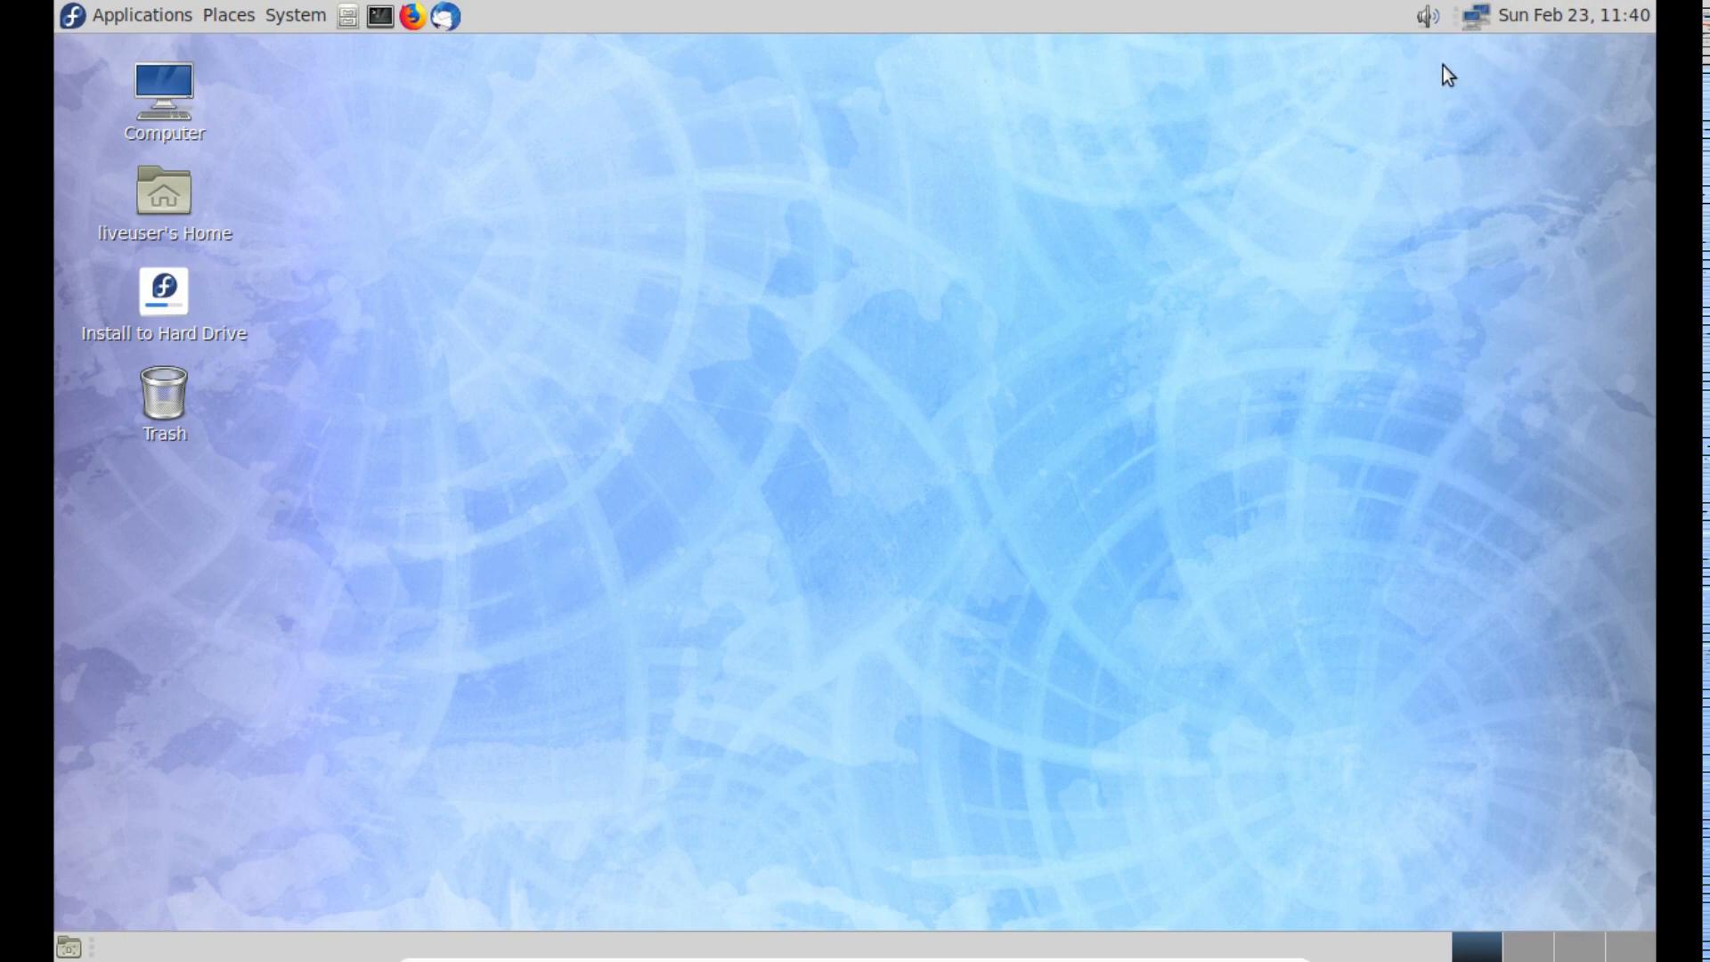
{"action": "left_click", "coordinate": [1477, 18]}
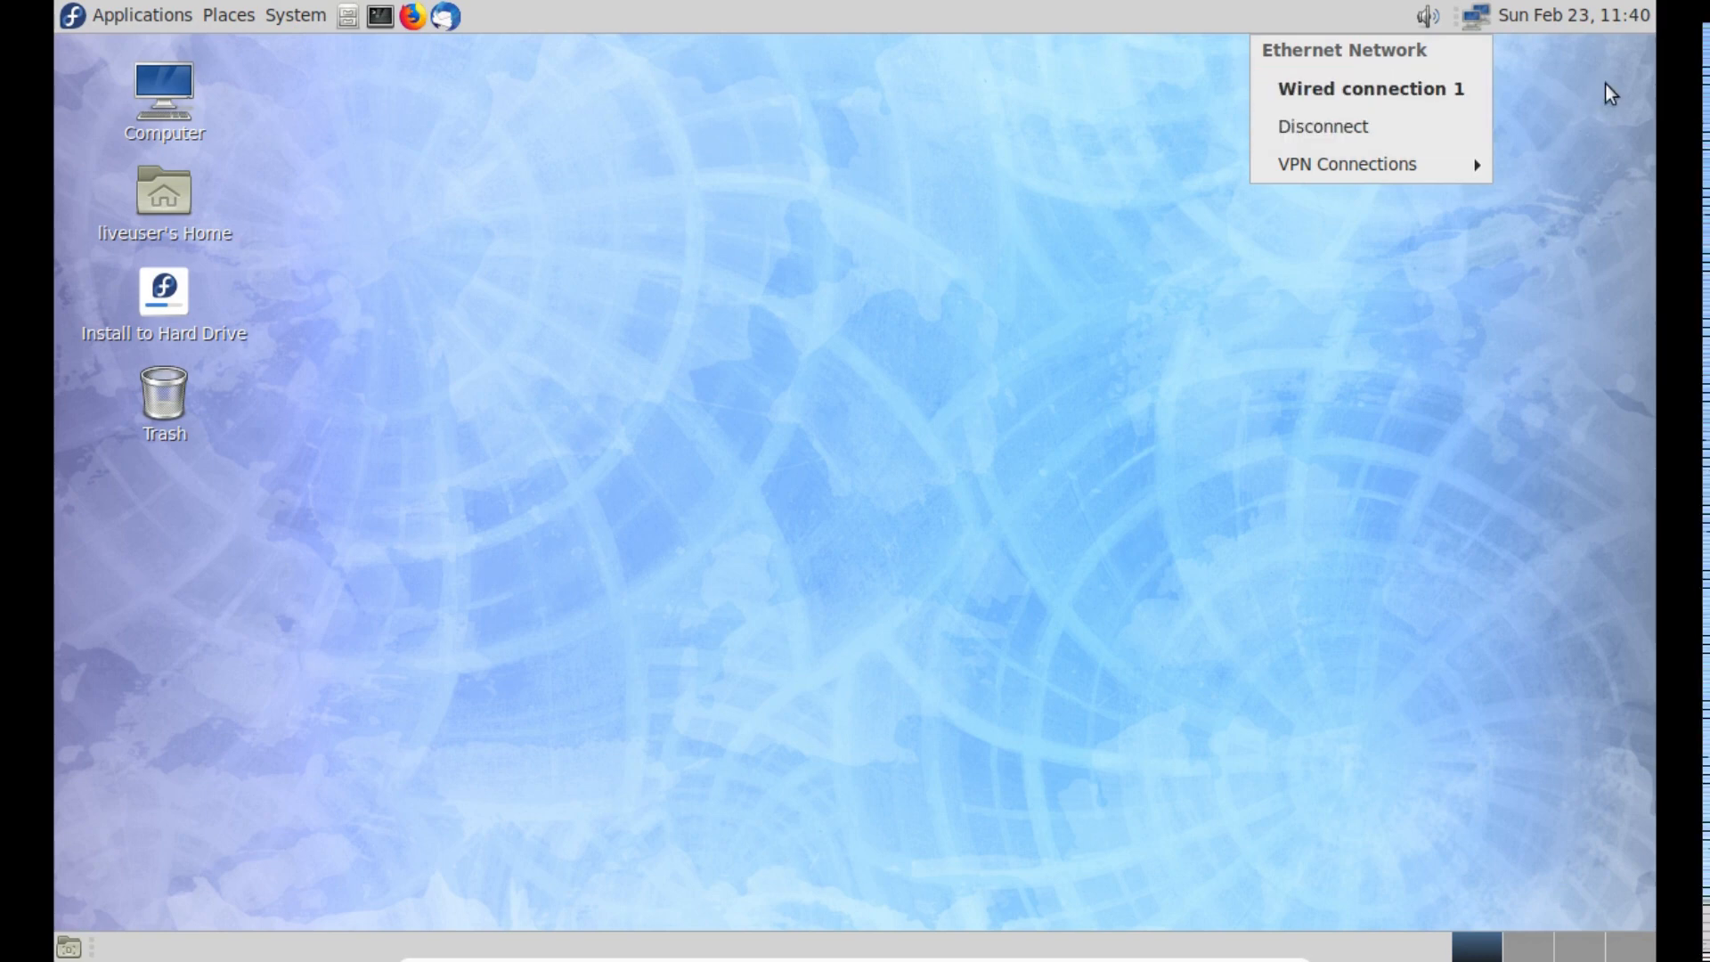
{"action": "left_click", "coordinate": [1461, 14]}
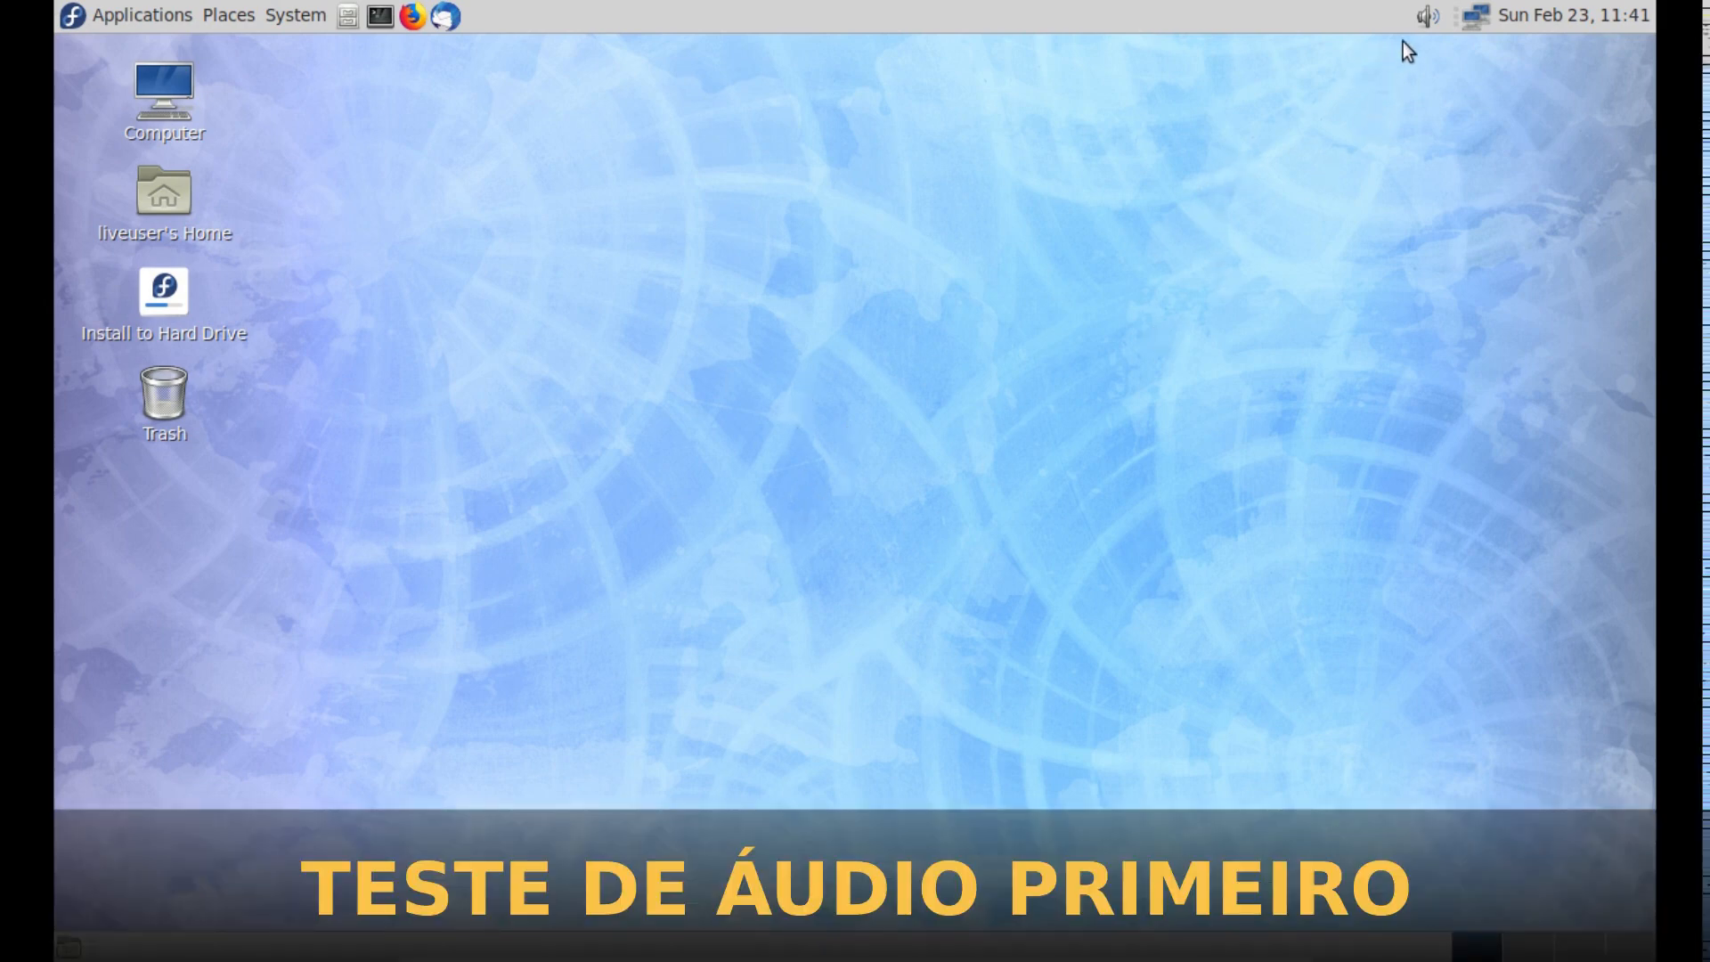
- Open the sound preferences, show the audio hardware settings and raise the output volume above 100%
{"action": "right_click", "coordinate": [1425, 23]}
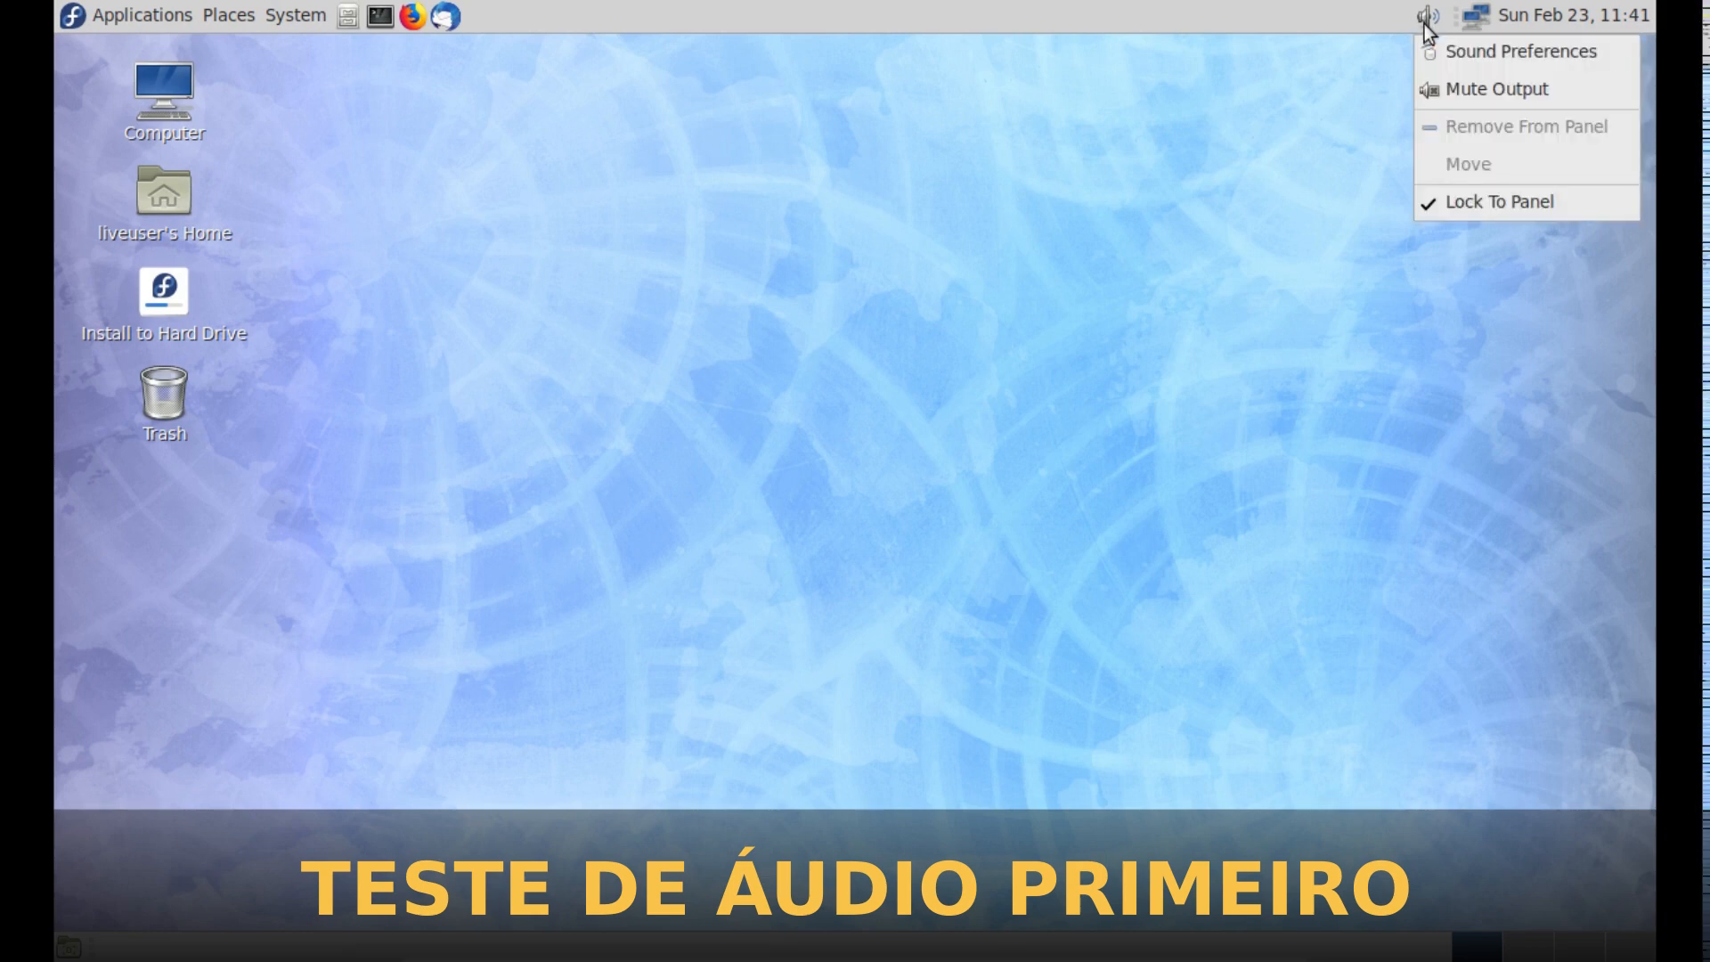
{"action": "left_click", "coordinate": [1474, 50]}
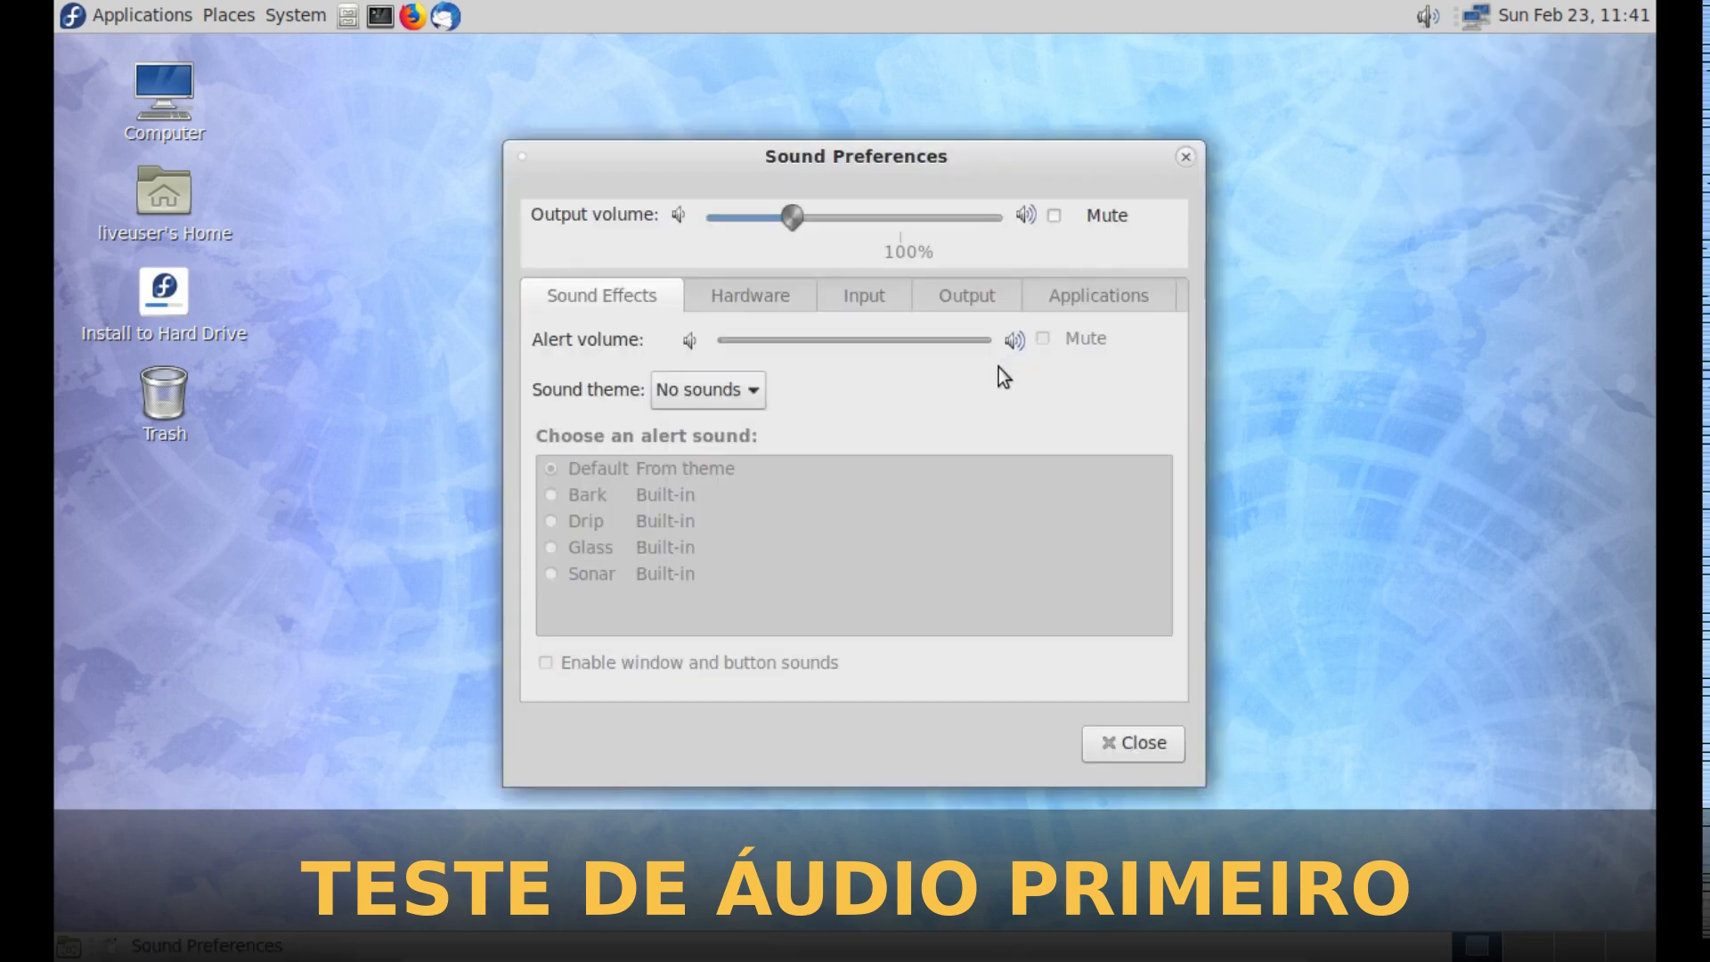
{"action": "left_click", "coordinate": [742, 294]}
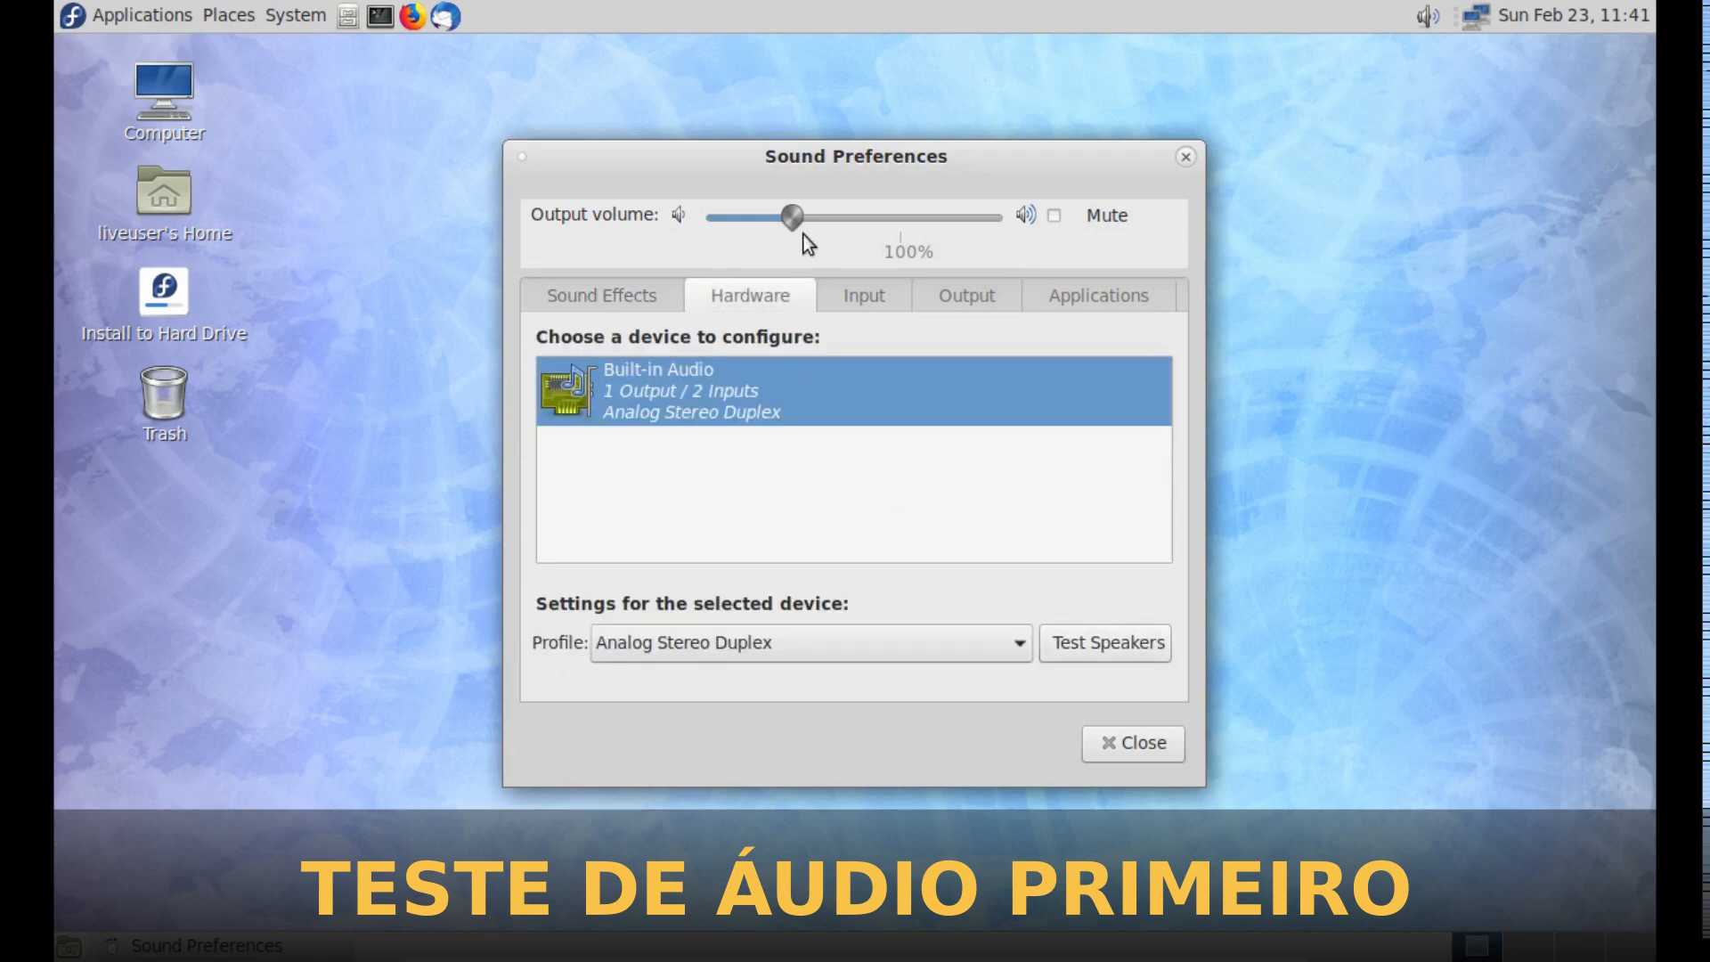
{"action": "left_click_drag", "start_coordinate": [790, 212], "coordinate": [836, 212]}
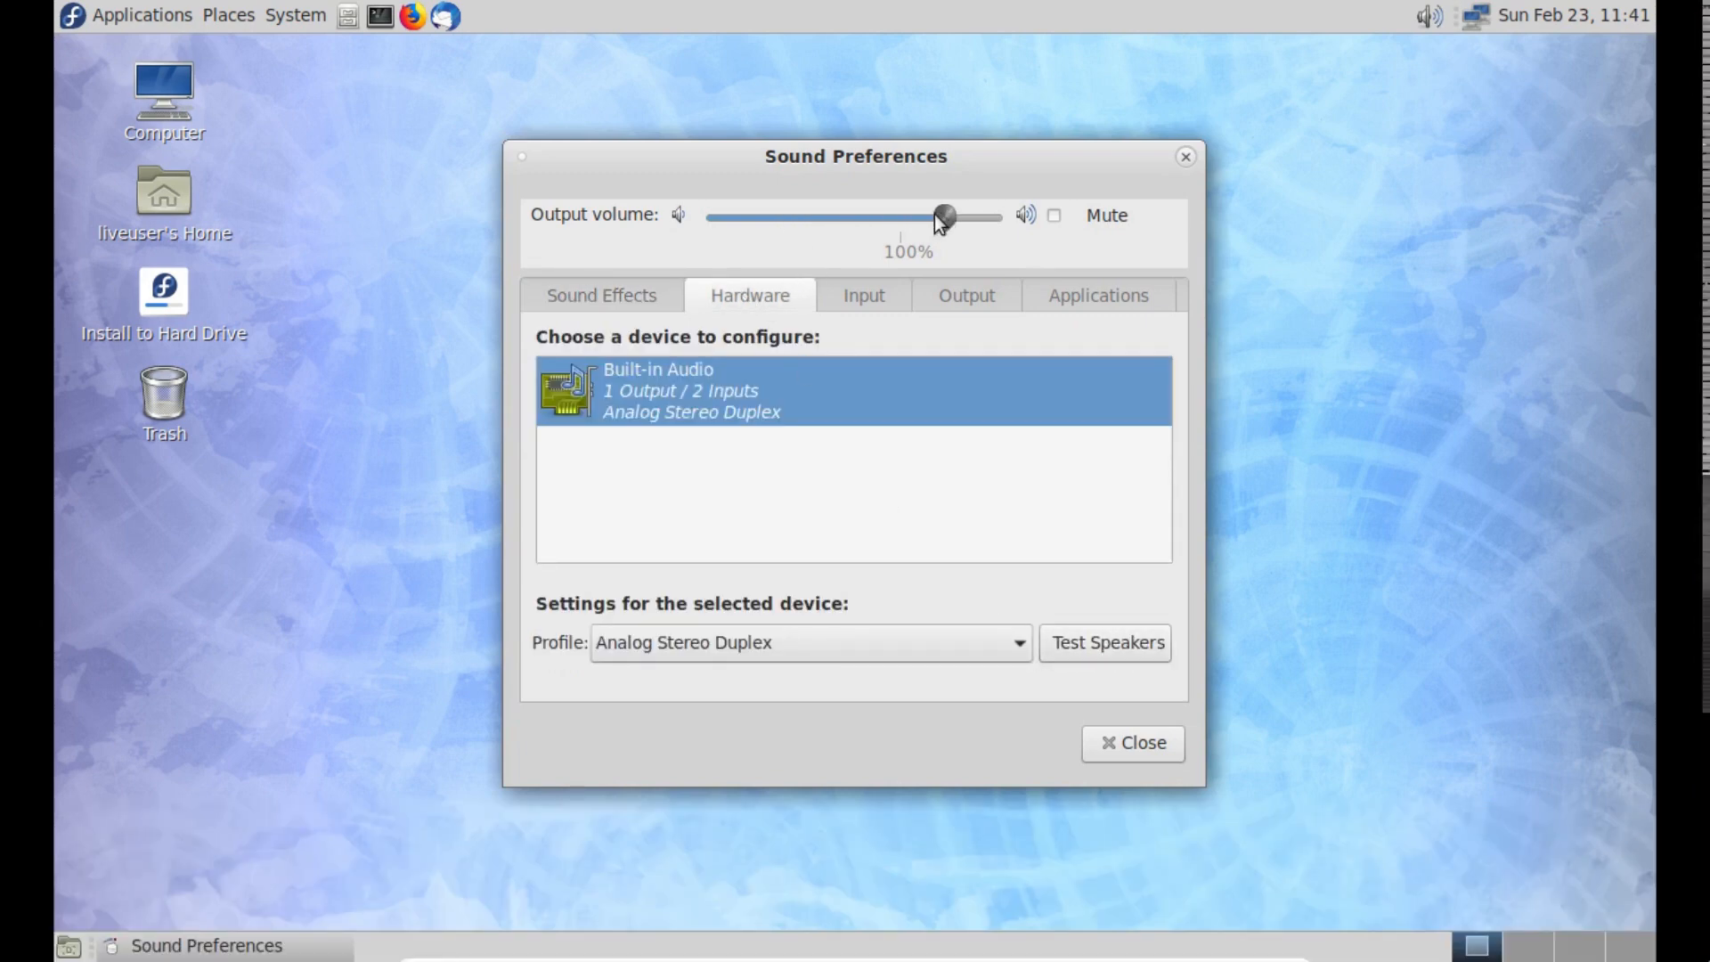
- Test the front left and front right speakers of the built-in audio device
{"action": "left_click", "coordinate": [1108, 644]}
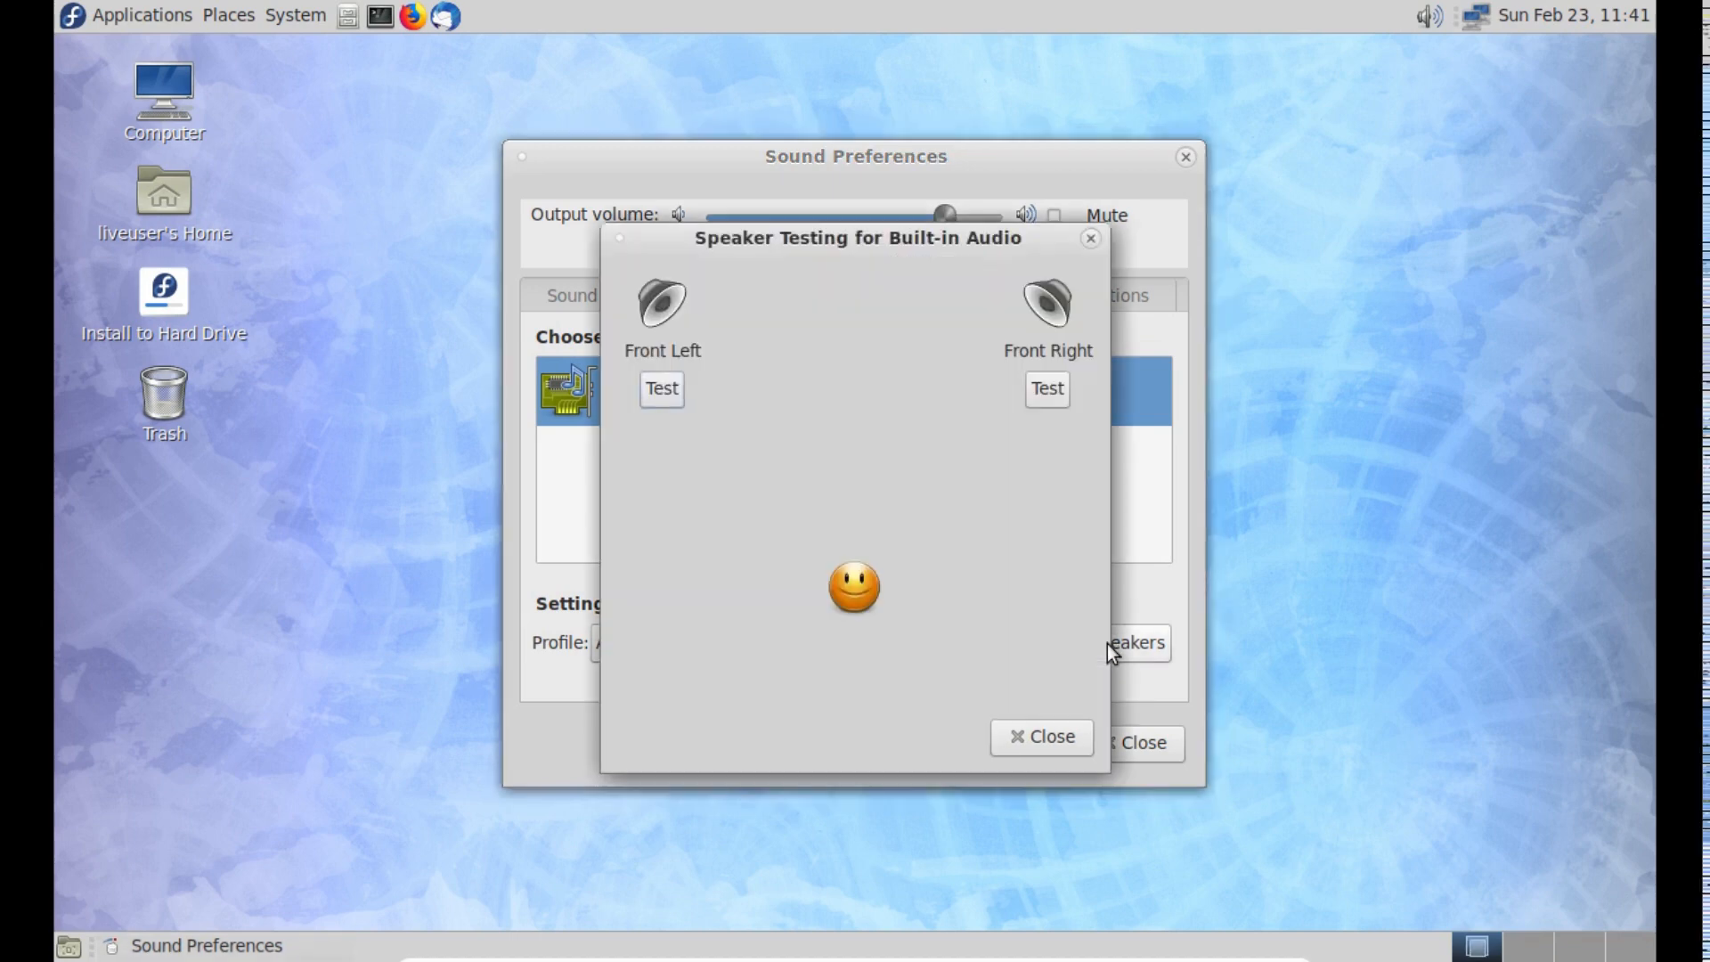
{"action": "left_click", "coordinate": [664, 389]}
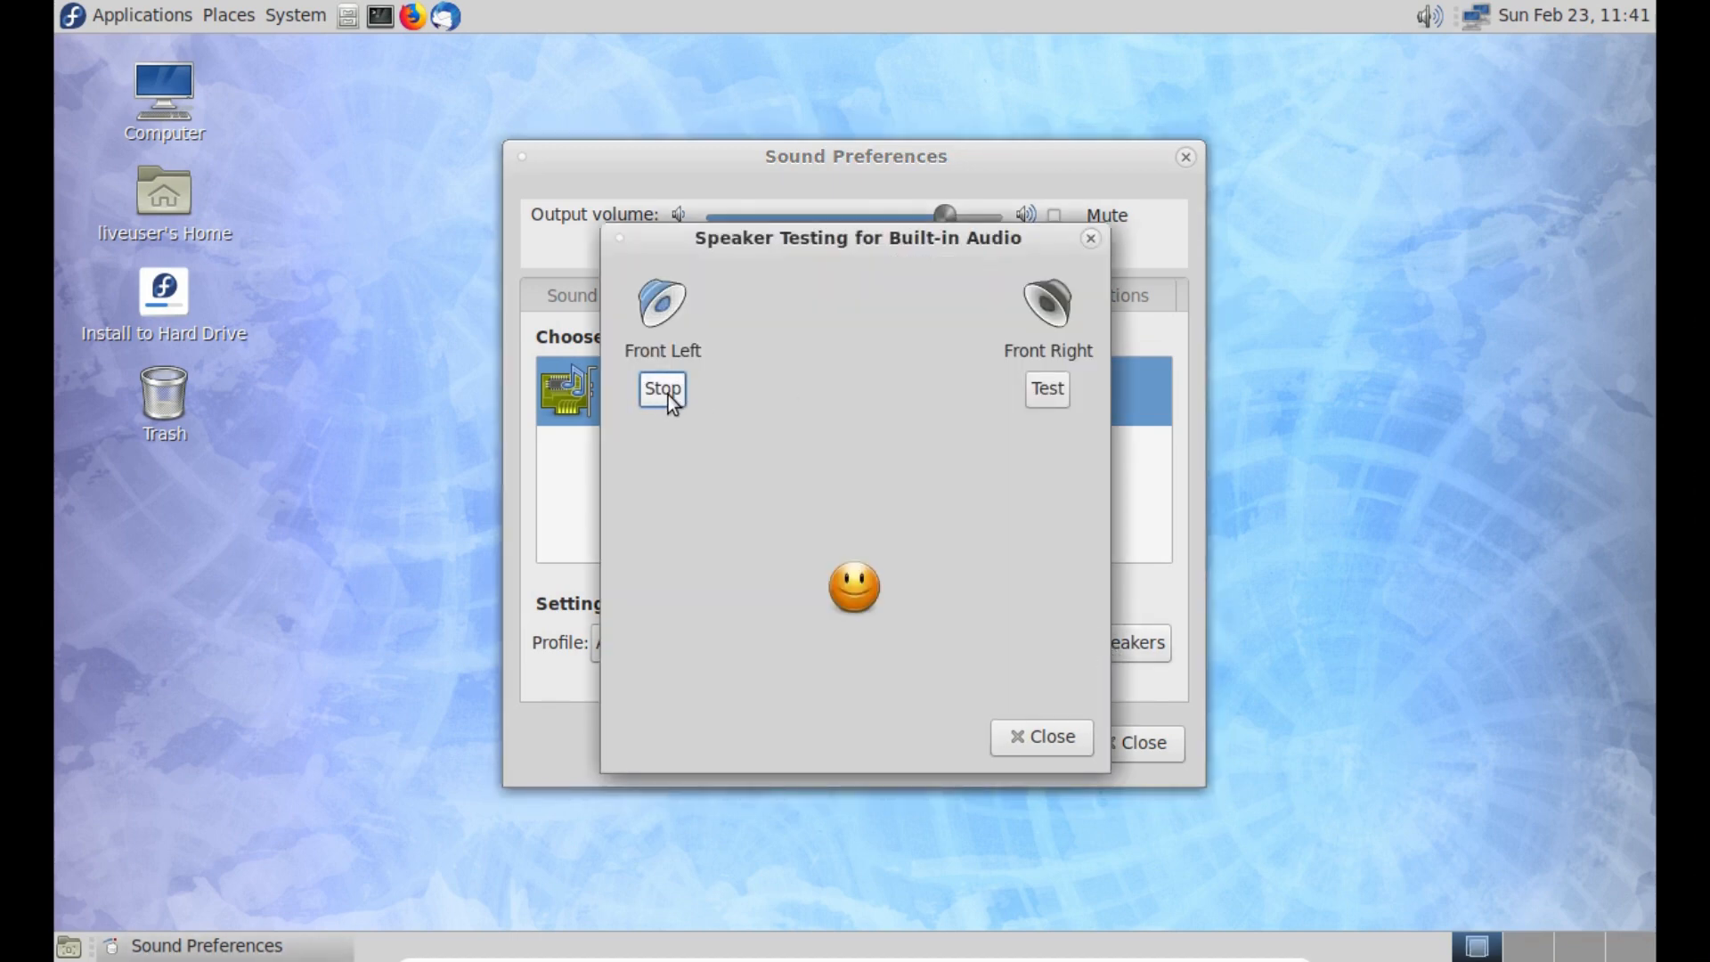
{"action": "left_click", "coordinate": [1044, 397]}
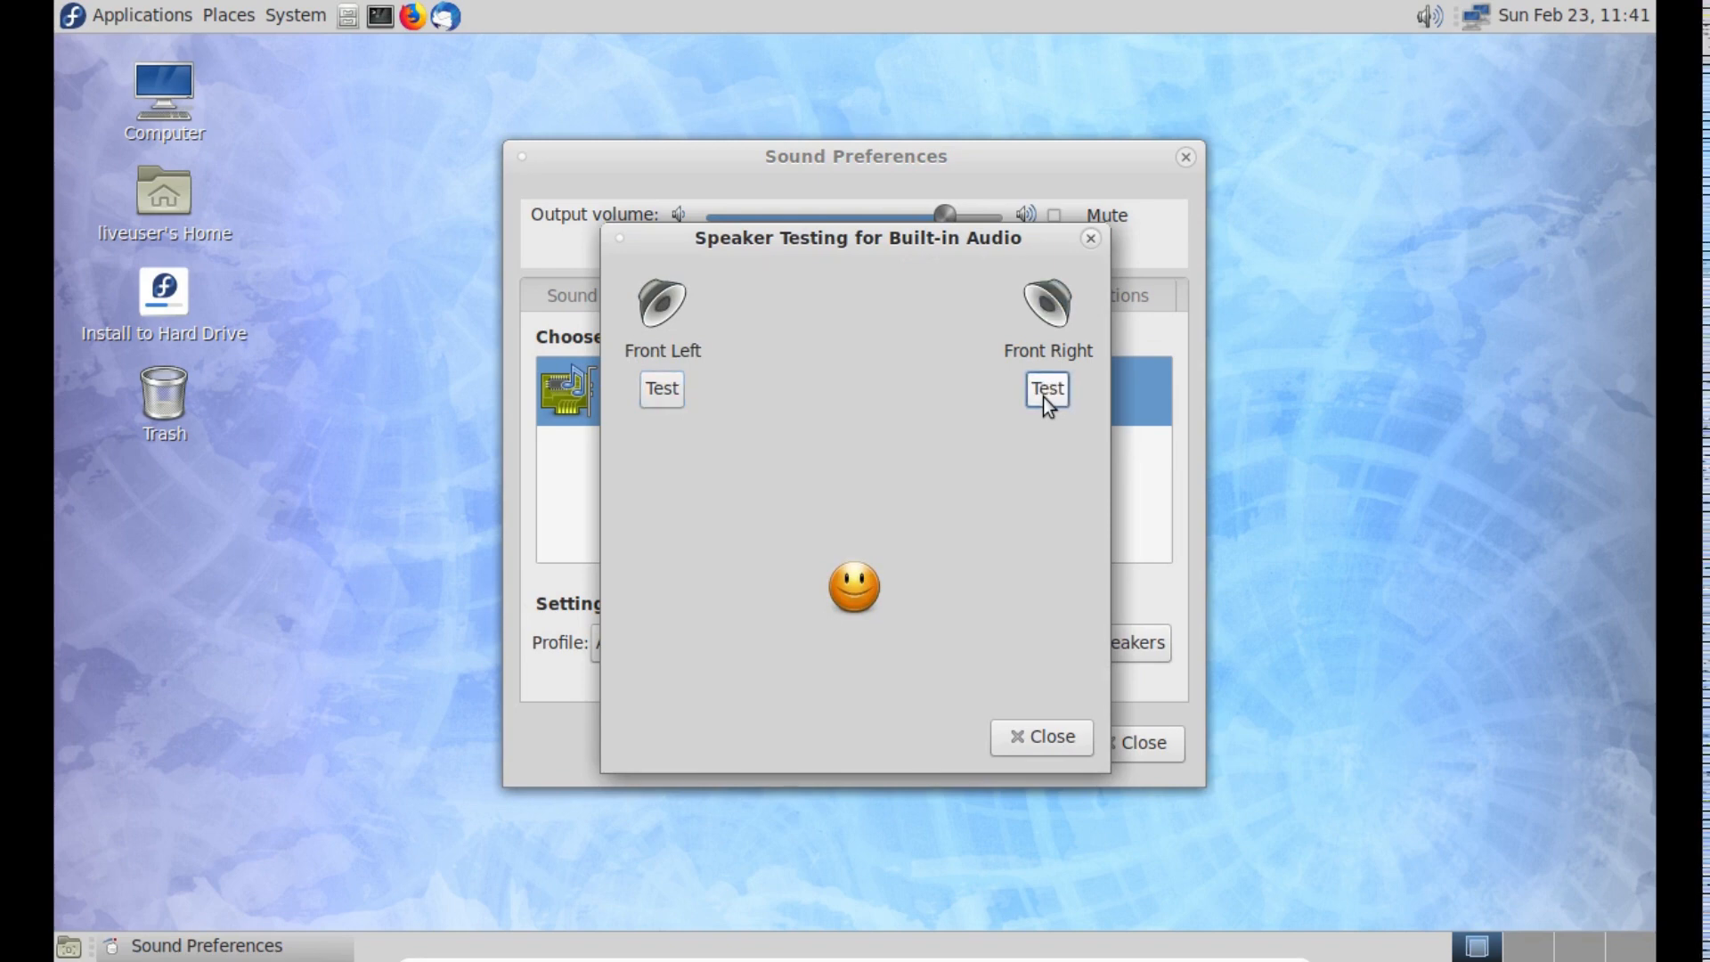
{"action": "left_click", "coordinate": [1057, 750]}
- Raise the output volume to its maximum, repeat the front left and right speaker tests, and close the sound preferences
{"action": "left_click_drag", "start_coordinate": [944, 213], "coordinate": [996, 214]}
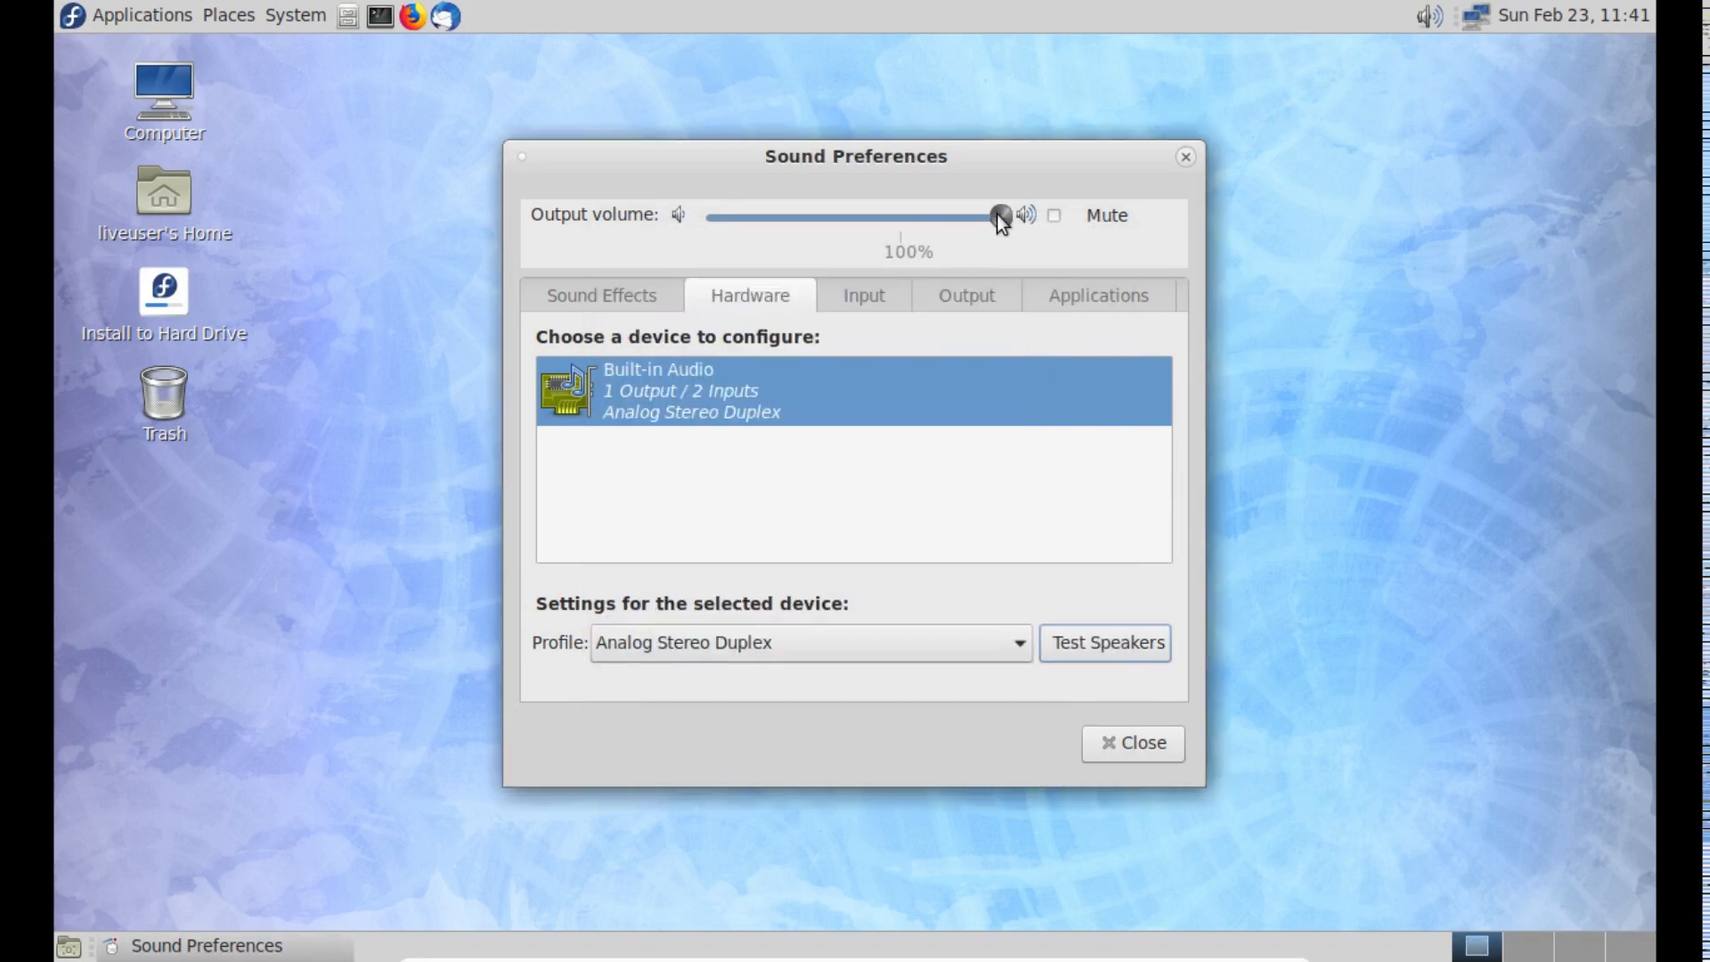
{"action": "left_click", "coordinate": [1060, 641]}
{"action": "left_click", "coordinate": [662, 390]}
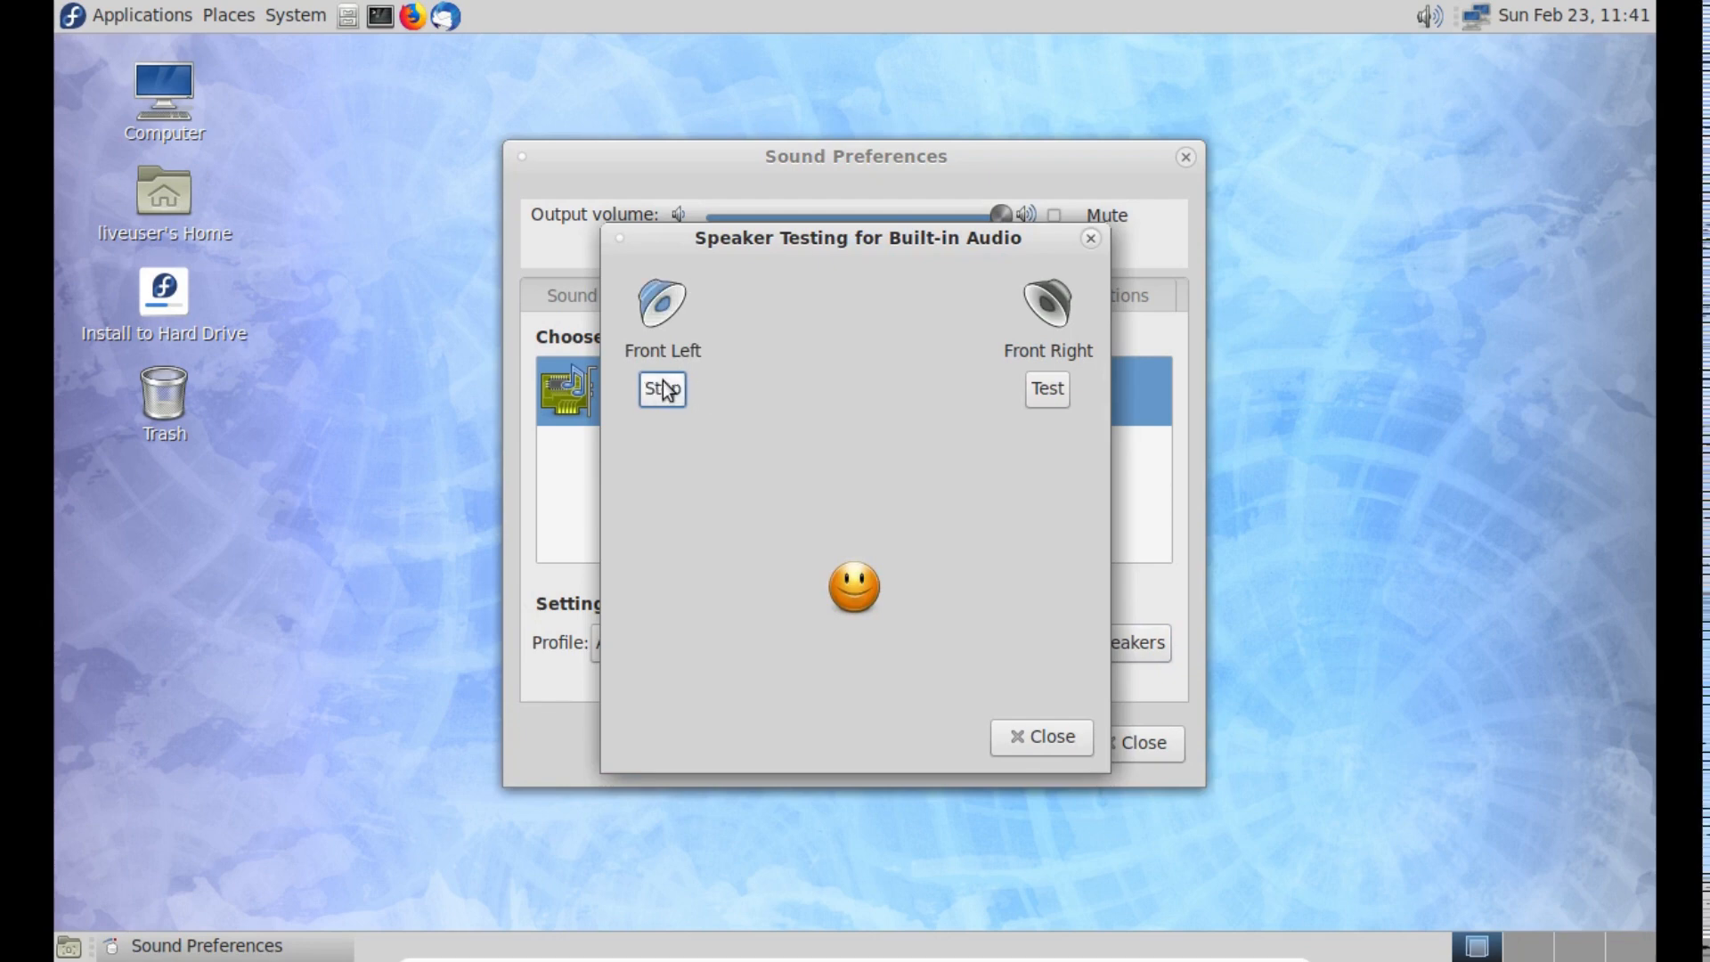
{"action": "left_click", "coordinate": [1060, 388]}
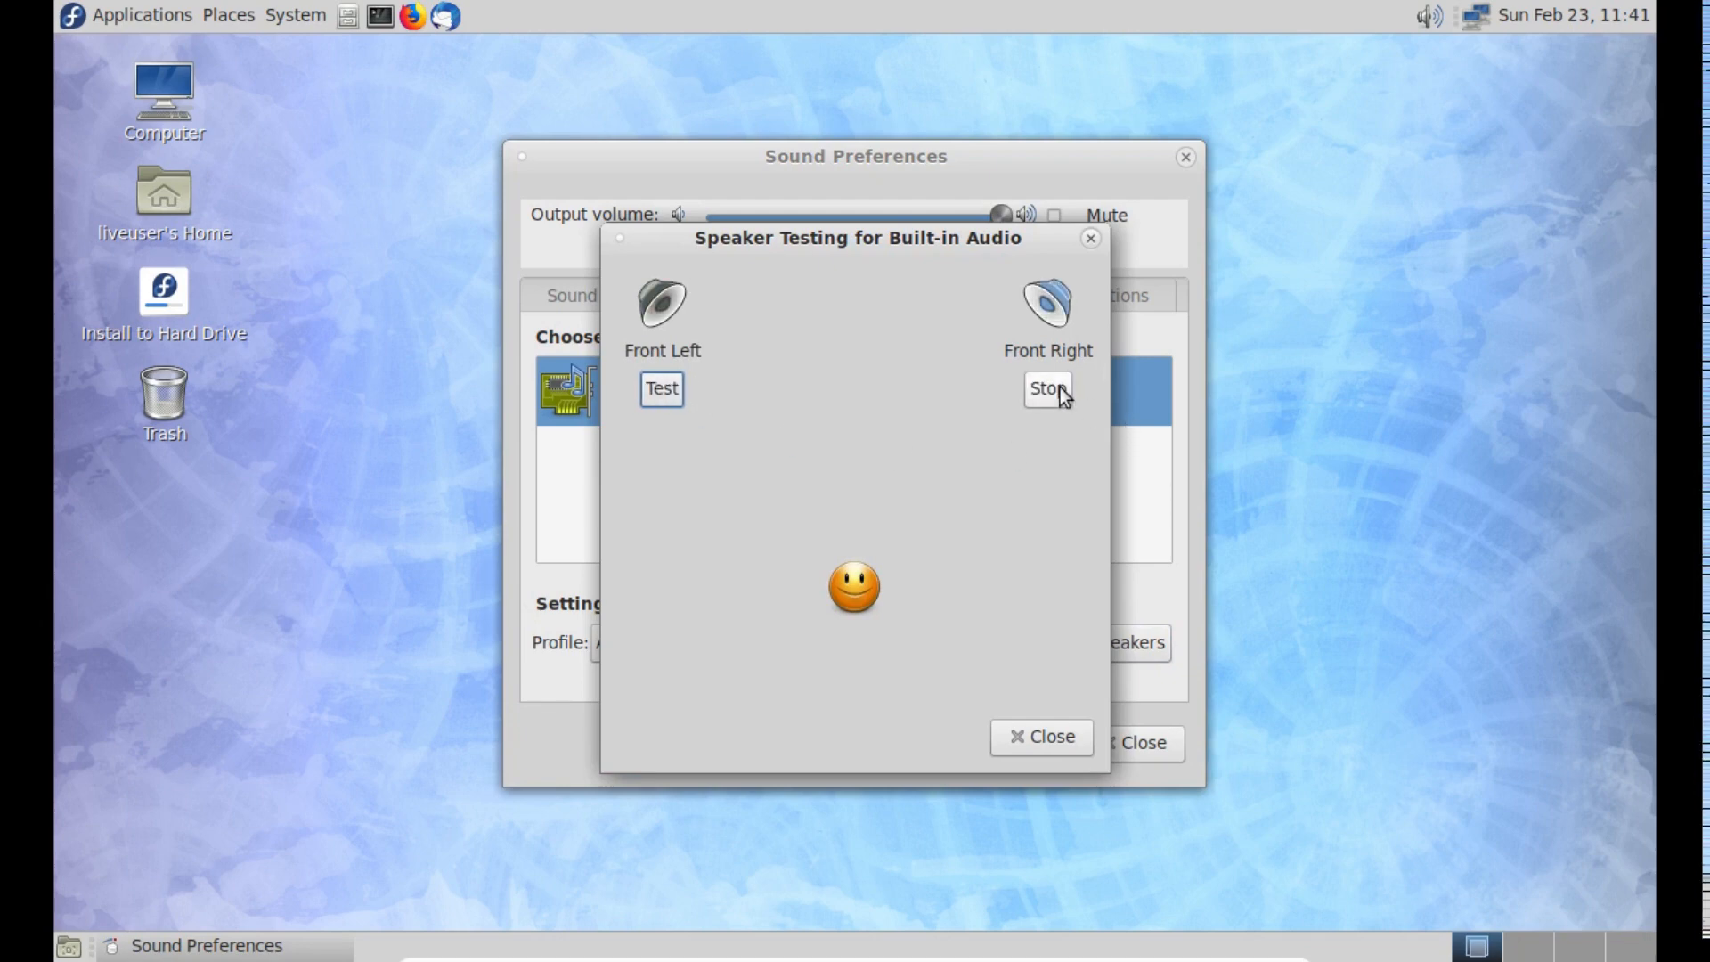
{"action": "left_click", "coordinate": [1033, 737]}
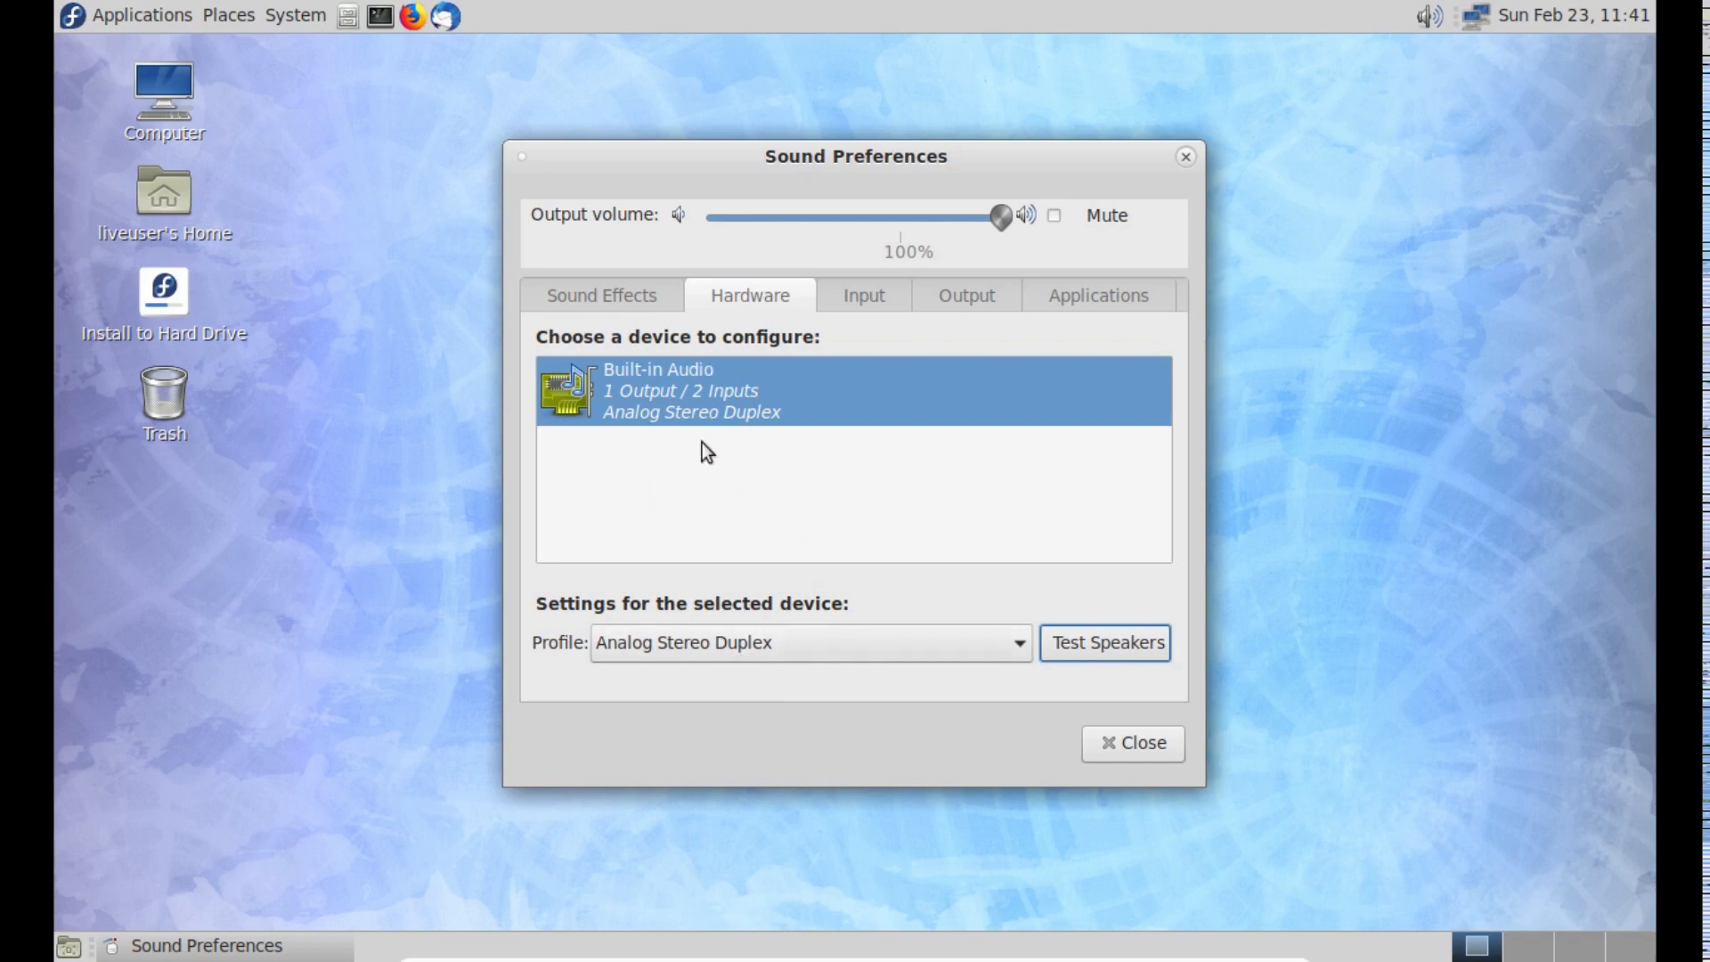
{"action": "left_click", "coordinate": [1126, 746]}
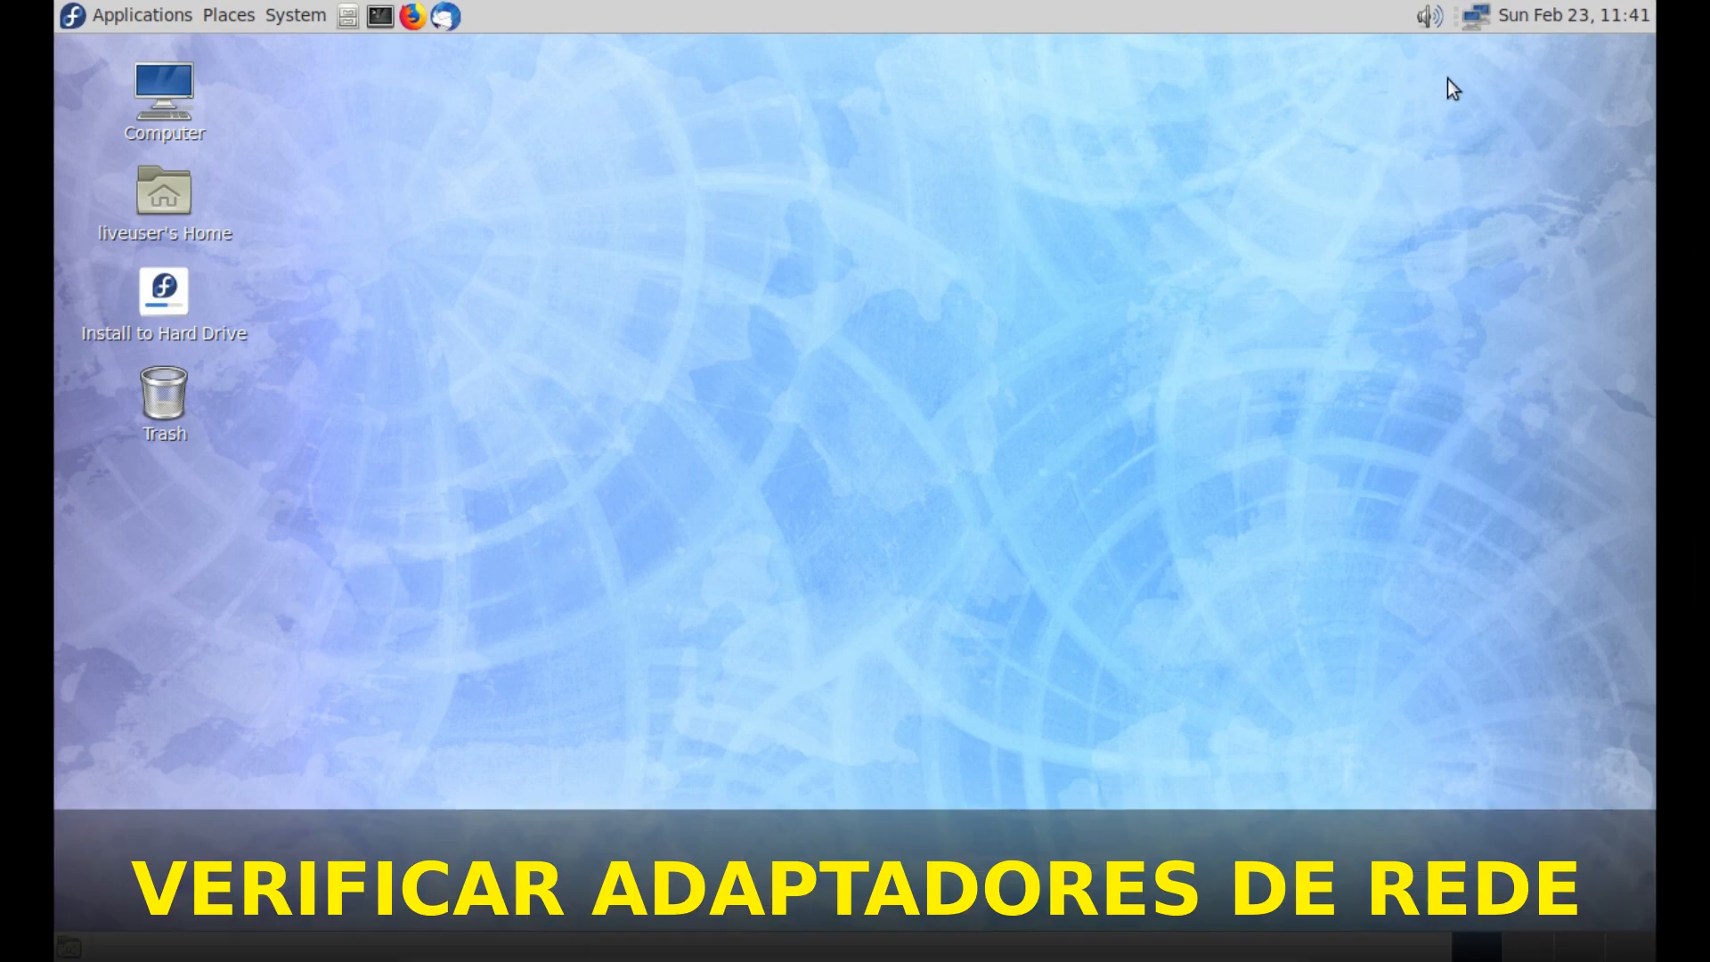
- Review the configured connections in the Network Connections editor and close it
{"action": "right_click", "coordinate": [1477, 20]}
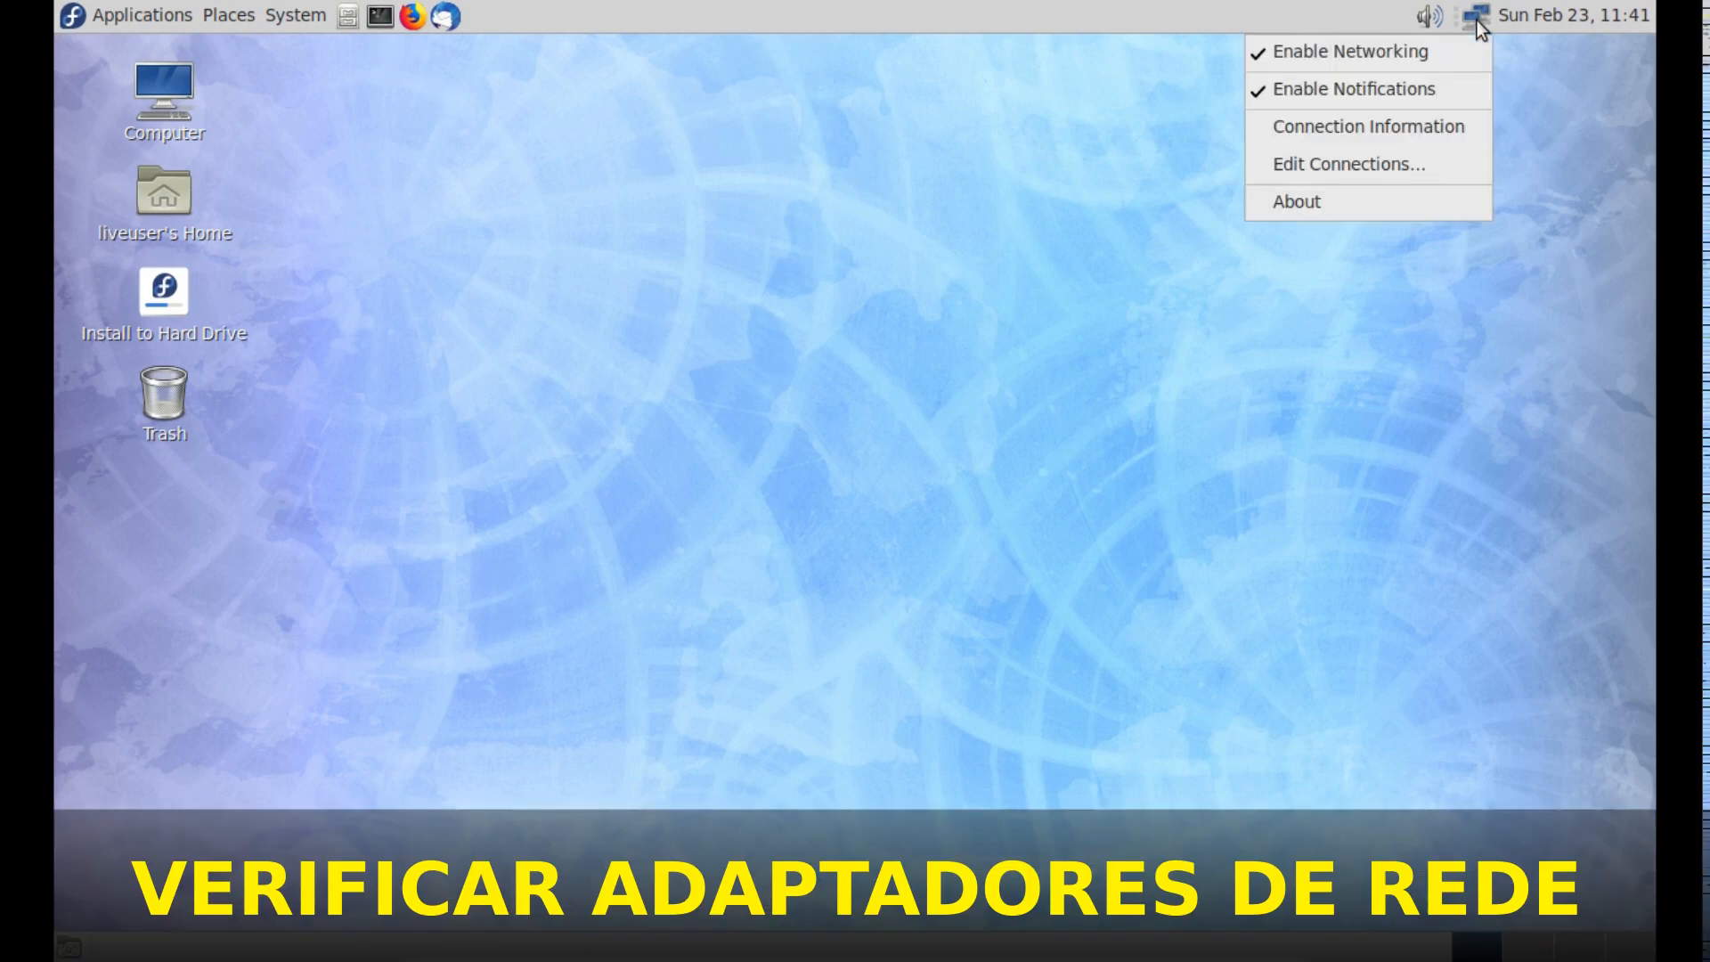
{"action": "left_click", "coordinate": [1411, 164]}
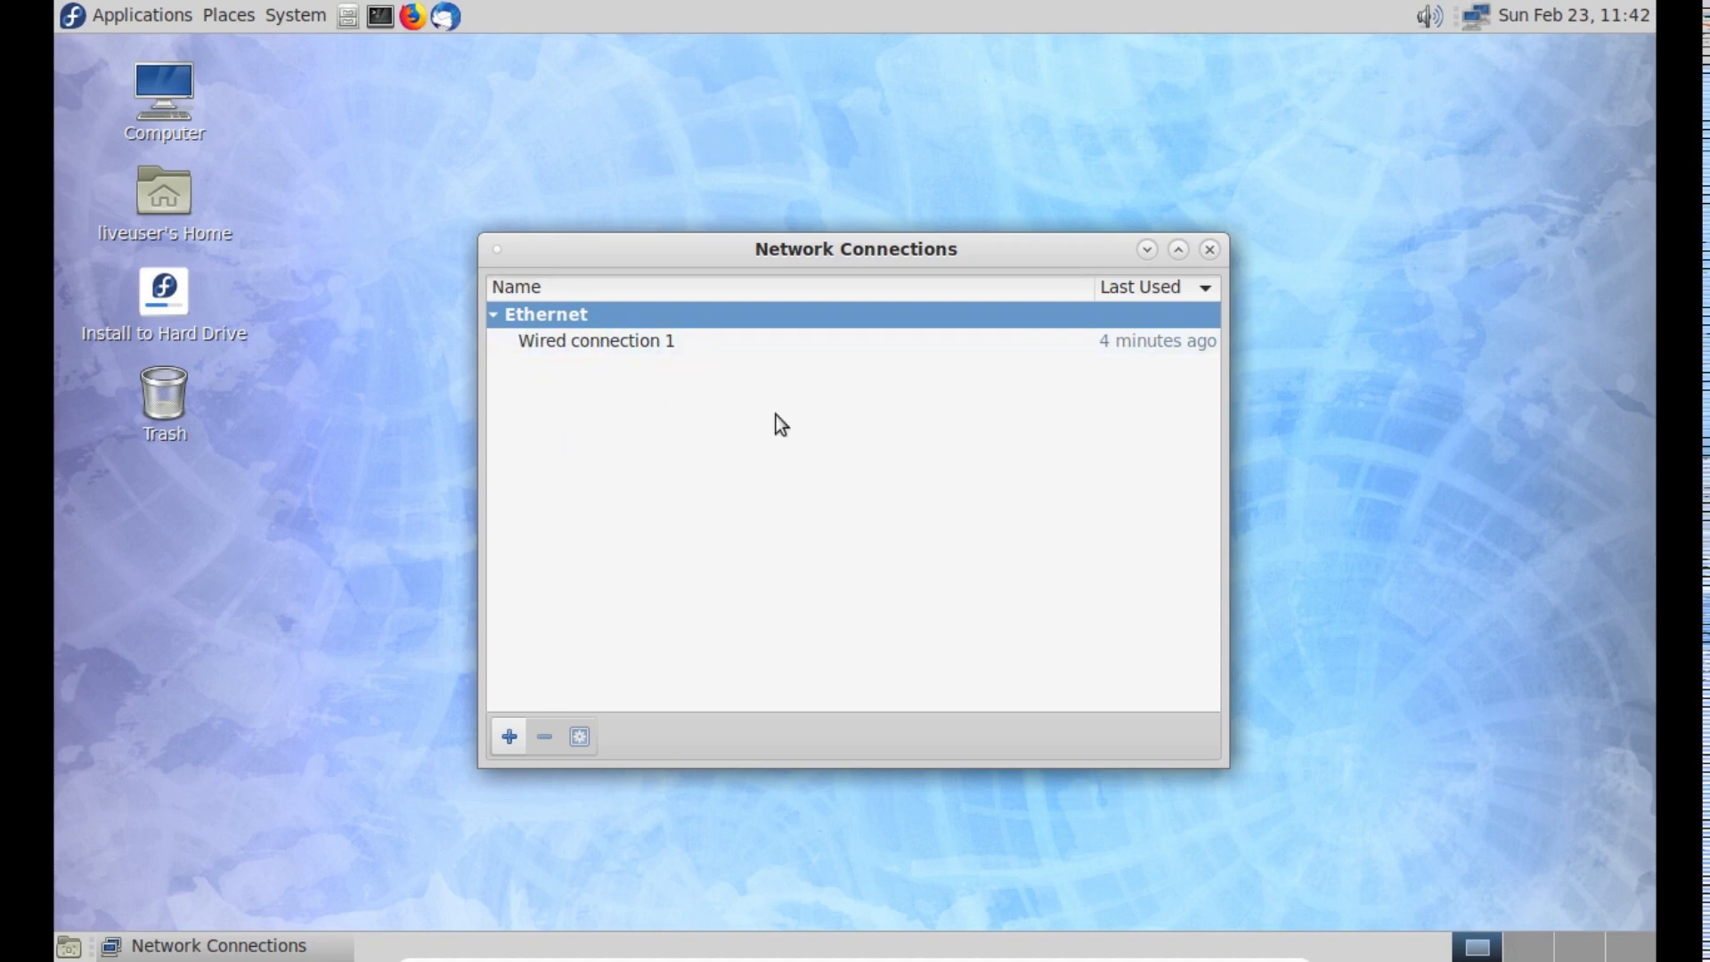
{"action": "left_click", "coordinate": [1210, 250]}
- Open a maximized terminal and list the network interfaces with the command ifconfig
{"action": "left_click", "coordinate": [380, 16]}
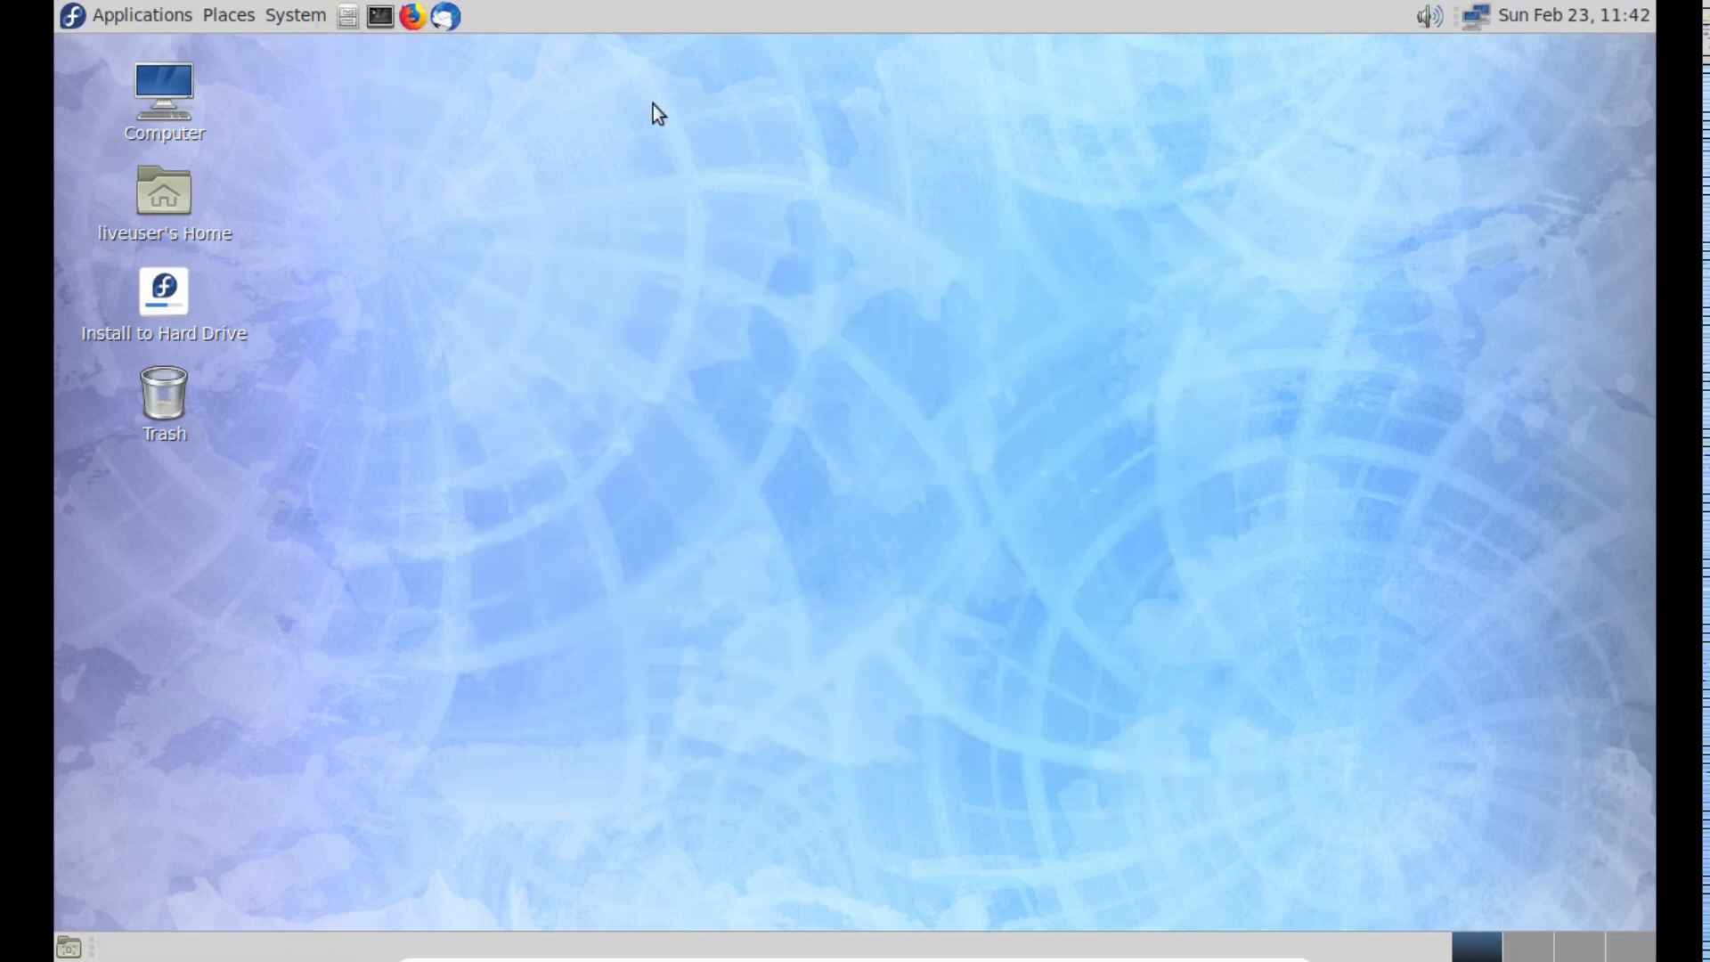
{"action": "double_click", "coordinate": [700, 158]}
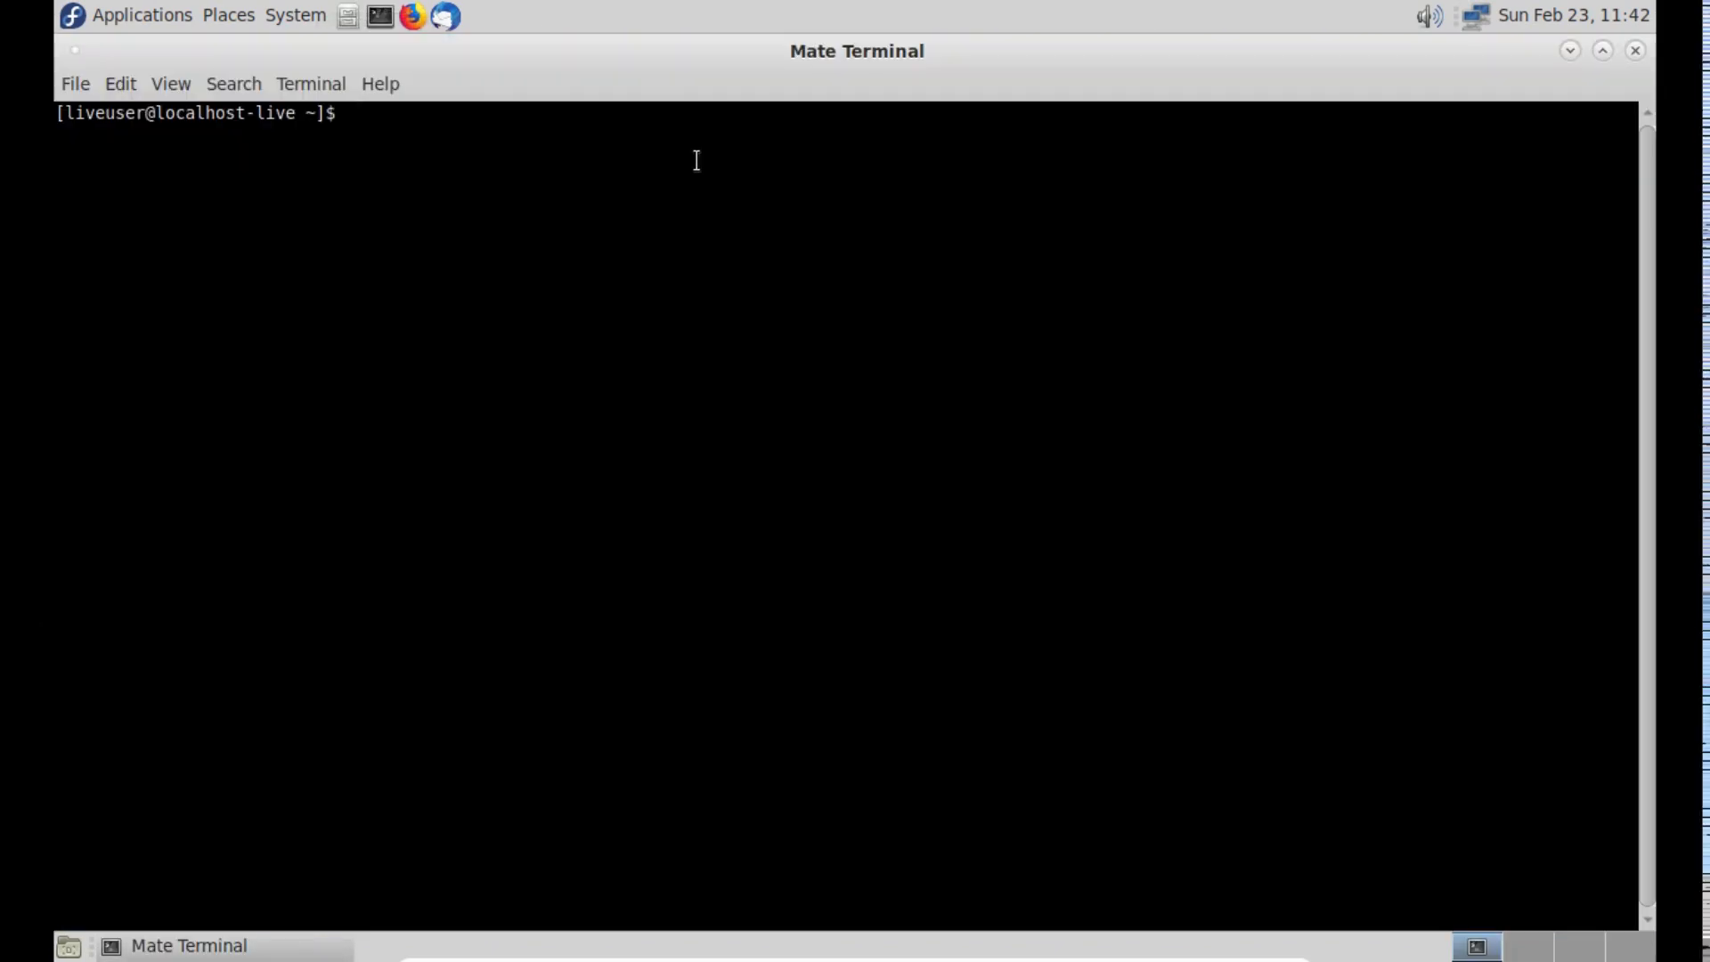
{"action": "type", "text": "ifco"}
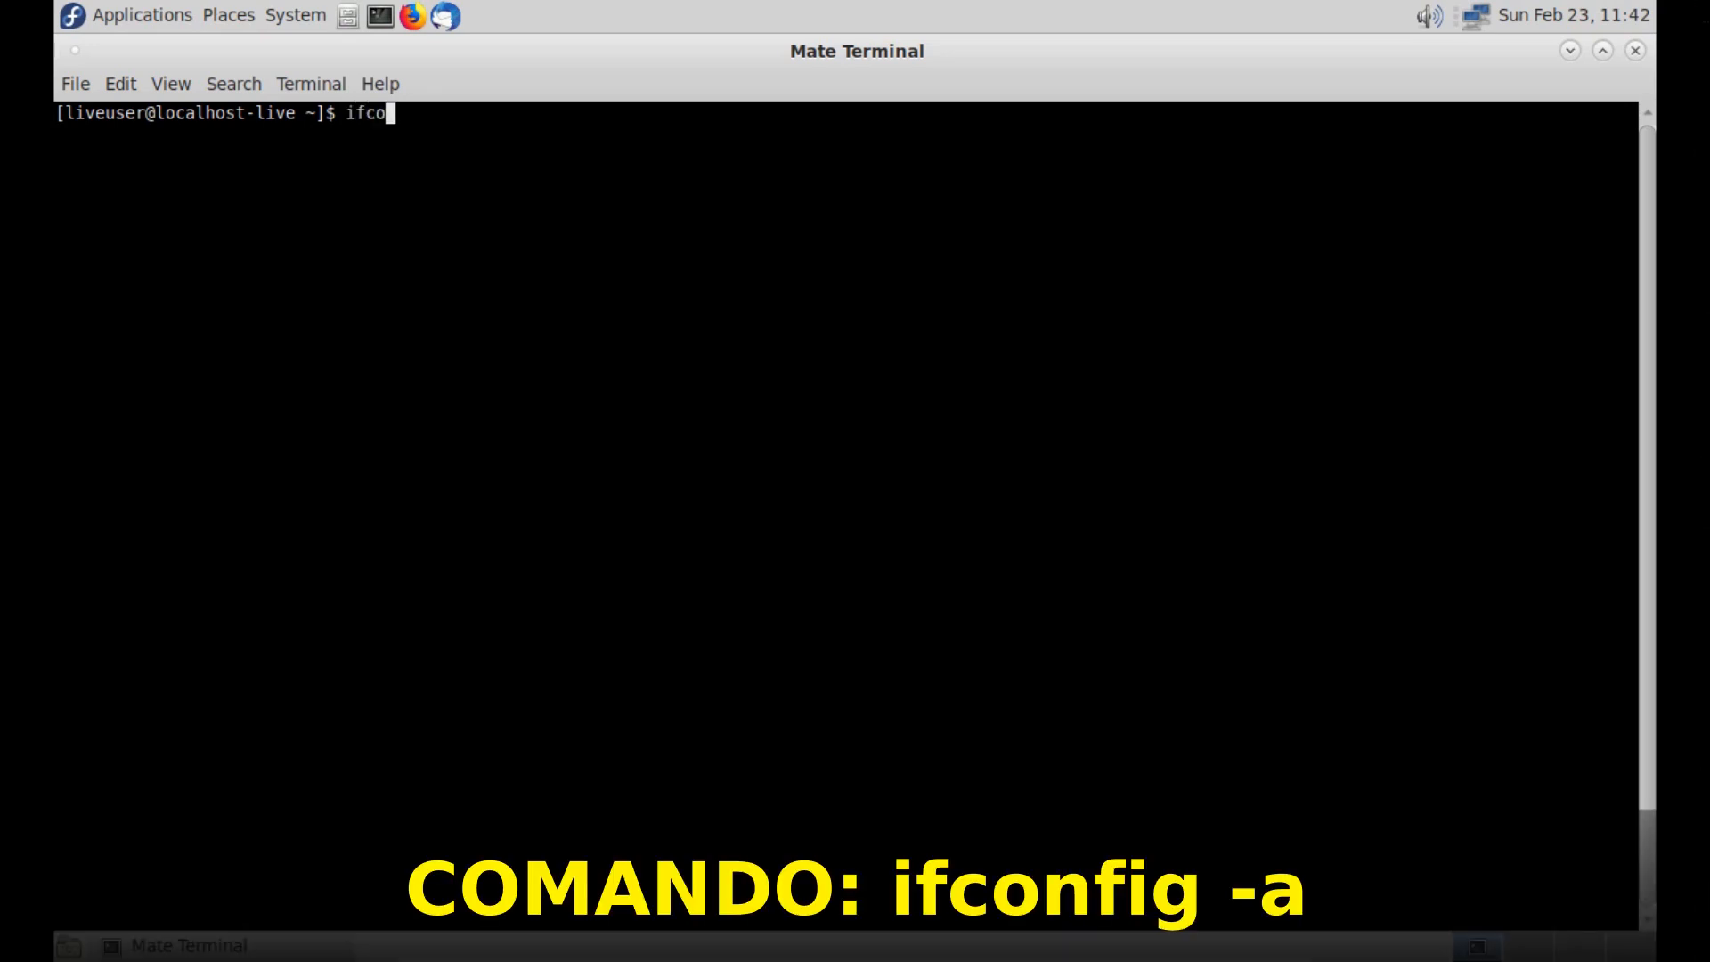
{"action": "type", "text": "nfig"}
{"action": "key", "text": "Return"}
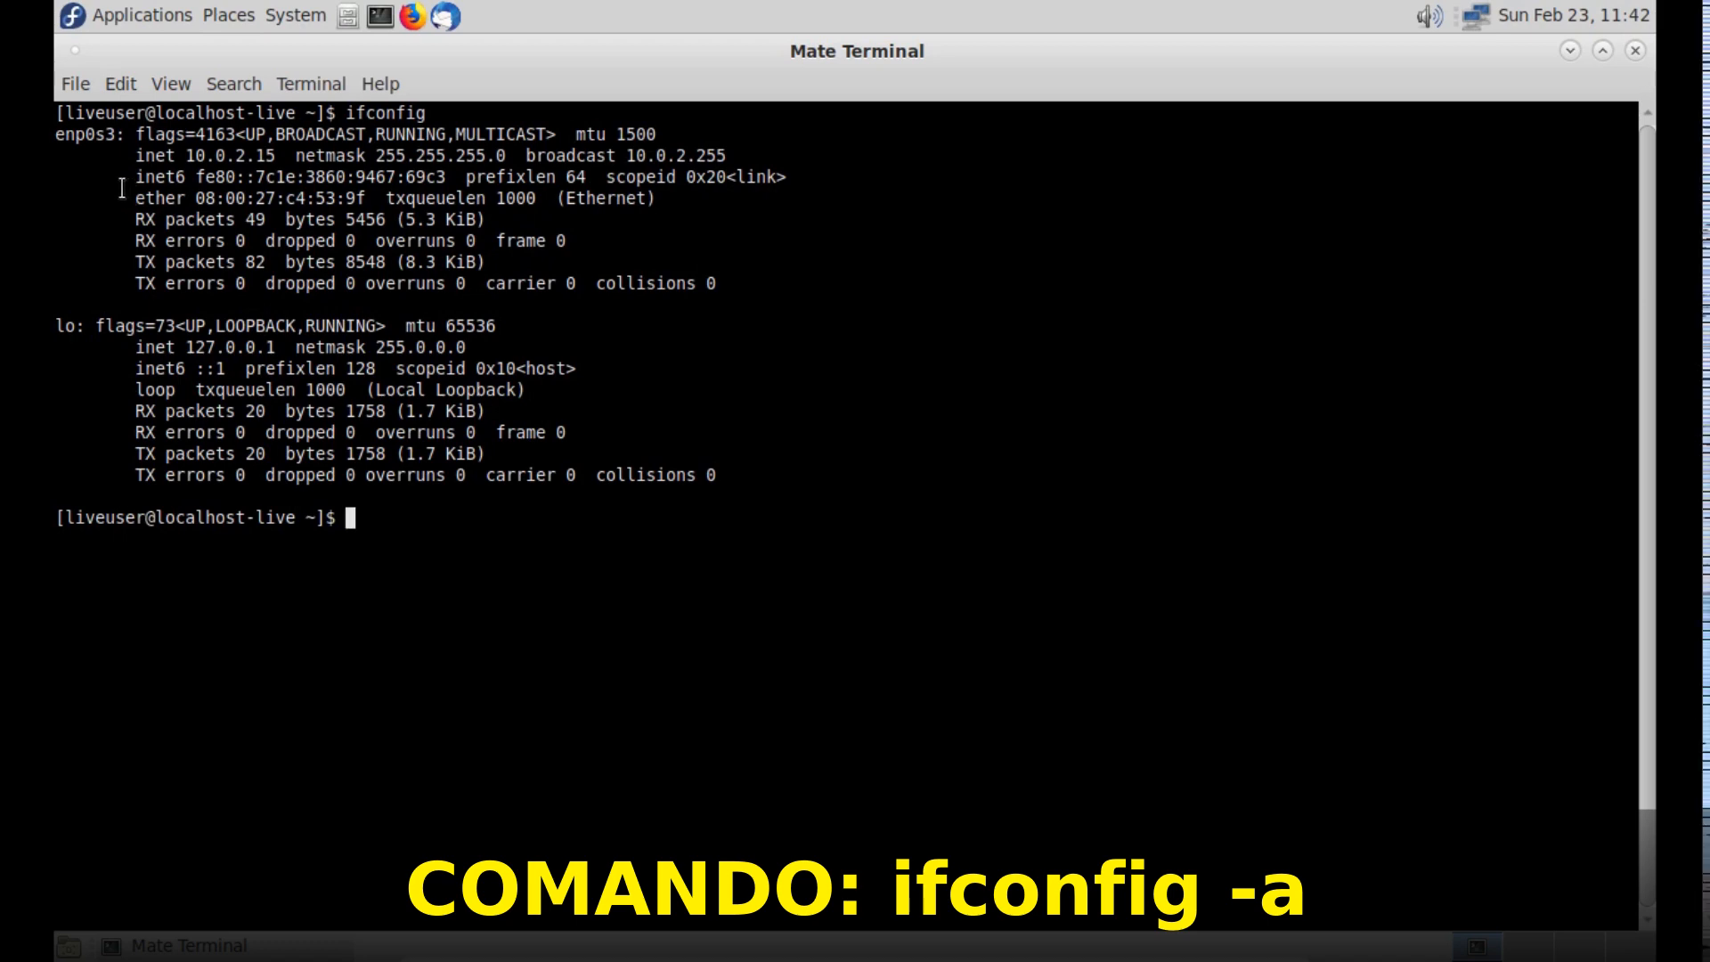
- Examine the interface names enp0s3 and lo in the ifconfig output, highlighting each of them
{"action": "key", "text": "ctrl+plus"}
{"action": "key", "text": "ctrl+plus"}
{"action": "key", "text": "ctrl+plus"}
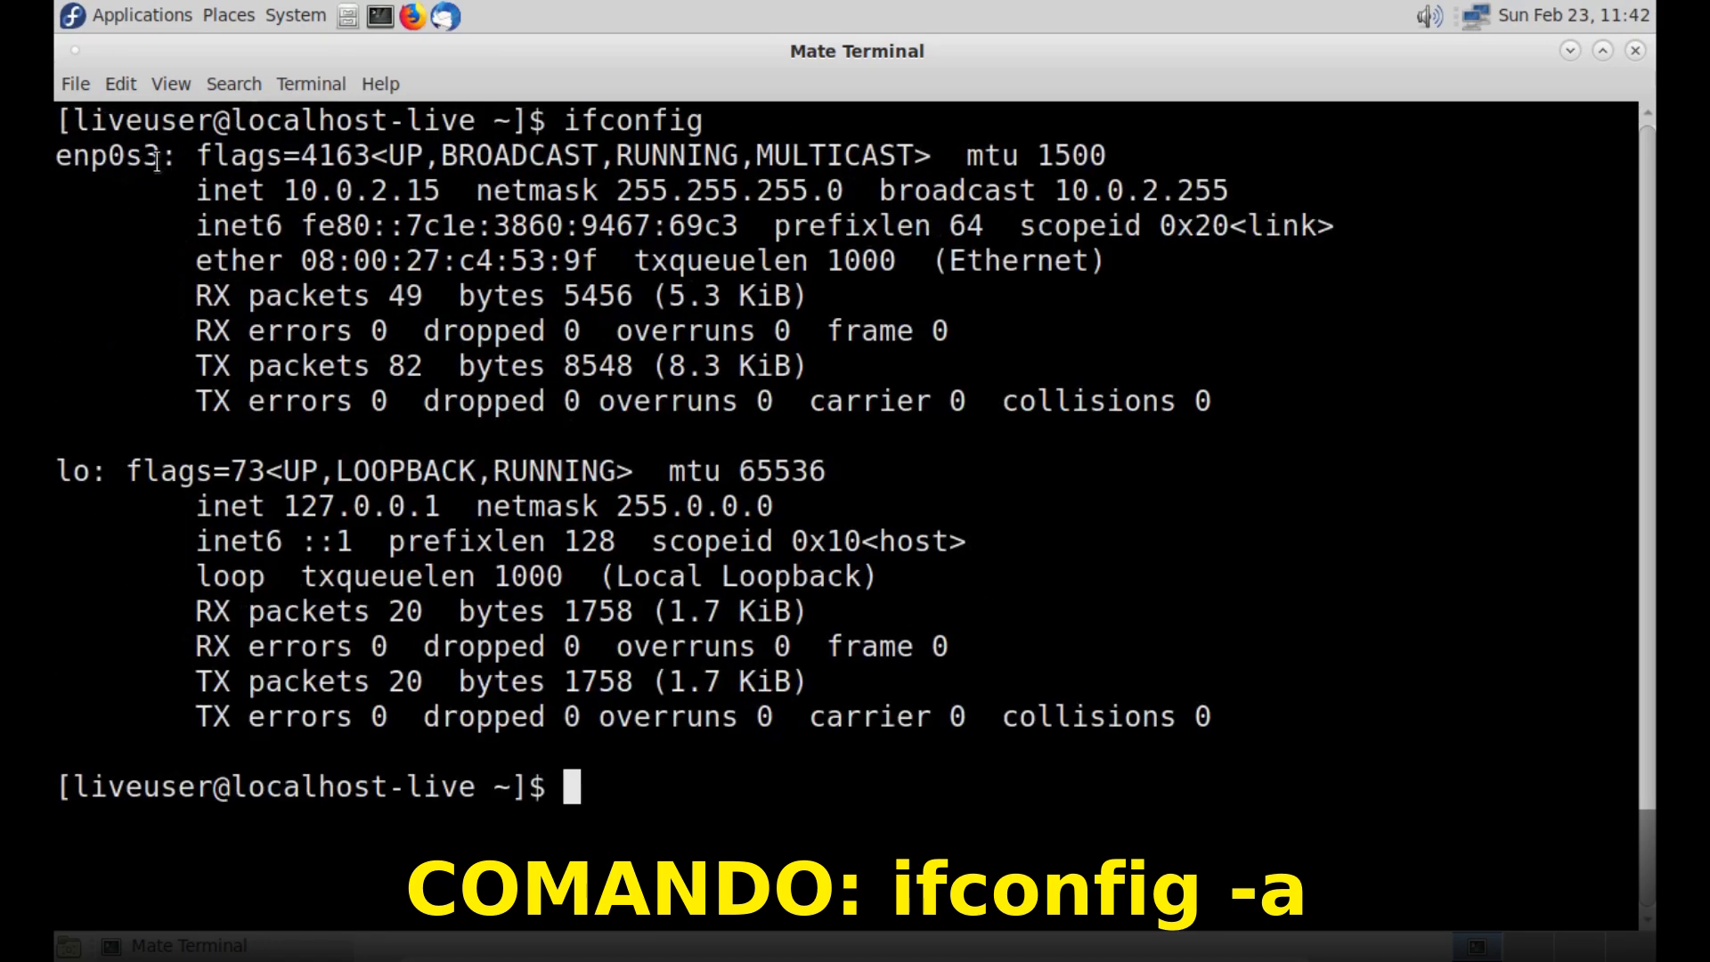
{"action": "left_click_drag", "start_coordinate": [177, 158], "coordinate": [53, 159]}
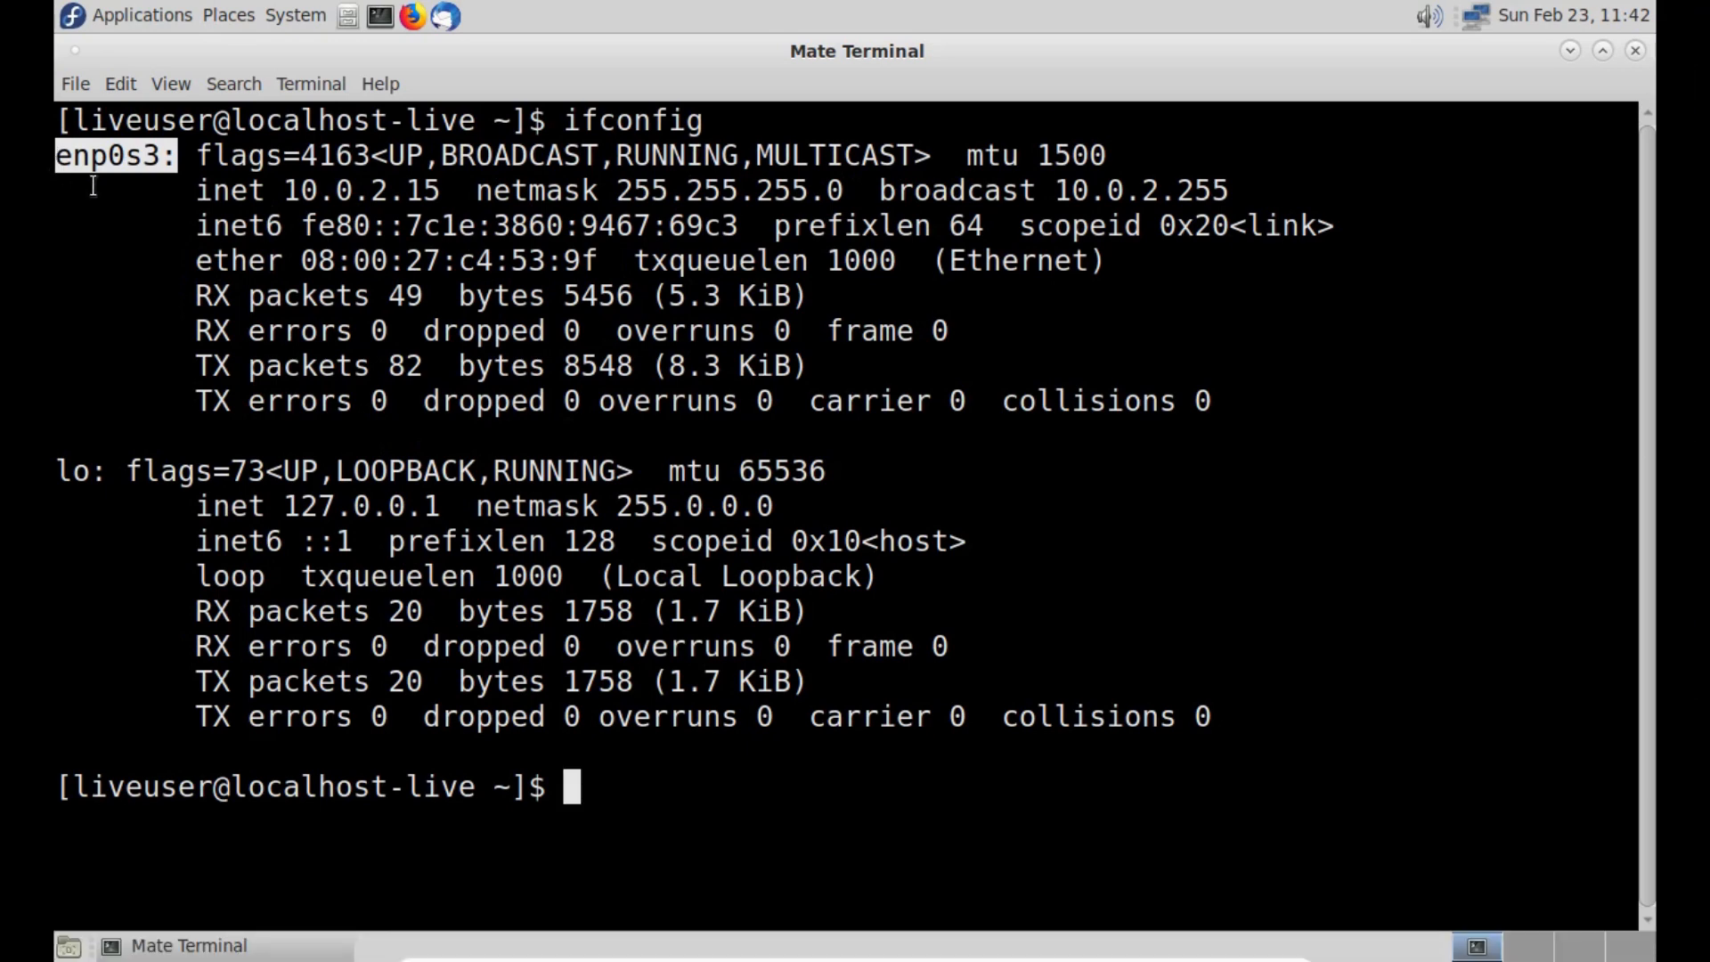
{"action": "left_click", "coordinate": [195, 179]}
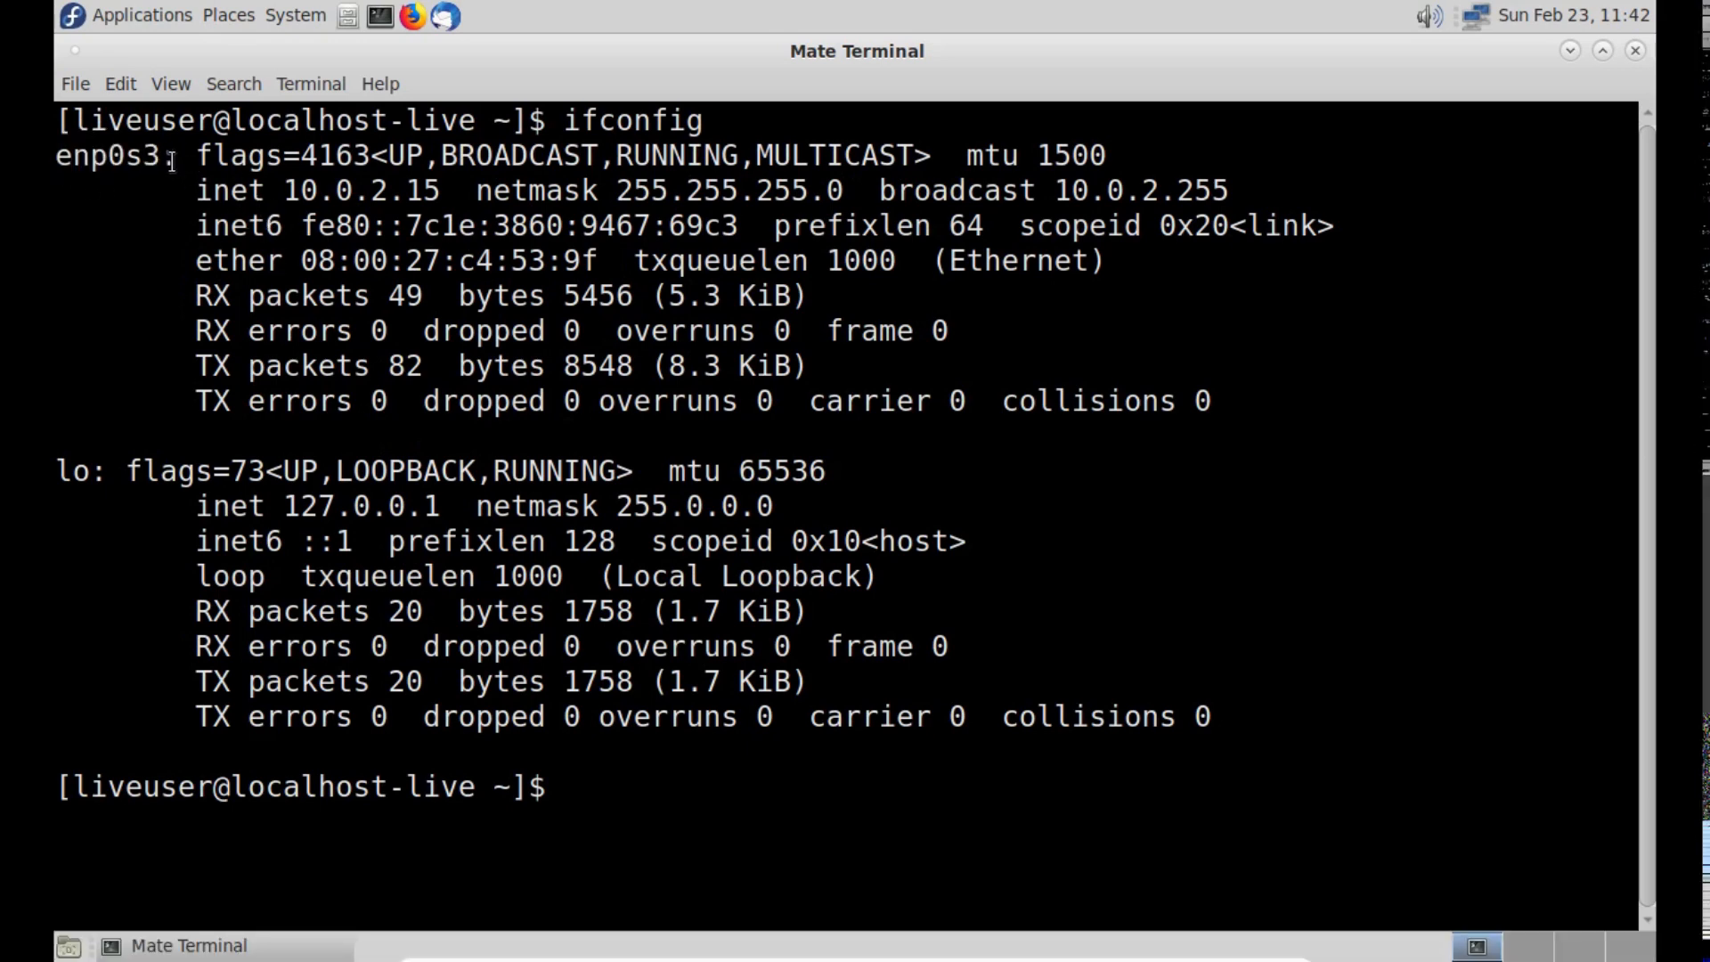
{"action": "left_click_drag", "start_coordinate": [172, 161], "coordinate": [51, 161]}
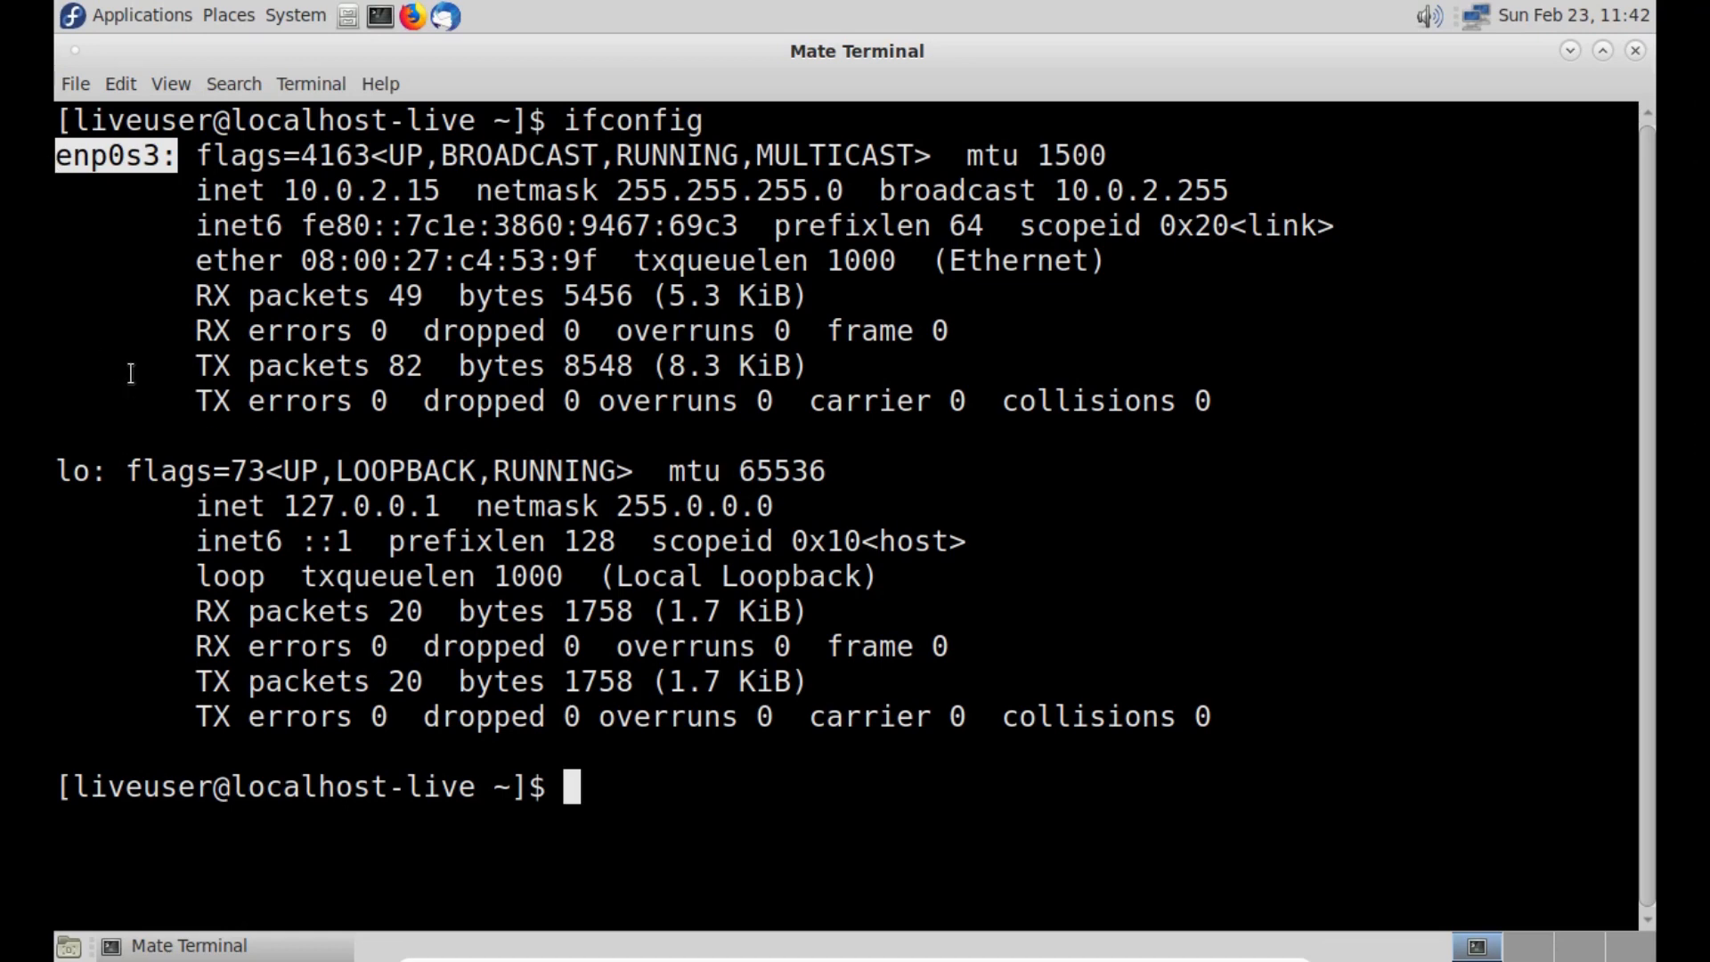
{"action": "left_click", "coordinate": [146, 418]}
{"action": "left_click_drag", "start_coordinate": [104, 481], "coordinate": [48, 479]}
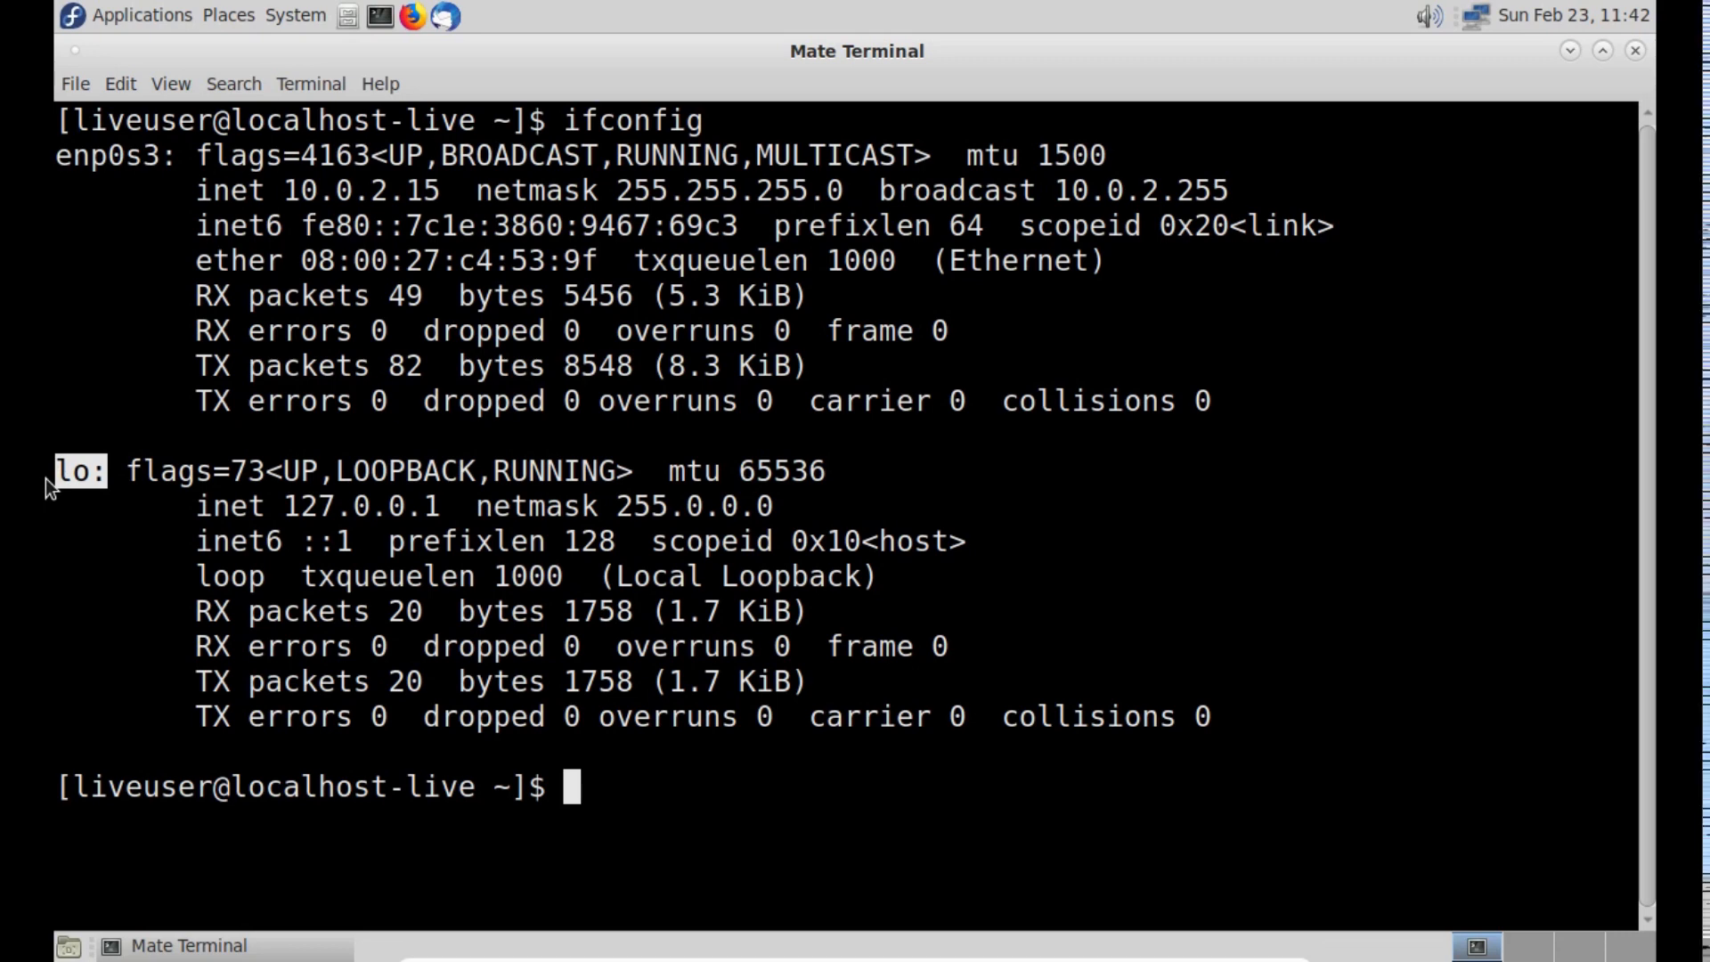
{"action": "left_click", "coordinate": [80, 479]}
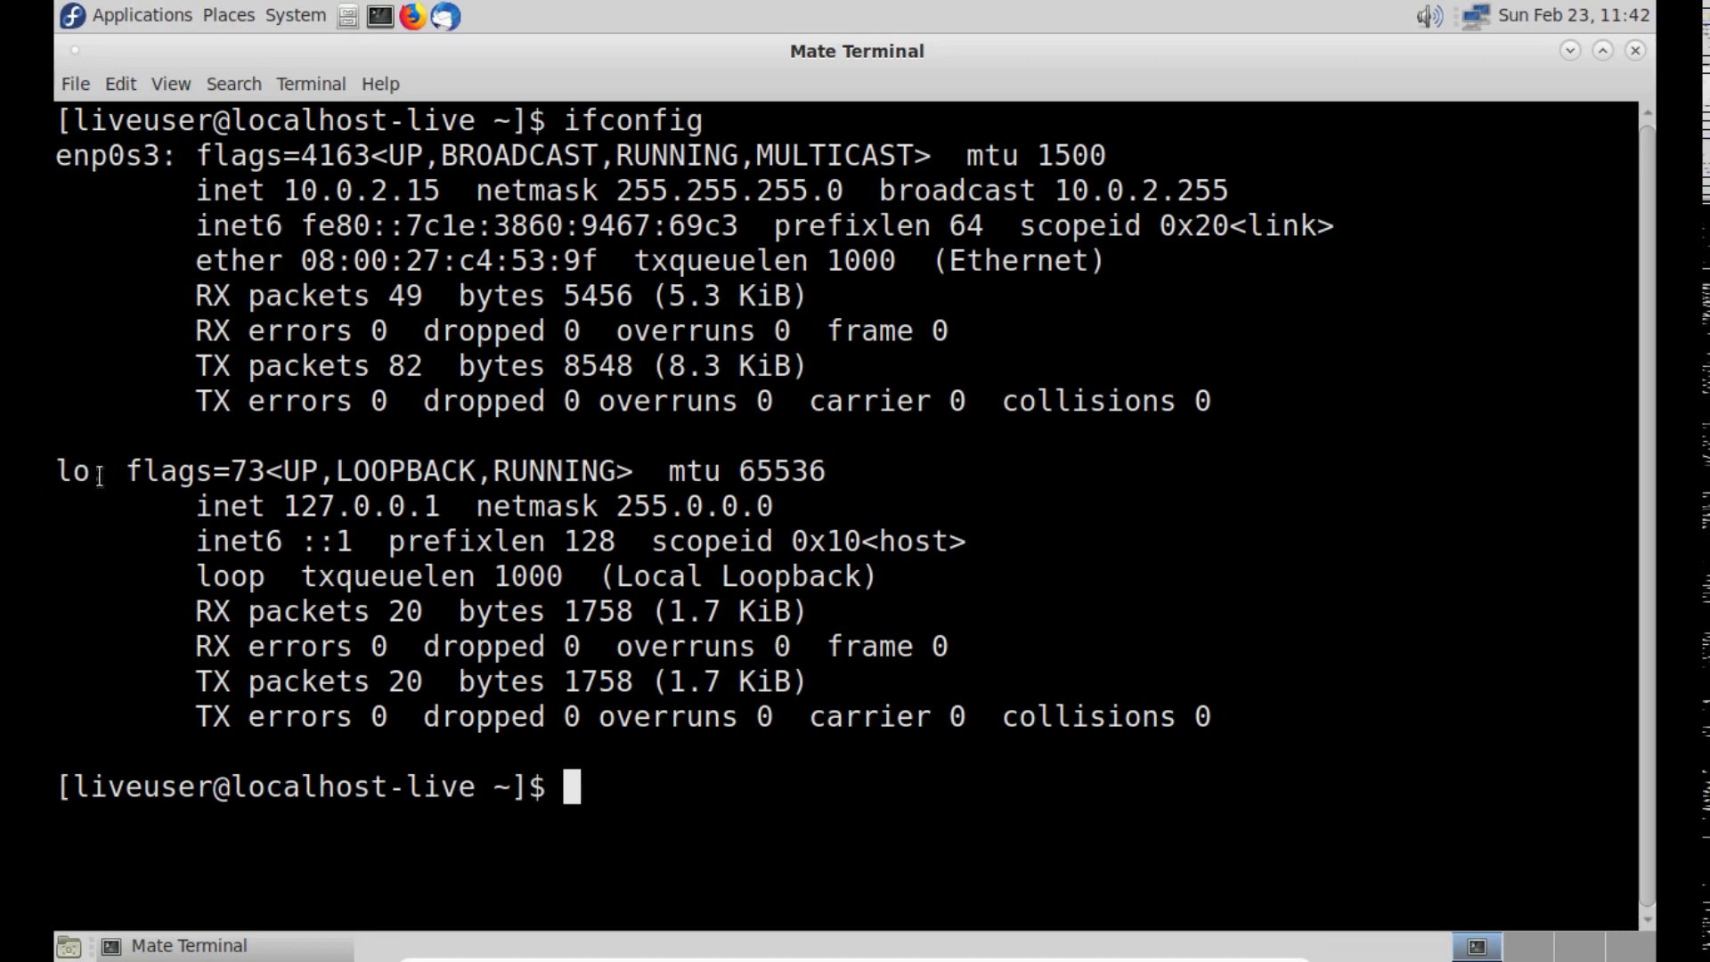
{"action": "left_click_drag", "start_coordinate": [123, 476], "coordinate": [62, 473]}
{"action": "left_click", "coordinate": [117, 470]}
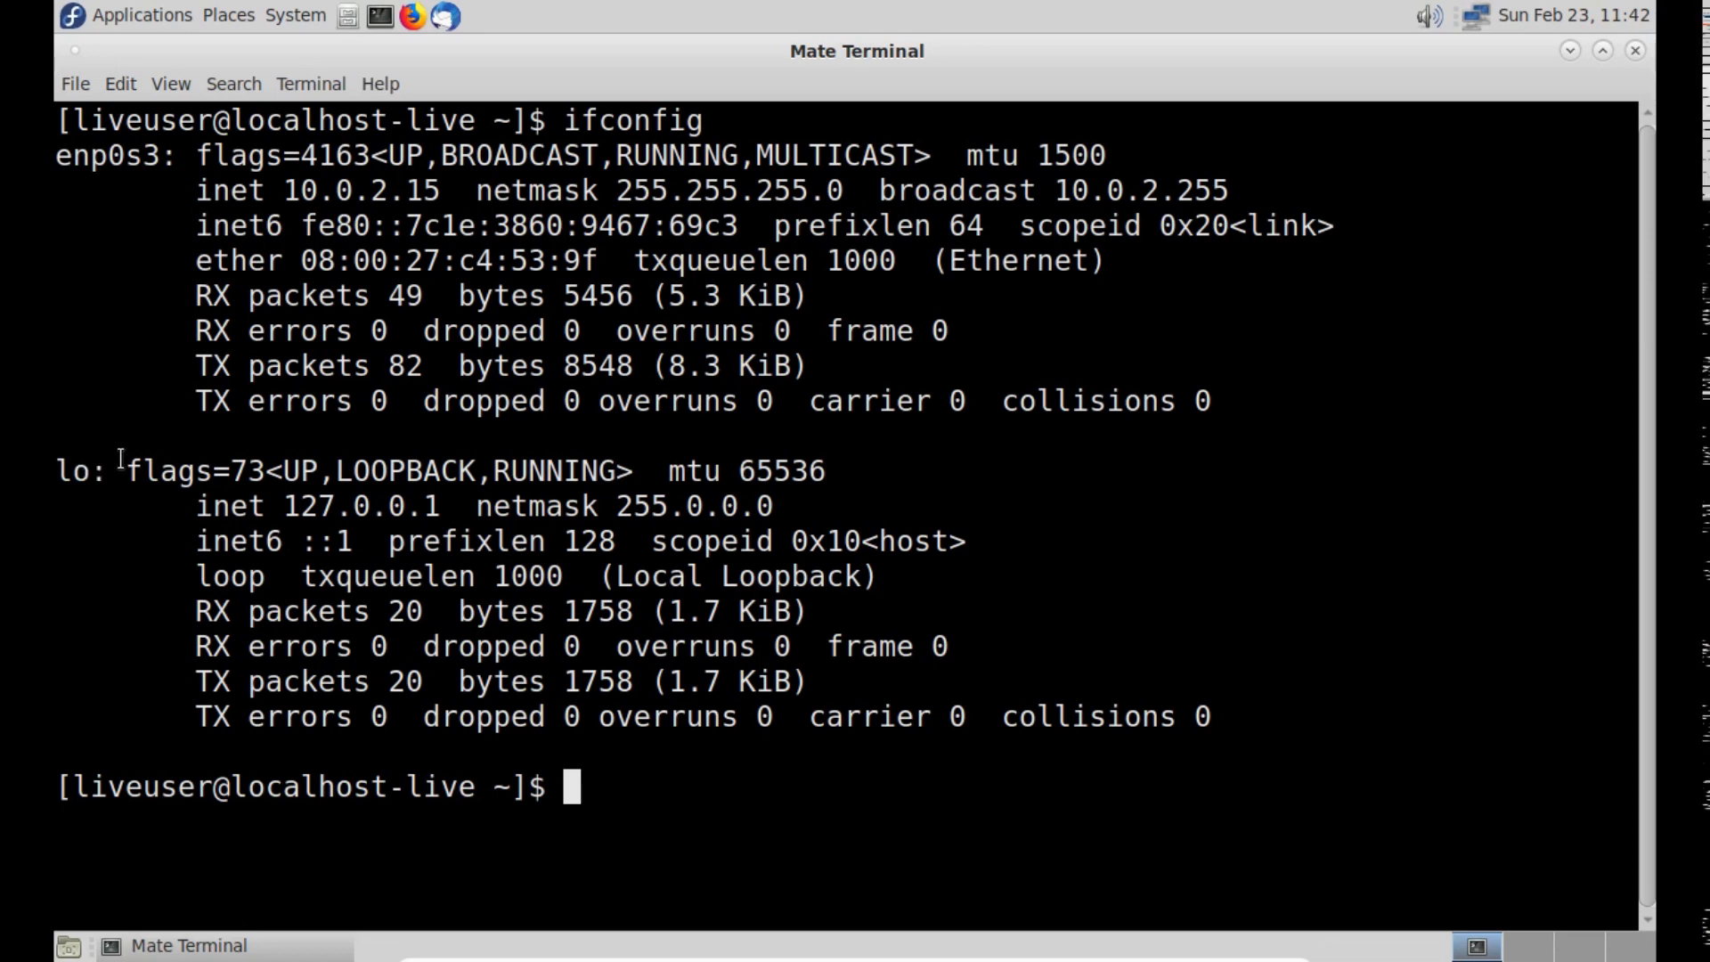
{"action": "left_click_drag", "start_coordinate": [177, 157], "coordinate": [67, 186]}
{"action": "left_click", "coordinate": [836, 252]}
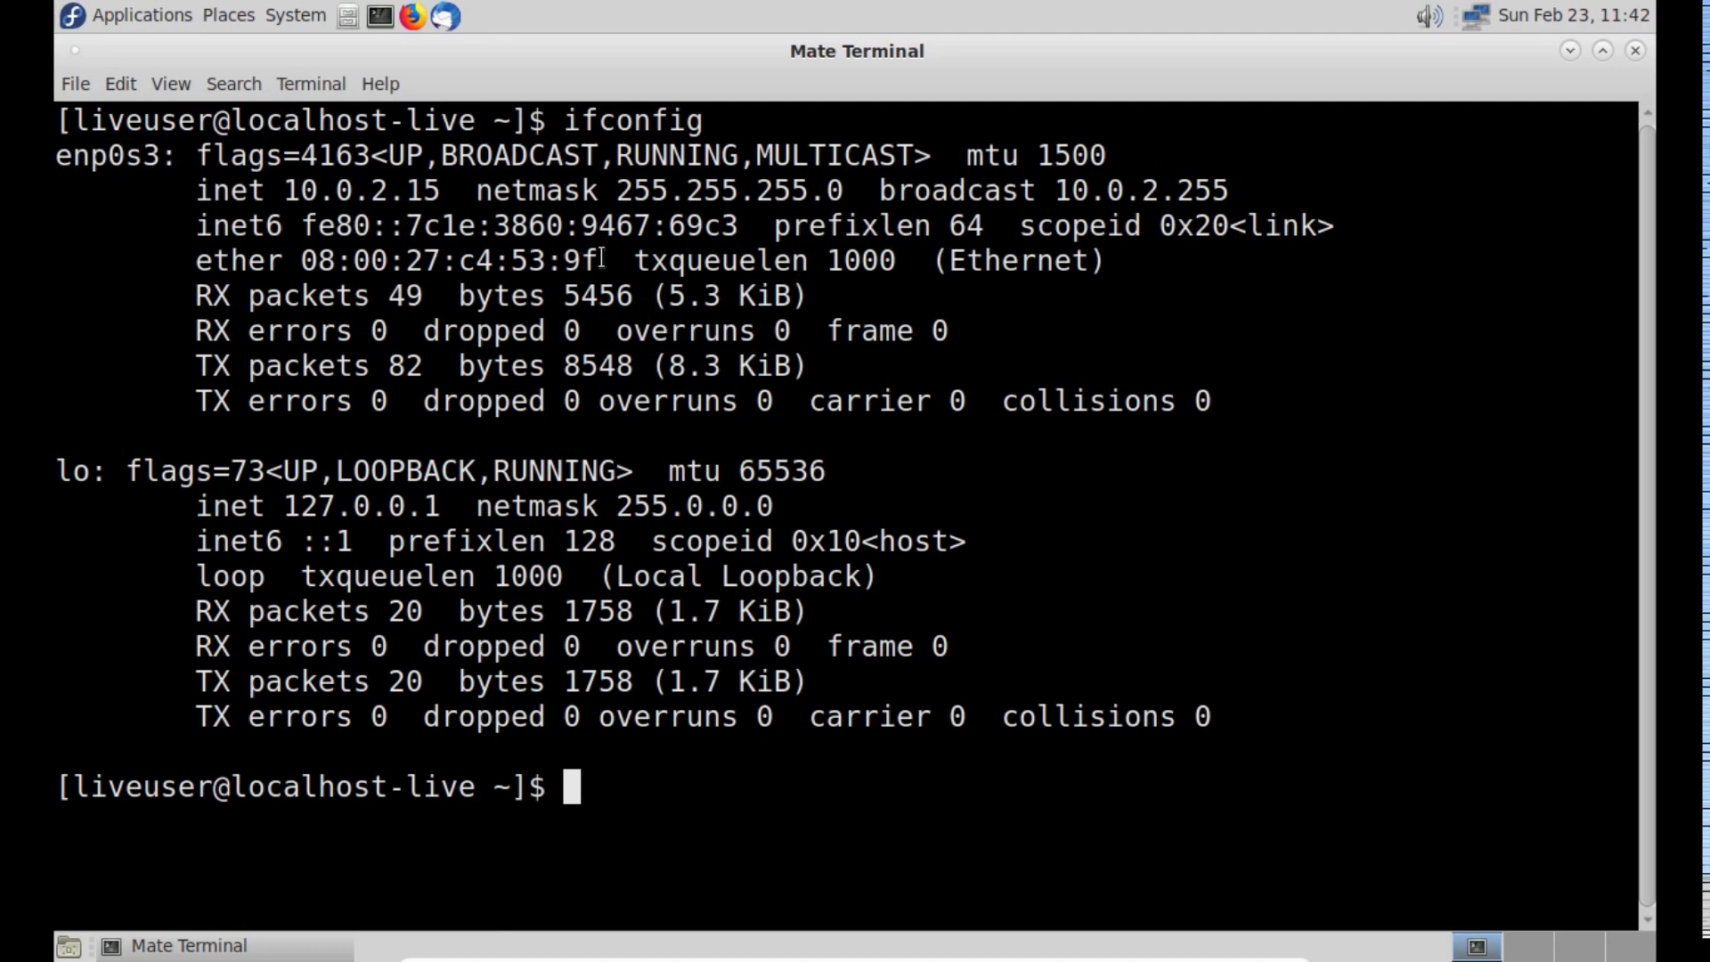
- Highlight the MAC address and the IPv4 address of the enp0s3 interface, then clear the selection
{"action": "left_click_drag", "start_coordinate": [599, 260], "coordinate": [301, 261]}
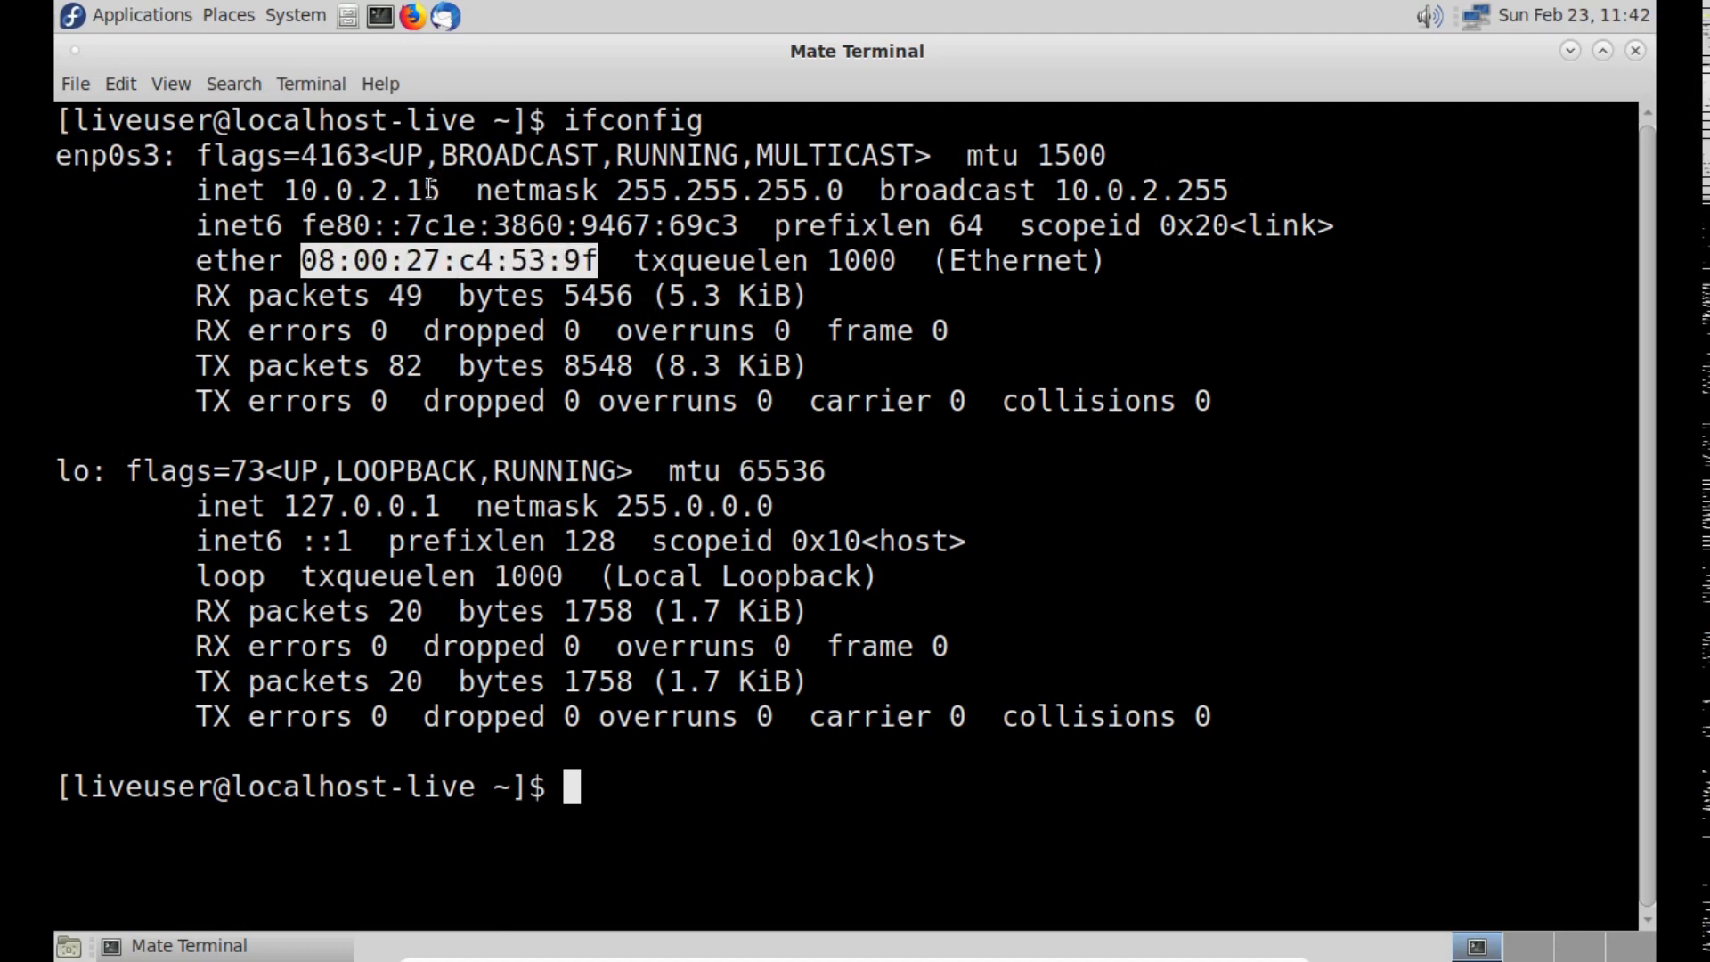
{"action": "left_click_drag", "start_coordinate": [442, 190], "coordinate": [282, 190]}
{"action": "left_click_drag", "start_coordinate": [564, 260], "coordinate": [337, 260]}
{"action": "left_click_drag", "start_coordinate": [463, 190], "coordinate": [302, 190]}
{"action": "left_click", "coordinate": [160, 475]}
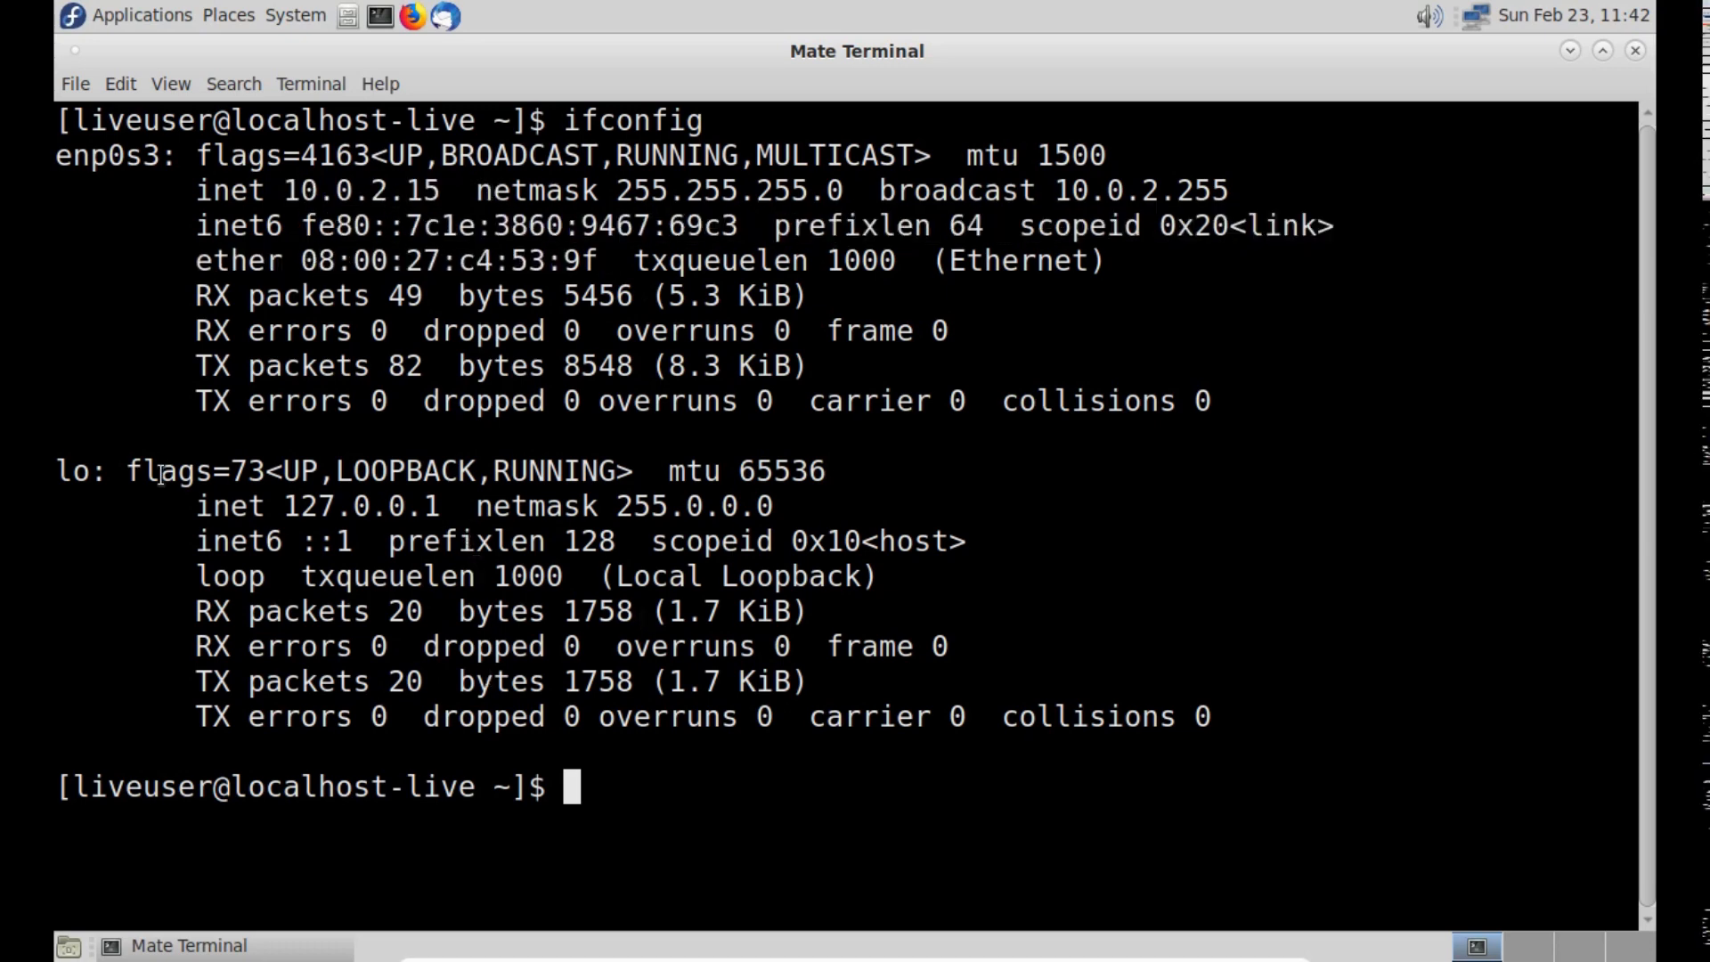
- Highlight the loopback interface name lo in the ifconfig output, clear the selection and close the terminal
{"action": "left_click_drag", "start_coordinate": [107, 470], "coordinate": [43, 470]}
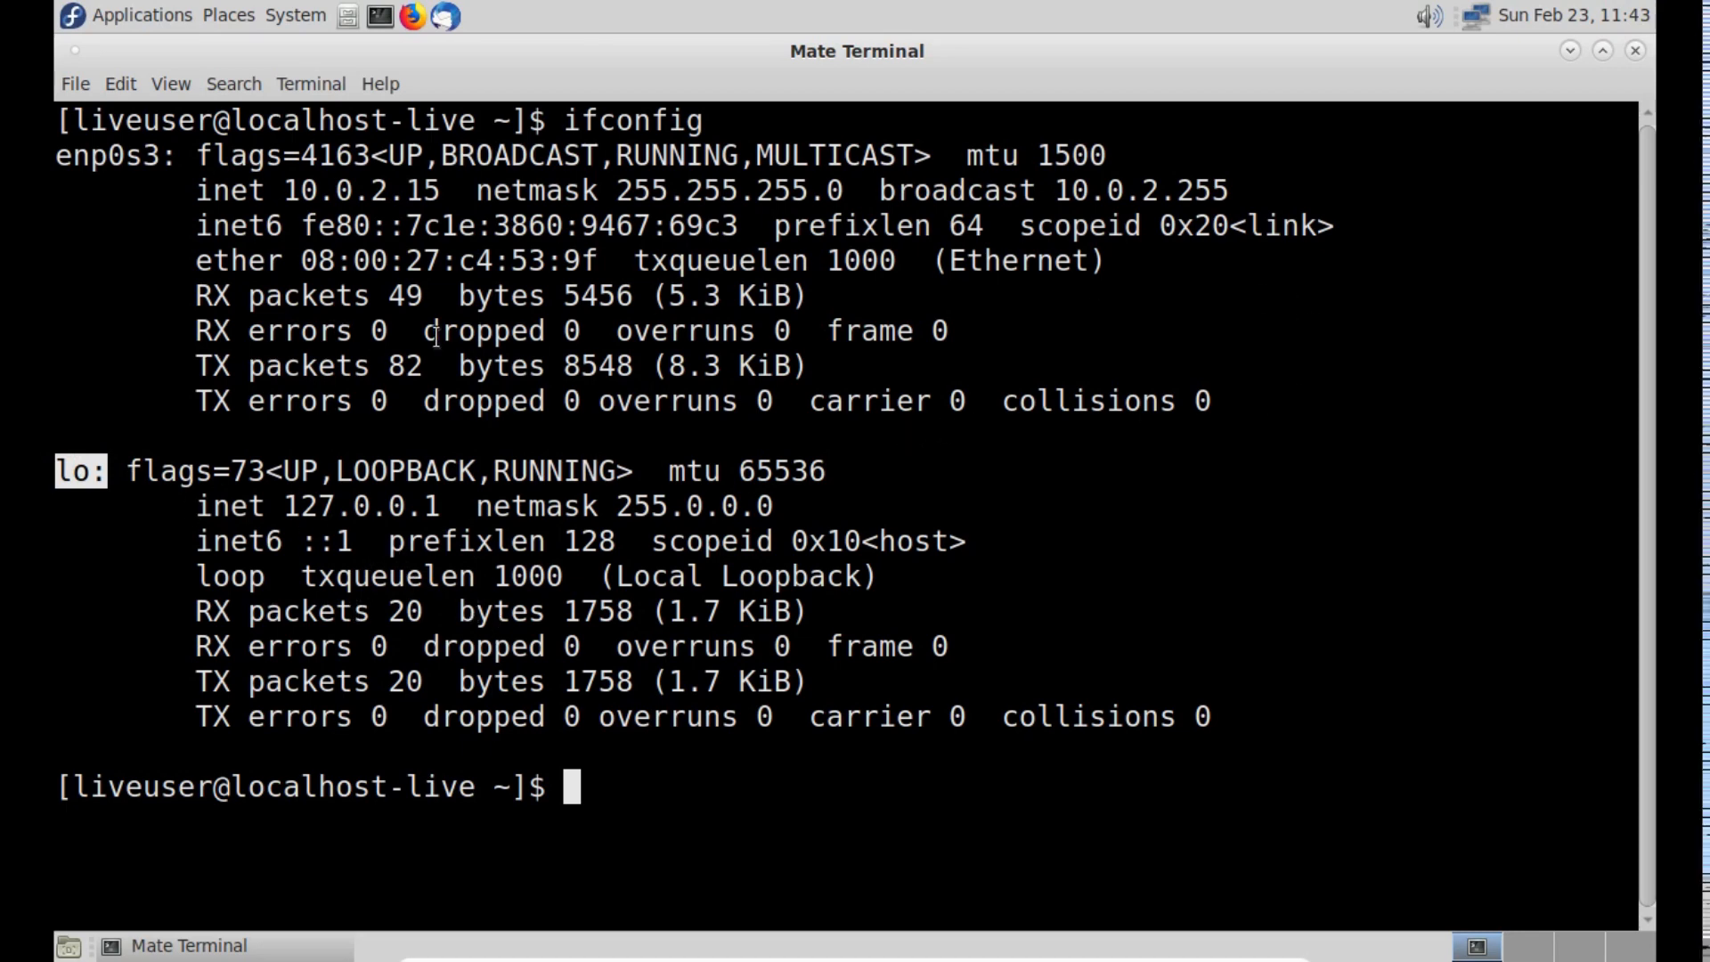
{"action": "left_click", "coordinate": [99, 469]}
{"action": "left_click_drag", "start_coordinate": [99, 470], "coordinate": [52, 484]}
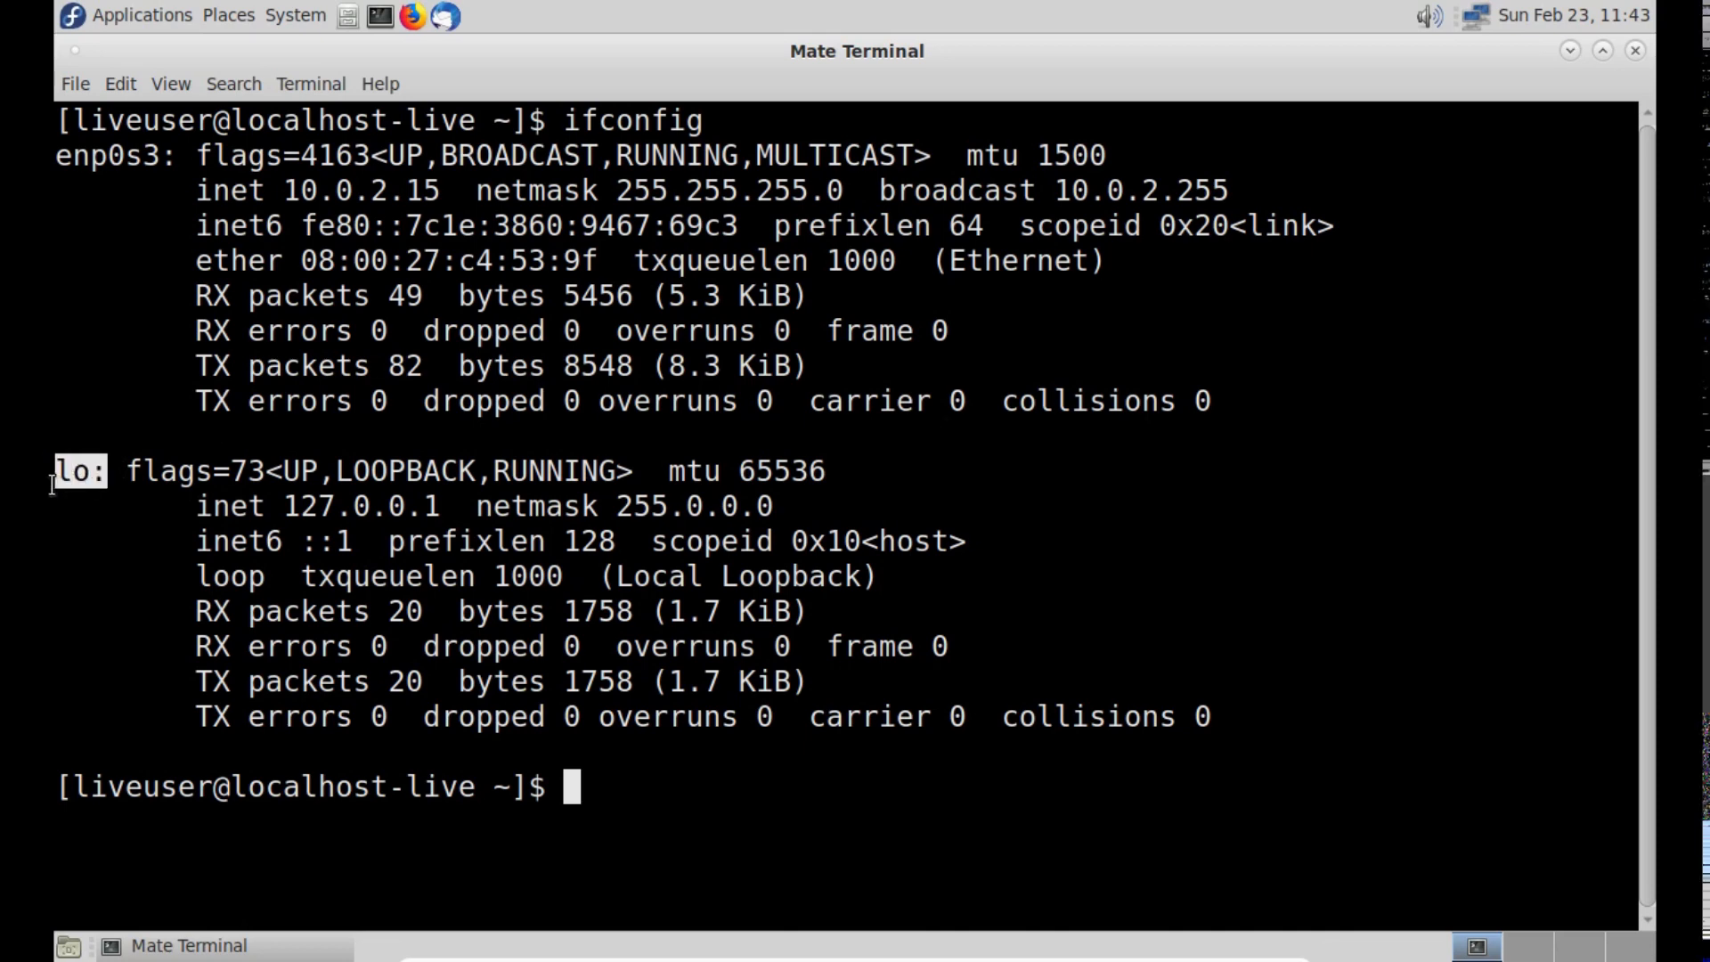
{"action": "left_click", "coordinate": [556, 593]}
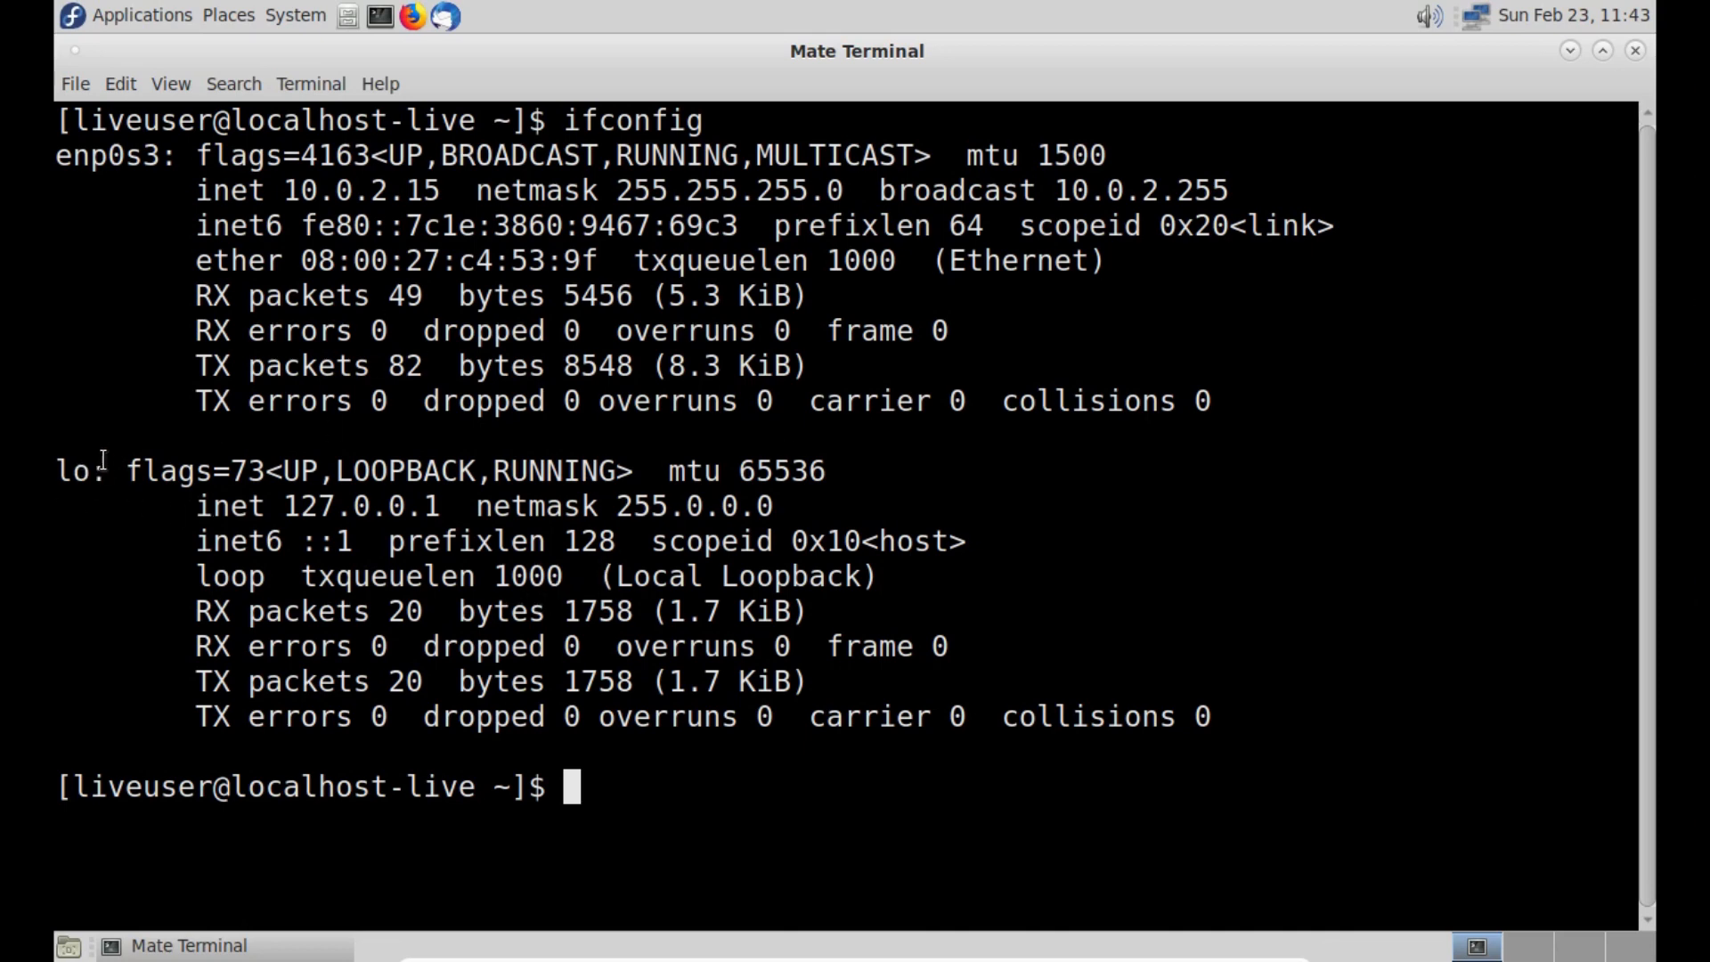
{"action": "left_click_drag", "start_coordinate": [106, 472], "coordinate": [54, 472]}
{"action": "left_click", "coordinate": [691, 539]}
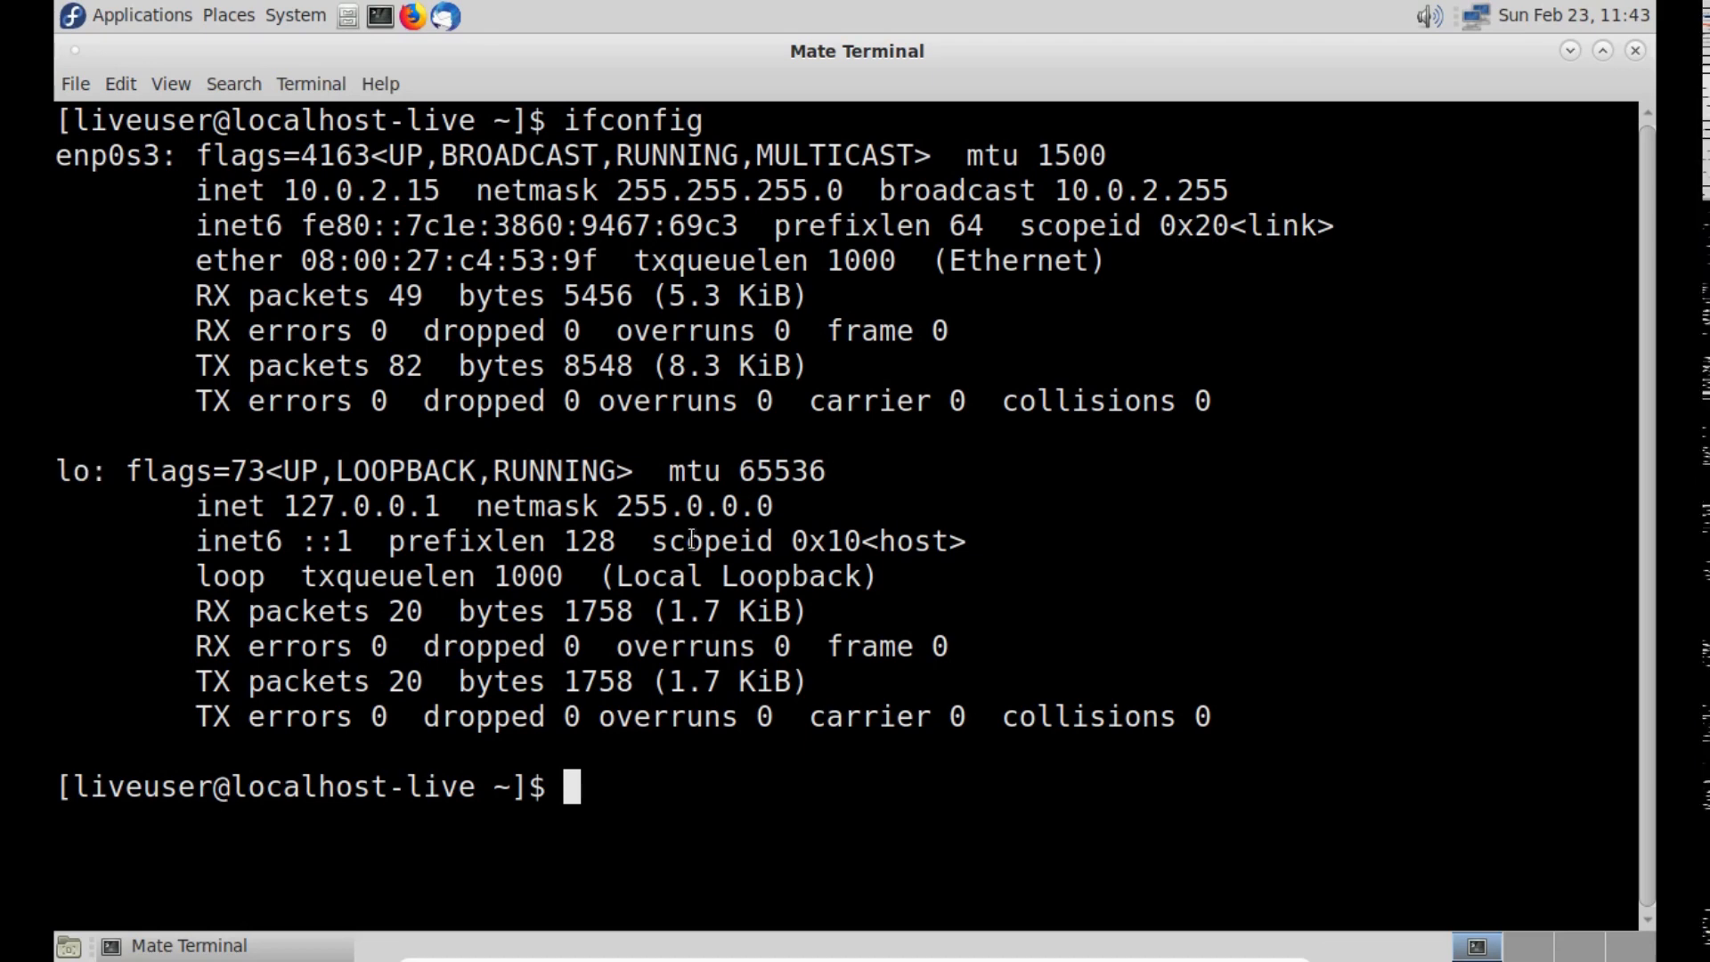
{"action": "left_click", "coordinate": [1637, 50]}
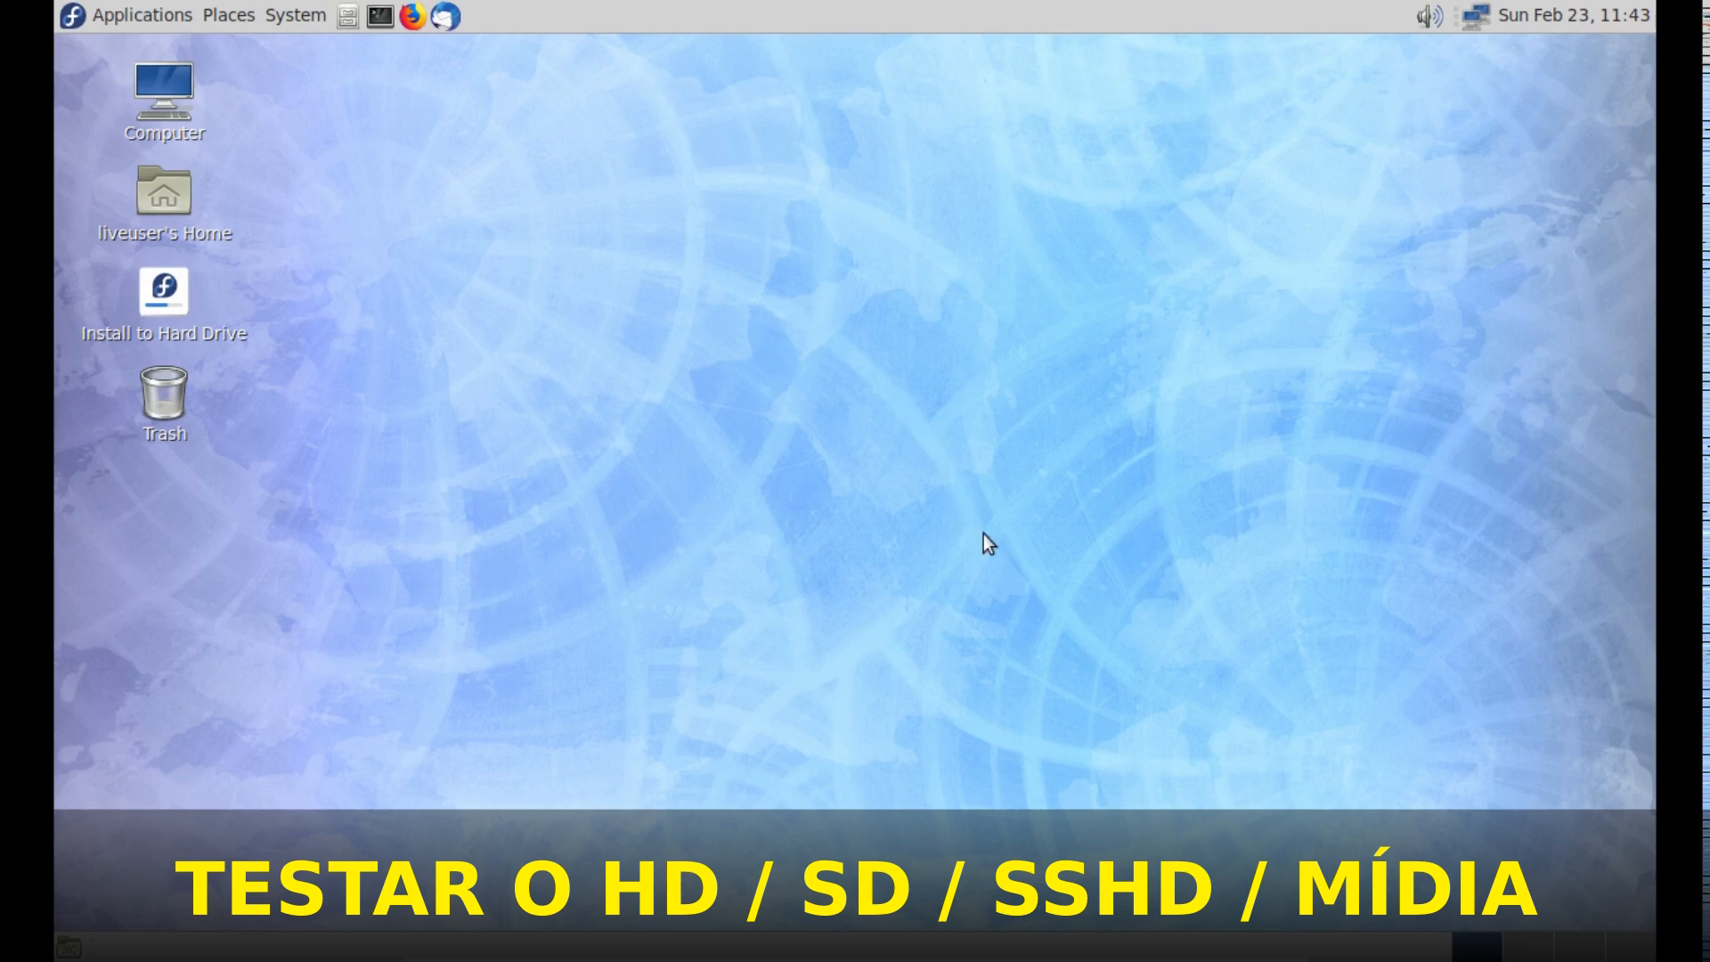
- Open the Disks utility from the Accessories applications
{"action": "left_click", "coordinate": [270, 17]}
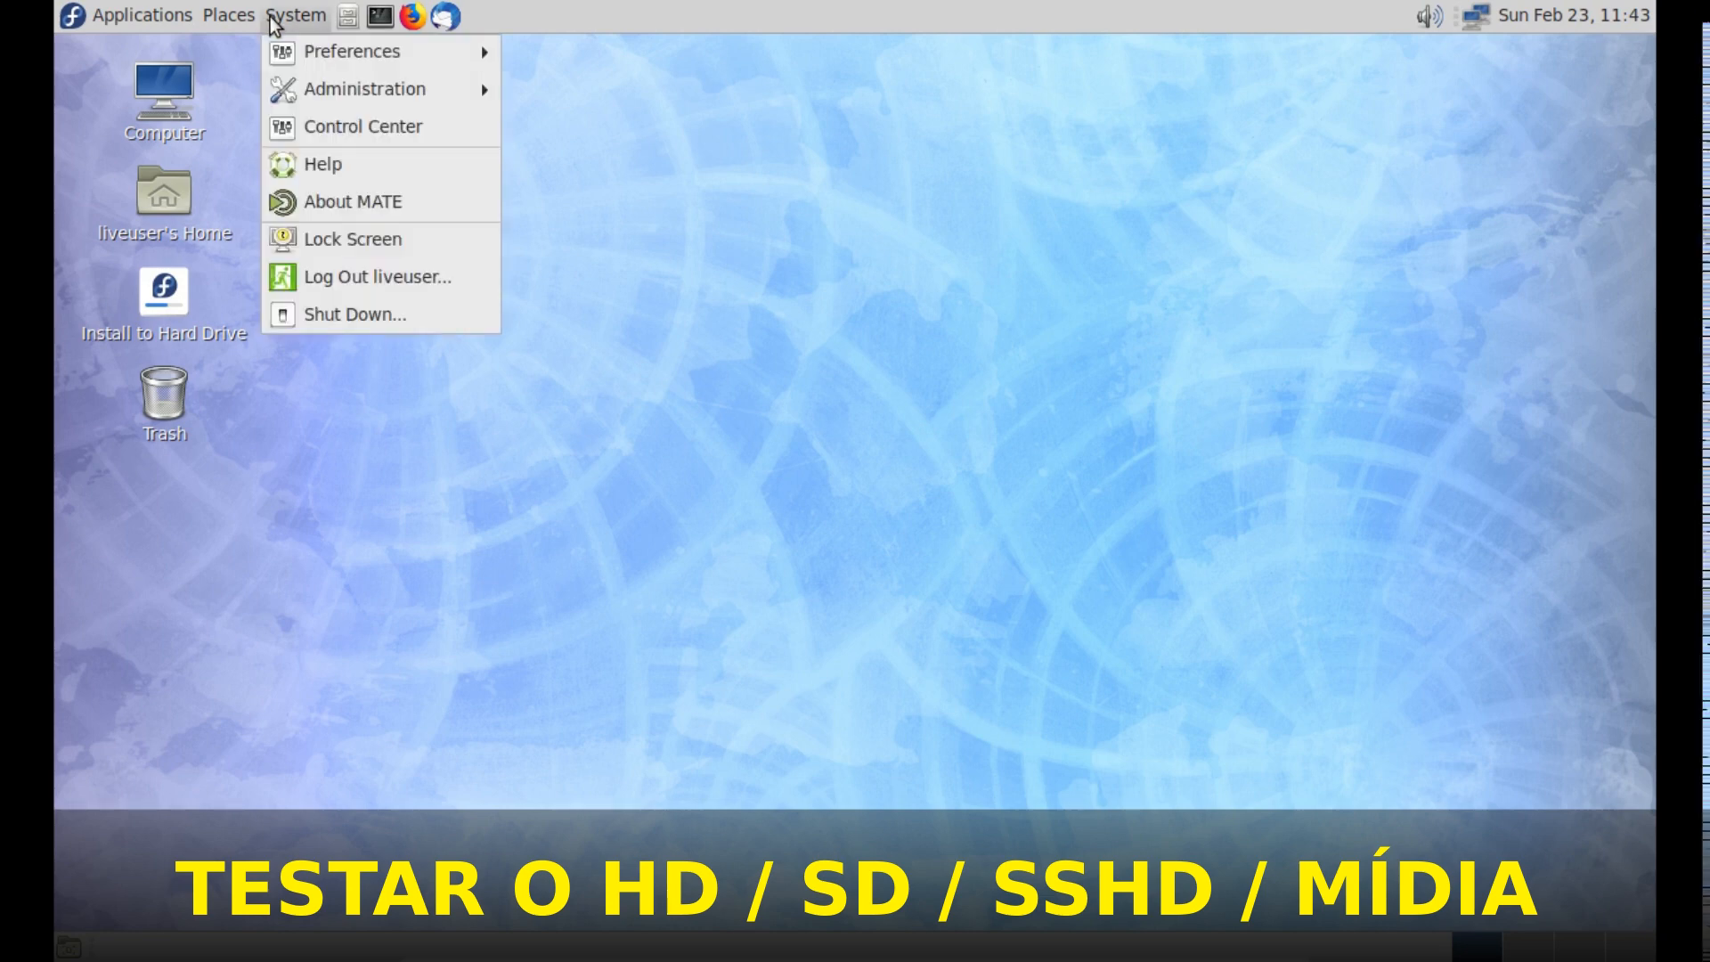
{"action": "mouse_move", "coordinate": [189, 29]}
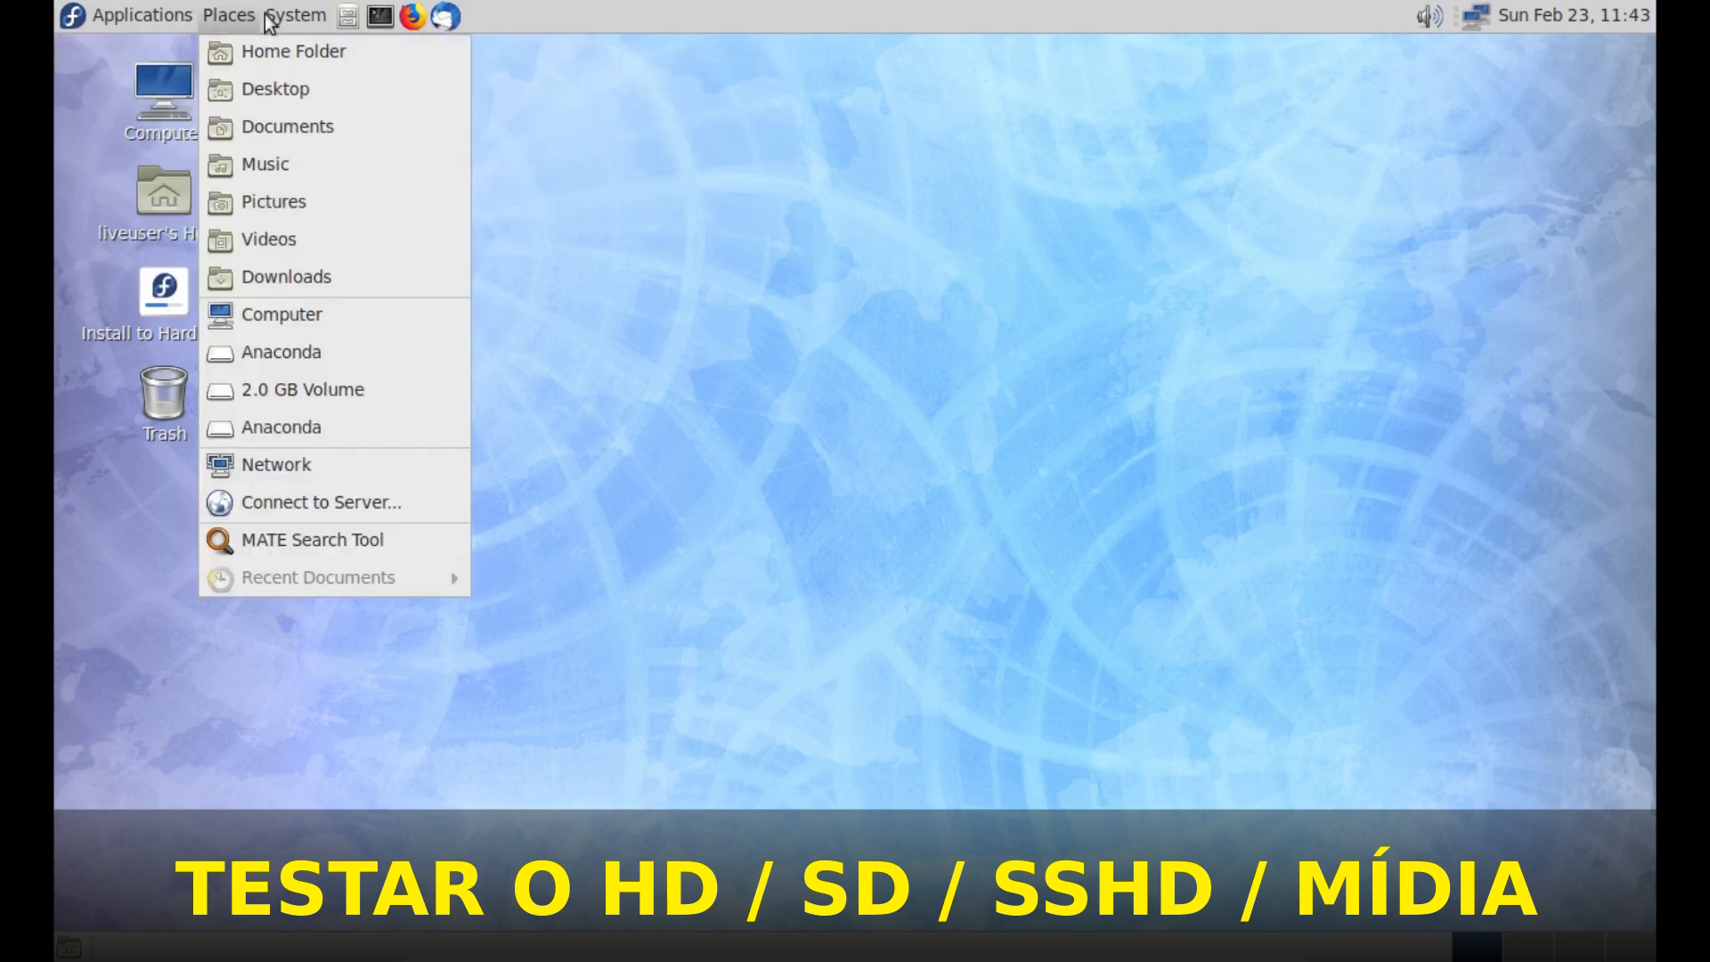
{"action": "mouse_move", "coordinate": [277, 22]}
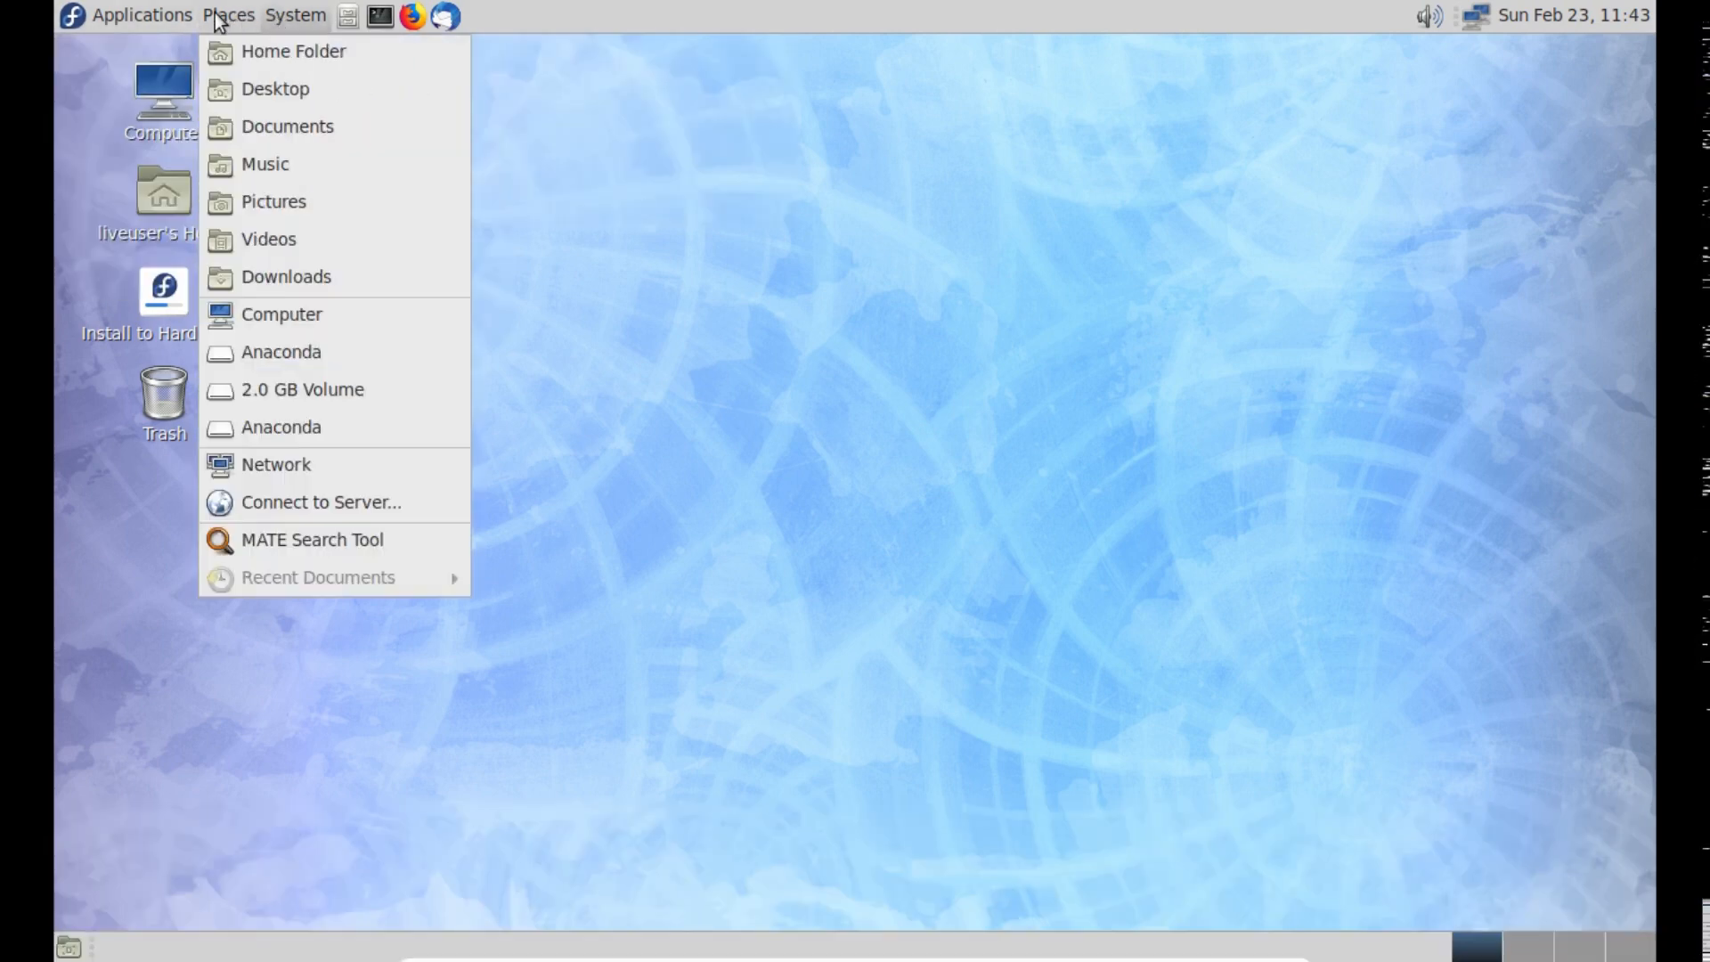
{"action": "mouse_move", "coordinate": [194, 62]}
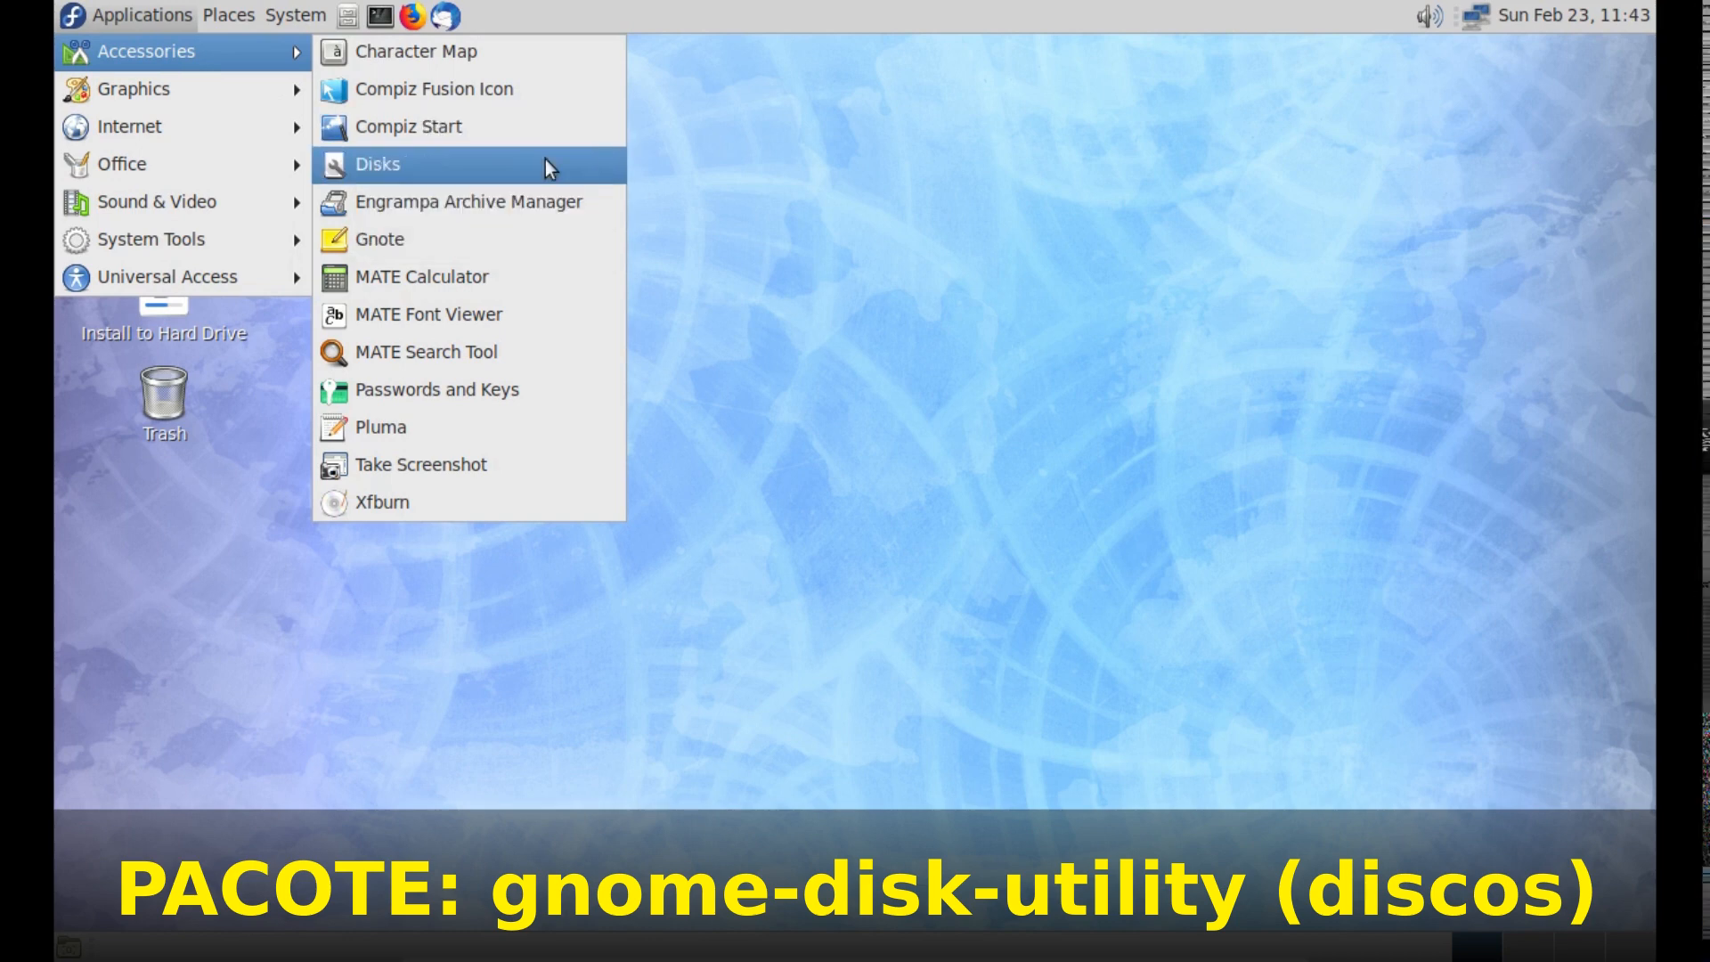
{"action": "left_click", "coordinate": [545, 162]}
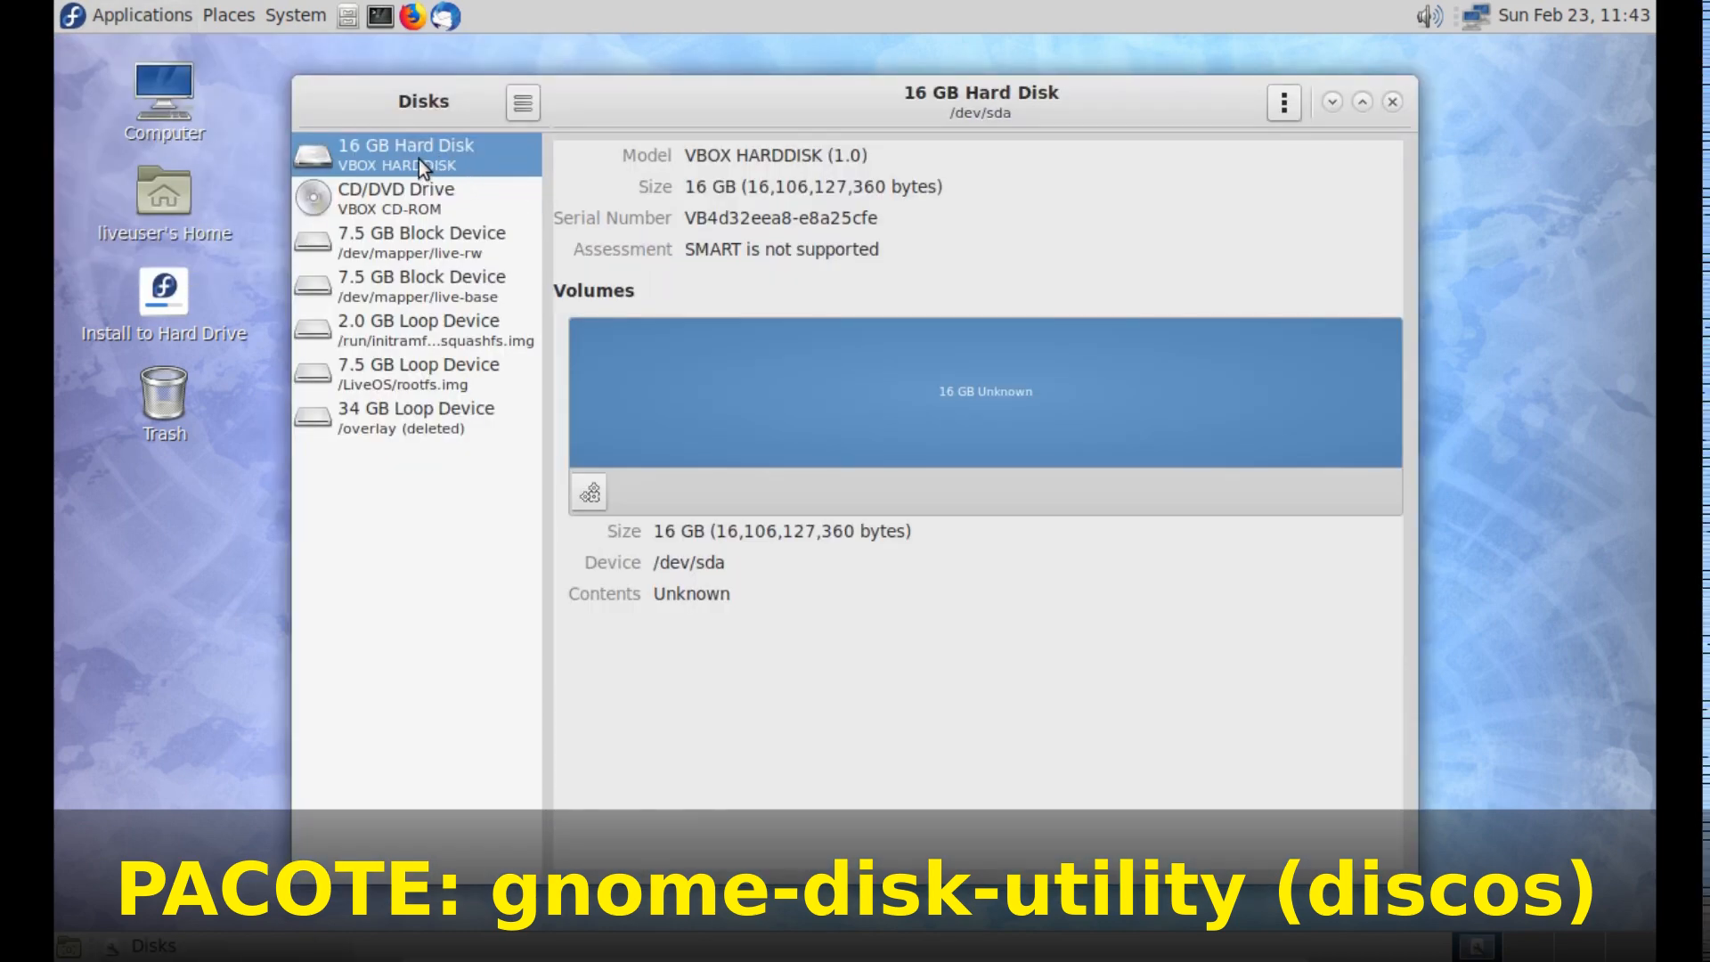
- Review the details of the CD/DVD drive, the 2.0 GB loop device and the live-rw block device, then return to the 16 GB Hard Disk
{"action": "left_click", "coordinate": [427, 196]}
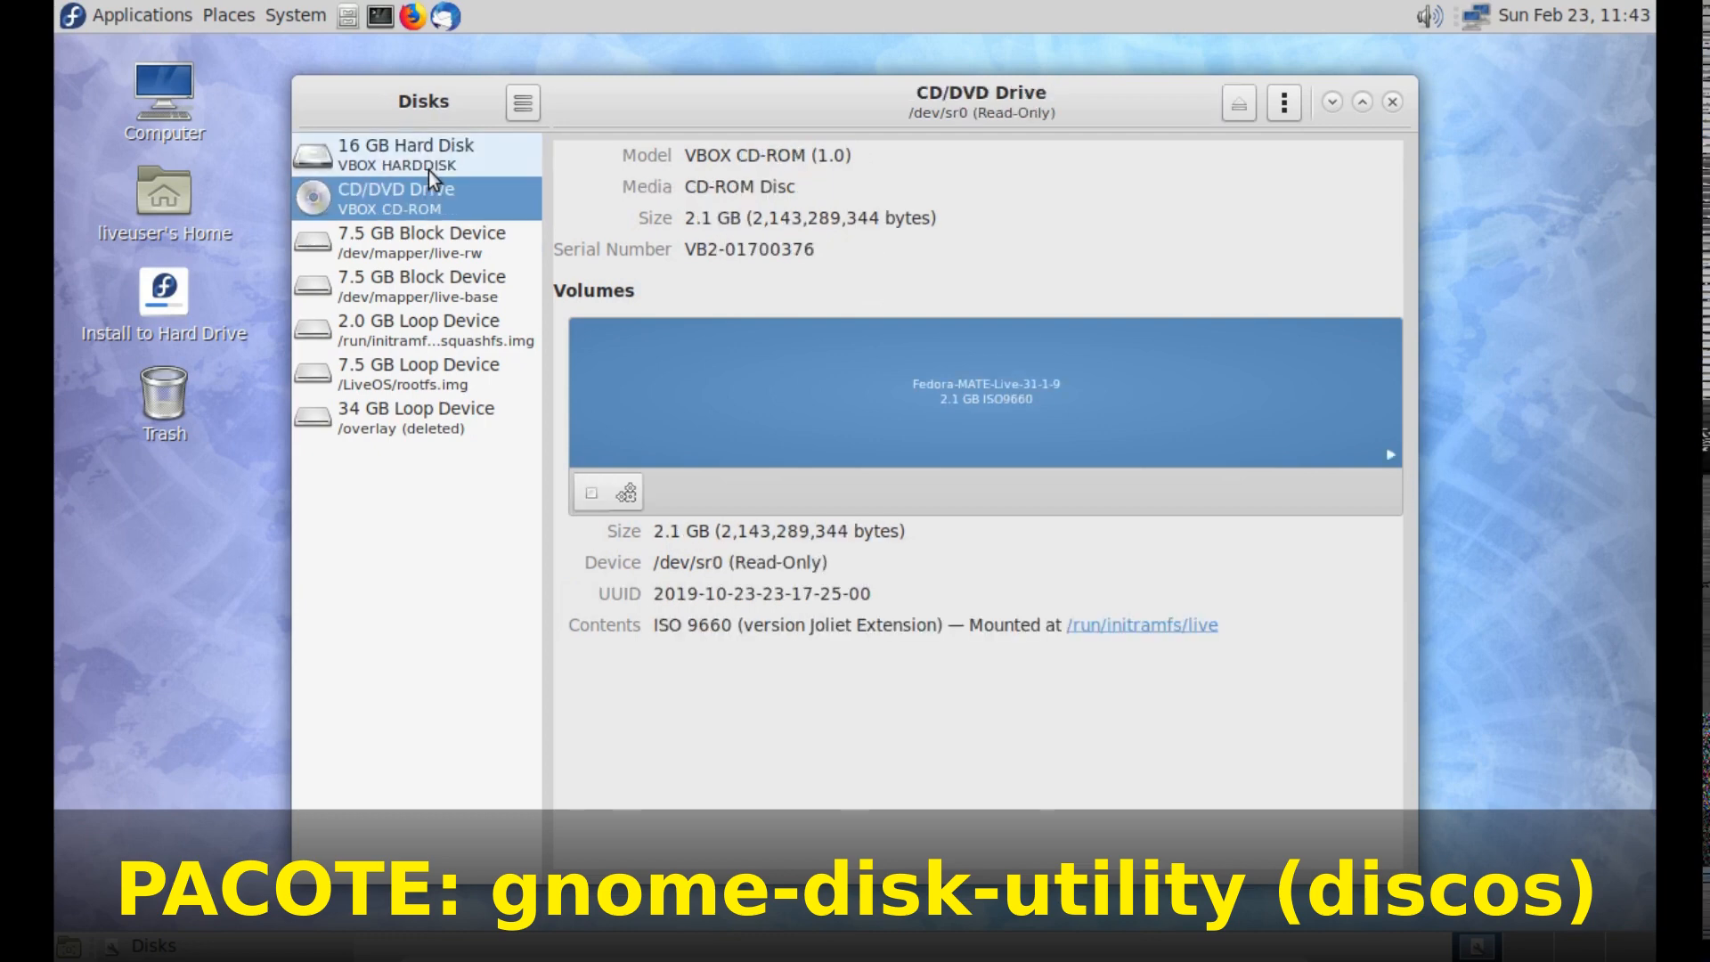
{"action": "left_click", "coordinate": [431, 158]}
{"action": "left_click", "coordinate": [437, 332]}
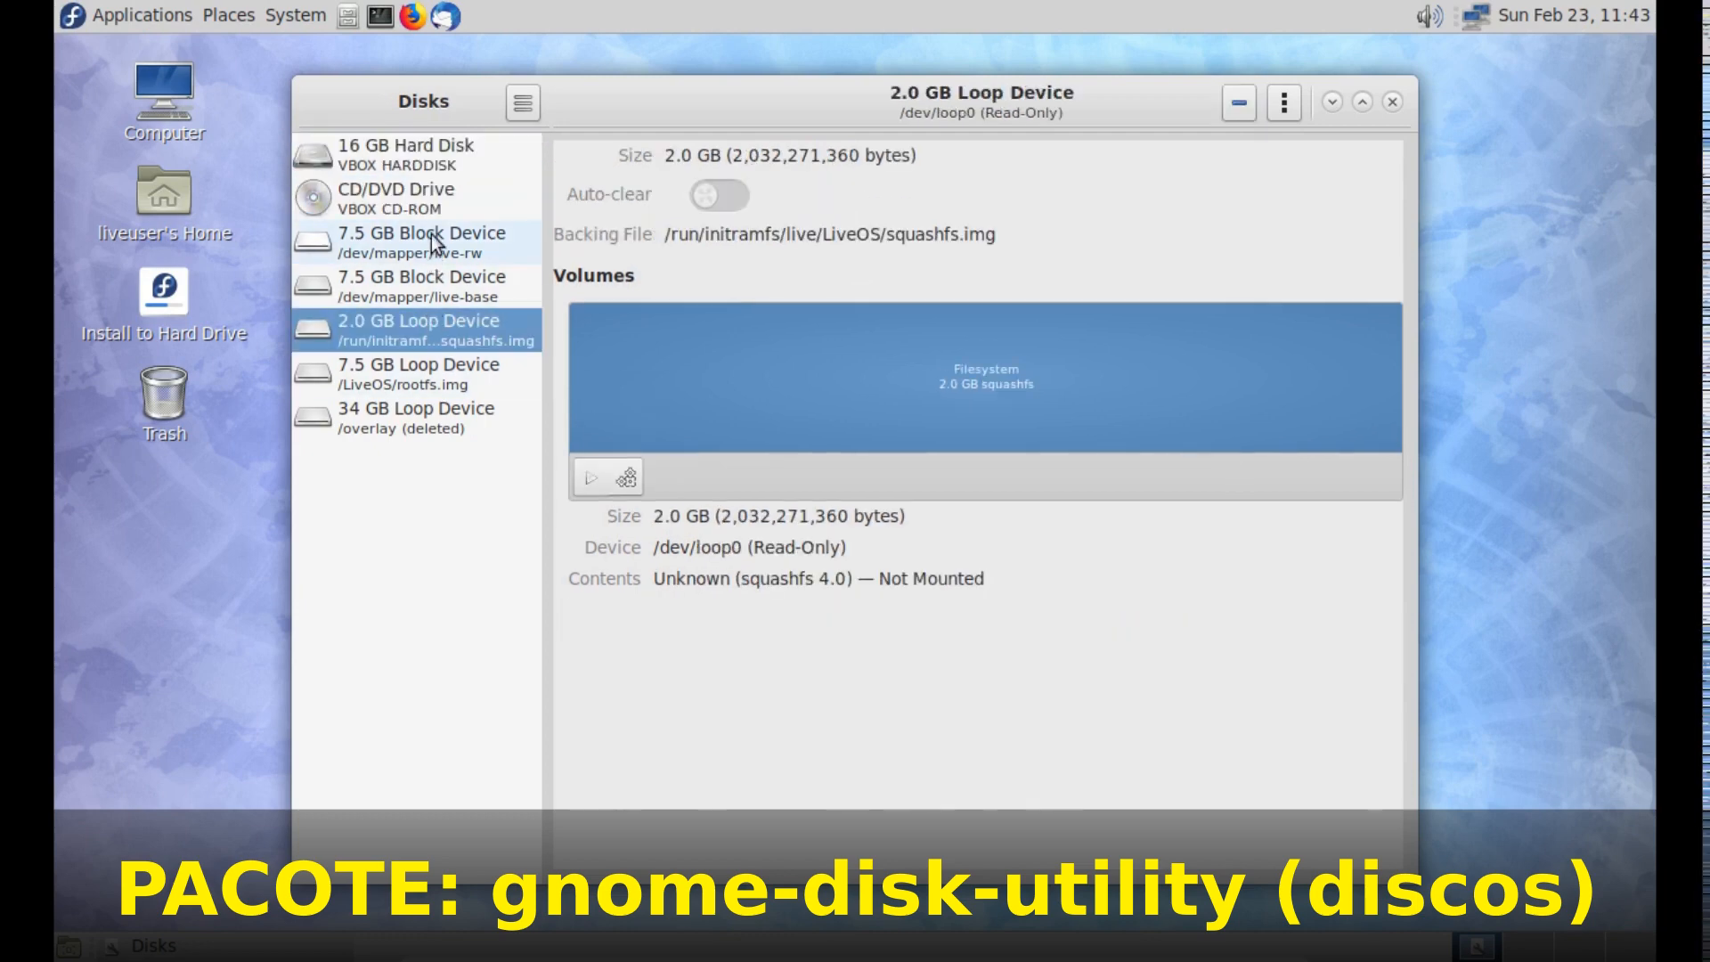
{"action": "left_click", "coordinate": [437, 238]}
{"action": "left_click", "coordinate": [414, 147]}
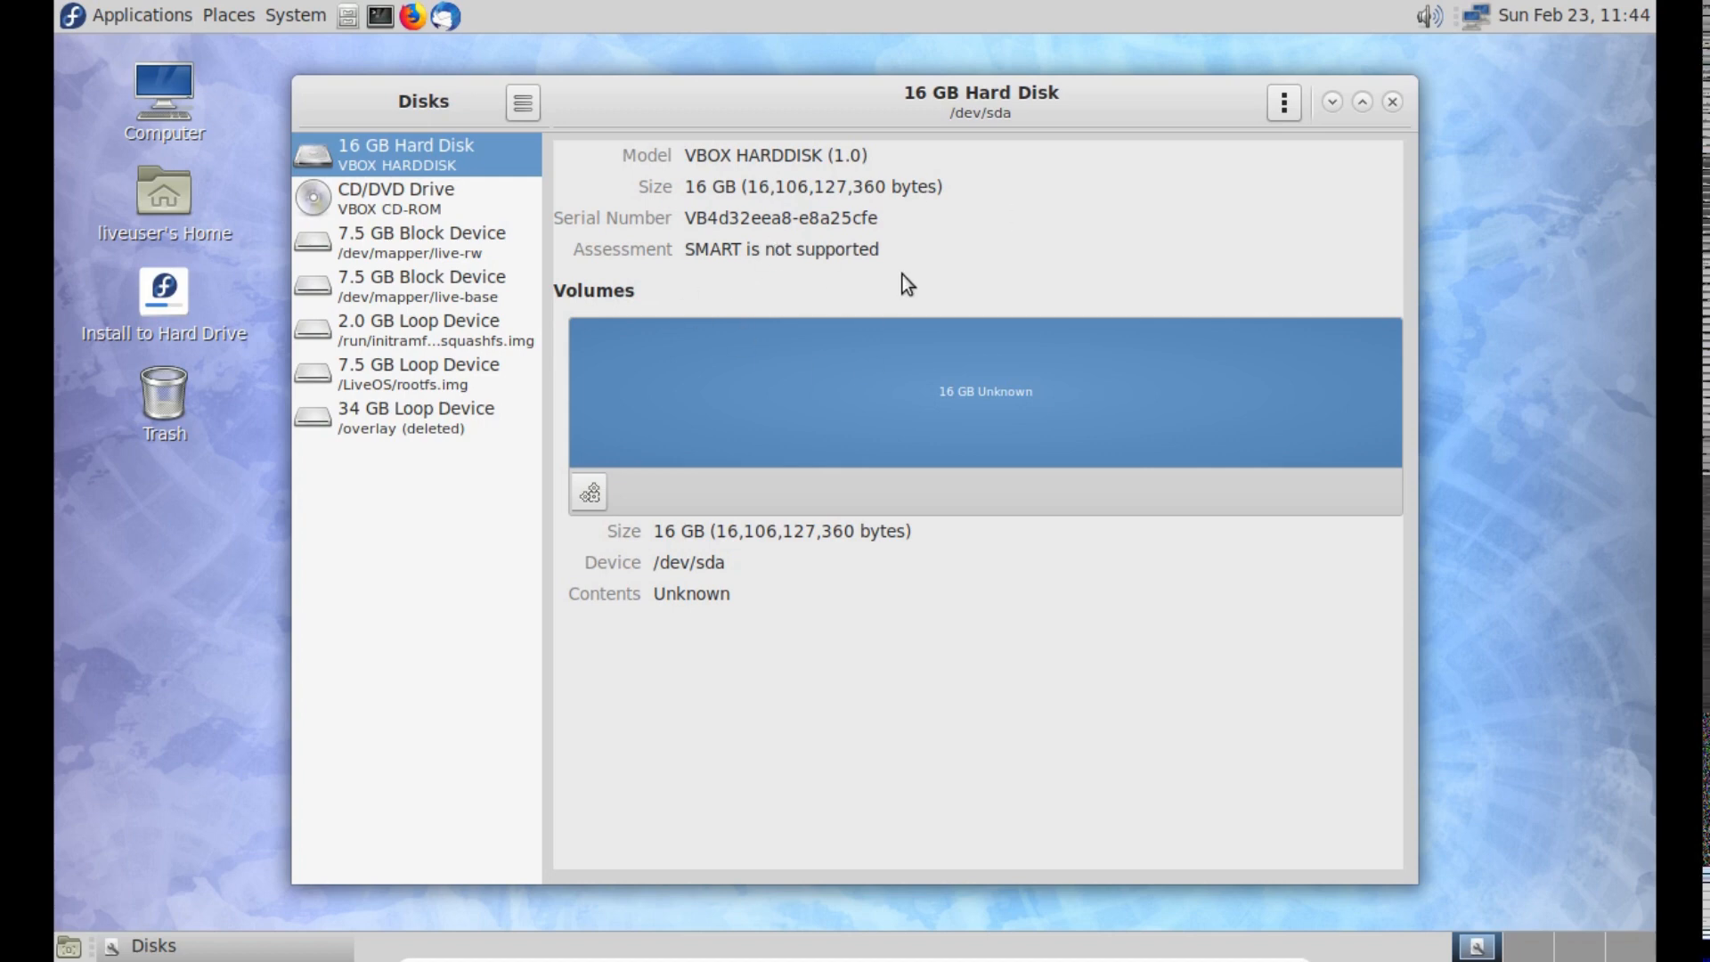
- Benchmark the 16 GB Hard Disk with 100 transfer samples of 10 MiB, the write-benchmark enabled and 1000 access-time samples
{"action": "left_click", "coordinate": [1284, 103]}
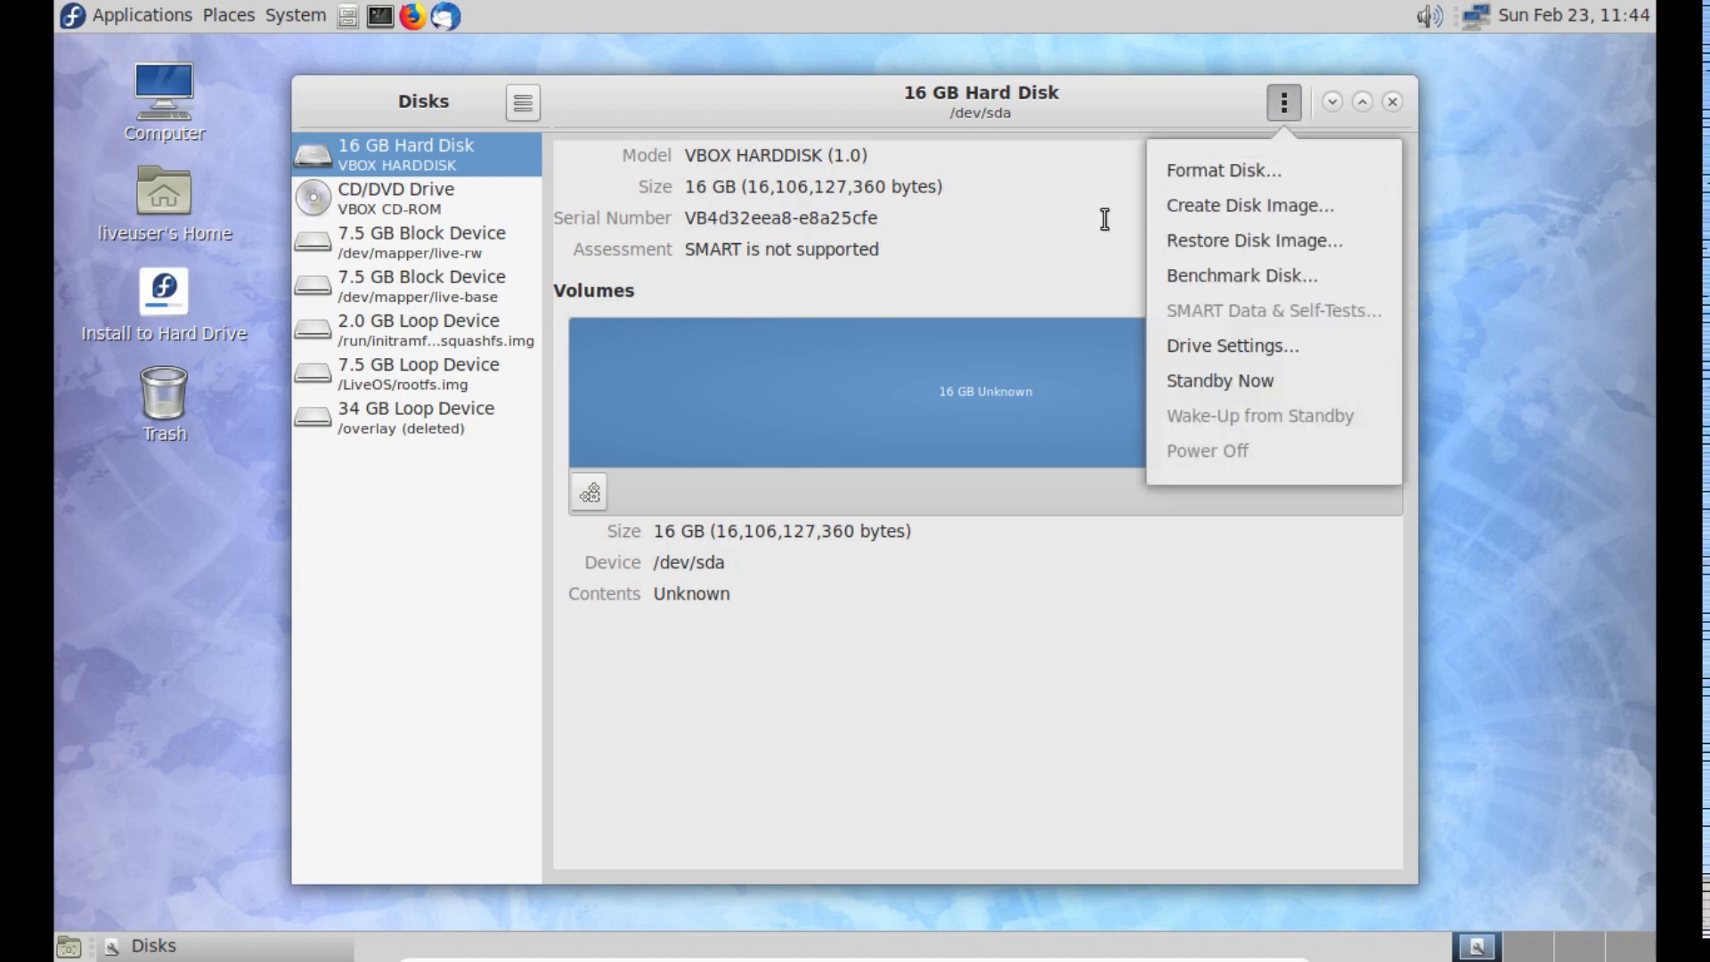
{"action": "left_click", "coordinate": [1219, 281]}
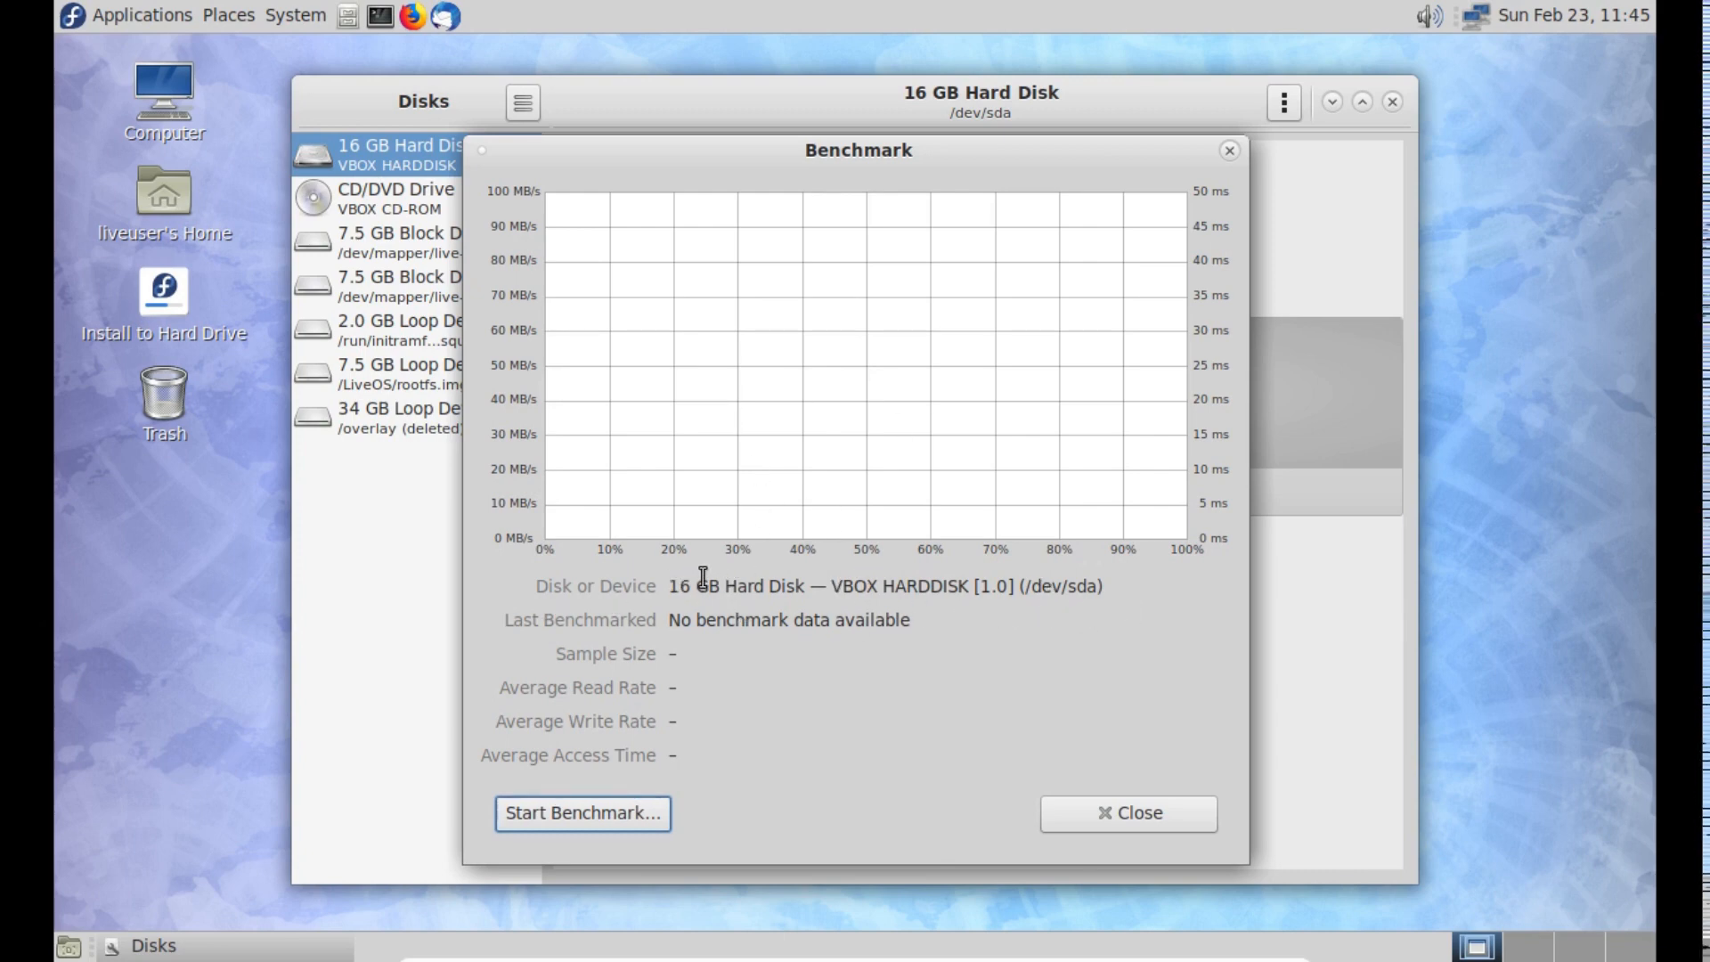
{"action": "left_click", "coordinate": [621, 813]}
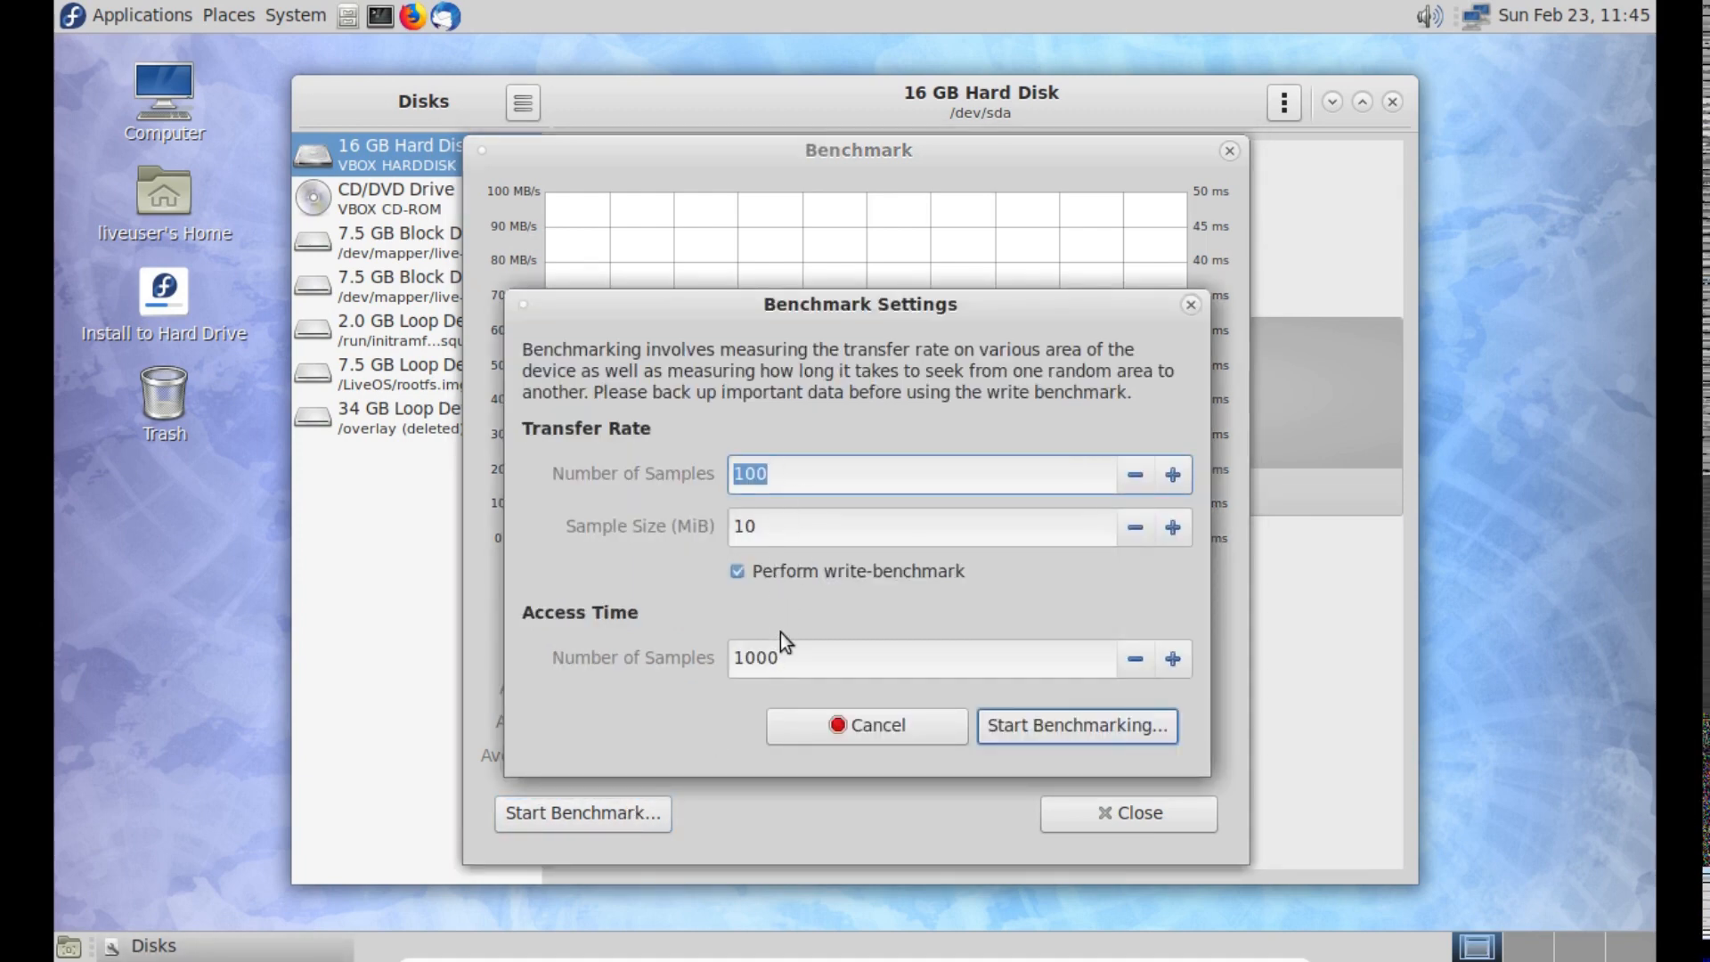
{"action": "left_click", "coordinate": [1056, 725]}
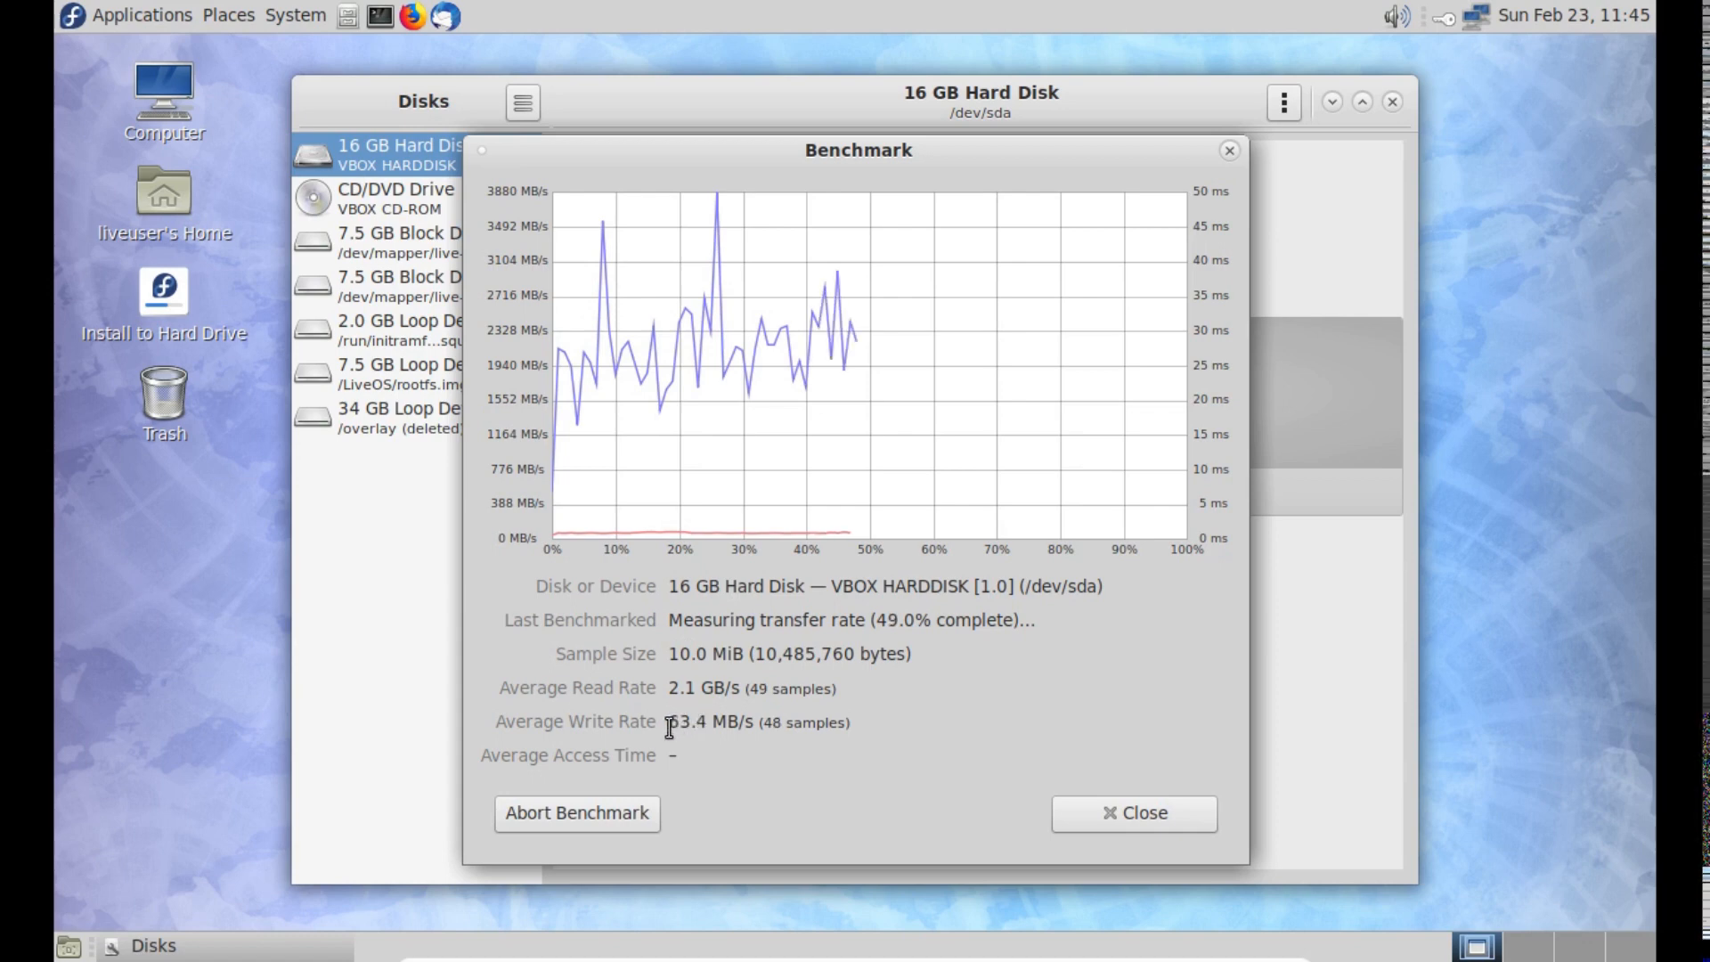
- Highlight the average write rate in the benchmark results, then close the benchmark and the Disks utility
{"action": "left_click_drag", "start_coordinate": [668, 722], "coordinate": [751, 725]}
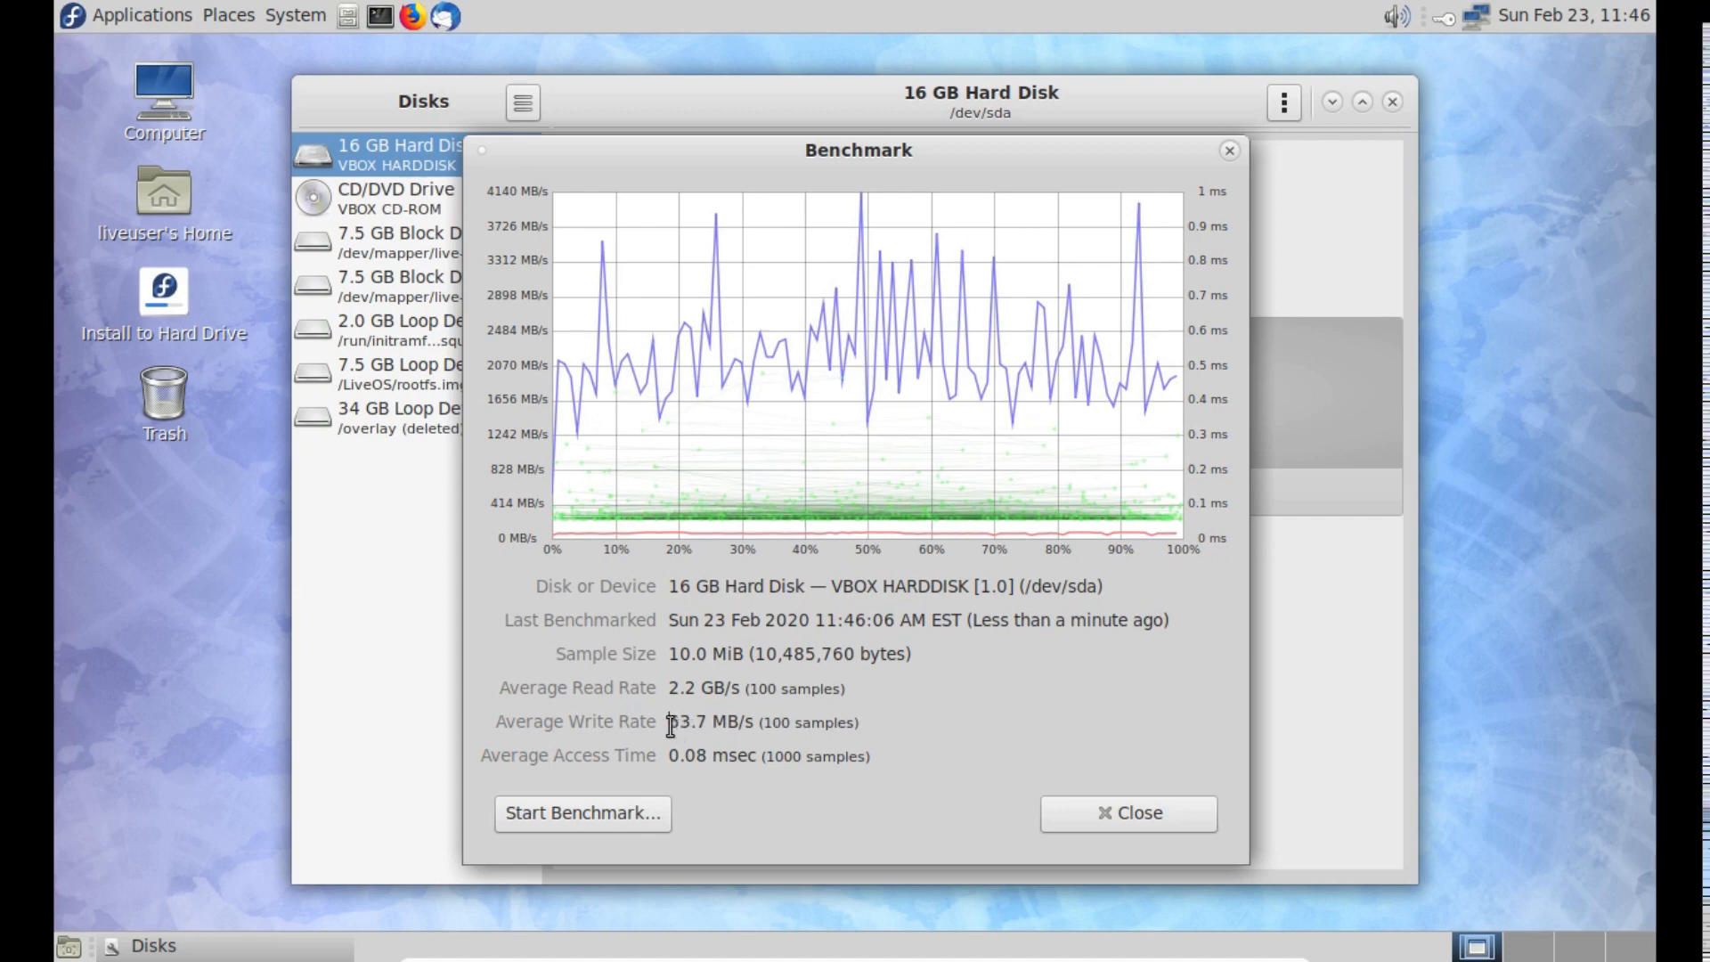
{"action": "left_click_drag", "start_coordinate": [692, 723], "coordinate": [727, 722]}
{"action": "left_click", "coordinate": [728, 722]}
{"action": "left_click_drag", "start_coordinate": [709, 722], "coordinate": [657, 722]}
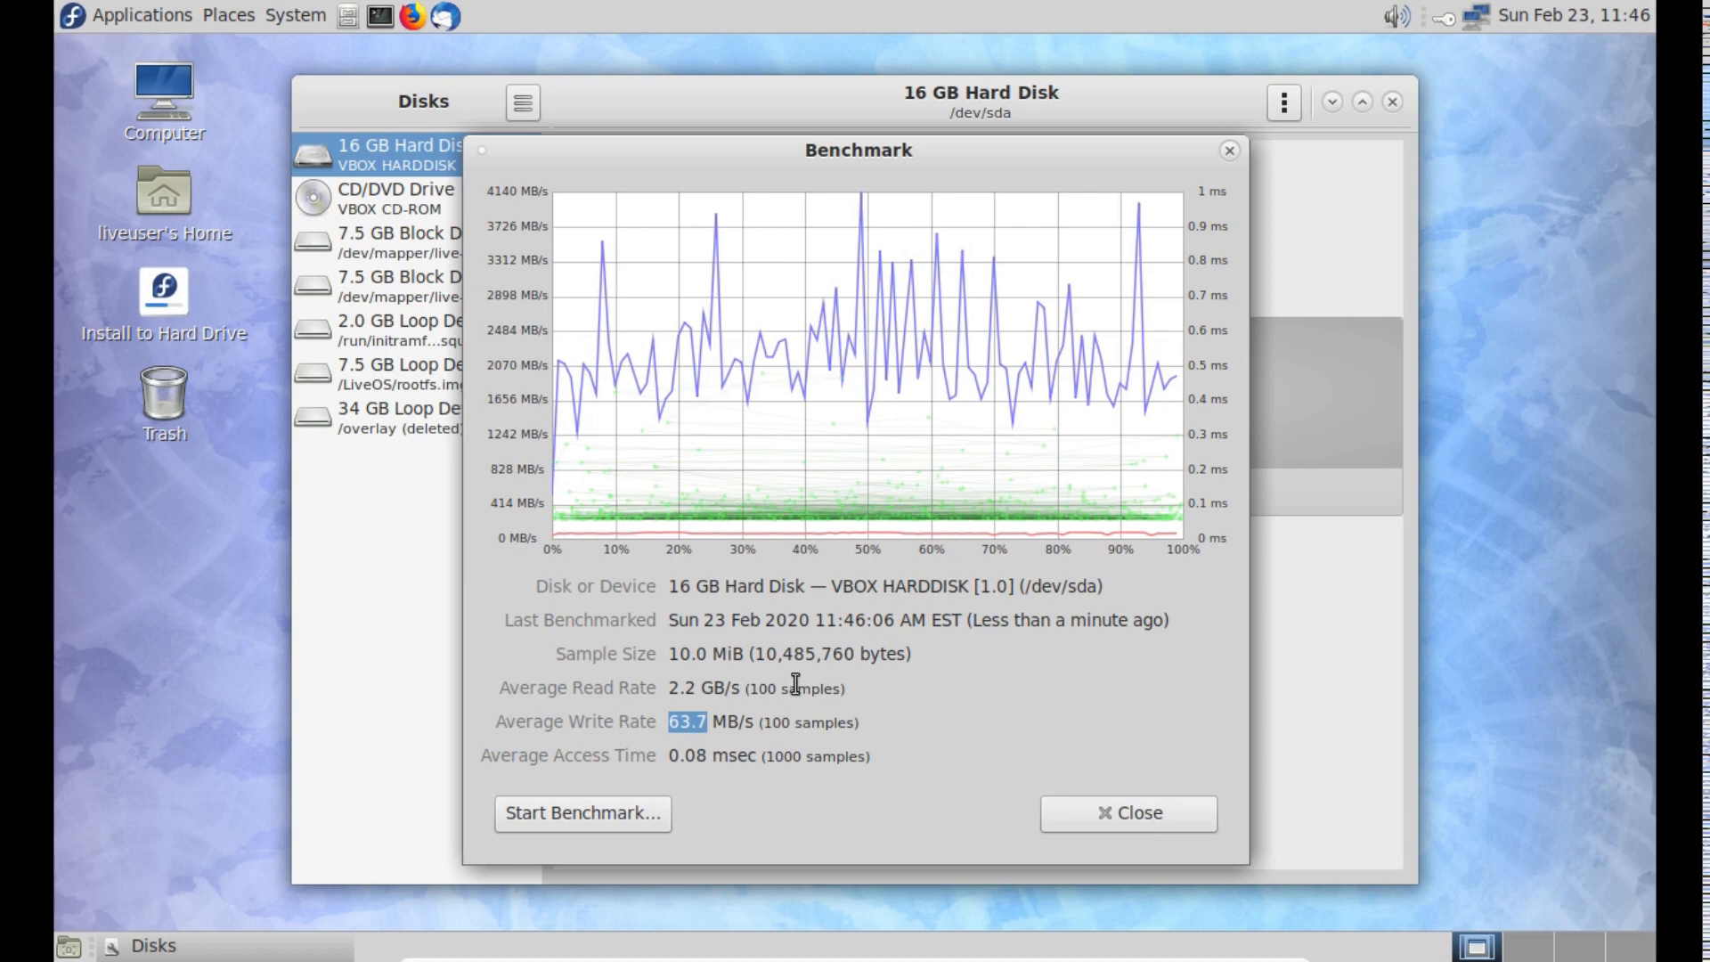
{"action": "left_click", "coordinate": [1117, 827]}
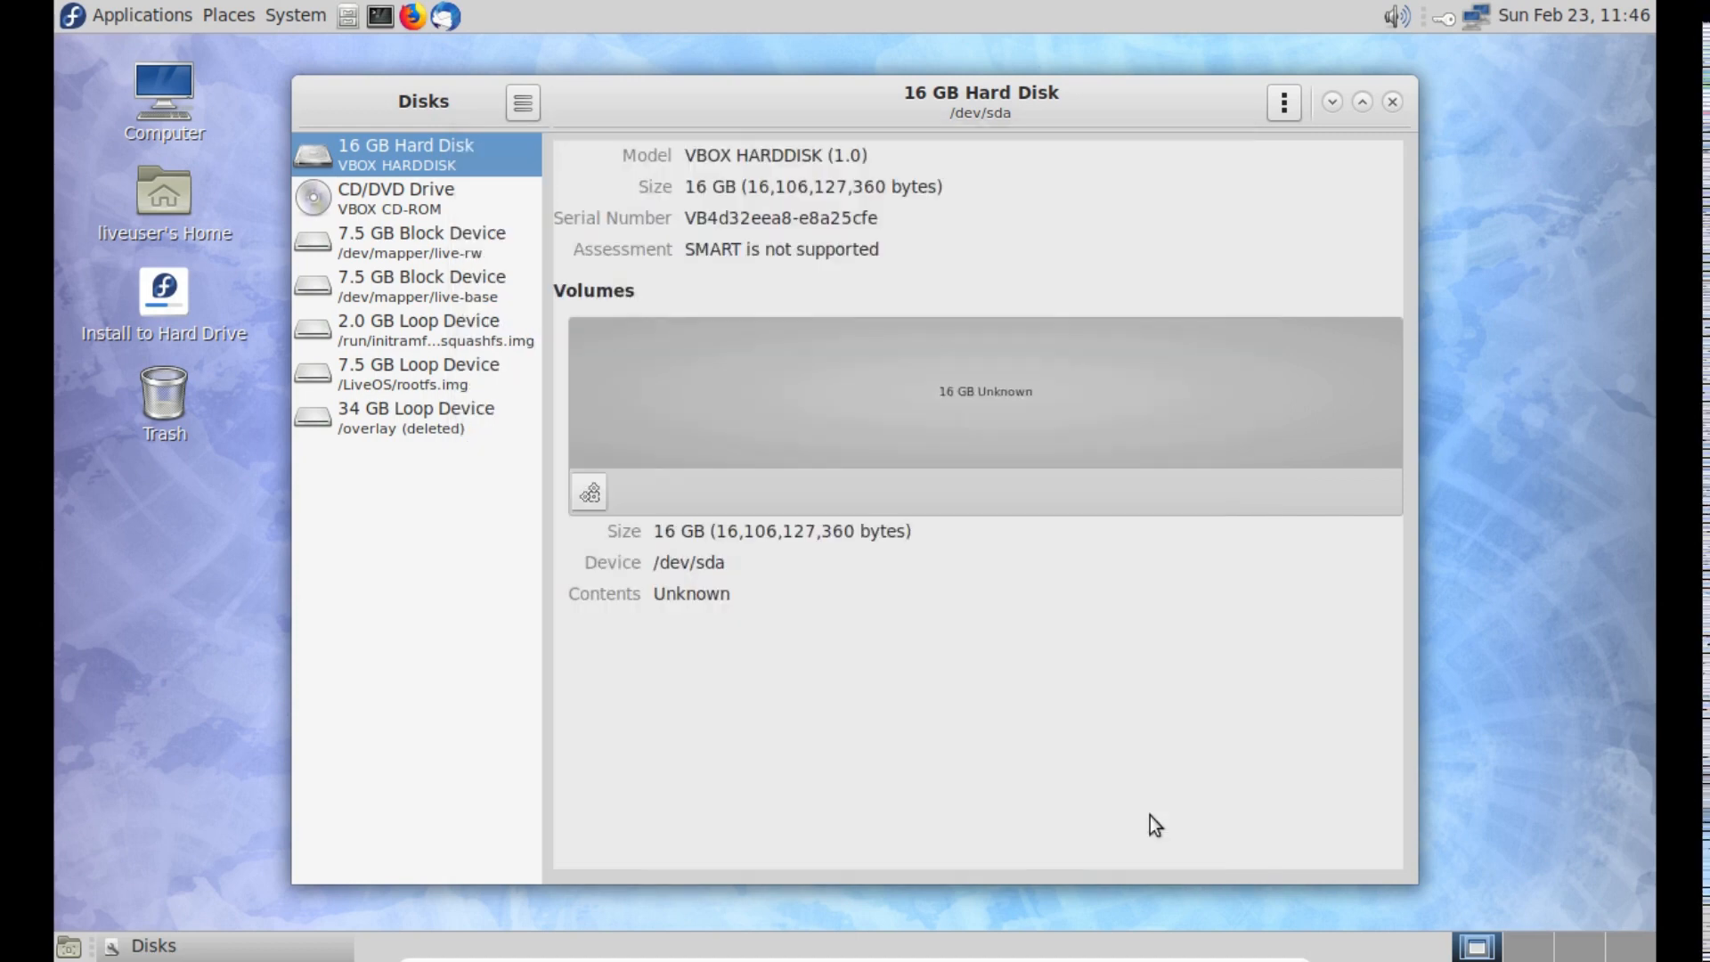
{"action": "left_click", "coordinate": [1394, 100]}
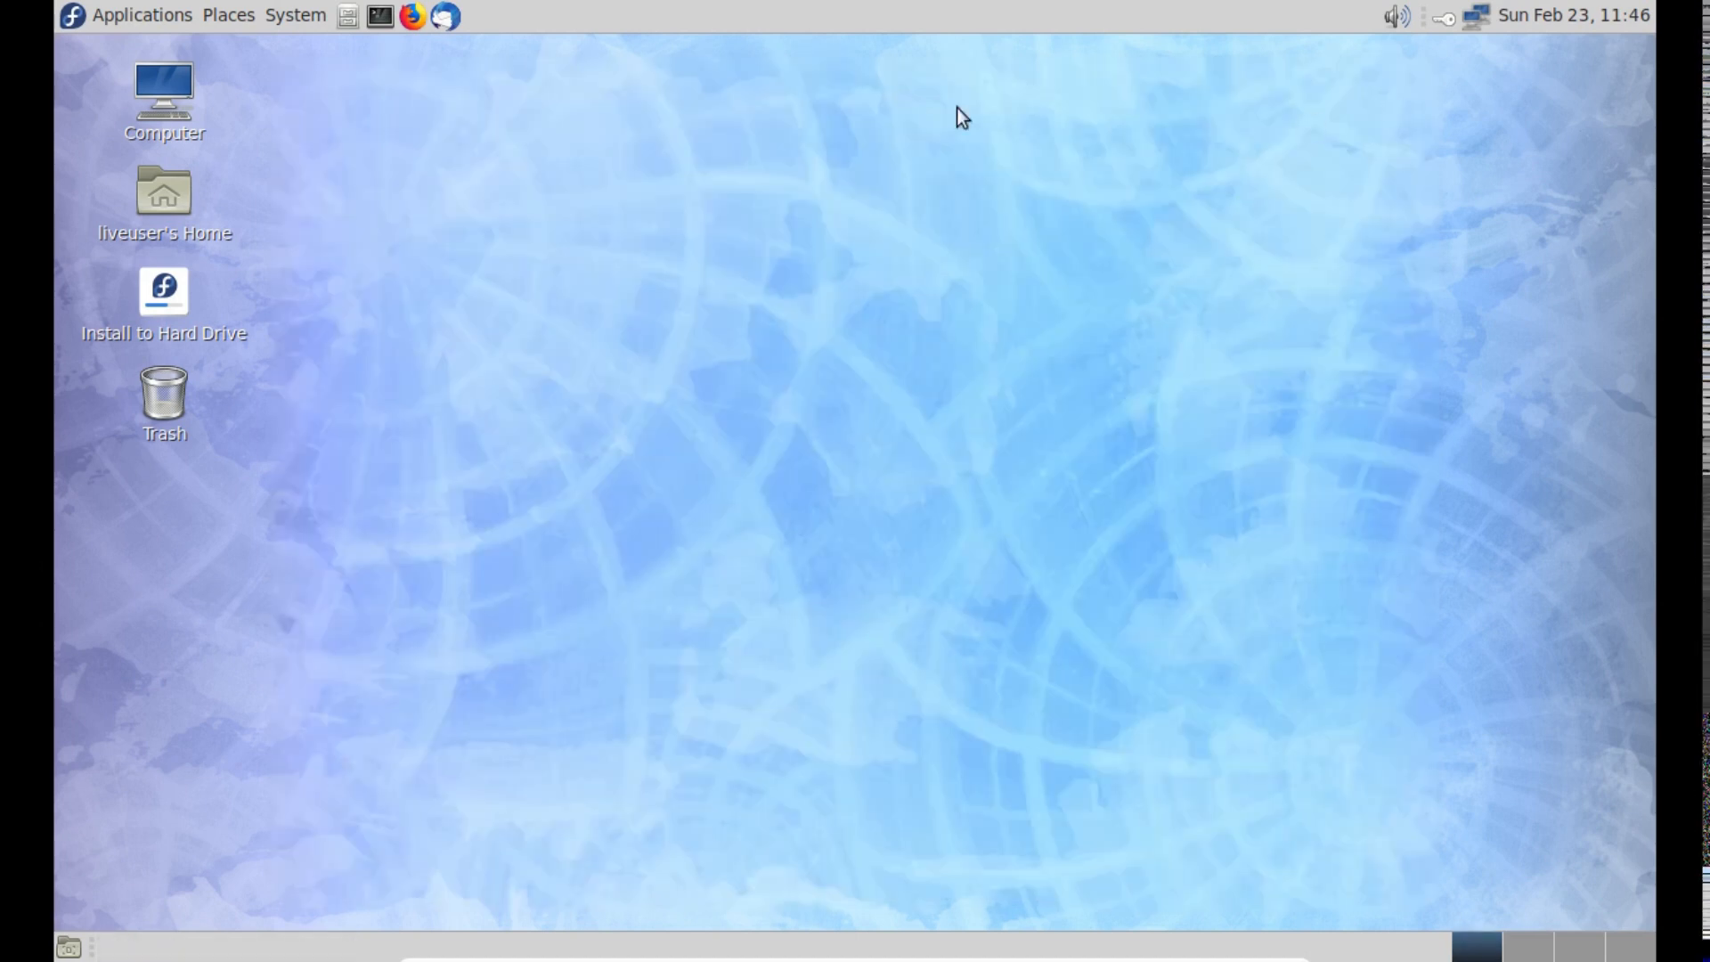
{"action": "left_click", "coordinate": [171, 16]}
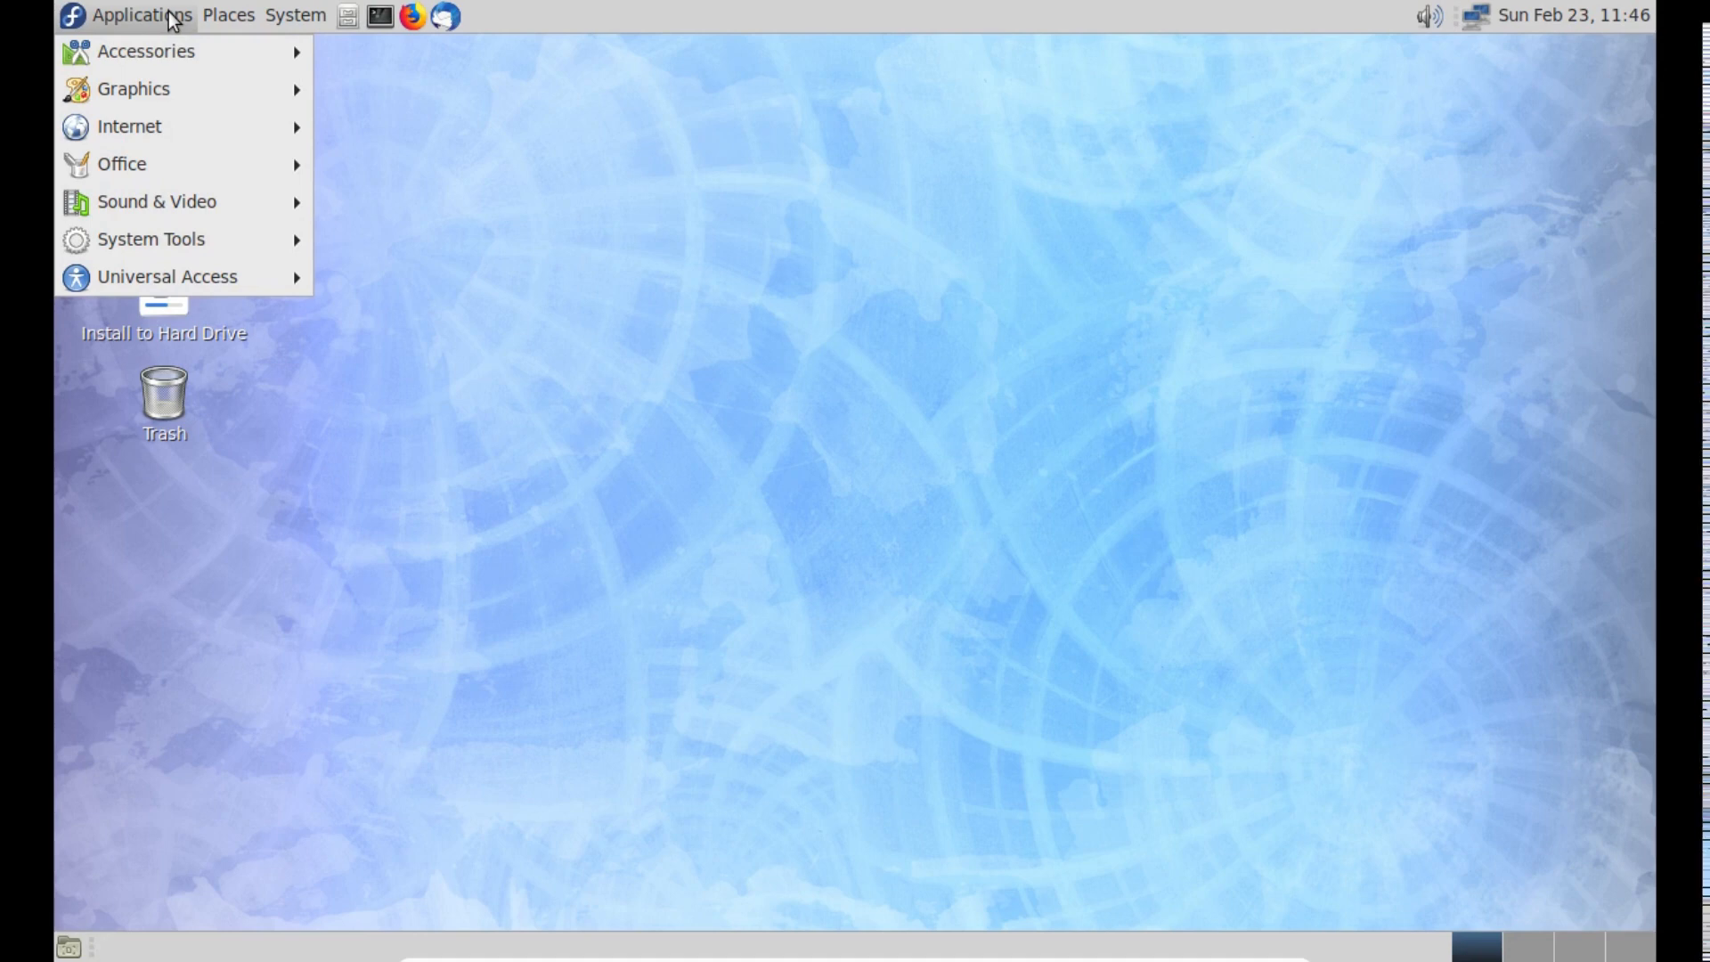
{"action": "left_click", "coordinate": [698, 275]}
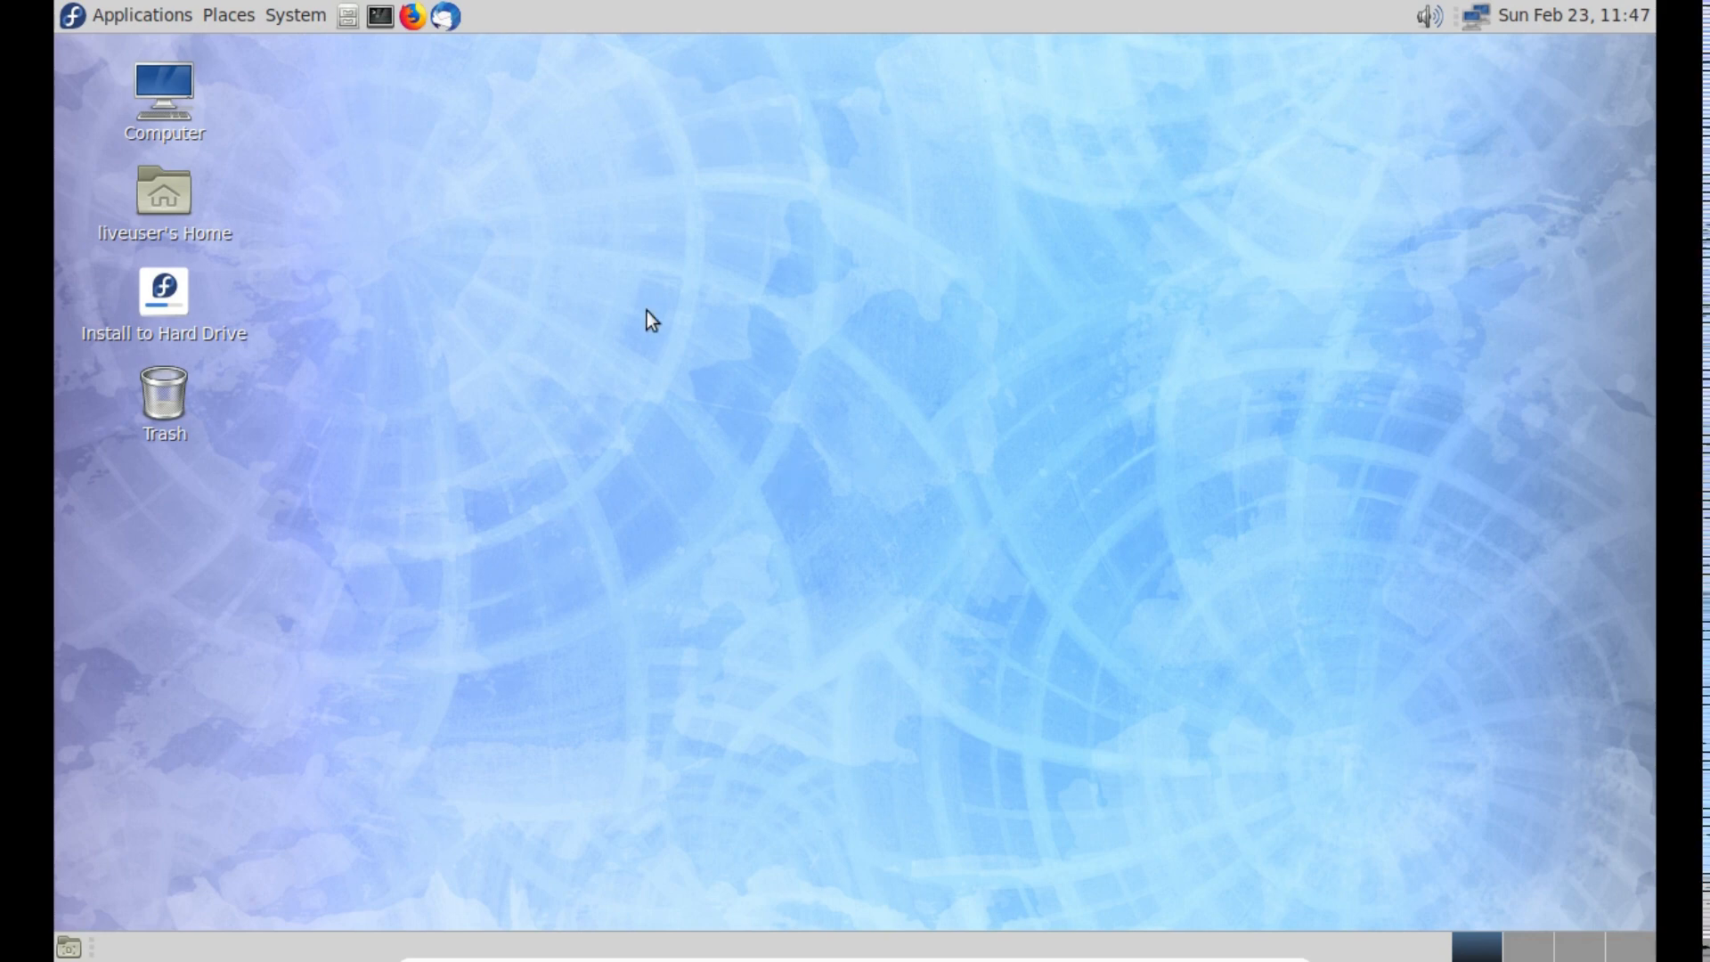
- Open a maximized terminal with enlarged text and run the graphics test command glxgears
{"action": "left_click", "coordinate": [382, 17]}
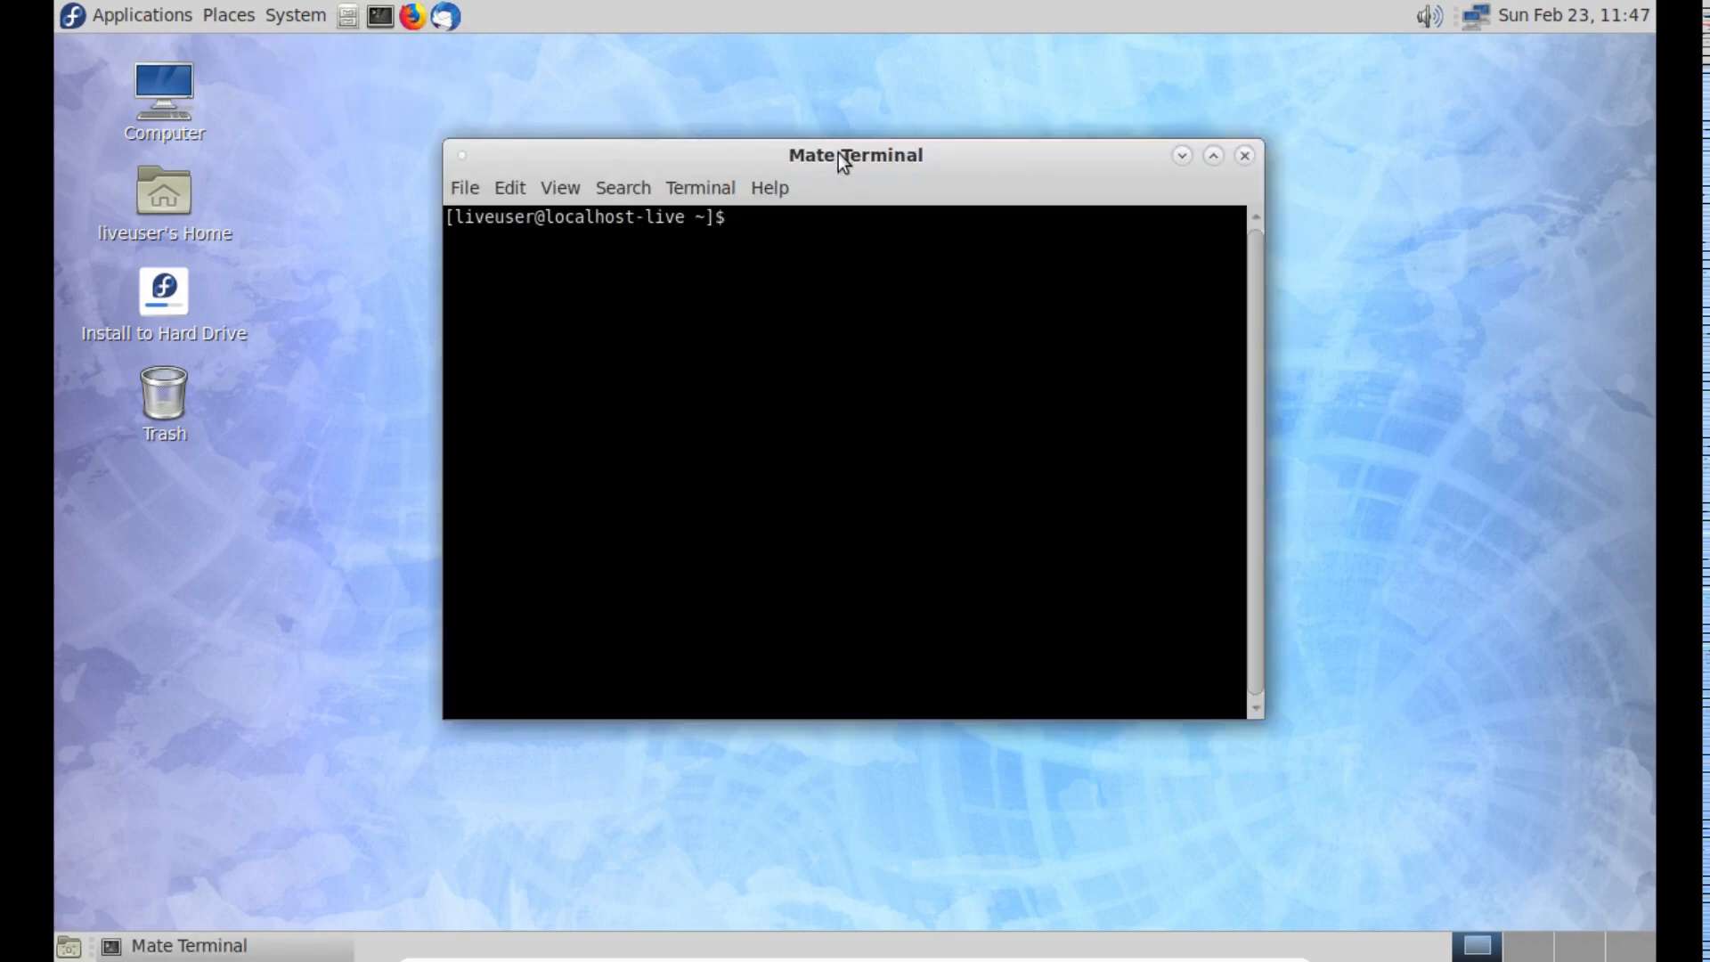
{"action": "double_click", "coordinate": [837, 155]}
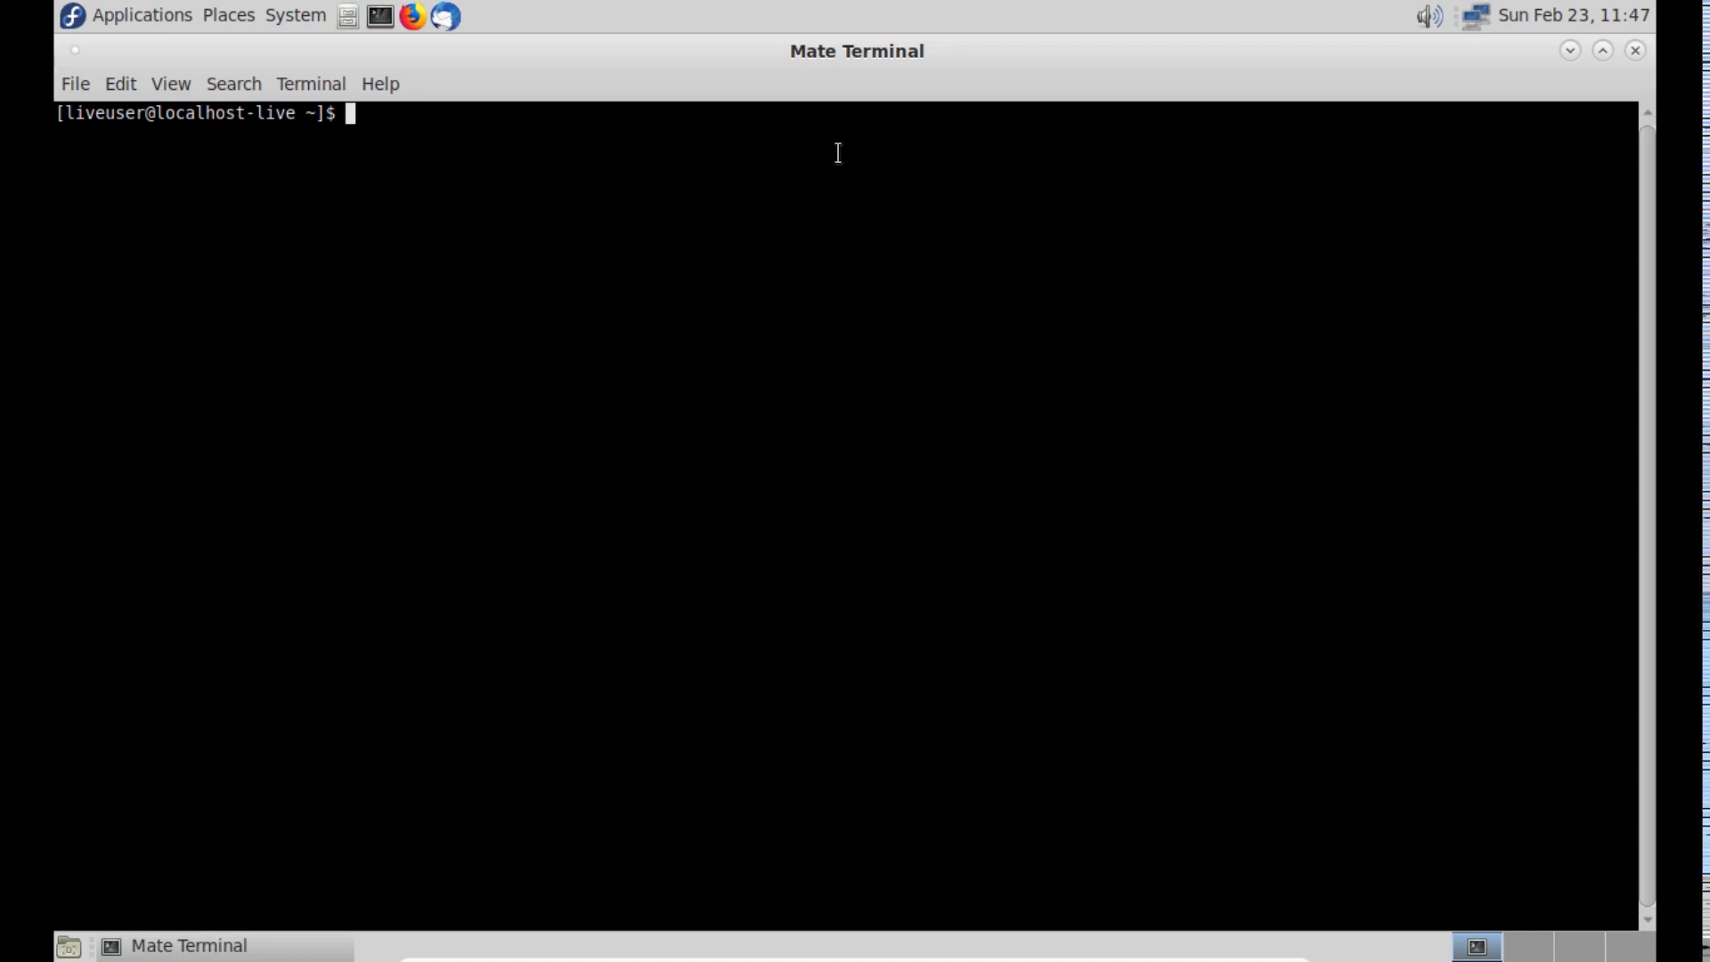
{"action": "key", "text": "ctrl+plus"}
{"action": "key", "text": "ctrl+plus"}
{"action": "key", "text": "ctrl+plus"}
{"action": "key", "text": "ctrl+plus"}
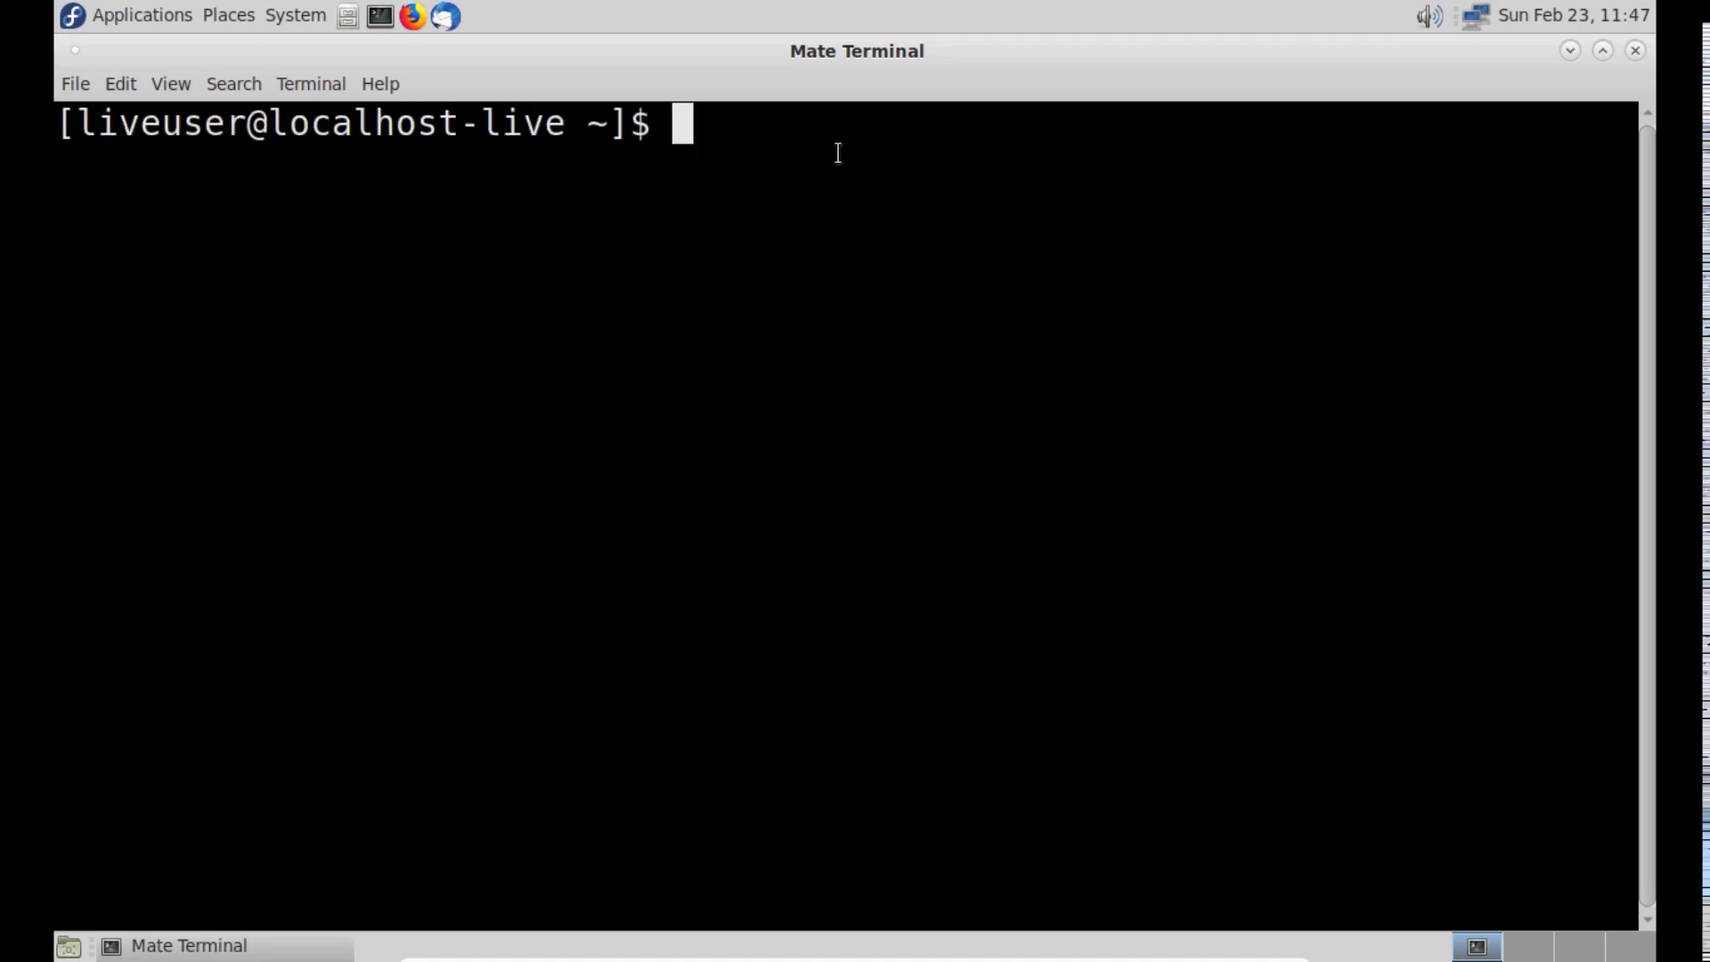
{"action": "type", "text": "g"}
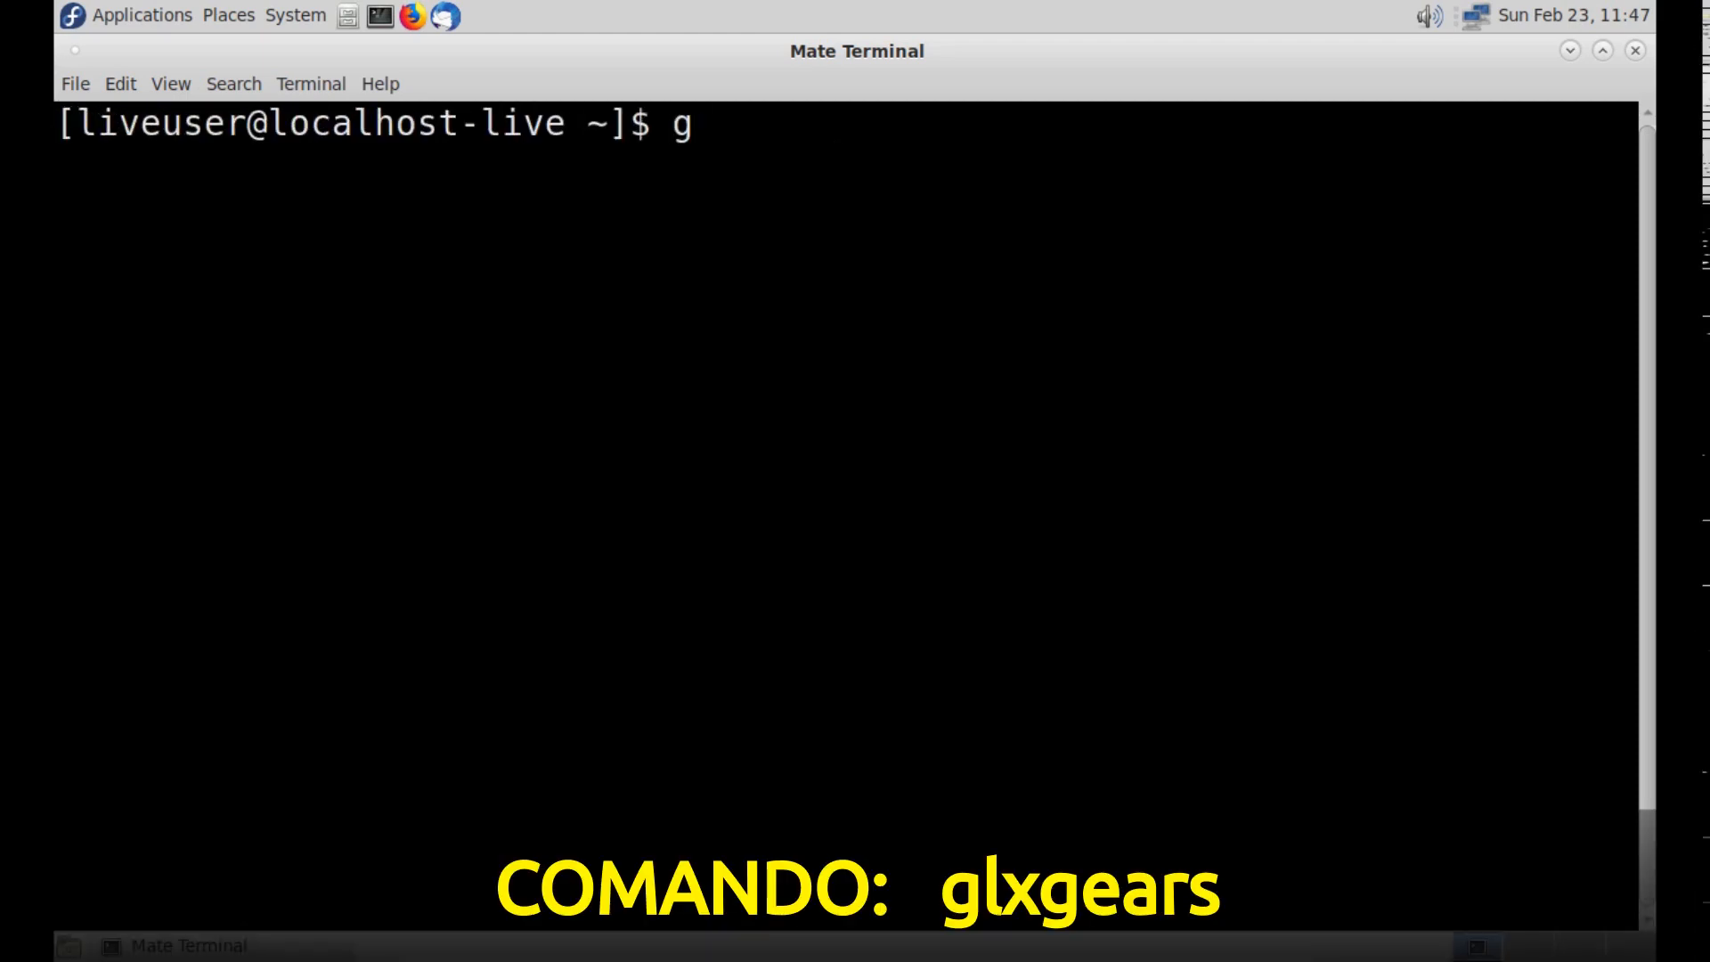
{"action": "type", "text": "lxgears"}
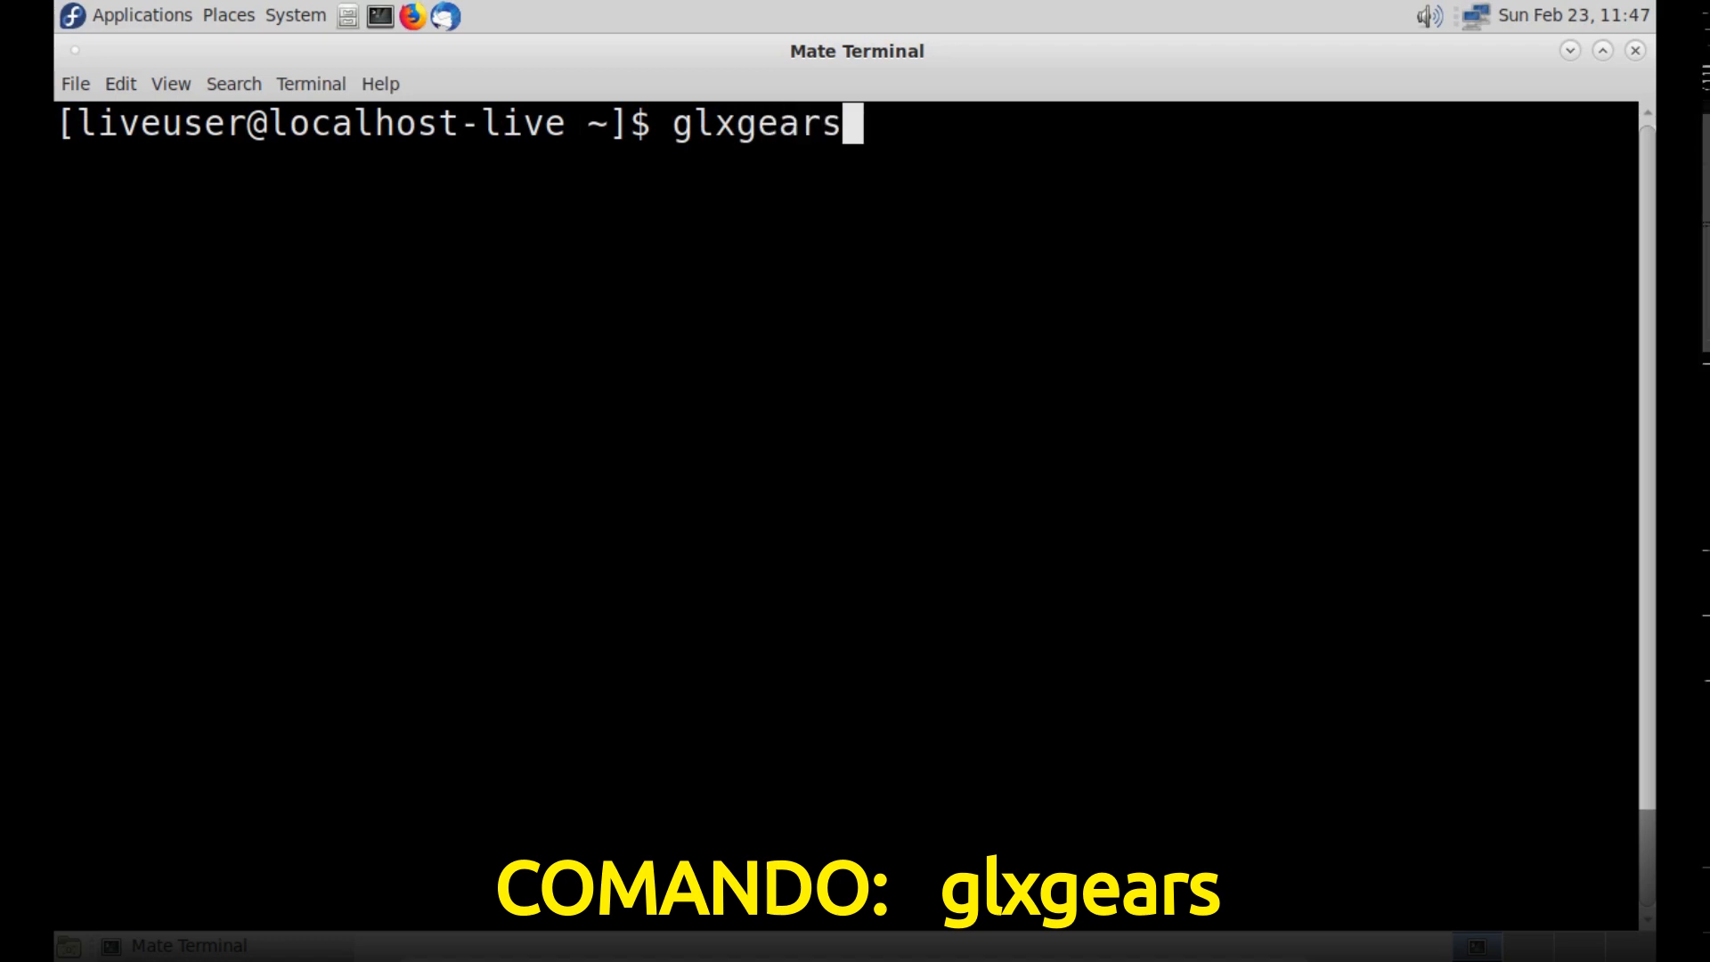
{"action": "key", "text": "Return"}
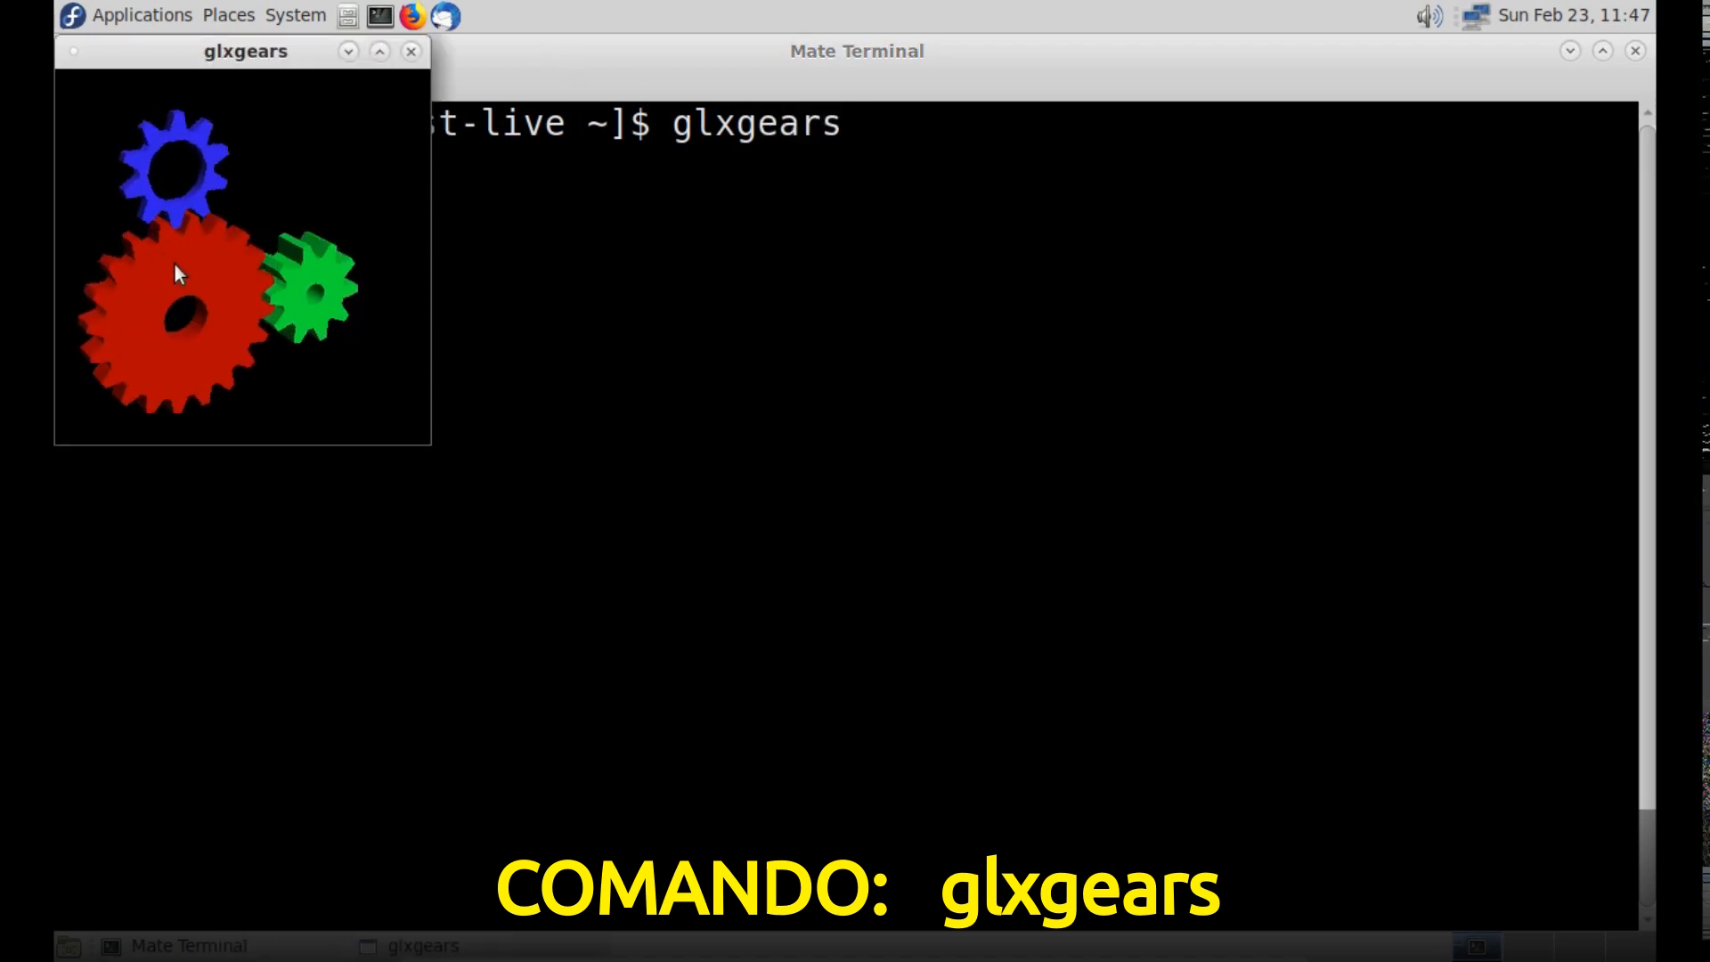
- Move the glxgears window away from the screen corner to watch the frame rates, then close it and the terminal
{"action": "left_click_drag", "start_coordinate": [202, 53], "coordinate": [376, 226]}
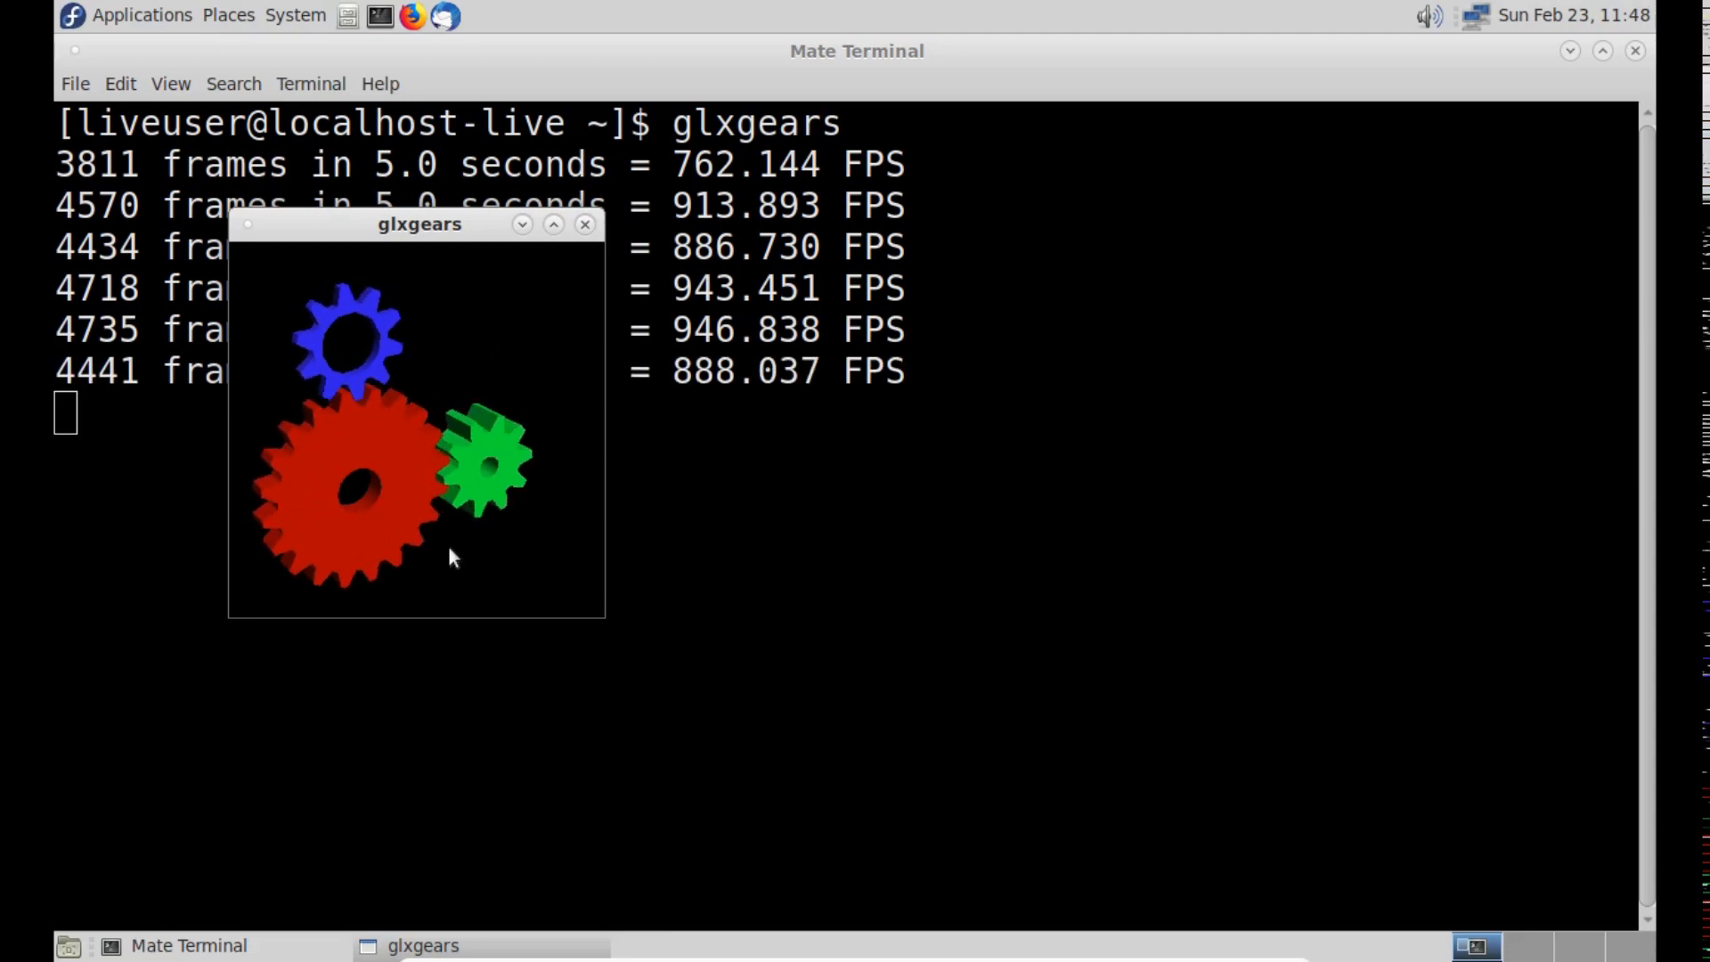
{"action": "left_click", "coordinate": [583, 224]}
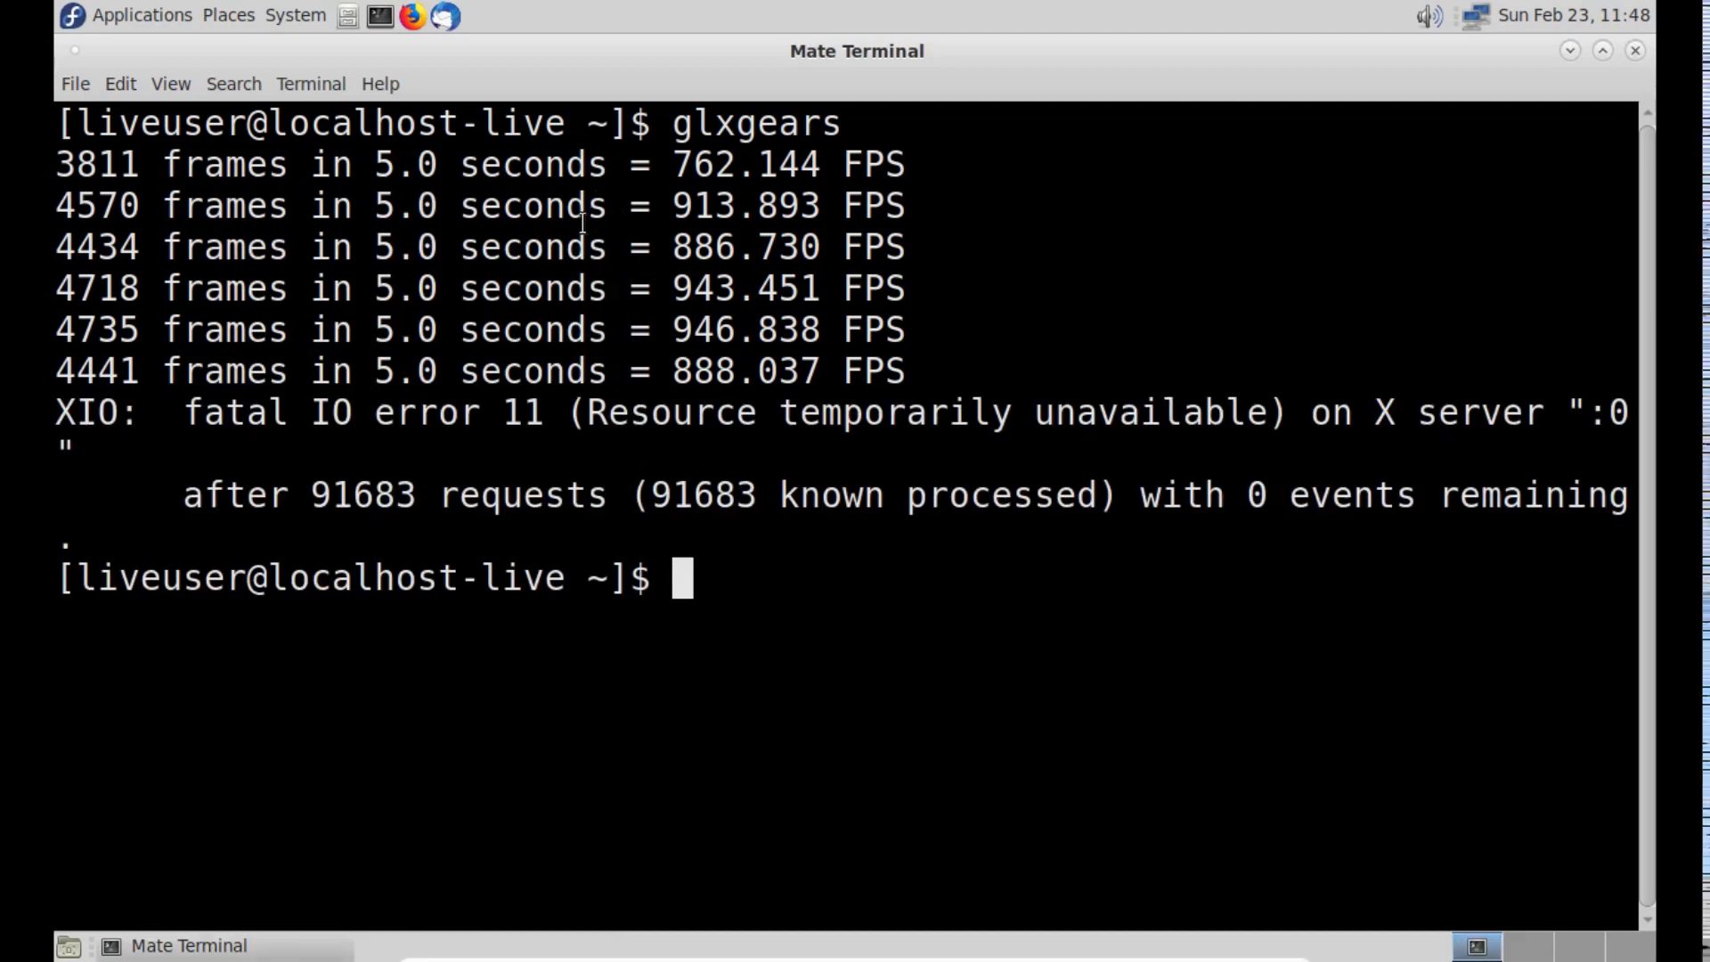
{"action": "left_click", "coordinate": [1636, 50]}
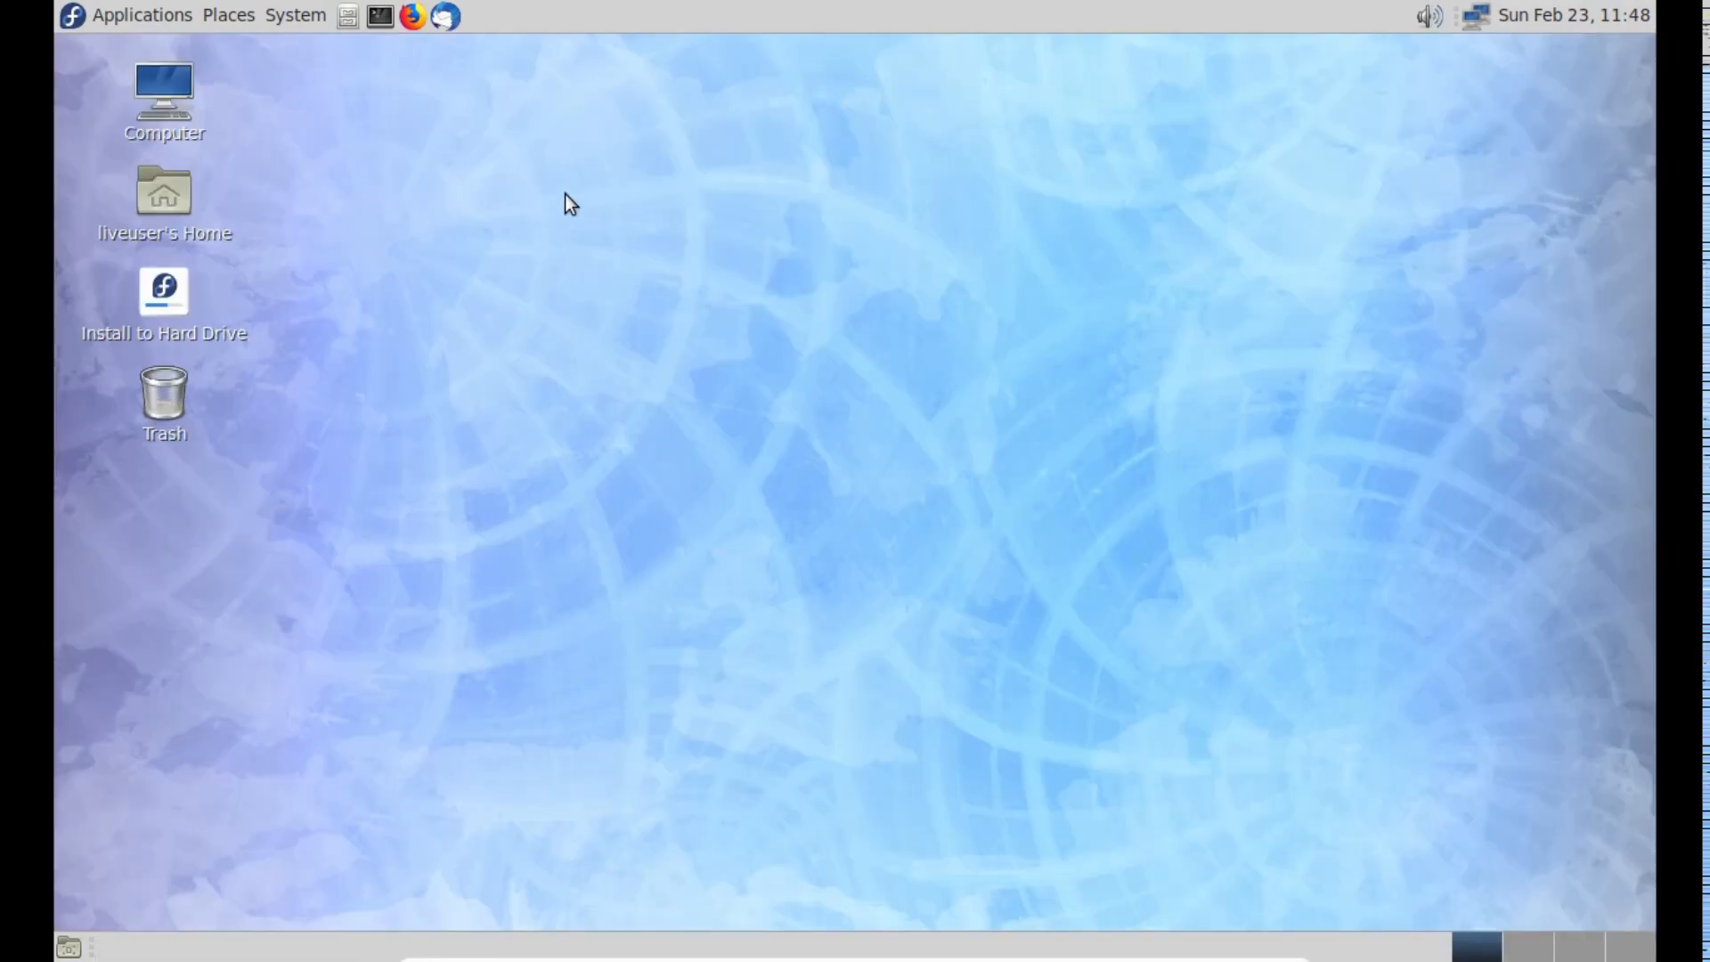
- Start the Compiz window manager with Compiz Start from the Accessories applications
{"action": "left_click", "coordinate": [180, 18]}
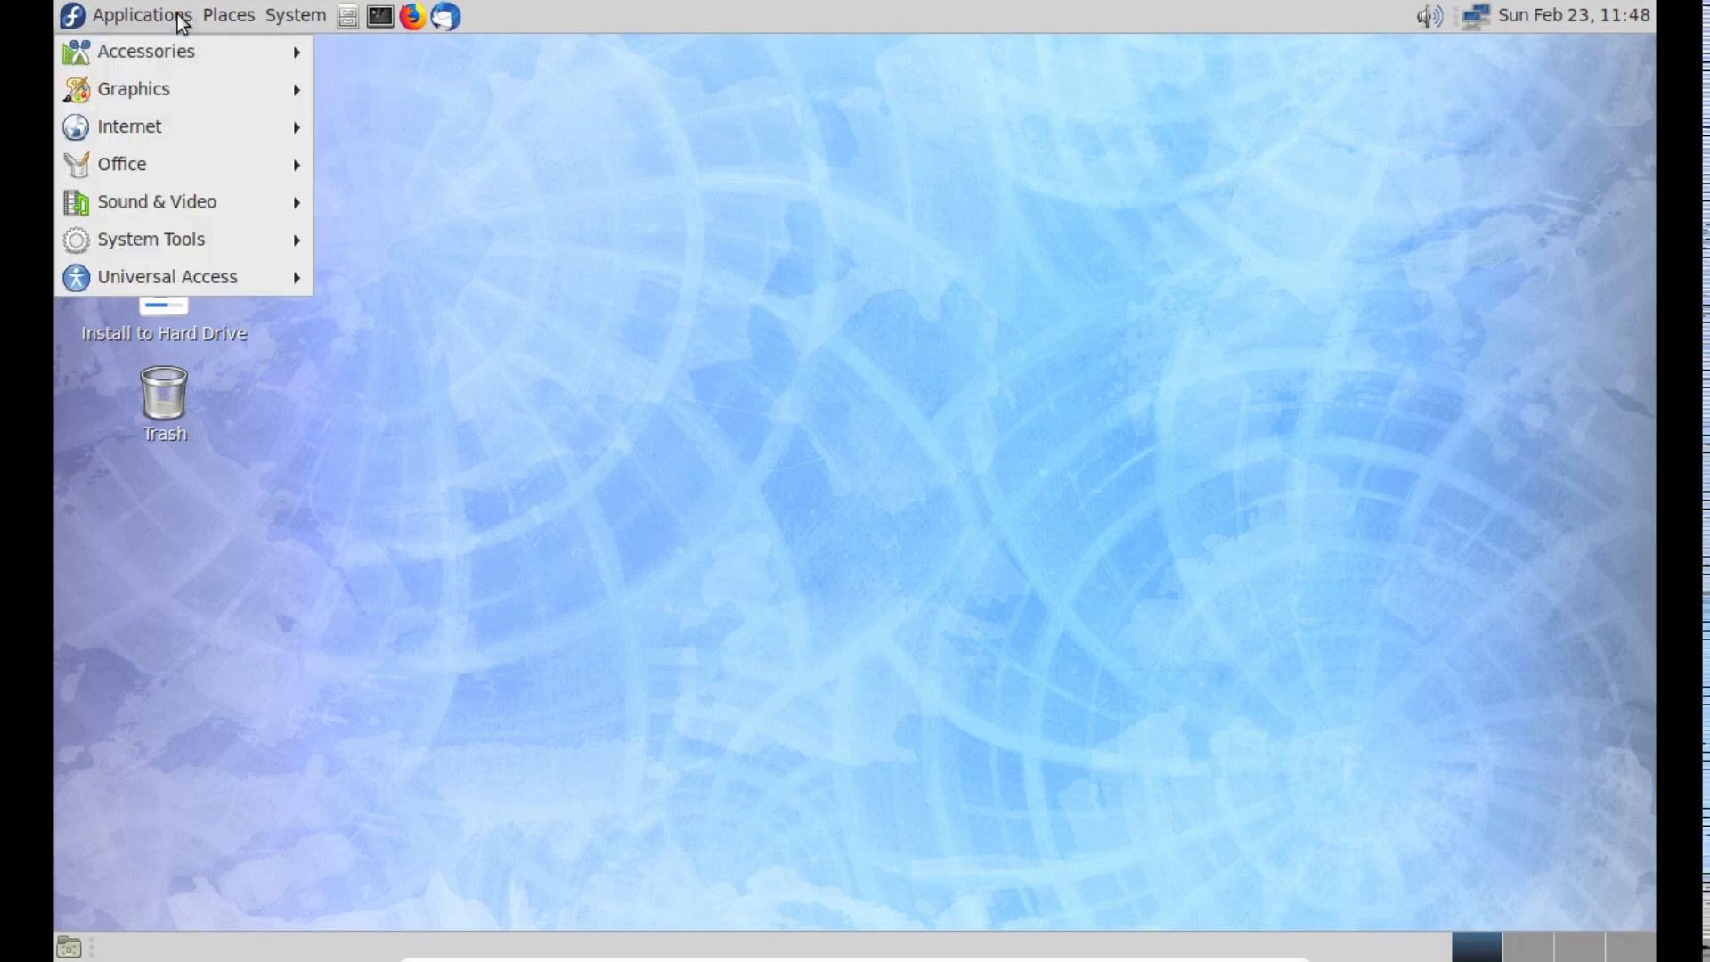
{"action": "mouse_move", "coordinate": [180, 46]}
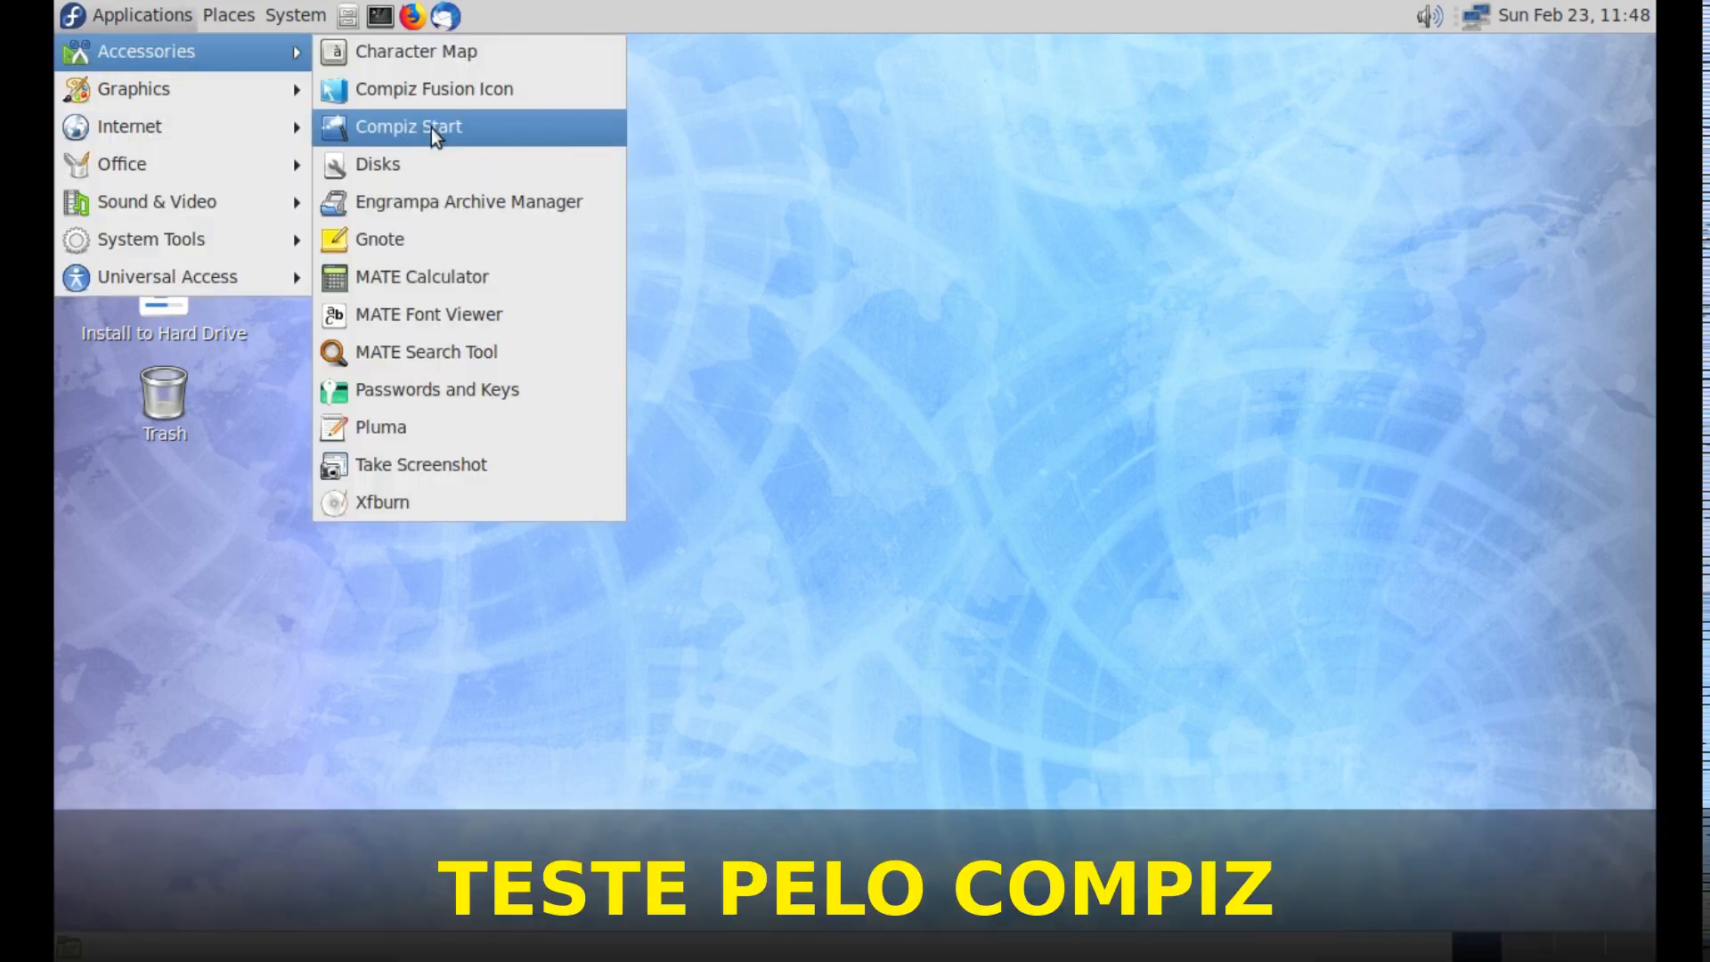
{"action": "left_click", "coordinate": [558, 136]}
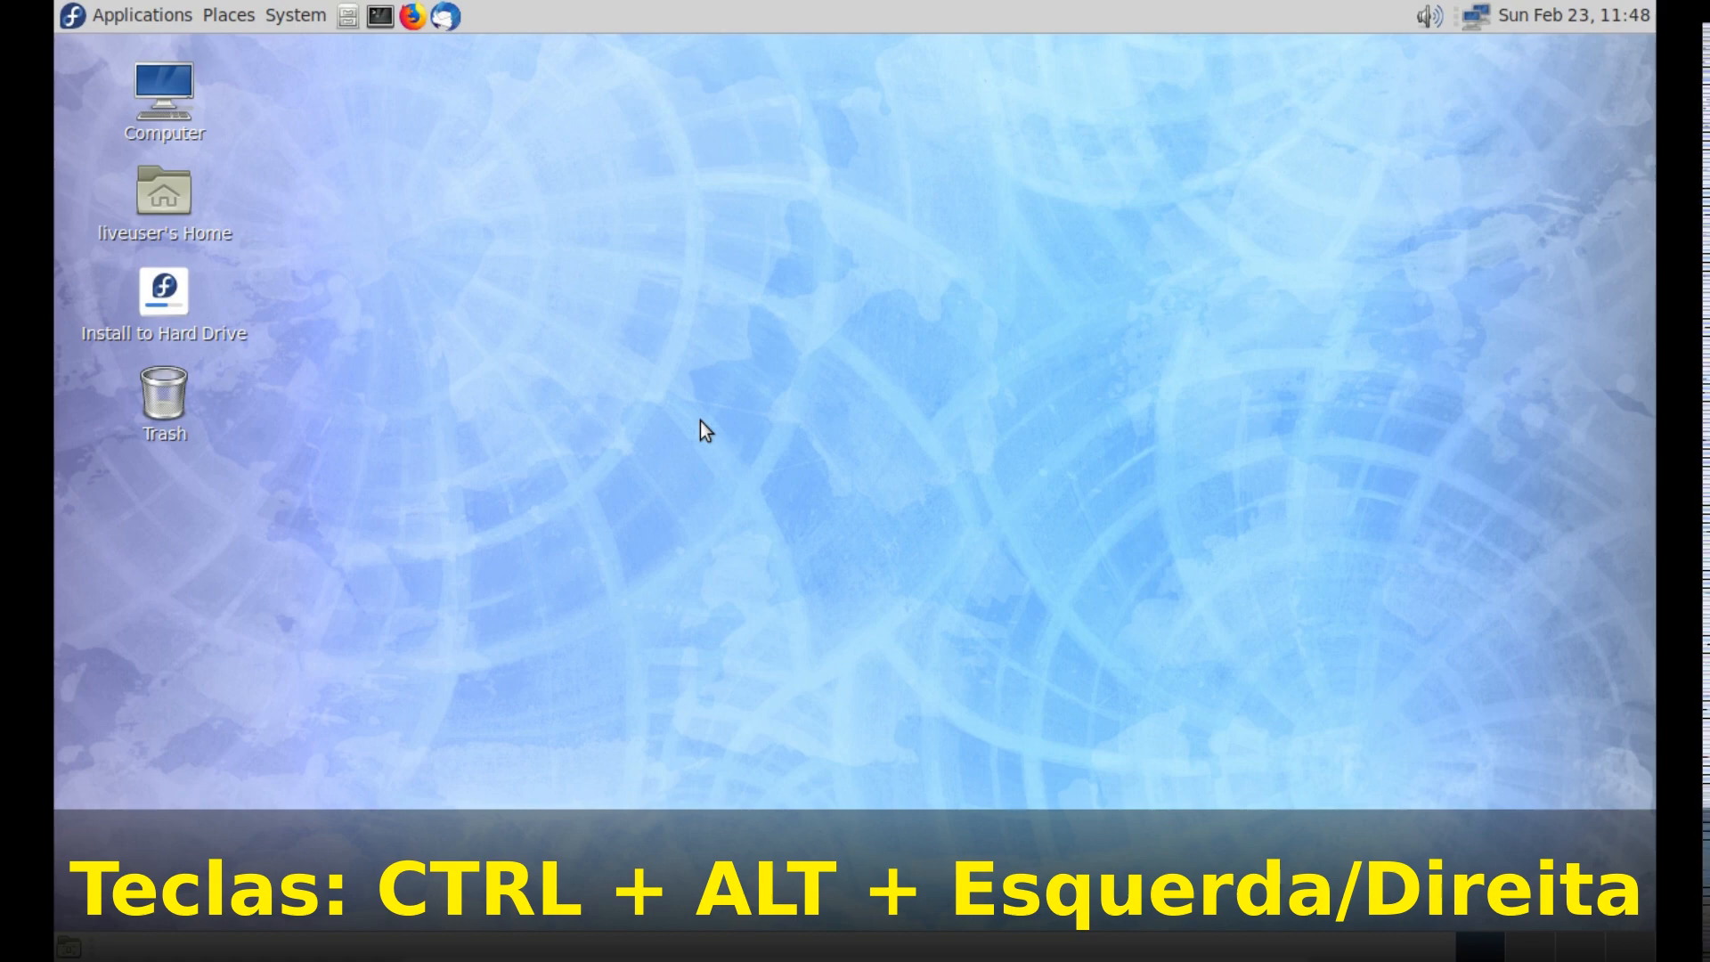
- Switch back and forth across the four desktop workspaces to test the Compiz transition effects
{"action": "key", "text": "ctrl+alt+Right"}
{"action": "key", "text": "ctrl+alt+Right"}
{"action": "key", "text": "ctrl+alt+Left"}
{"action": "key", "text": "ctrl+alt+Left"}
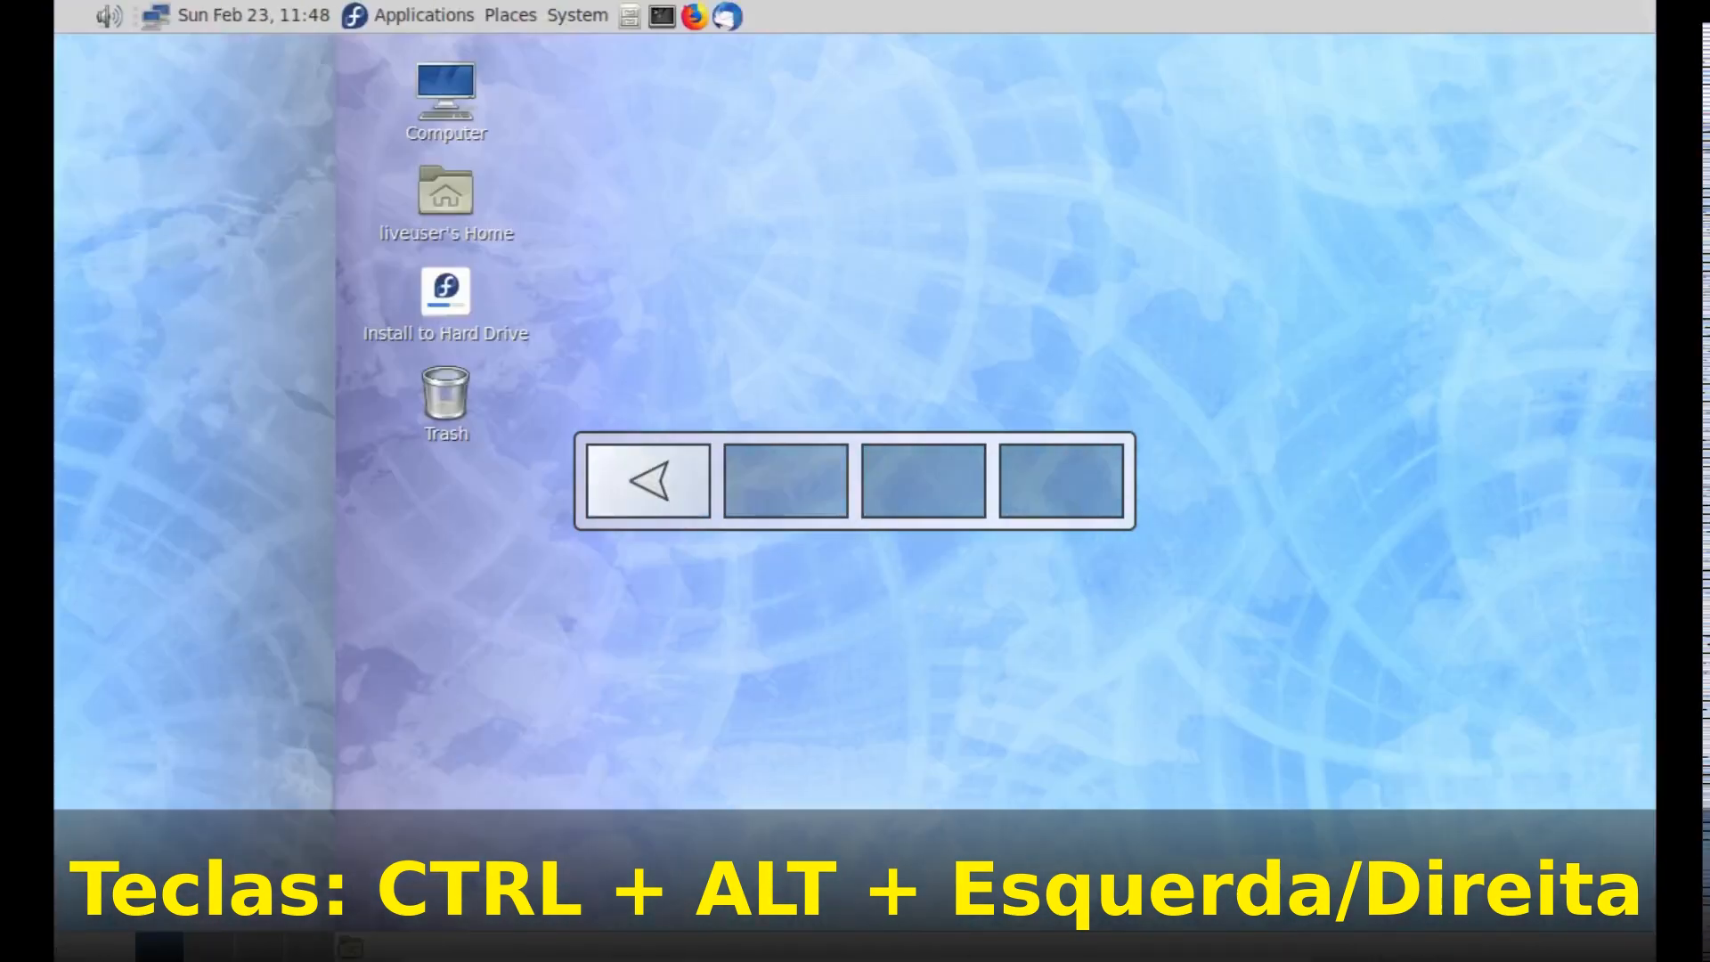
{"action": "key", "text": "ctrl+alt+Right"}
{"action": "key", "text": "ctrl+alt+Right"}
{"action": "key", "text": "ctrl+alt+Right"}
{"action": "key", "text": "ctrl+alt+Left"}
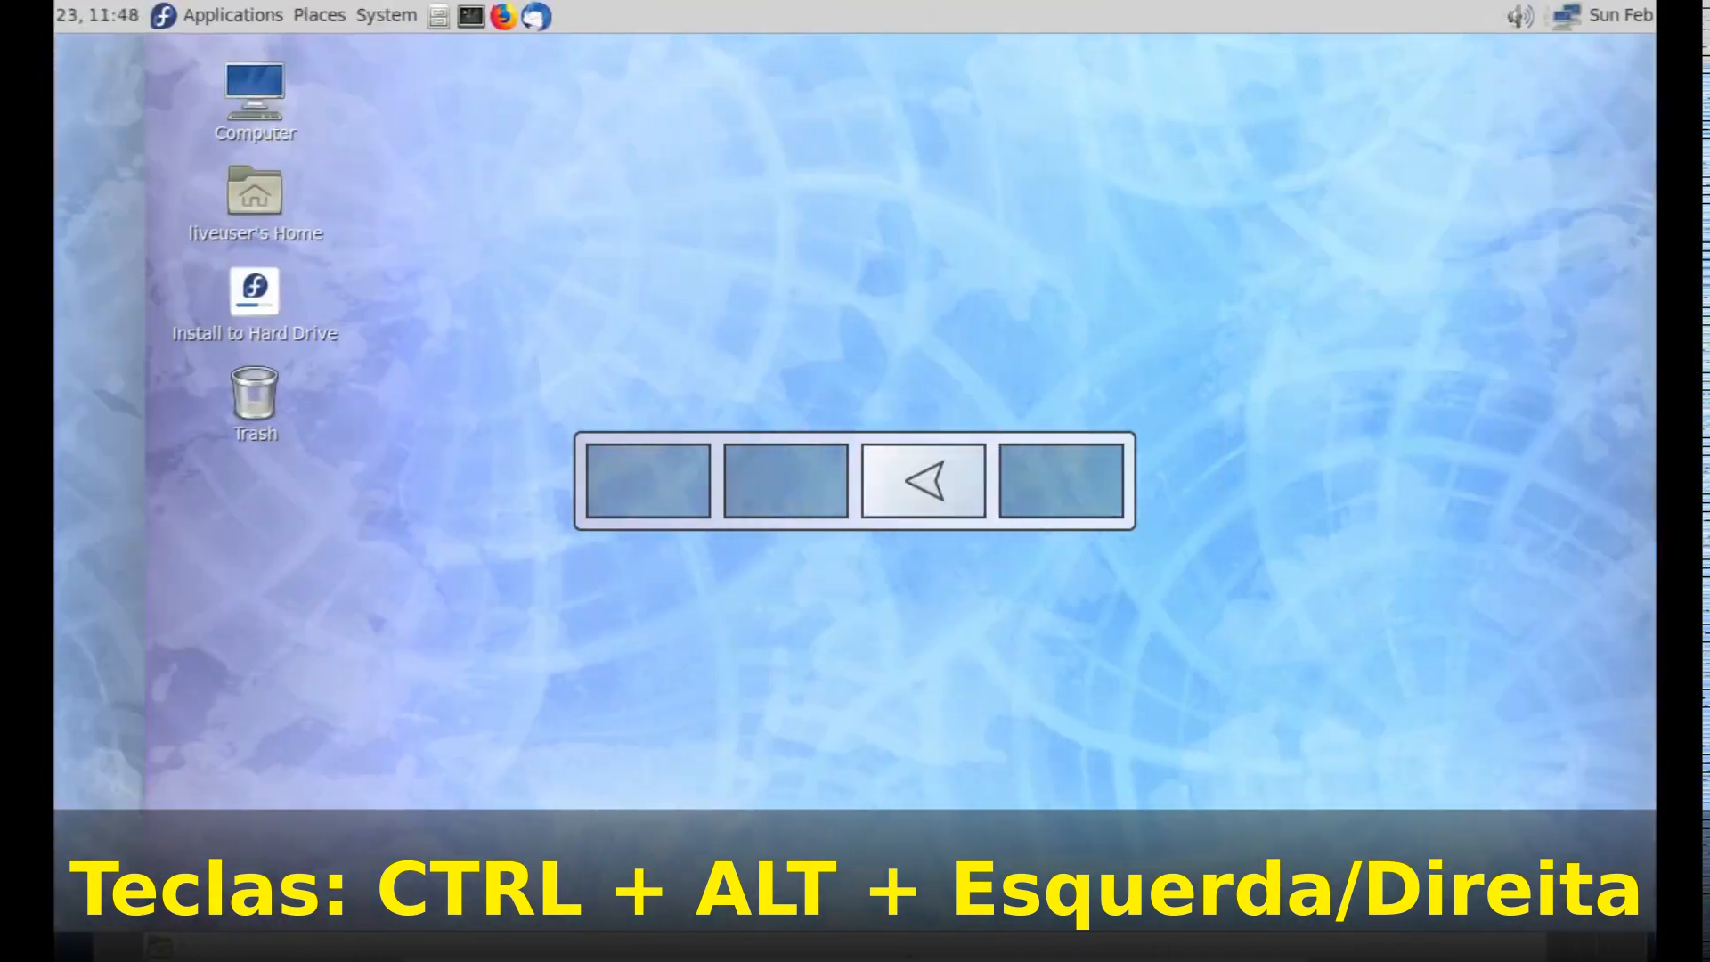
{"action": "key", "text": "ctrl+alt+Left"}
{"action": "key", "text": "ctrl+alt+Left"}
{"action": "key", "text": "ctrl+alt+Right"}
{"action": "key", "text": "ctrl+alt+Right"}
{"action": "key", "text": "ctrl+alt+Right"}
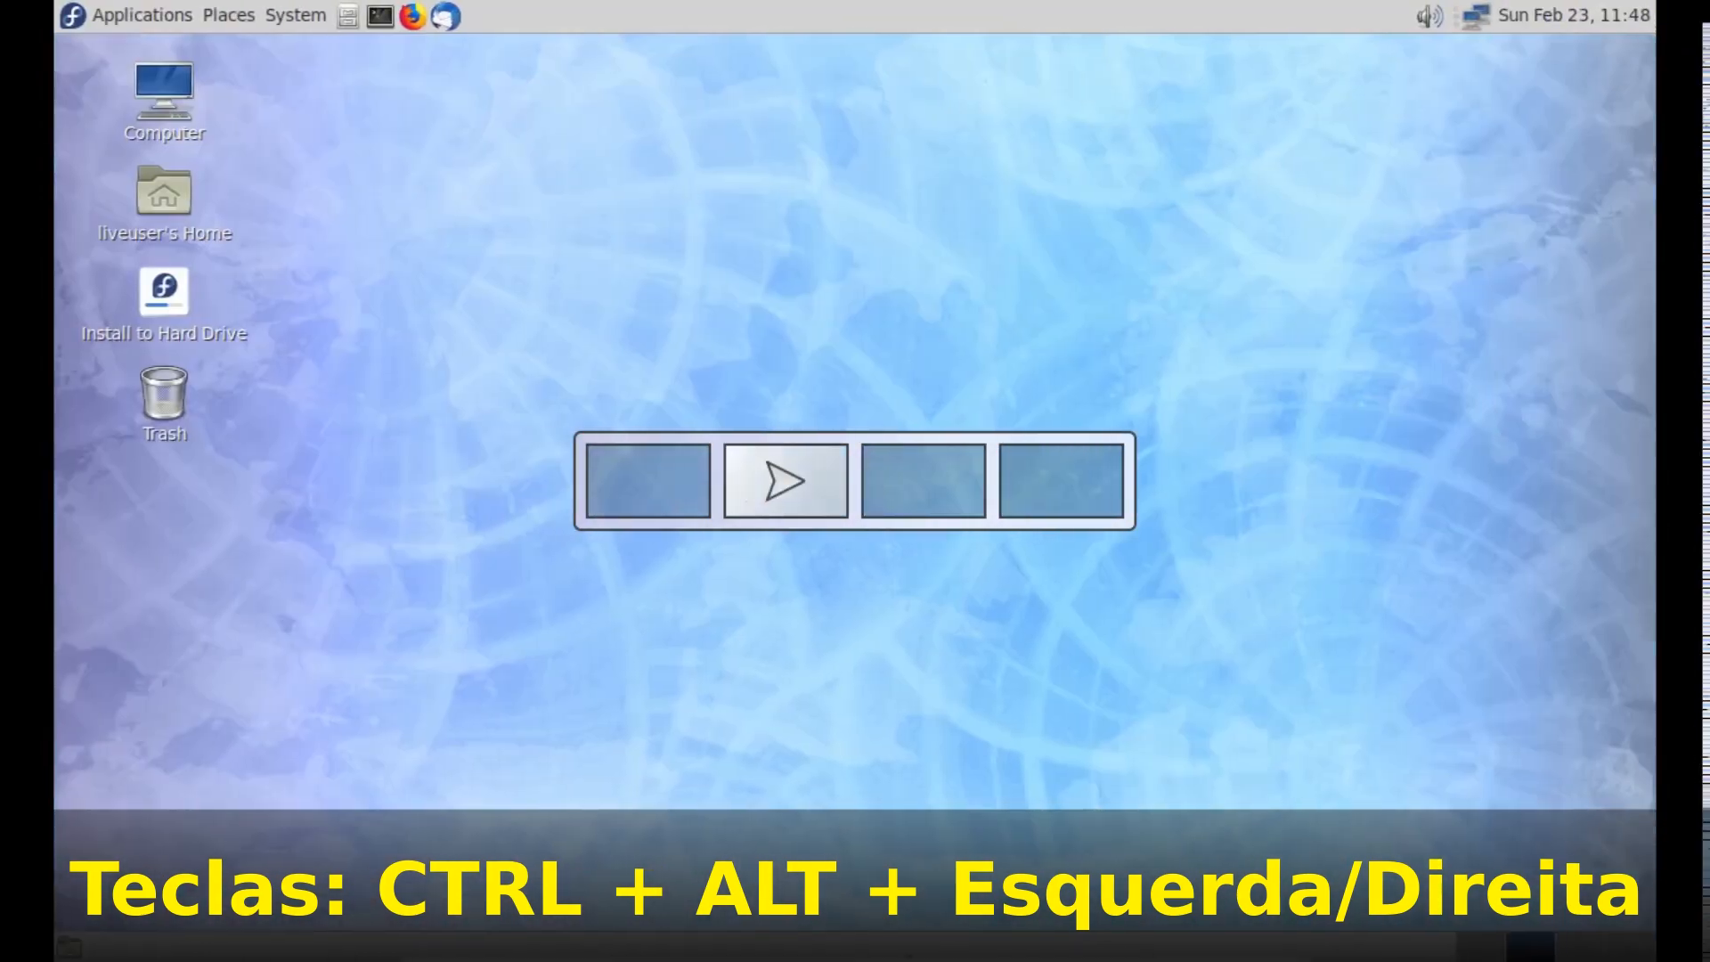
{"action": "key", "text": "ctrl+alt+Left"}
{"action": "key", "text": "ctrl+alt+Left"}
{"action": "key", "text": "ctrl+alt+Left"}
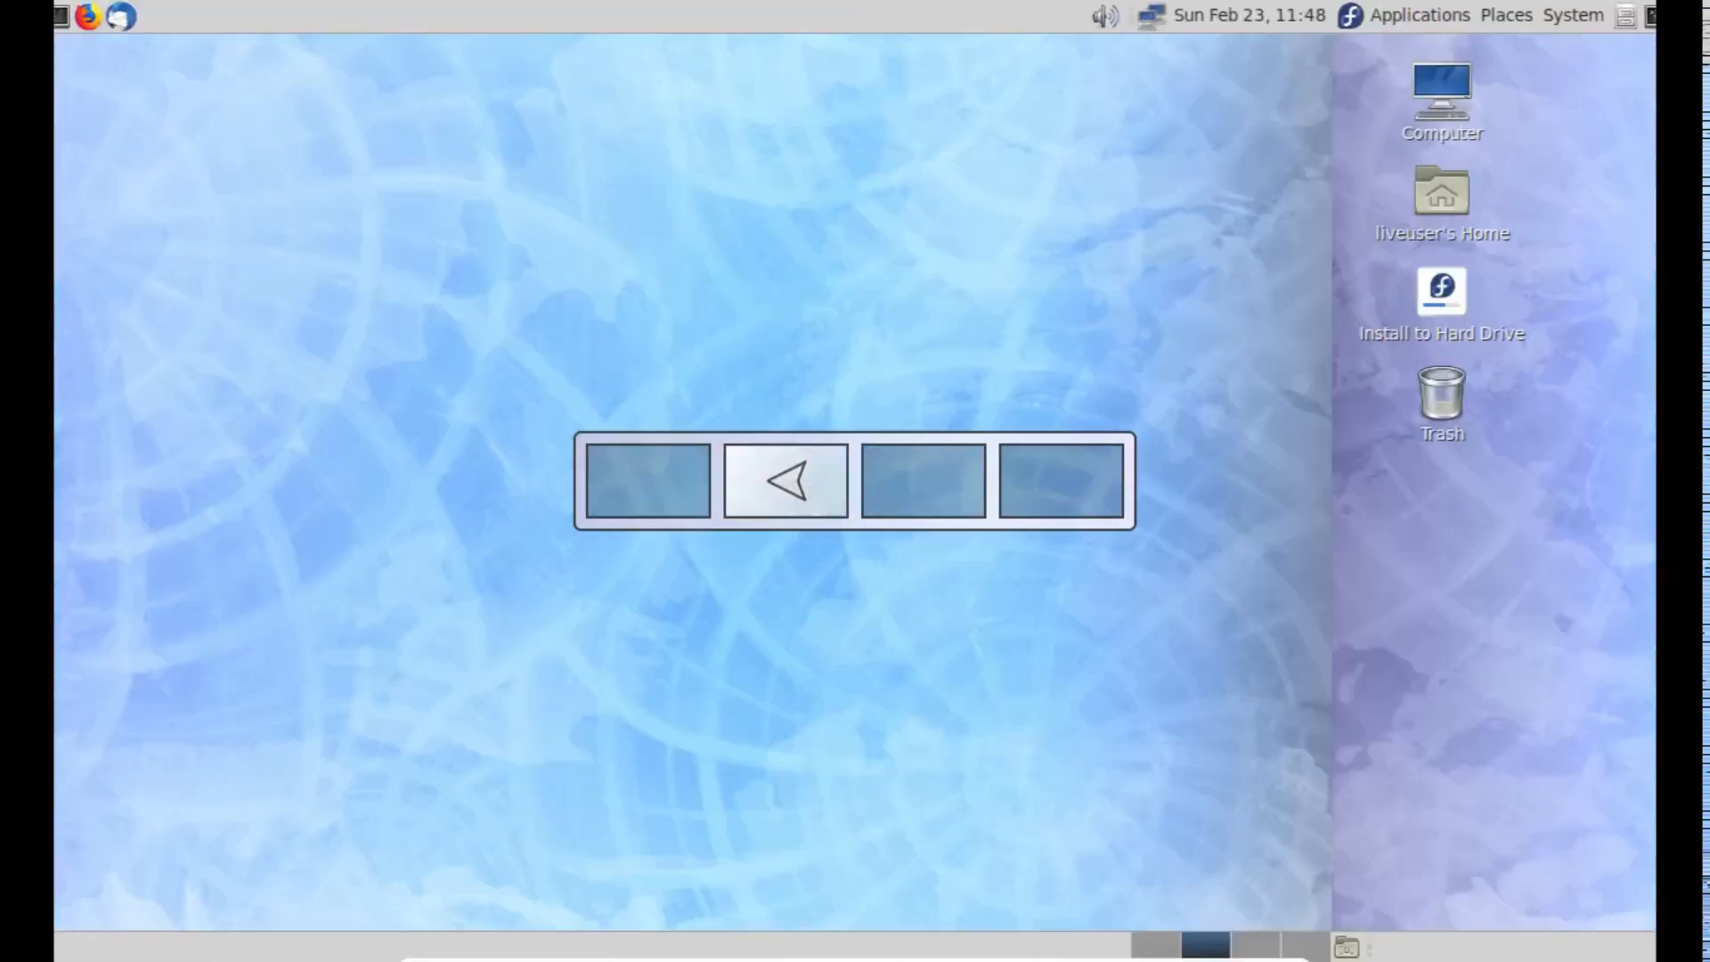
{"action": "key", "text": "ctrl+alt+Right"}
{"action": "key", "text": "ctrl+alt+Right"}
{"action": "key", "text": "ctrl+alt+Right"}
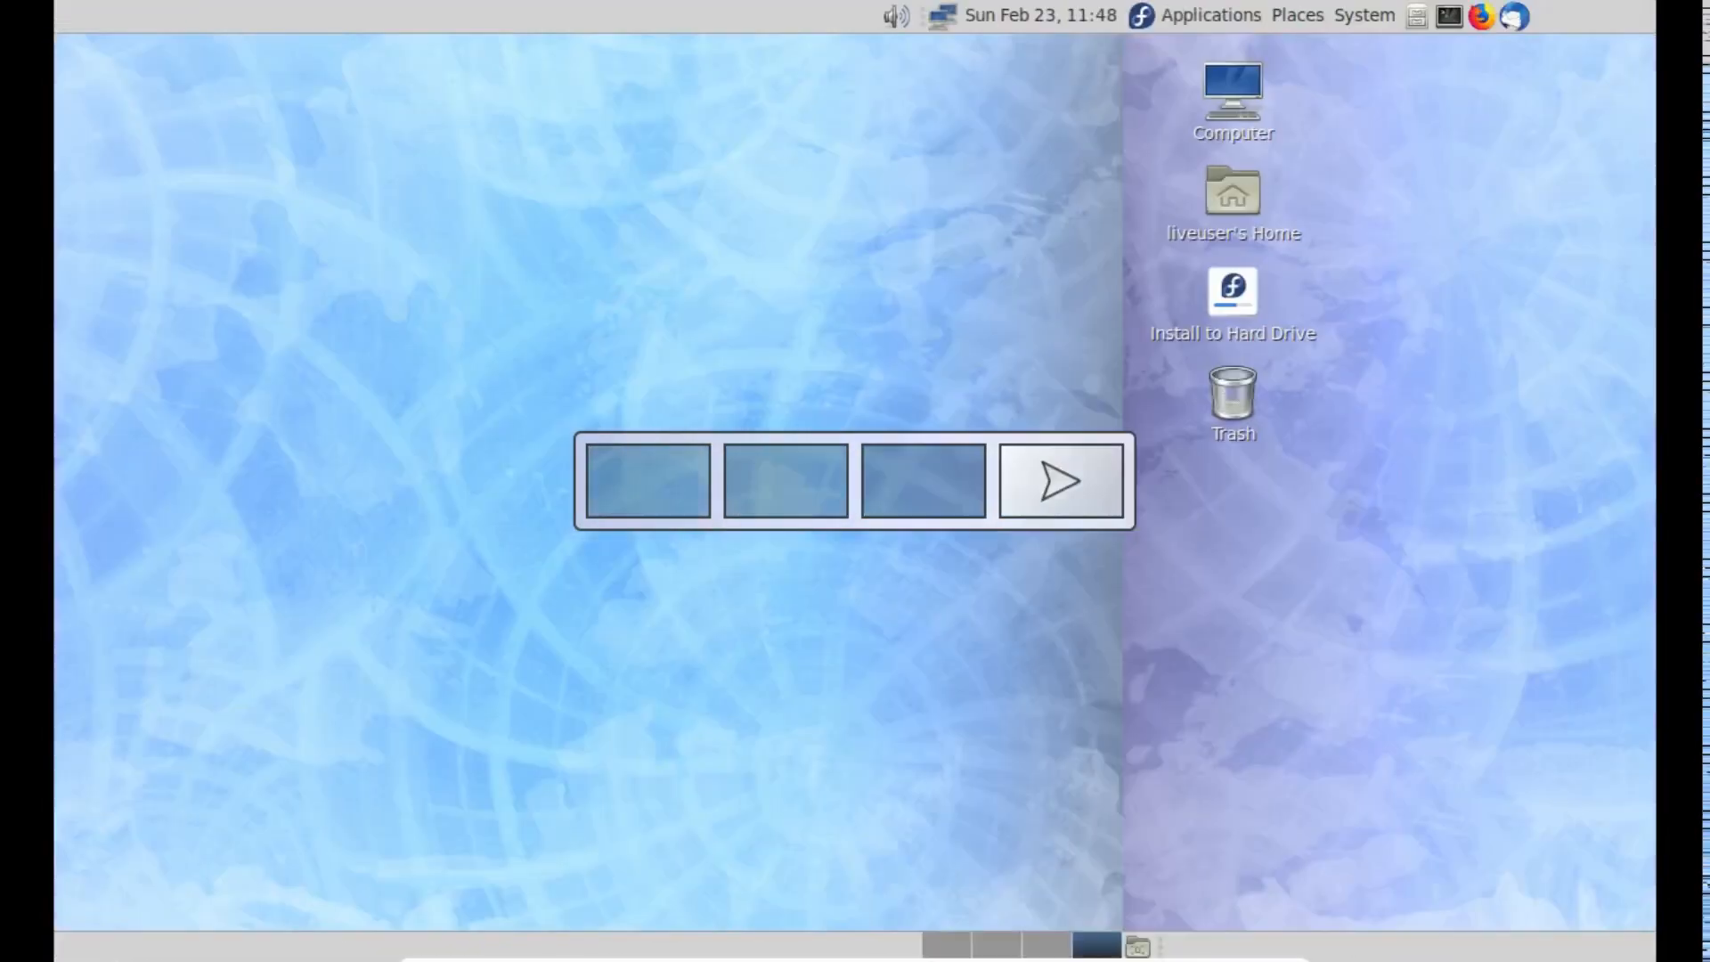
{"action": "key", "text": "ctrl+alt+Left"}
{"action": "key", "text": "ctrl+alt+Left"}
{"action": "key", "text": "ctrl+alt+Left"}
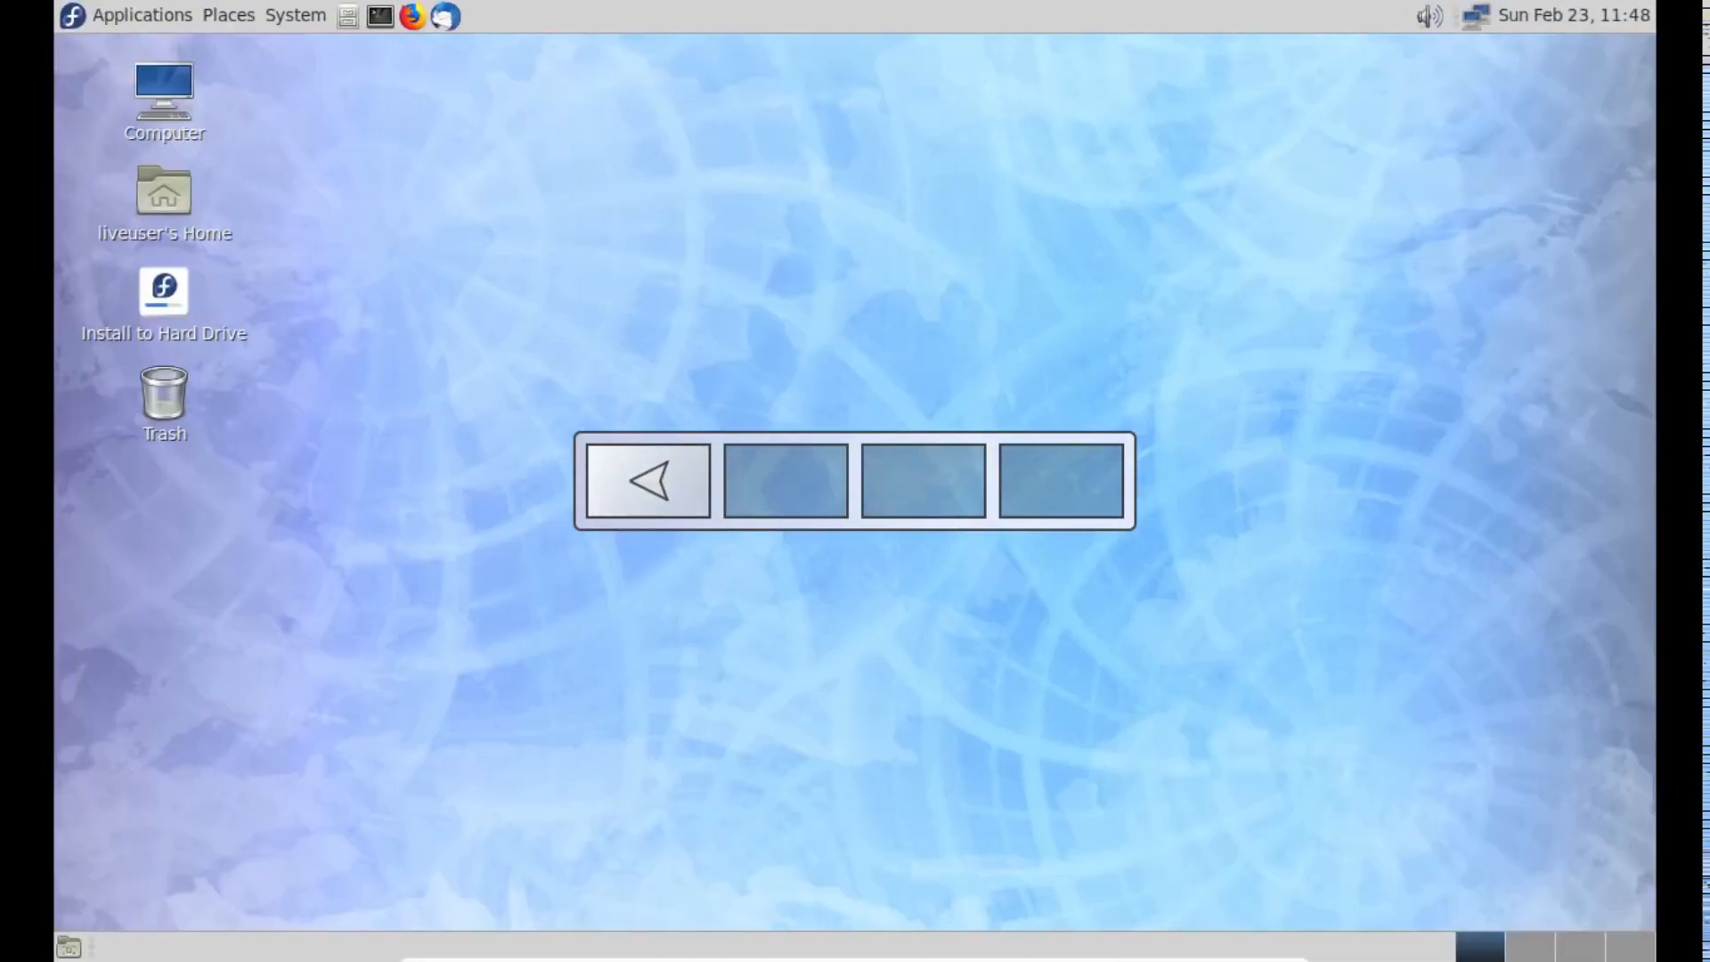
{"action": "key", "text": "ctrl+alt+Right"}
{"action": "key", "text": "ctrl+alt+Right"}
{"action": "key", "text": "ctrl+alt+Right"}
{"action": "key", "text": "ctrl+alt+Left"}
{"action": "key", "text": "ctrl+alt+Left"}
{"action": "key", "text": "ctrl+alt+Left"}
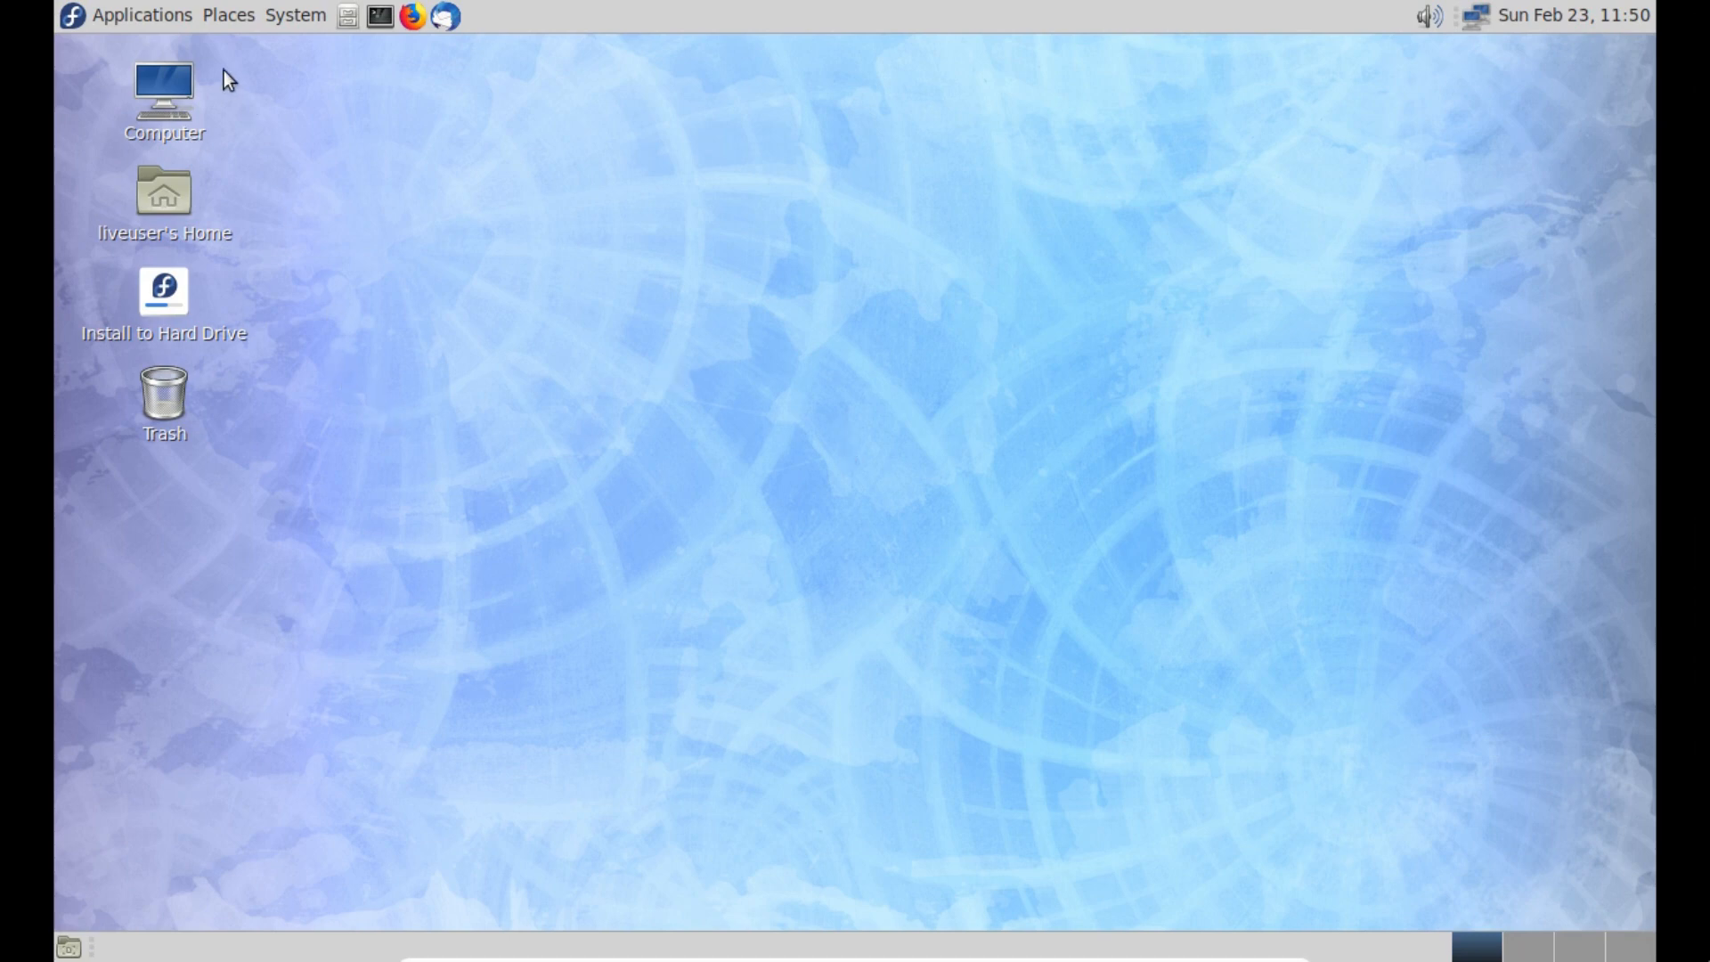
{"action": "left_click", "coordinate": [228, 15]}
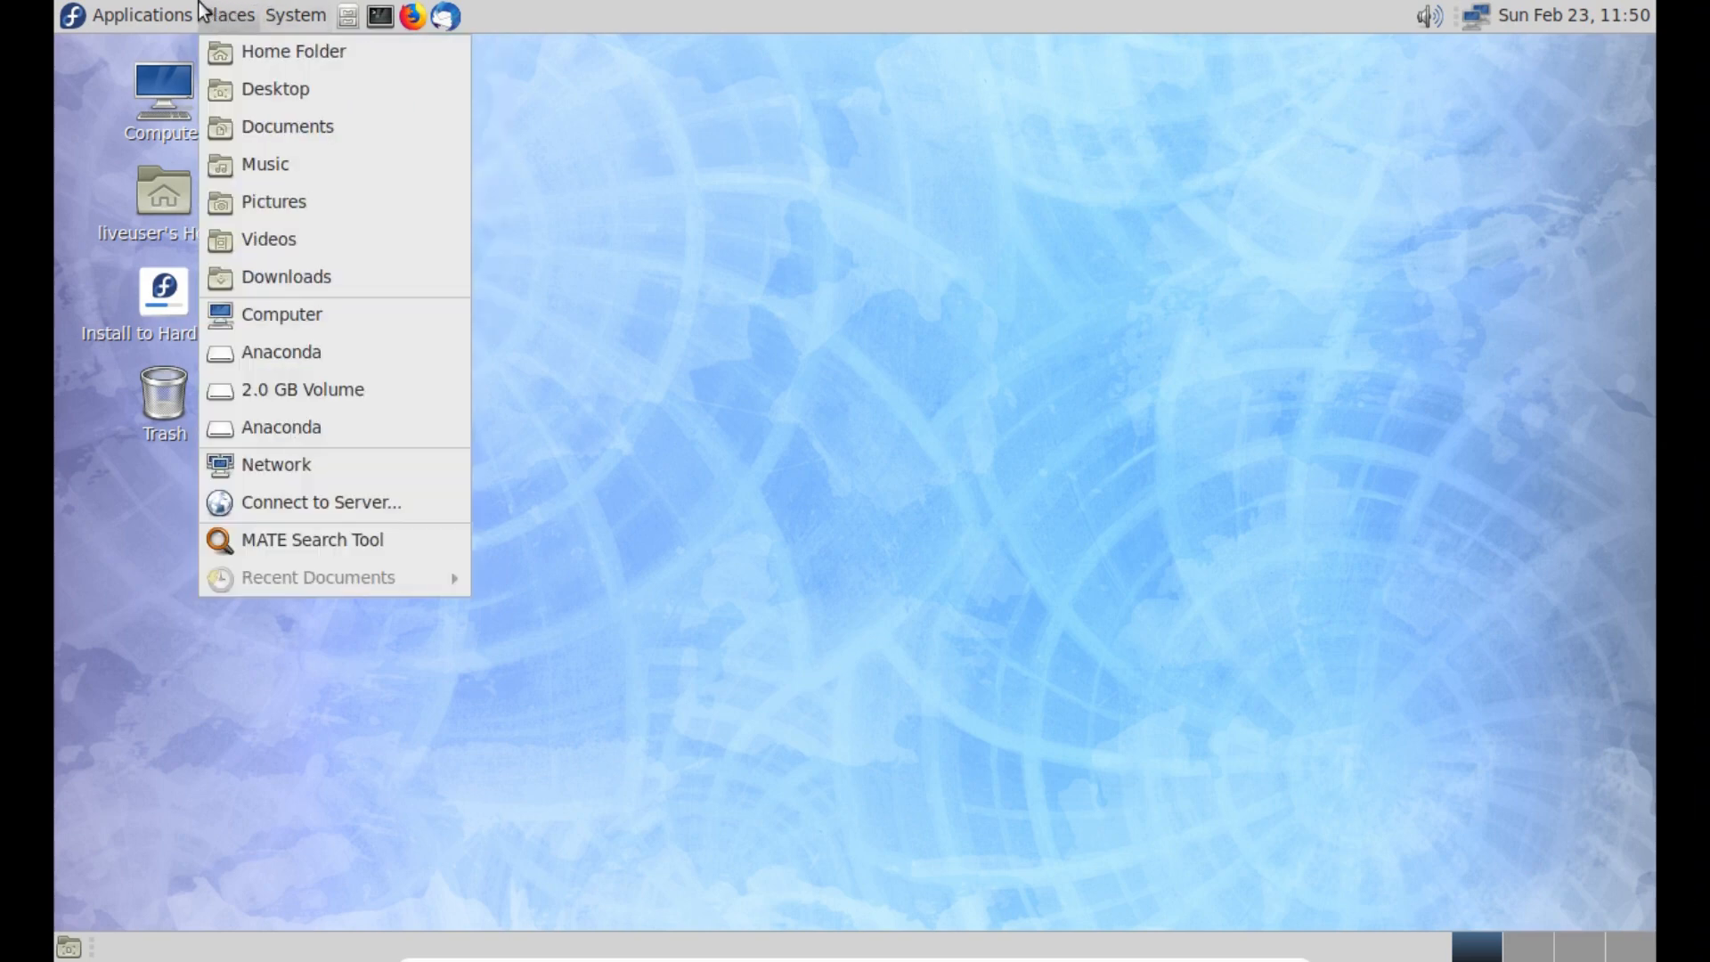
{"action": "mouse_move", "coordinate": [143, 14]}
{"action": "left_click", "coordinate": [291, 393]}
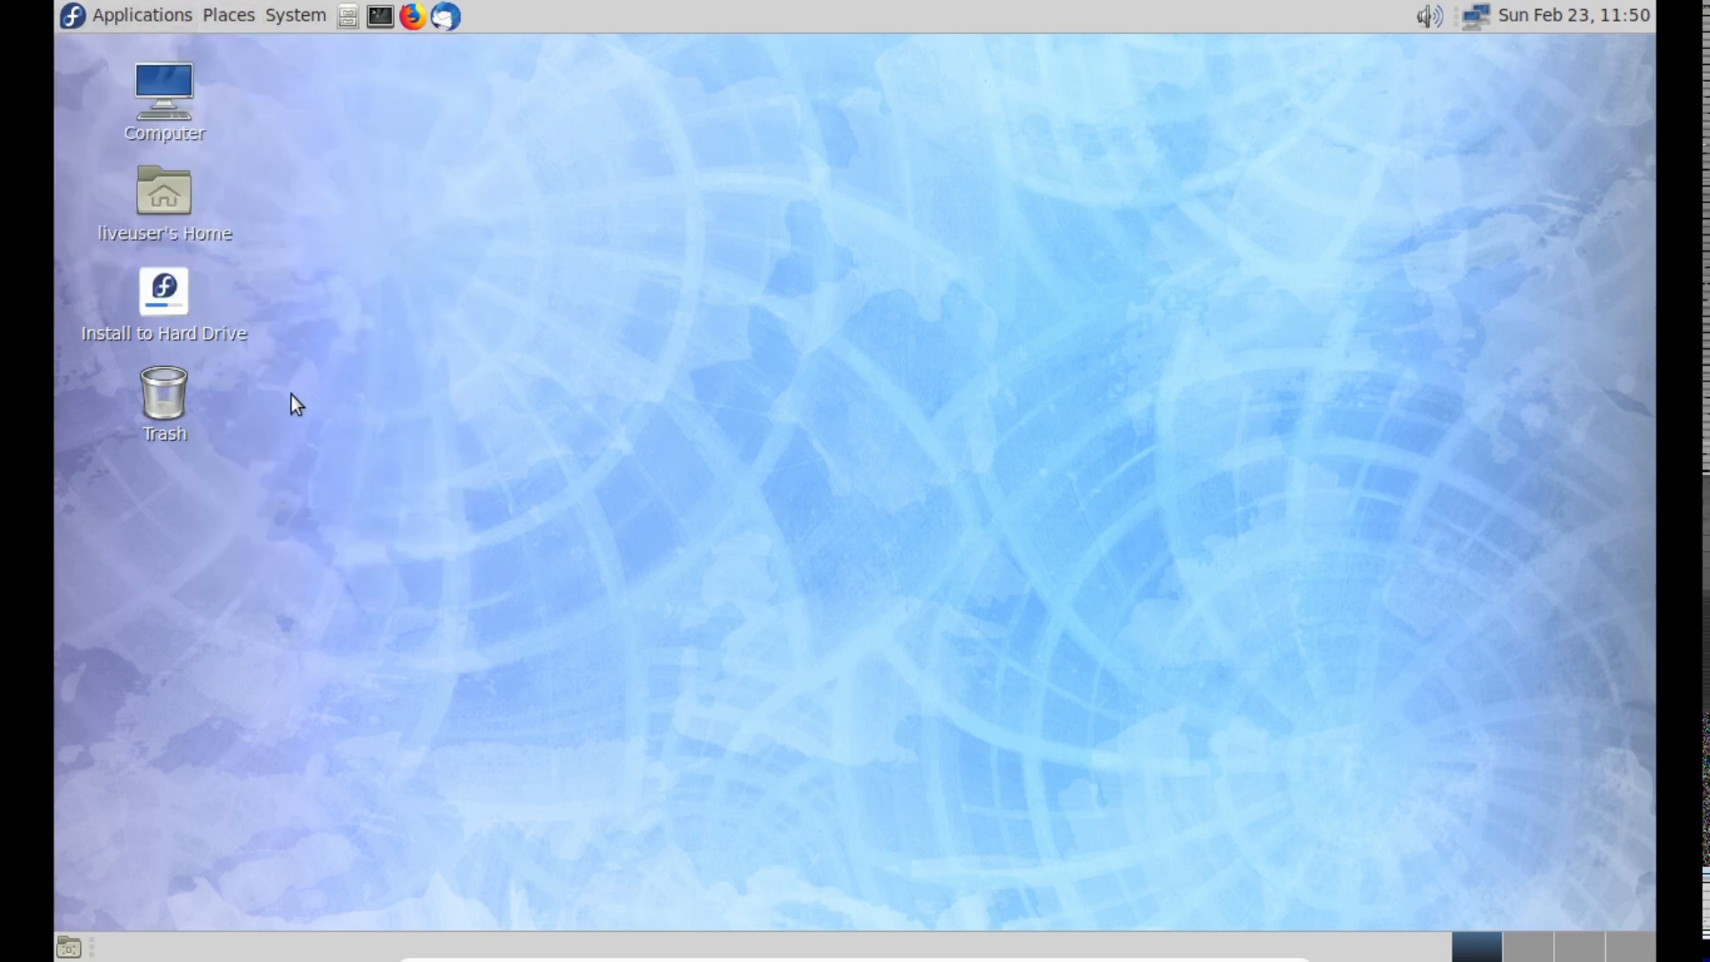
- Launch the Fedora installer from the desktop and choose Português (Brasil) as the installation language
{"action": "left_click", "coordinate": [160, 337]}
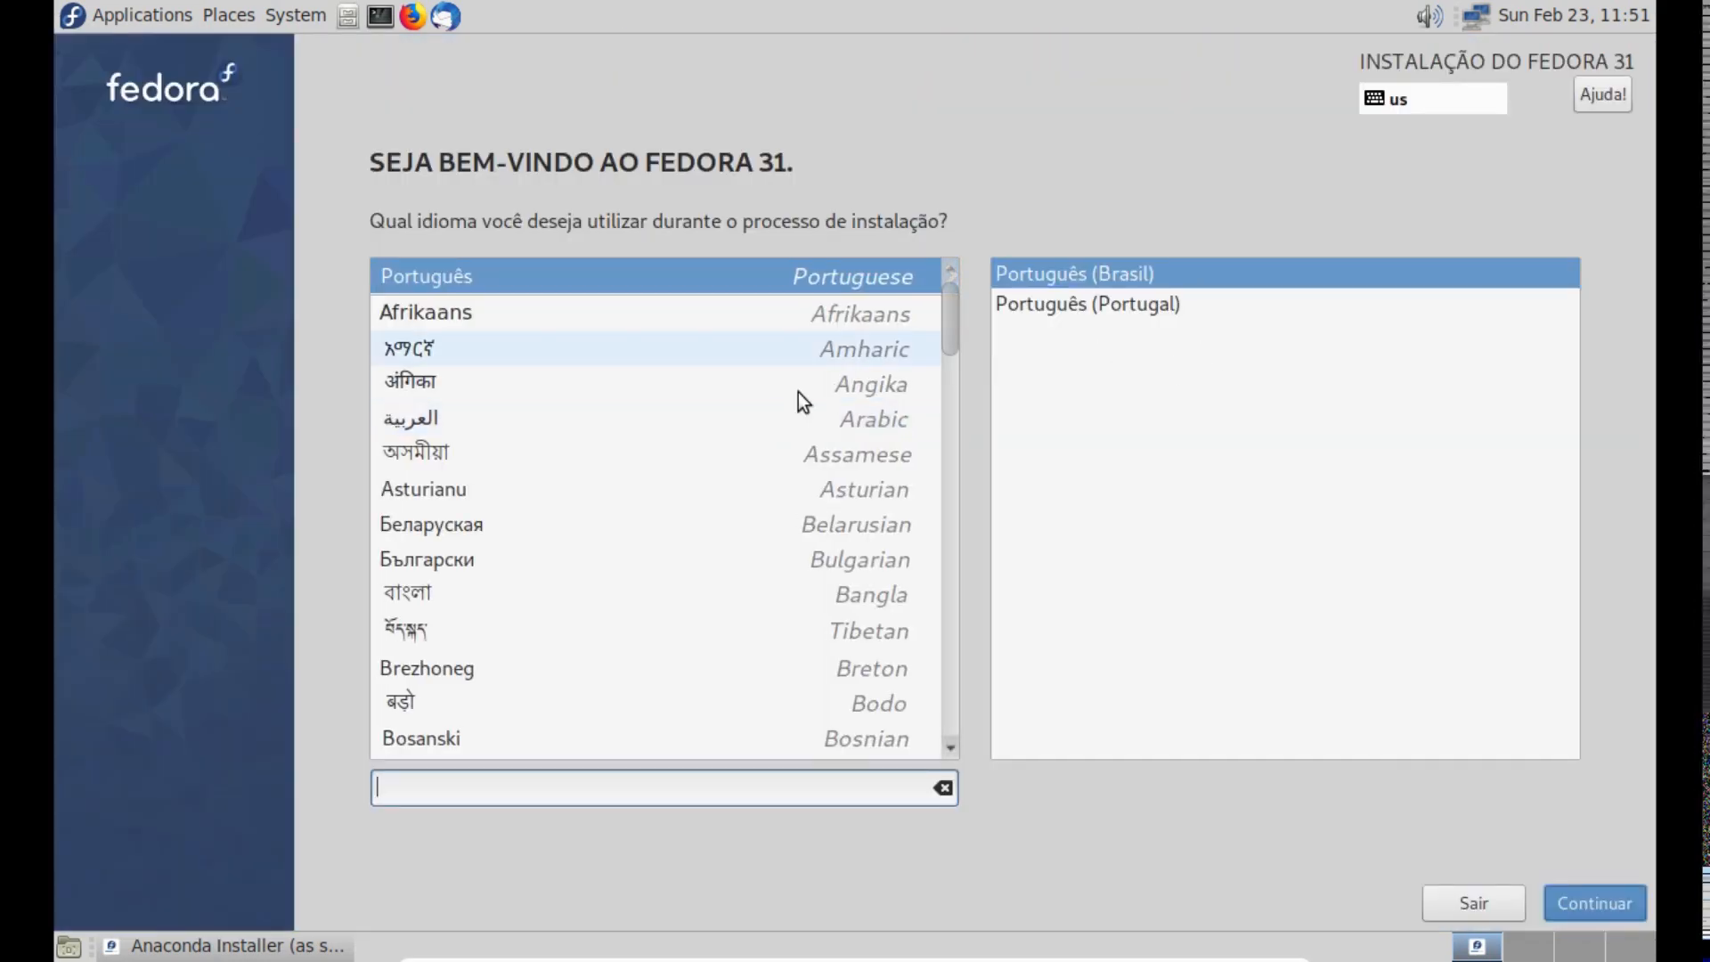
{"action": "left_click", "coordinate": [1115, 298]}
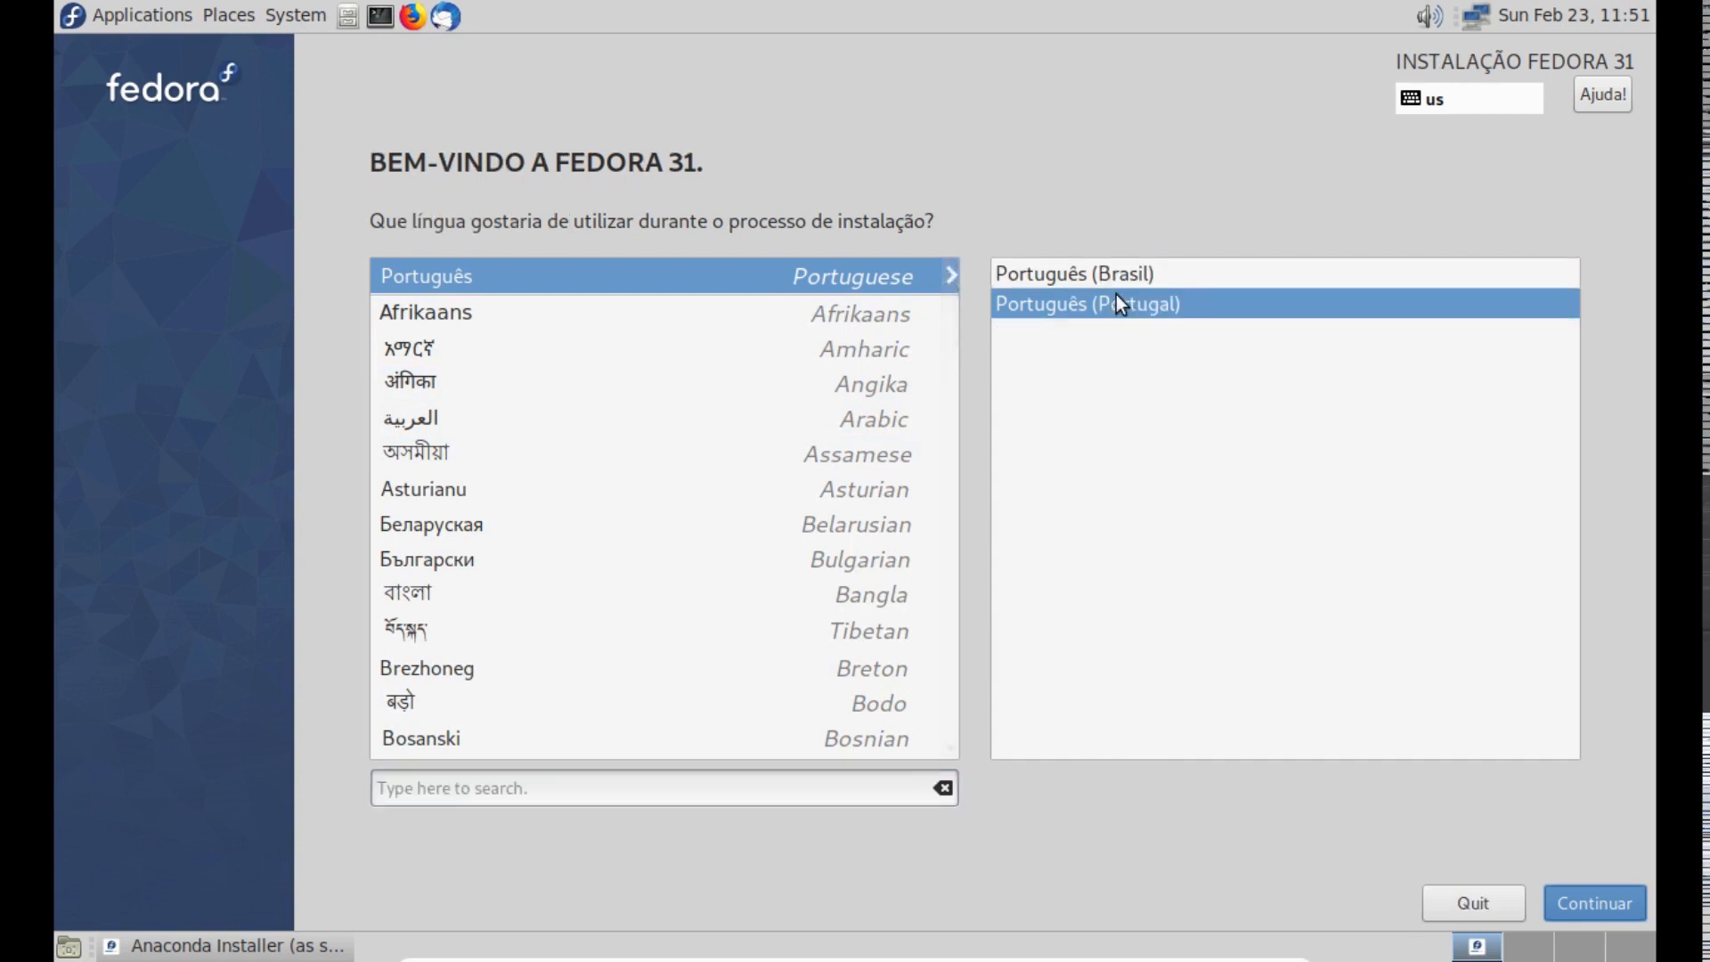
{"action": "left_click", "coordinate": [1125, 275]}
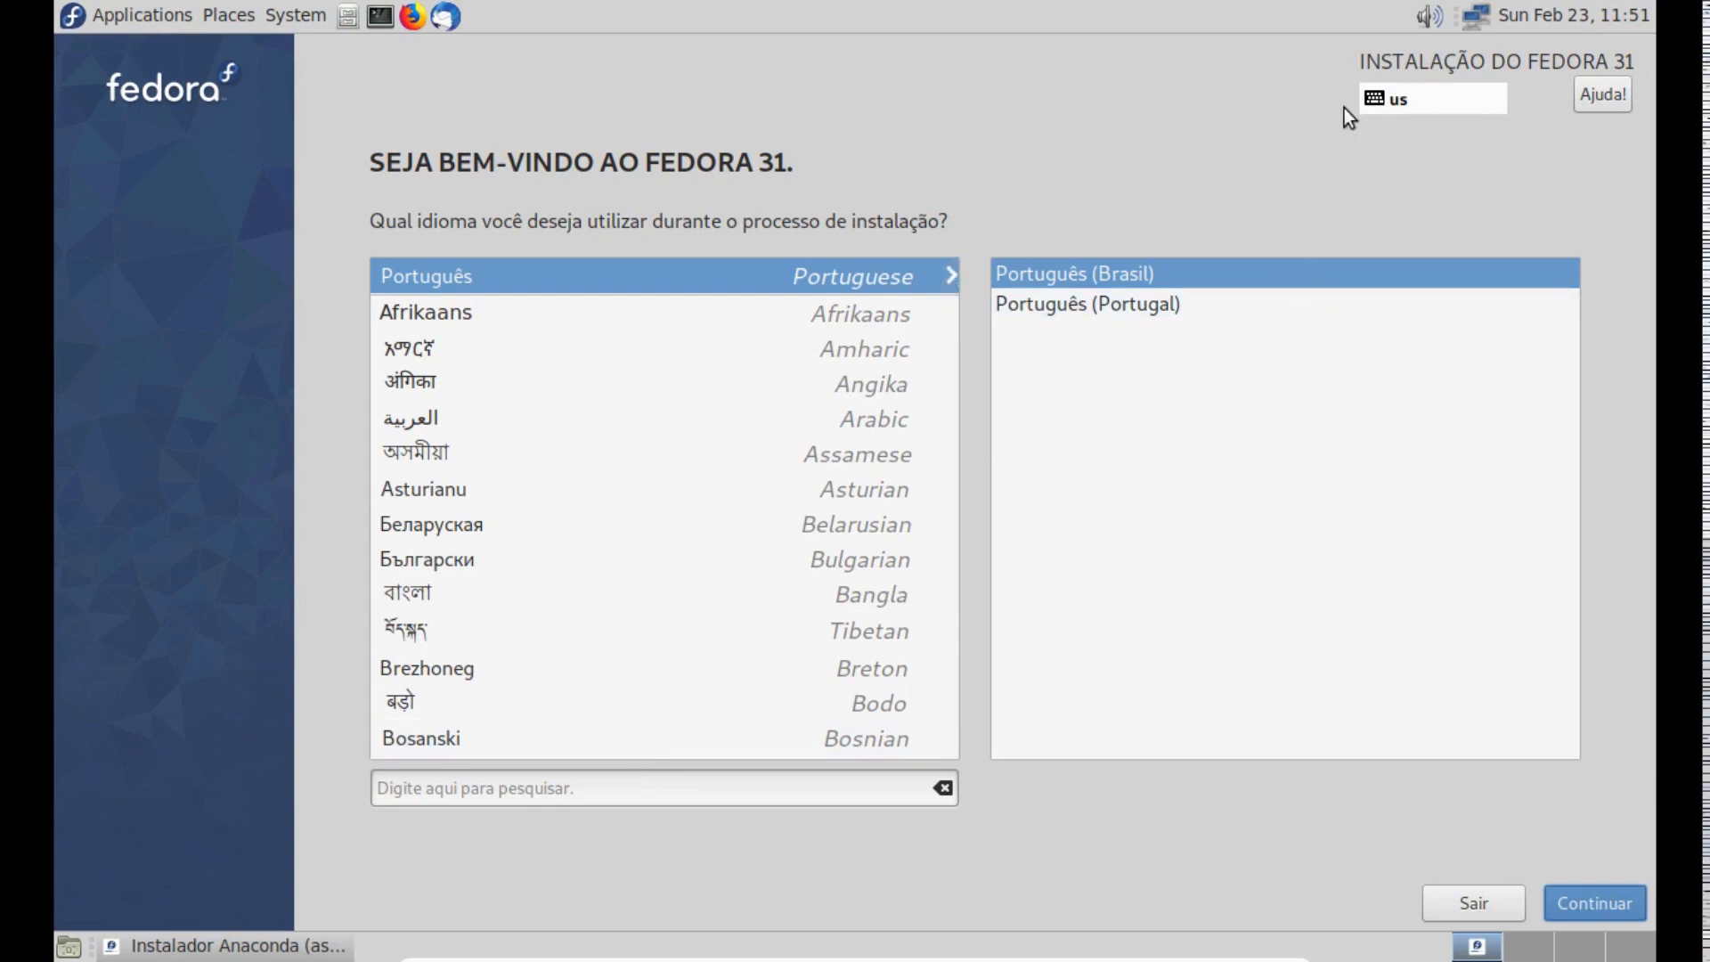
- In the mouse preferences, enable showing the pointer position when the Control key is pressed, then close them
{"action": "left_click", "coordinate": [285, 20]}
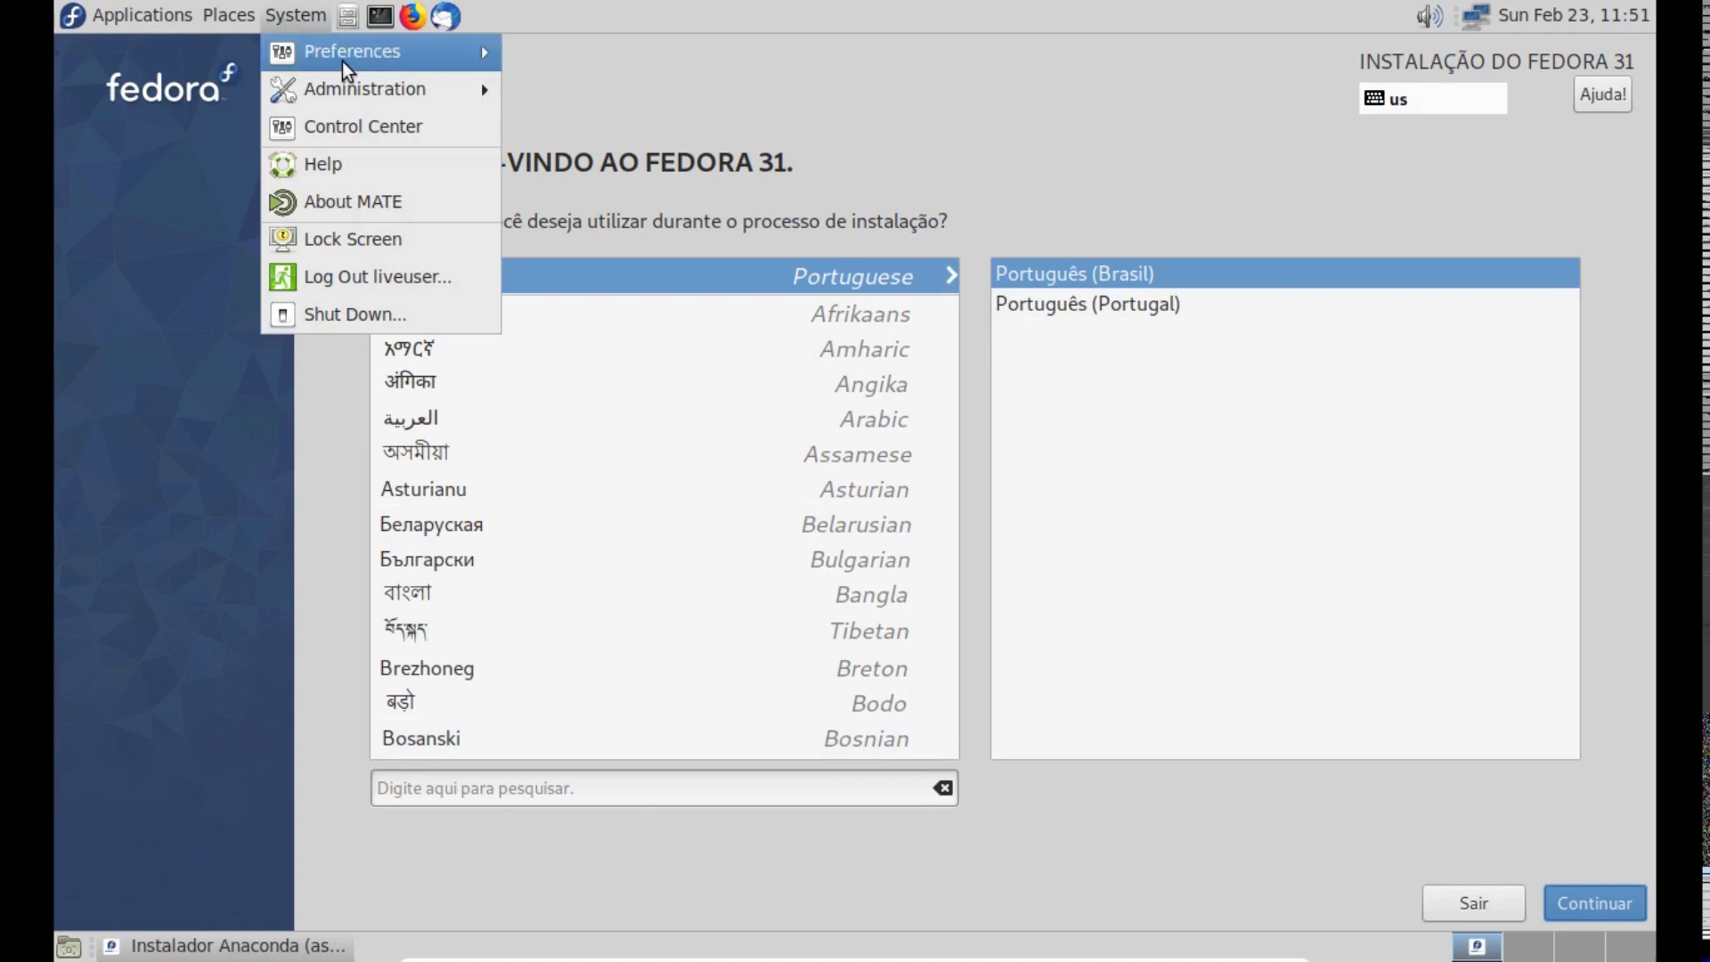
{"action": "mouse_move", "coordinate": [342, 55]}
{"action": "mouse_move", "coordinate": [773, 55]}
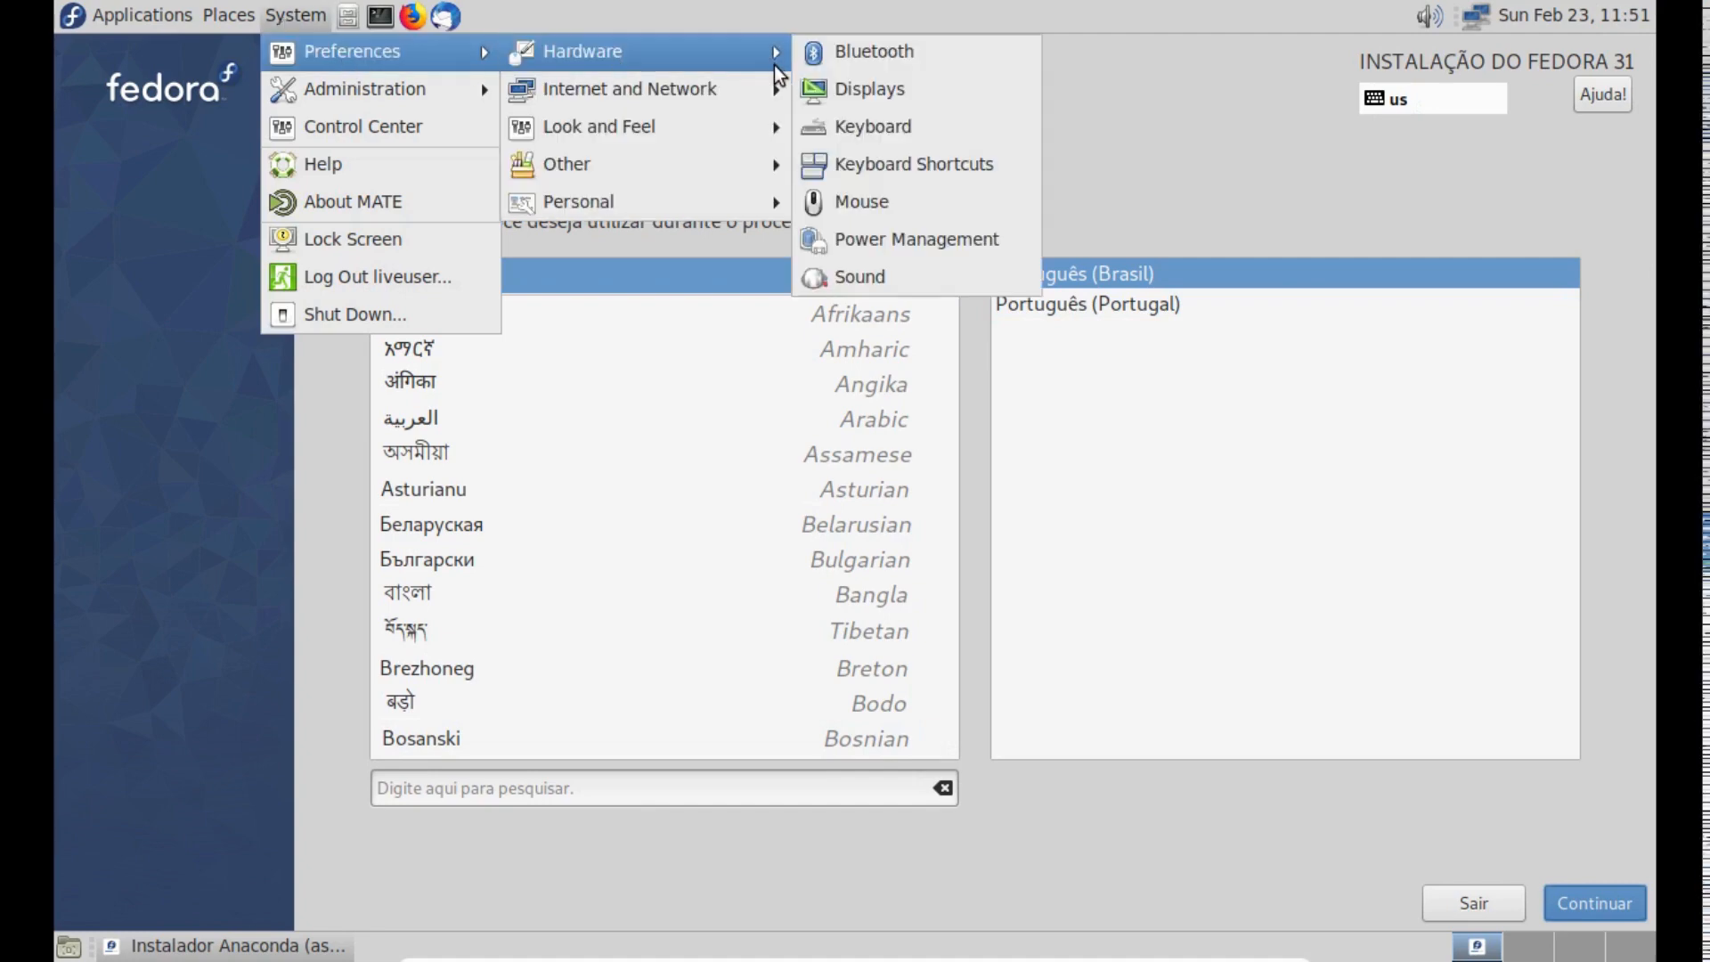
{"action": "left_click", "coordinate": [990, 200]}
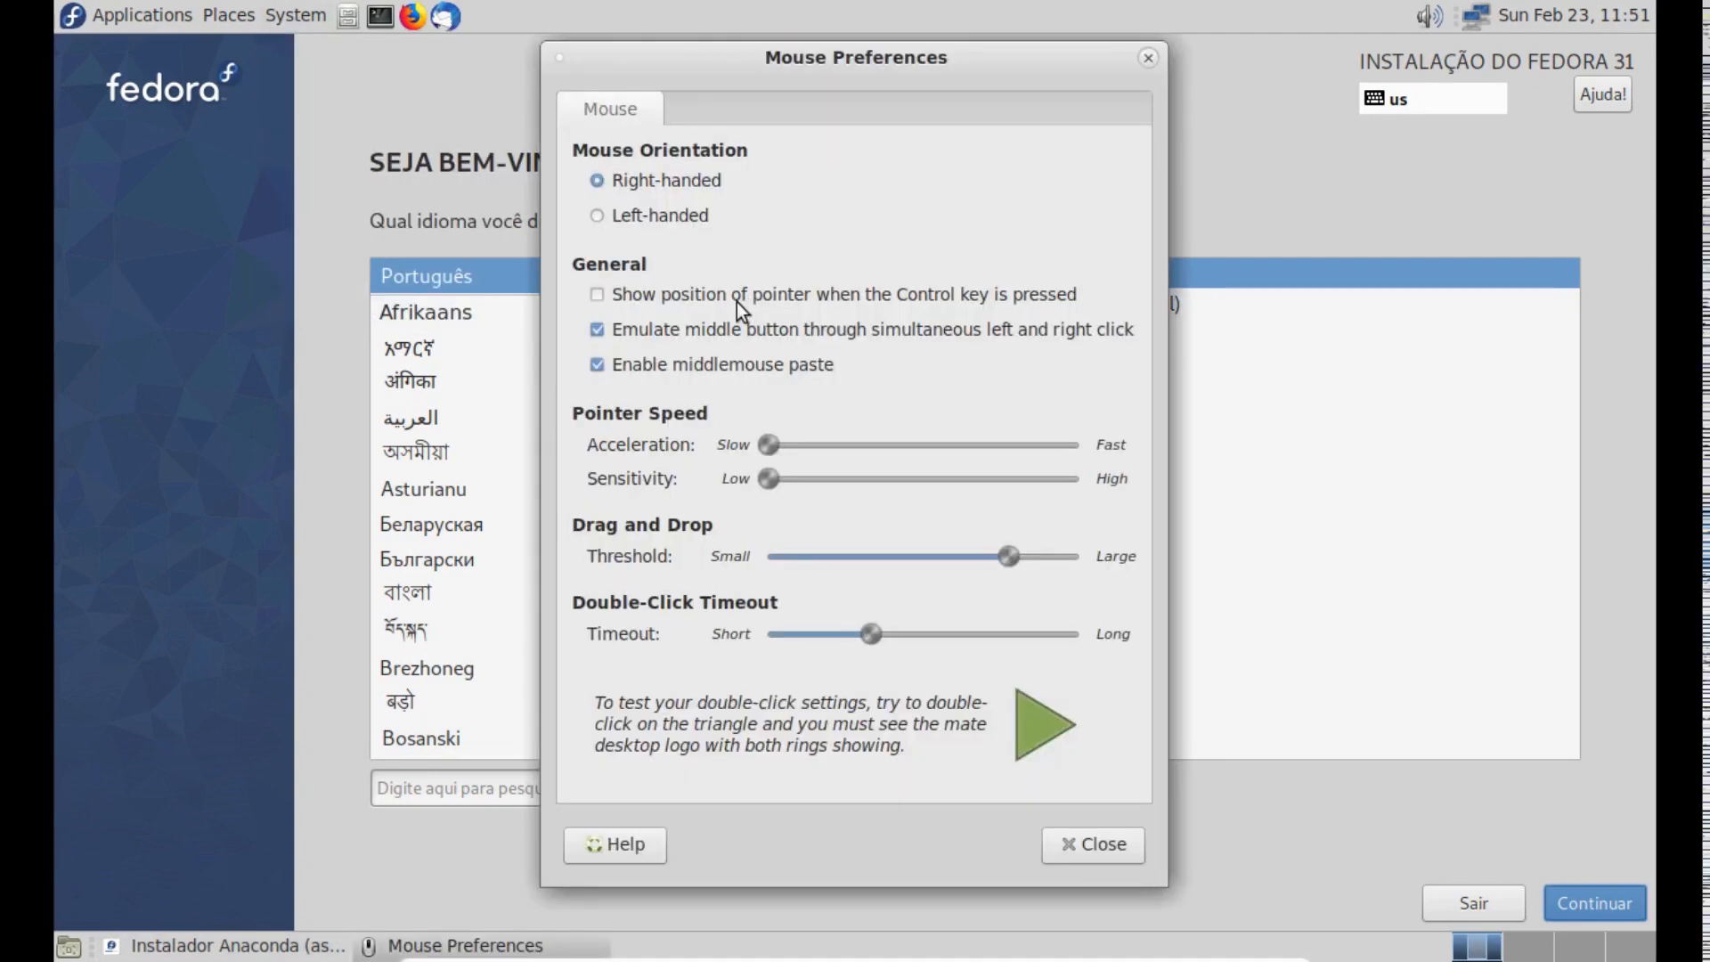
{"action": "left_click", "coordinate": [709, 298]}
{"action": "left_click", "coordinate": [1116, 843]}
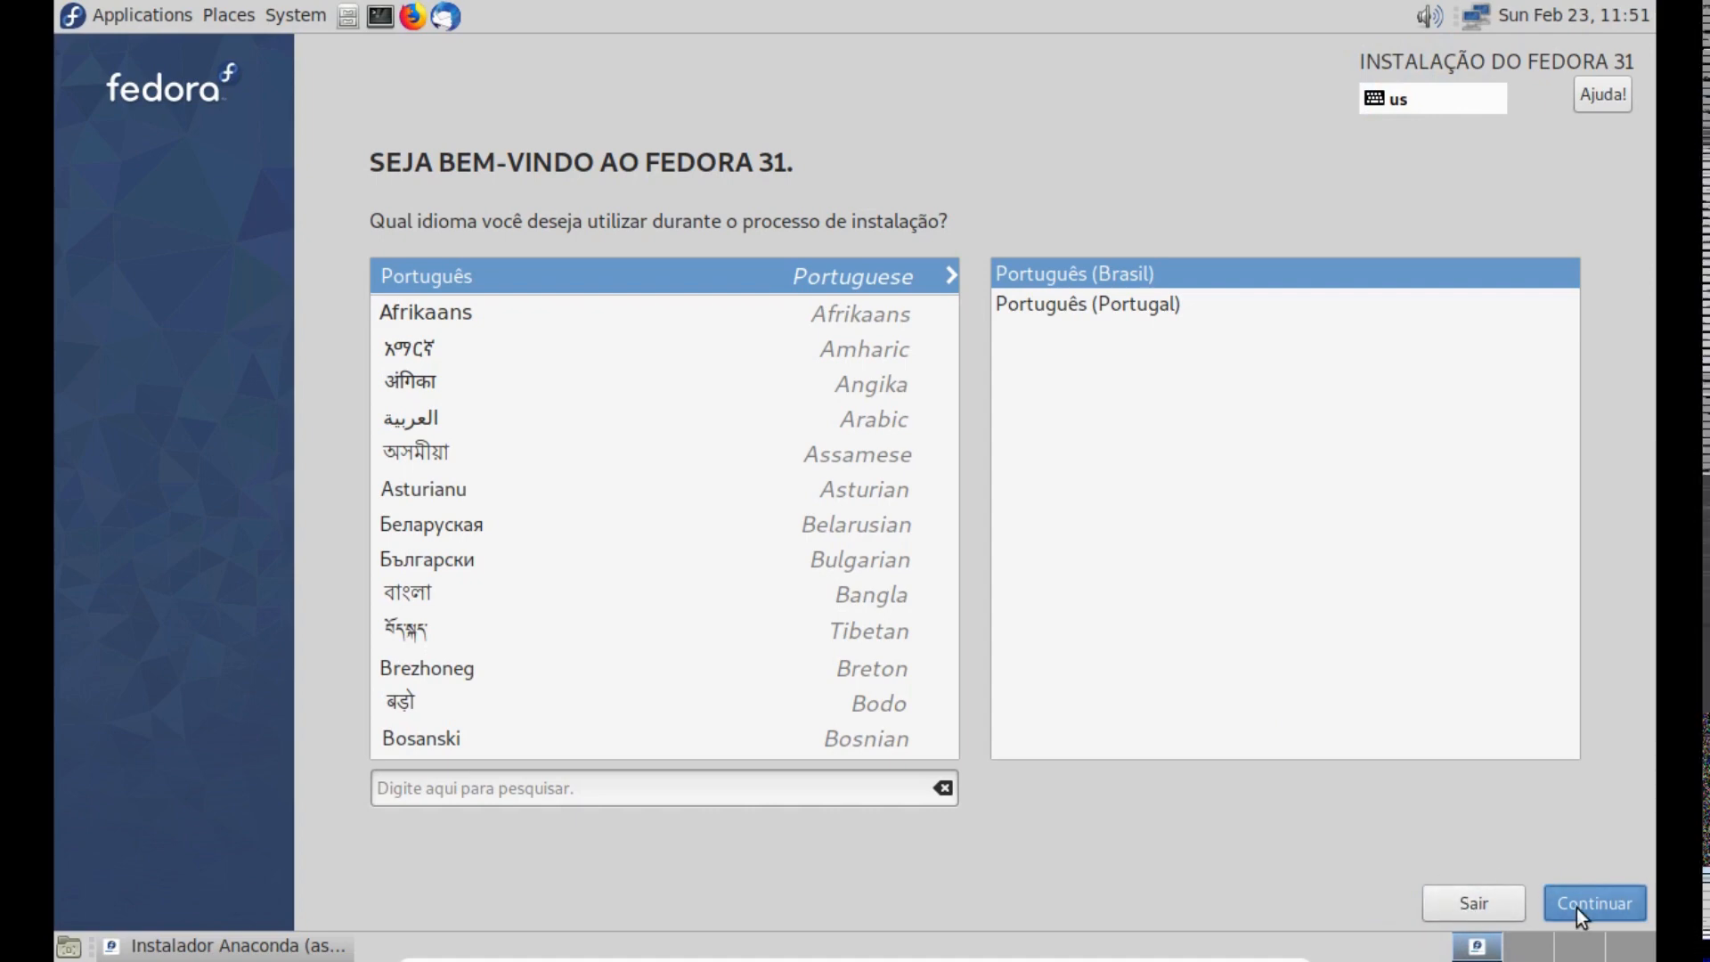
- Accept the installation language and open the time and date settings from the installation summary
{"action": "key", "text": "Return"}
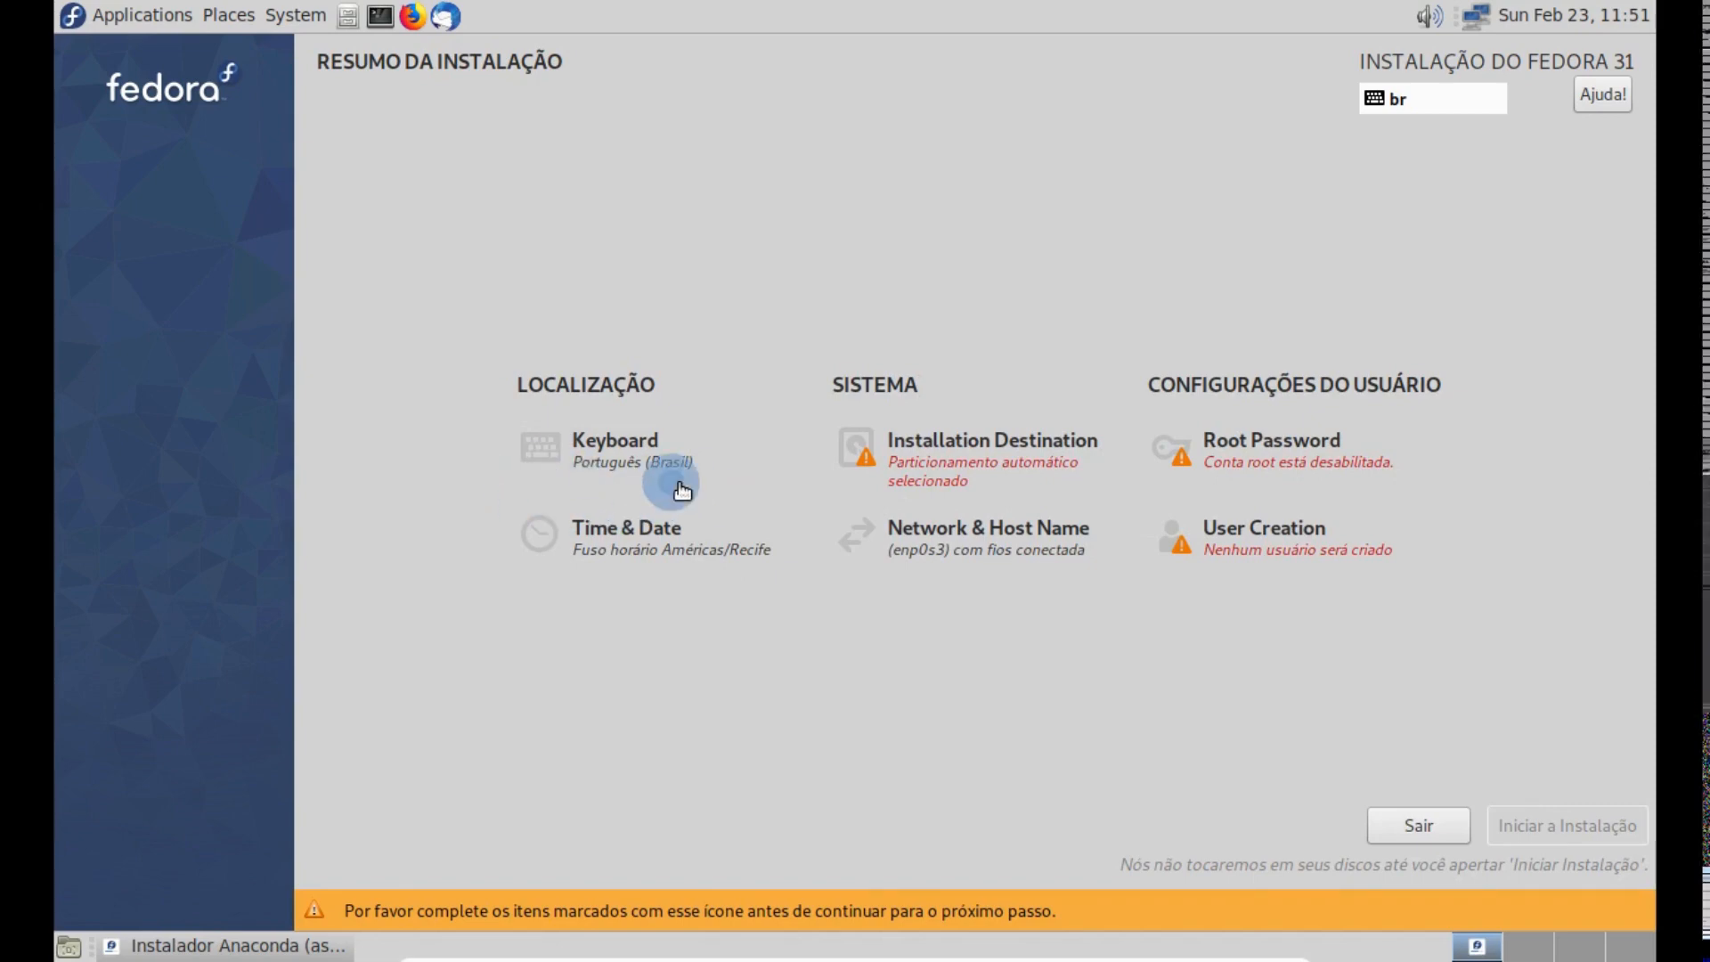
{"action": "left_click", "coordinate": [635, 543]}
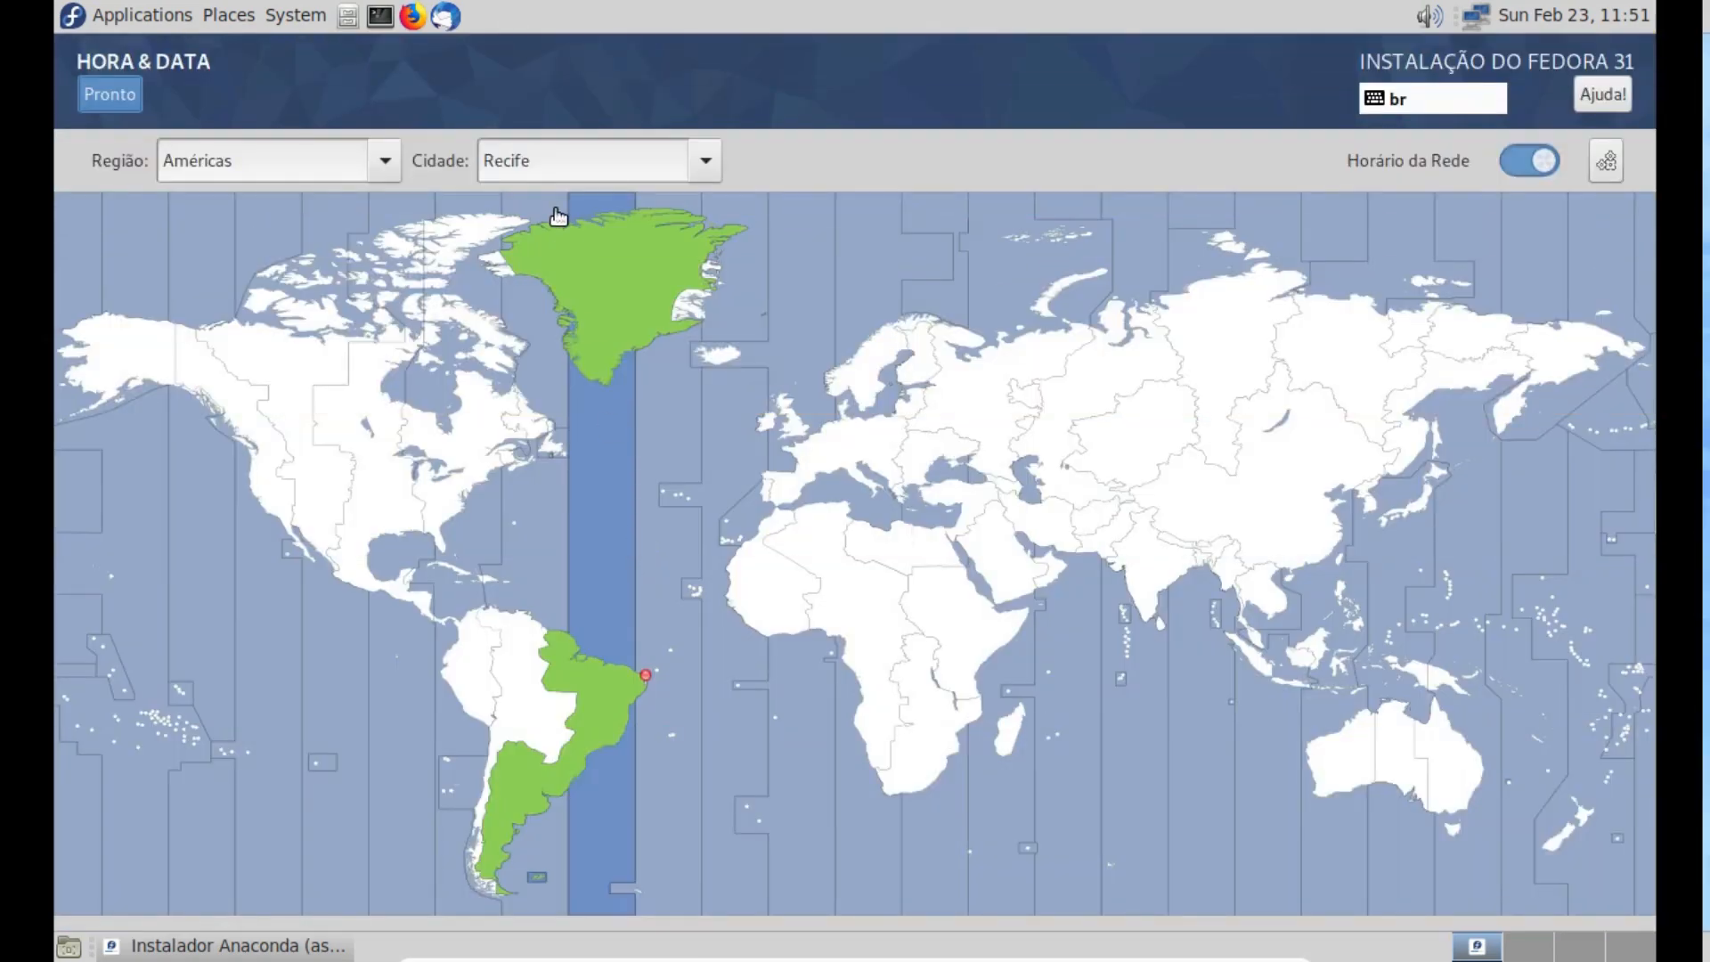
{"action": "left_click", "coordinate": [708, 166]}
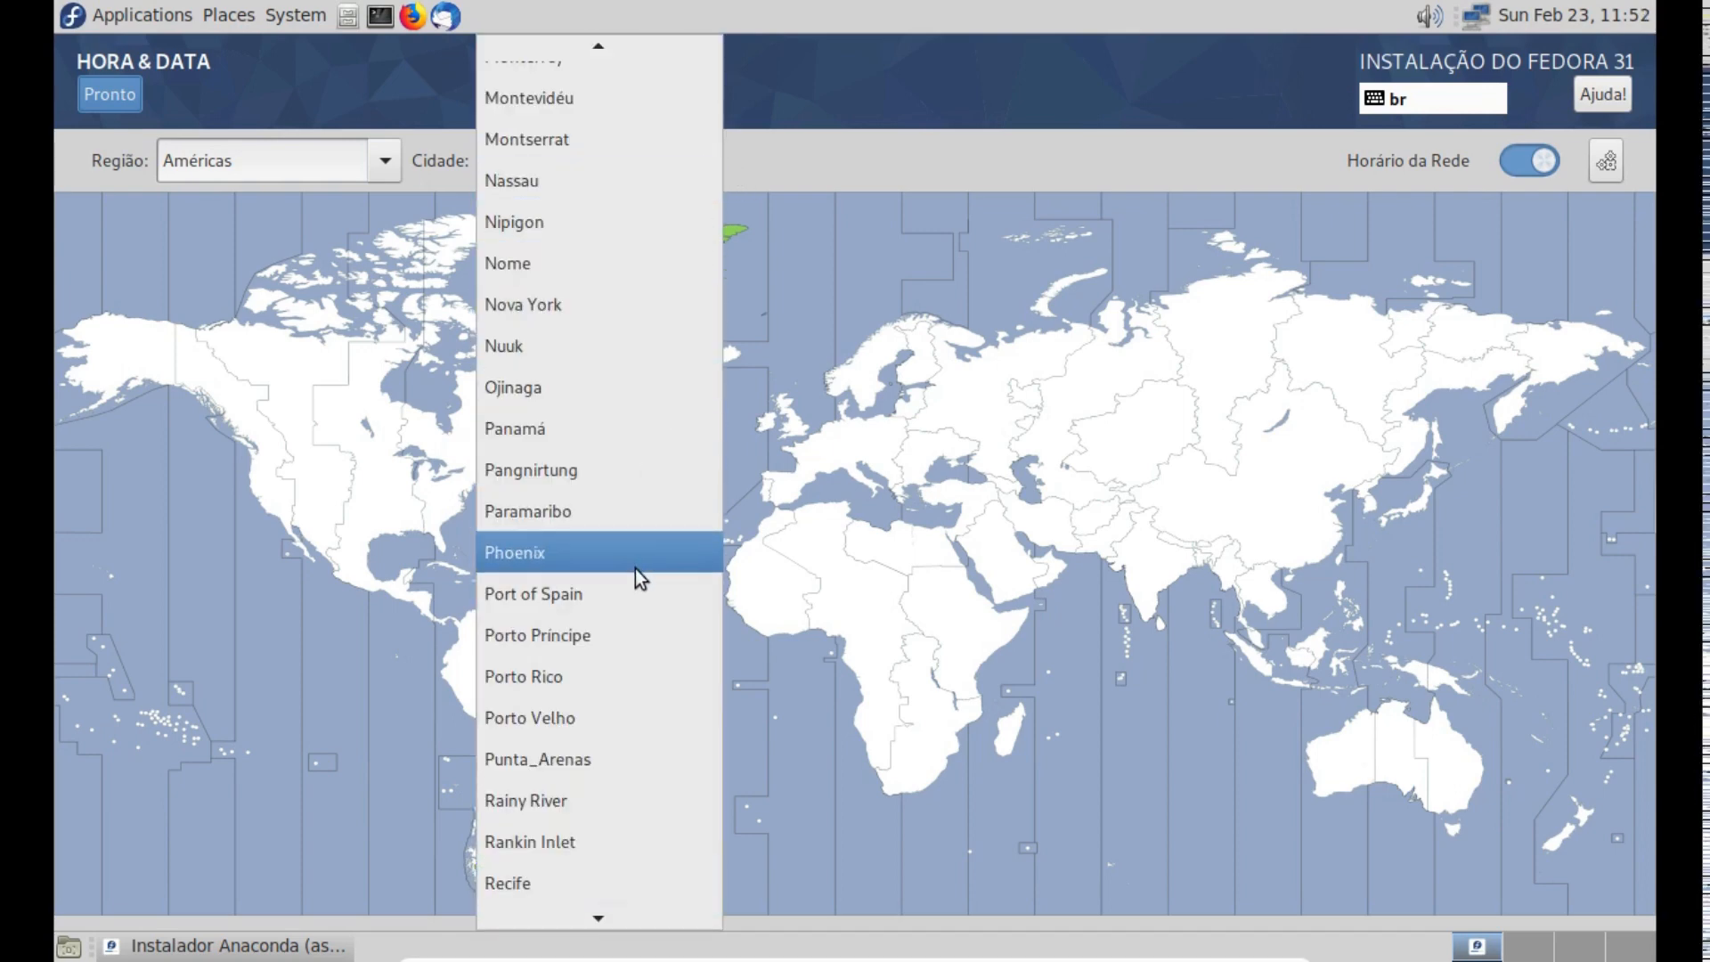
{"action": "scroll", "coordinate": [588, 429], "scroll_direction": "up", "scroll_amount": 1}
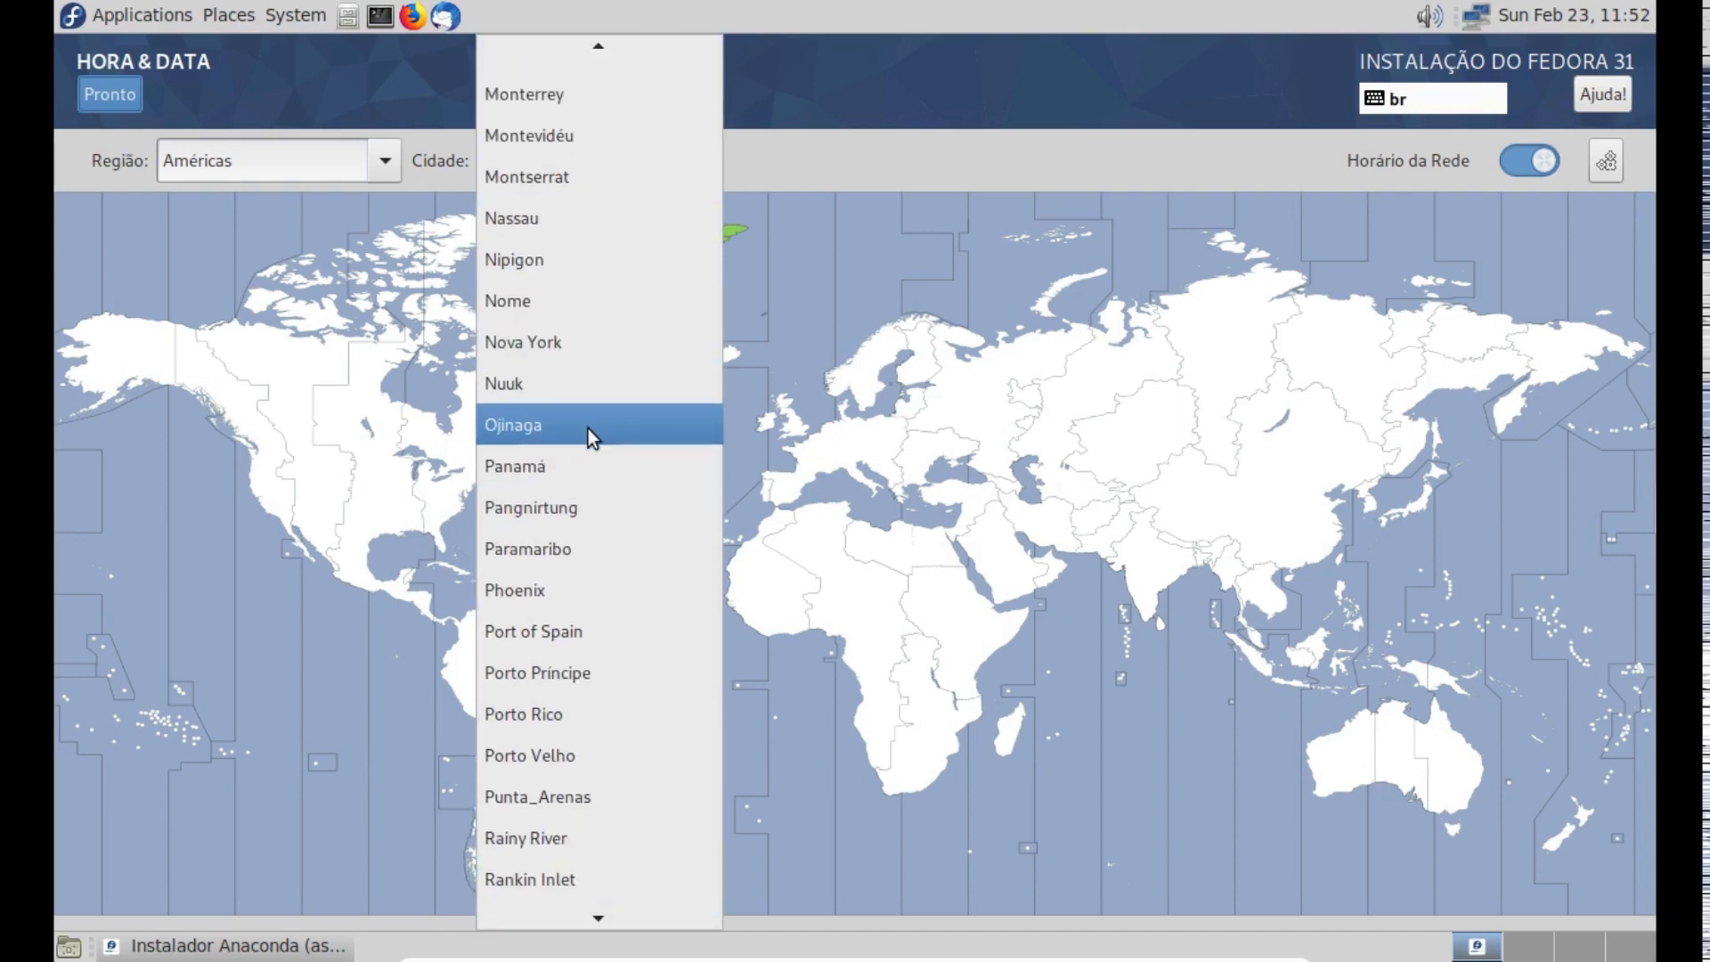
{"action": "scroll", "coordinate": [588, 430], "scroll_direction": "down", "scroll_amount": 2}
{"action": "scroll", "coordinate": [588, 429], "scroll_direction": "down", "scroll_amount": 1}
{"action": "left_click", "coordinate": [926, 668]}
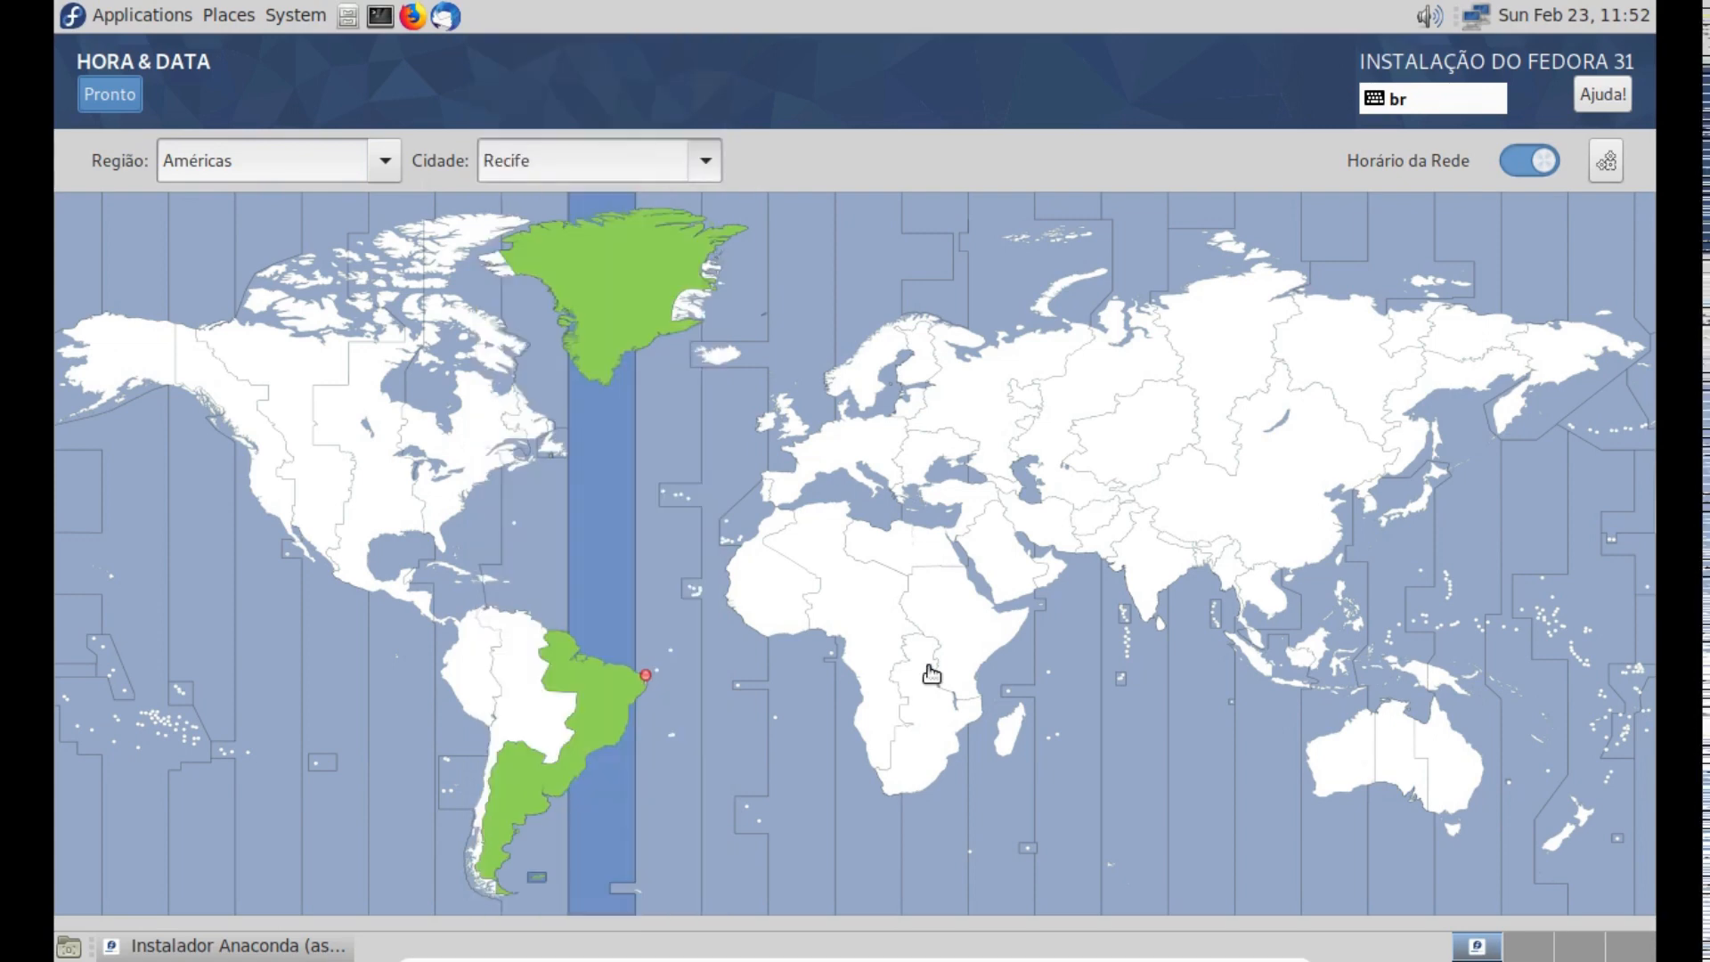
- Choose Manaus as the time zone city on the world map and return to the installation summary
{"action": "left_click", "coordinate": [548, 669]}
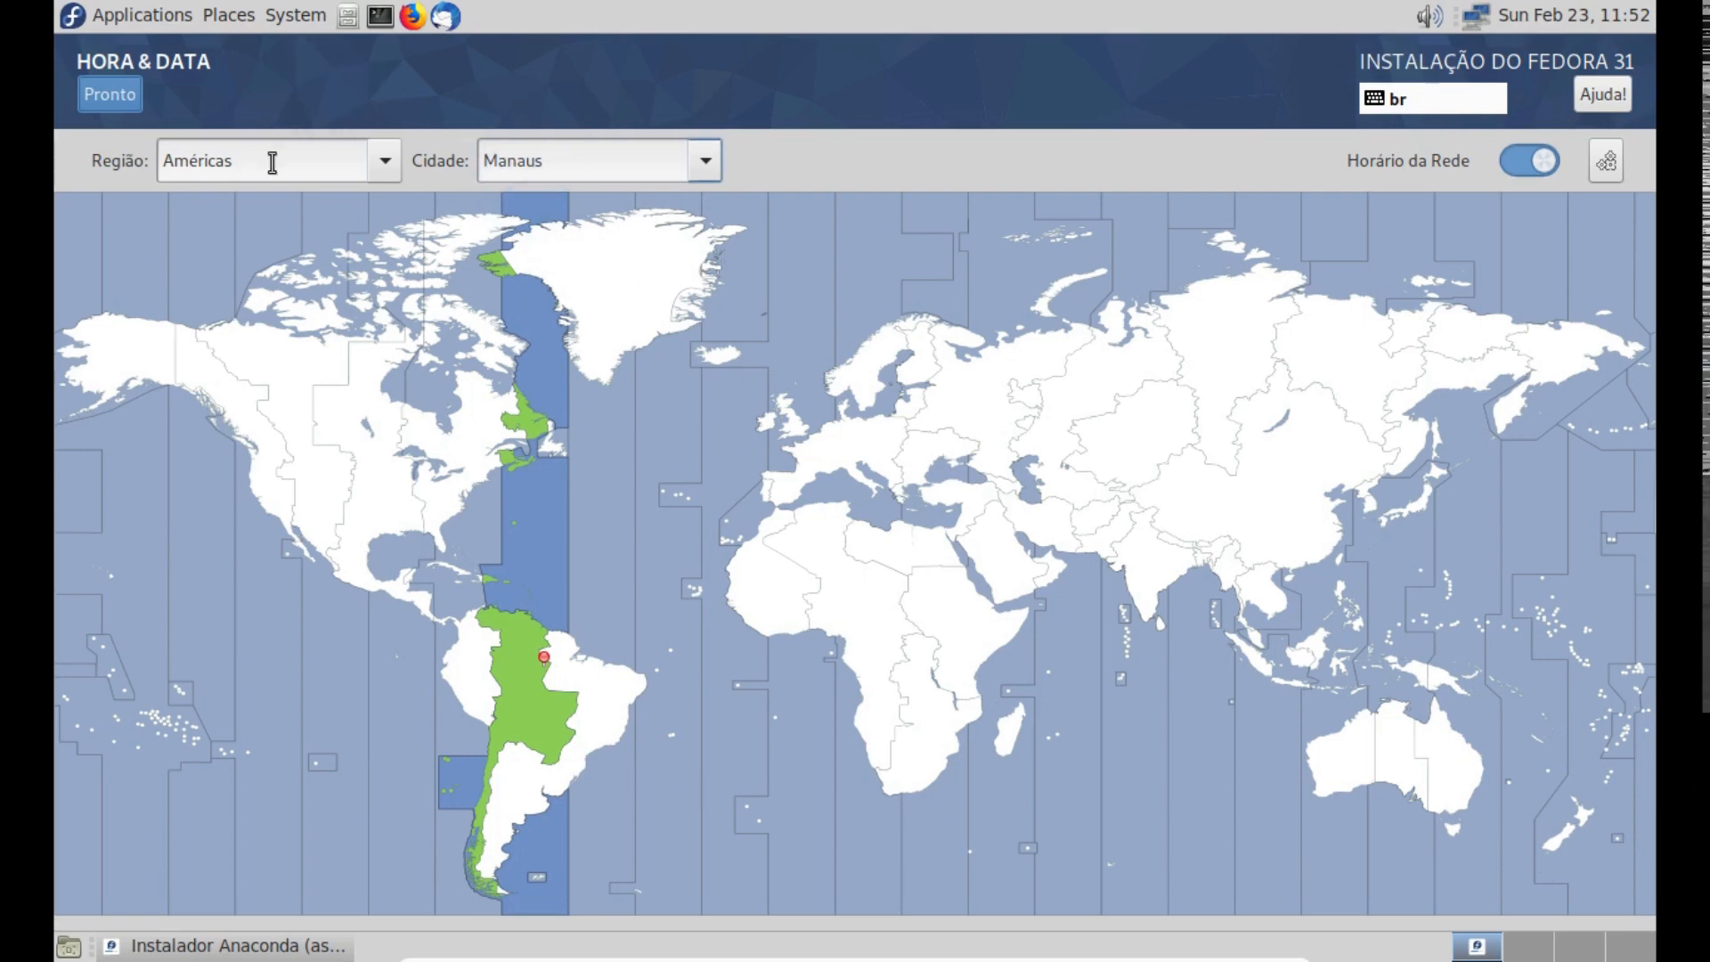
{"action": "left_click", "coordinate": [169, 93]}
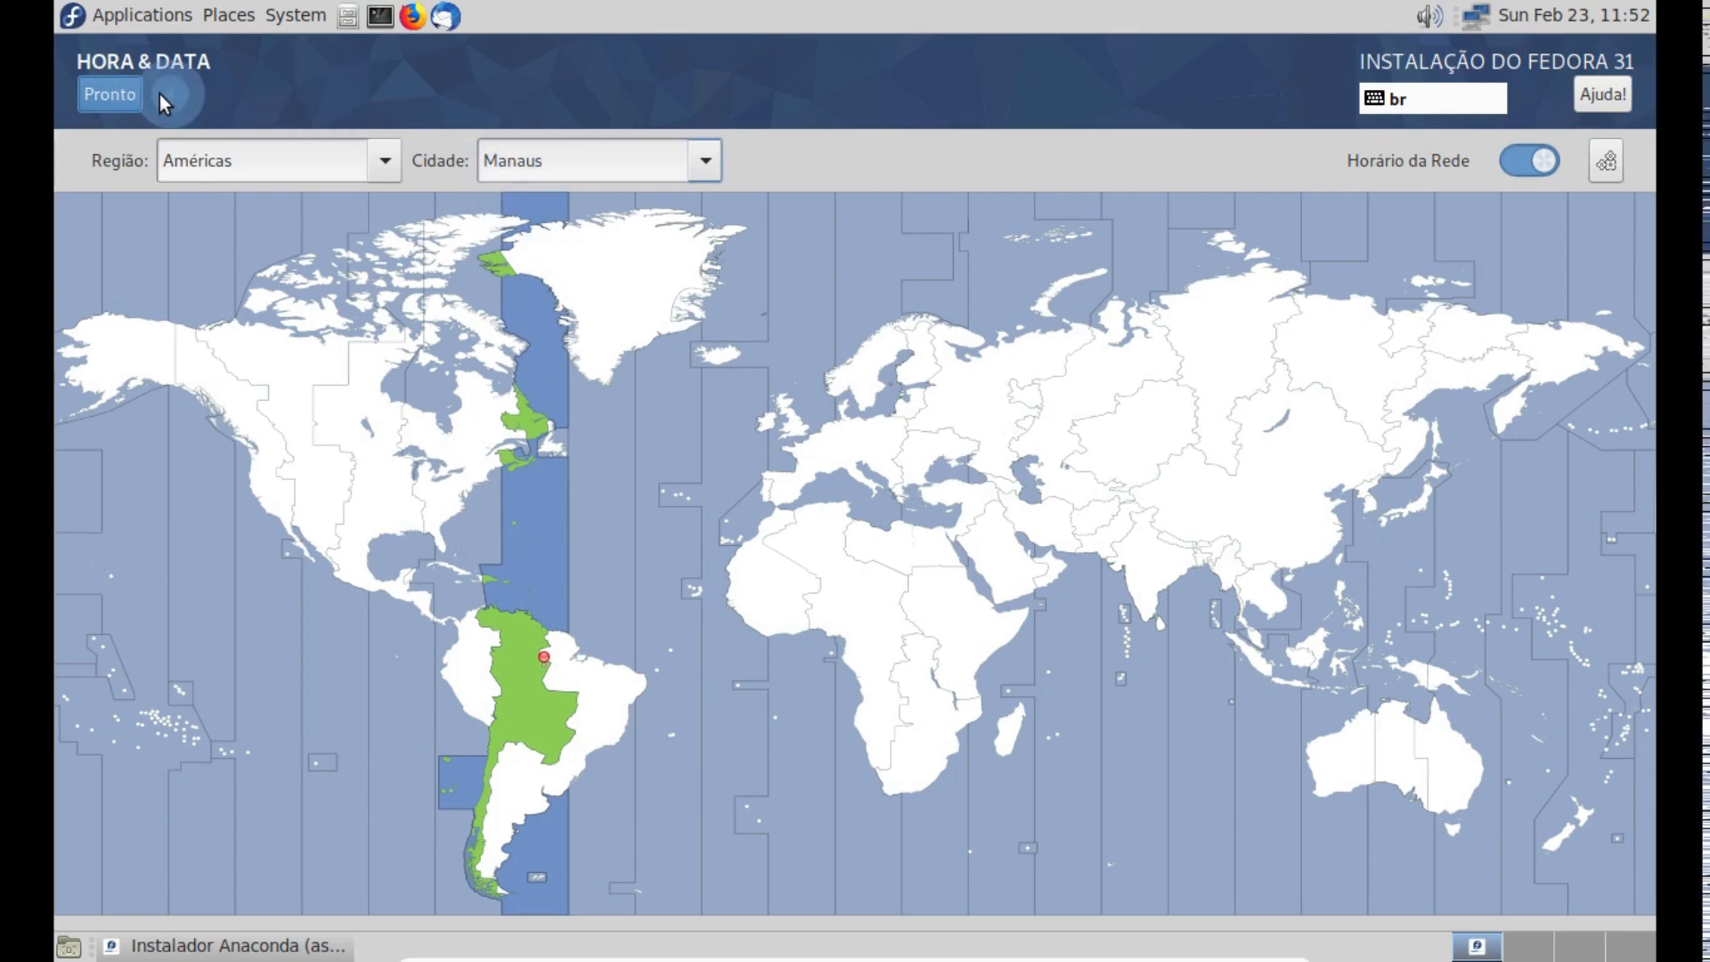
{"action": "left_click", "coordinate": [135, 95]}
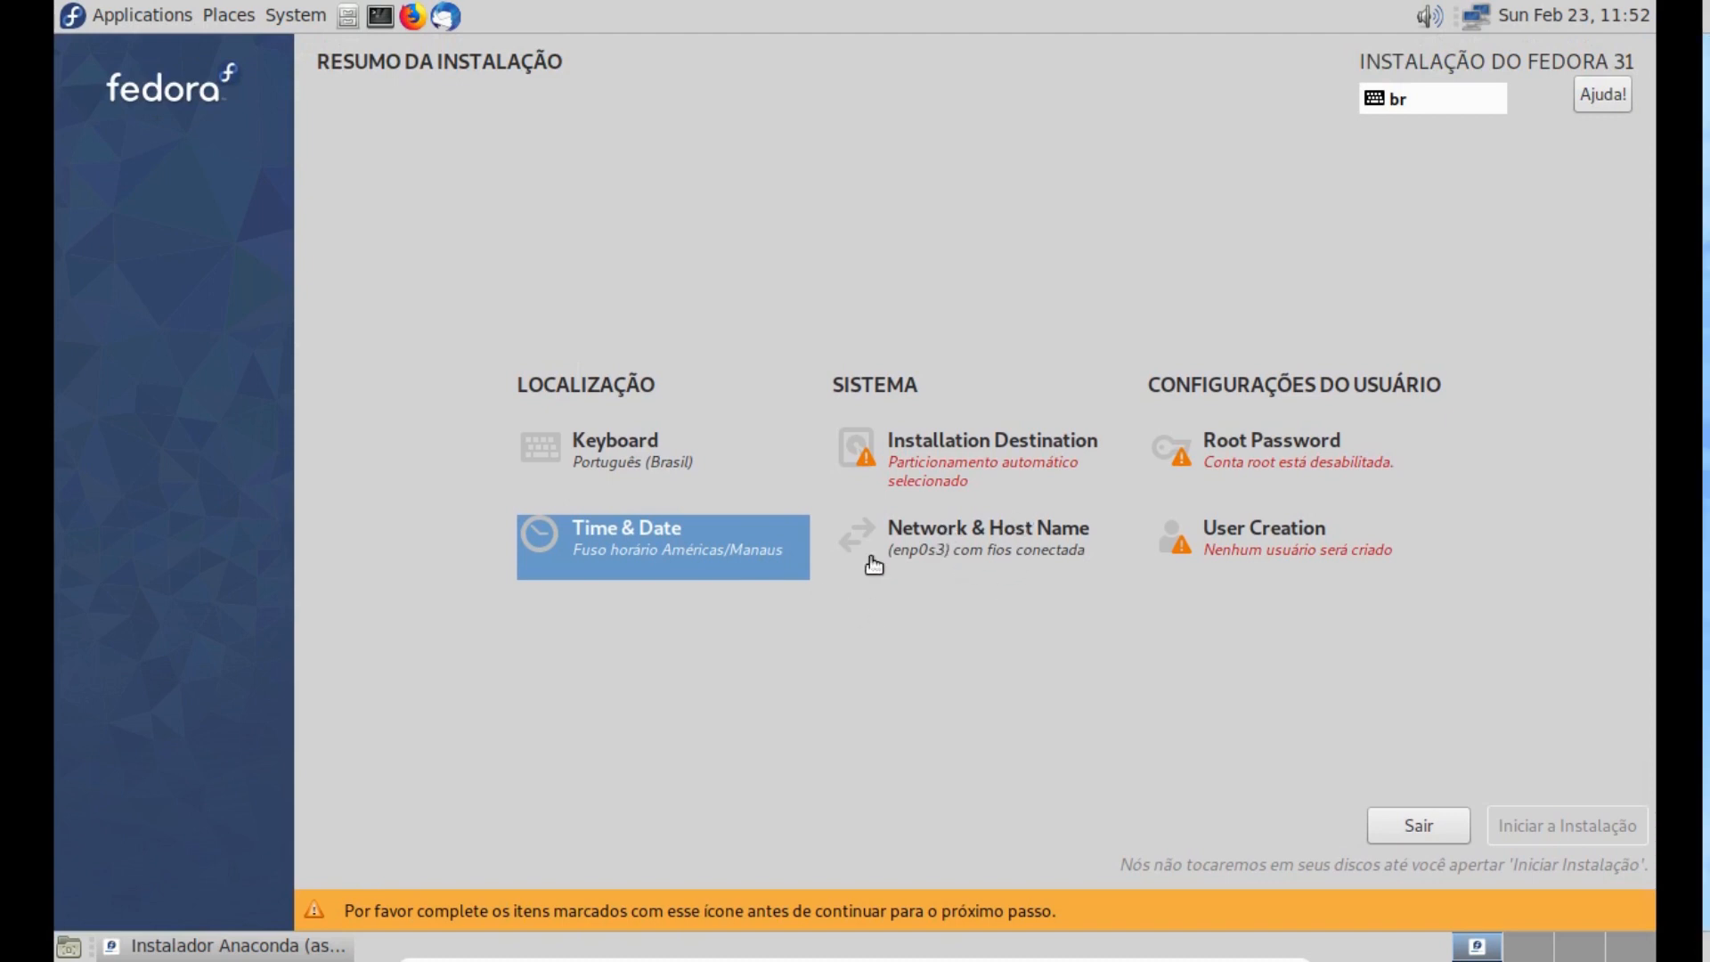
{"action": "key", "text": "ctrl"}
{"action": "key", "text": "ctrl"}
{"action": "key", "text": "ctrl"}
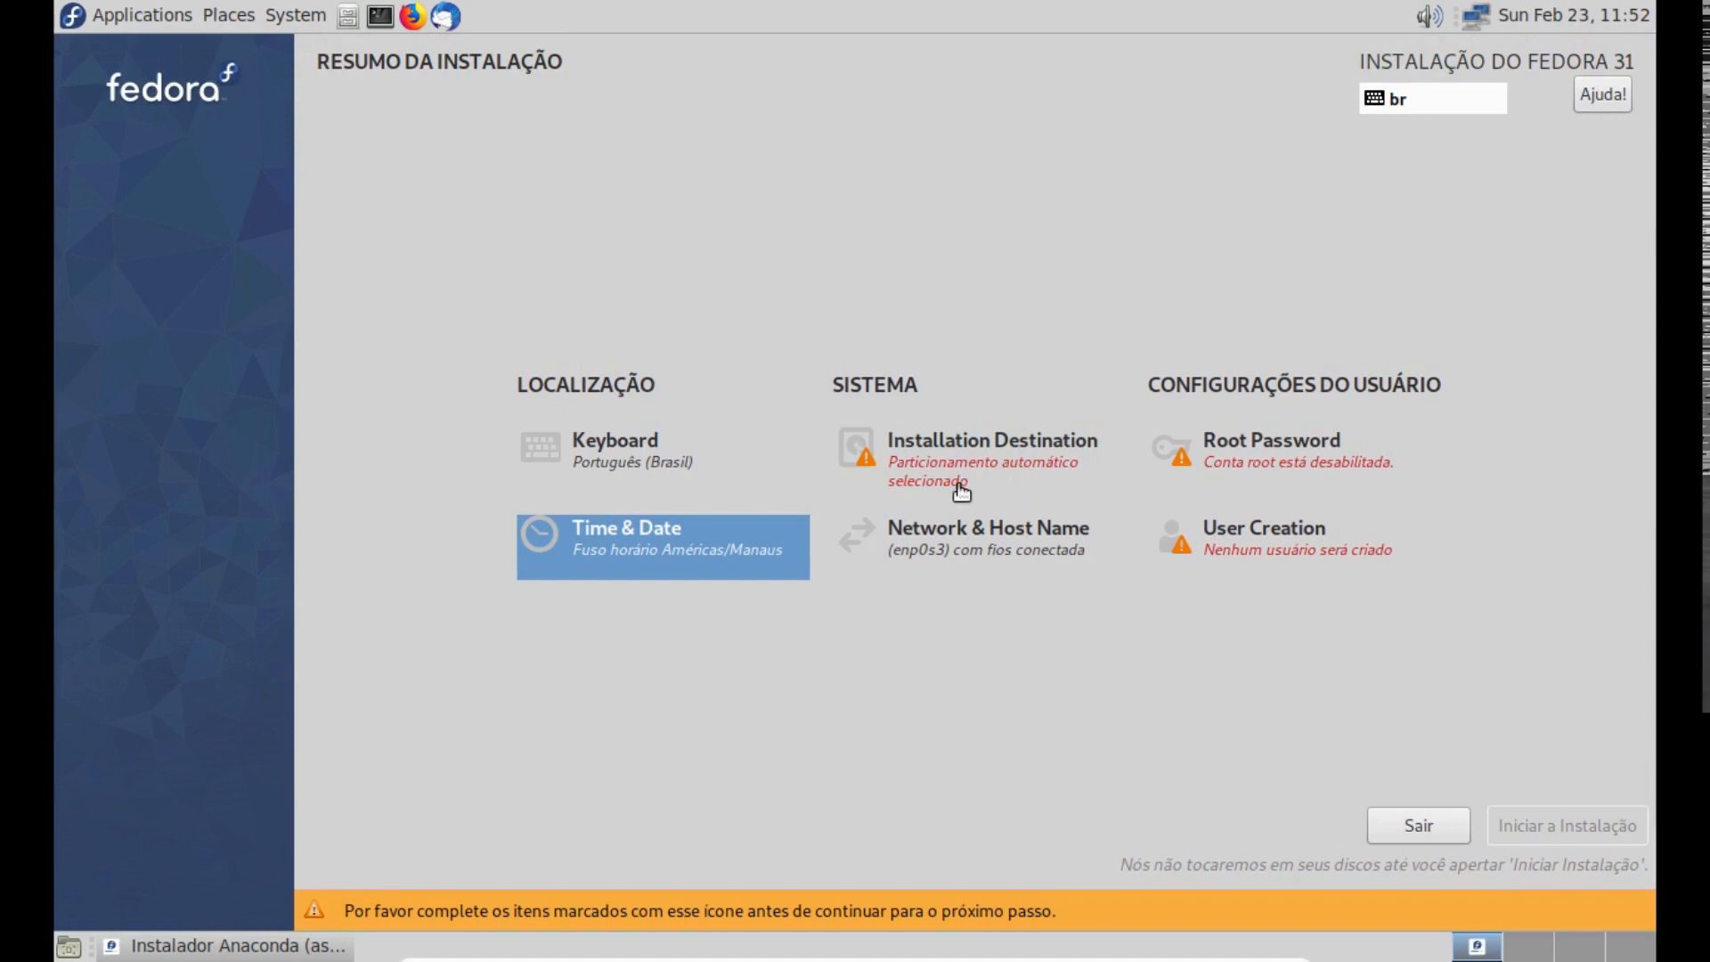
- Set the host name to treino in the network settings, apply it and return to the installation summary
{"action": "left_click", "coordinate": [969, 559]}
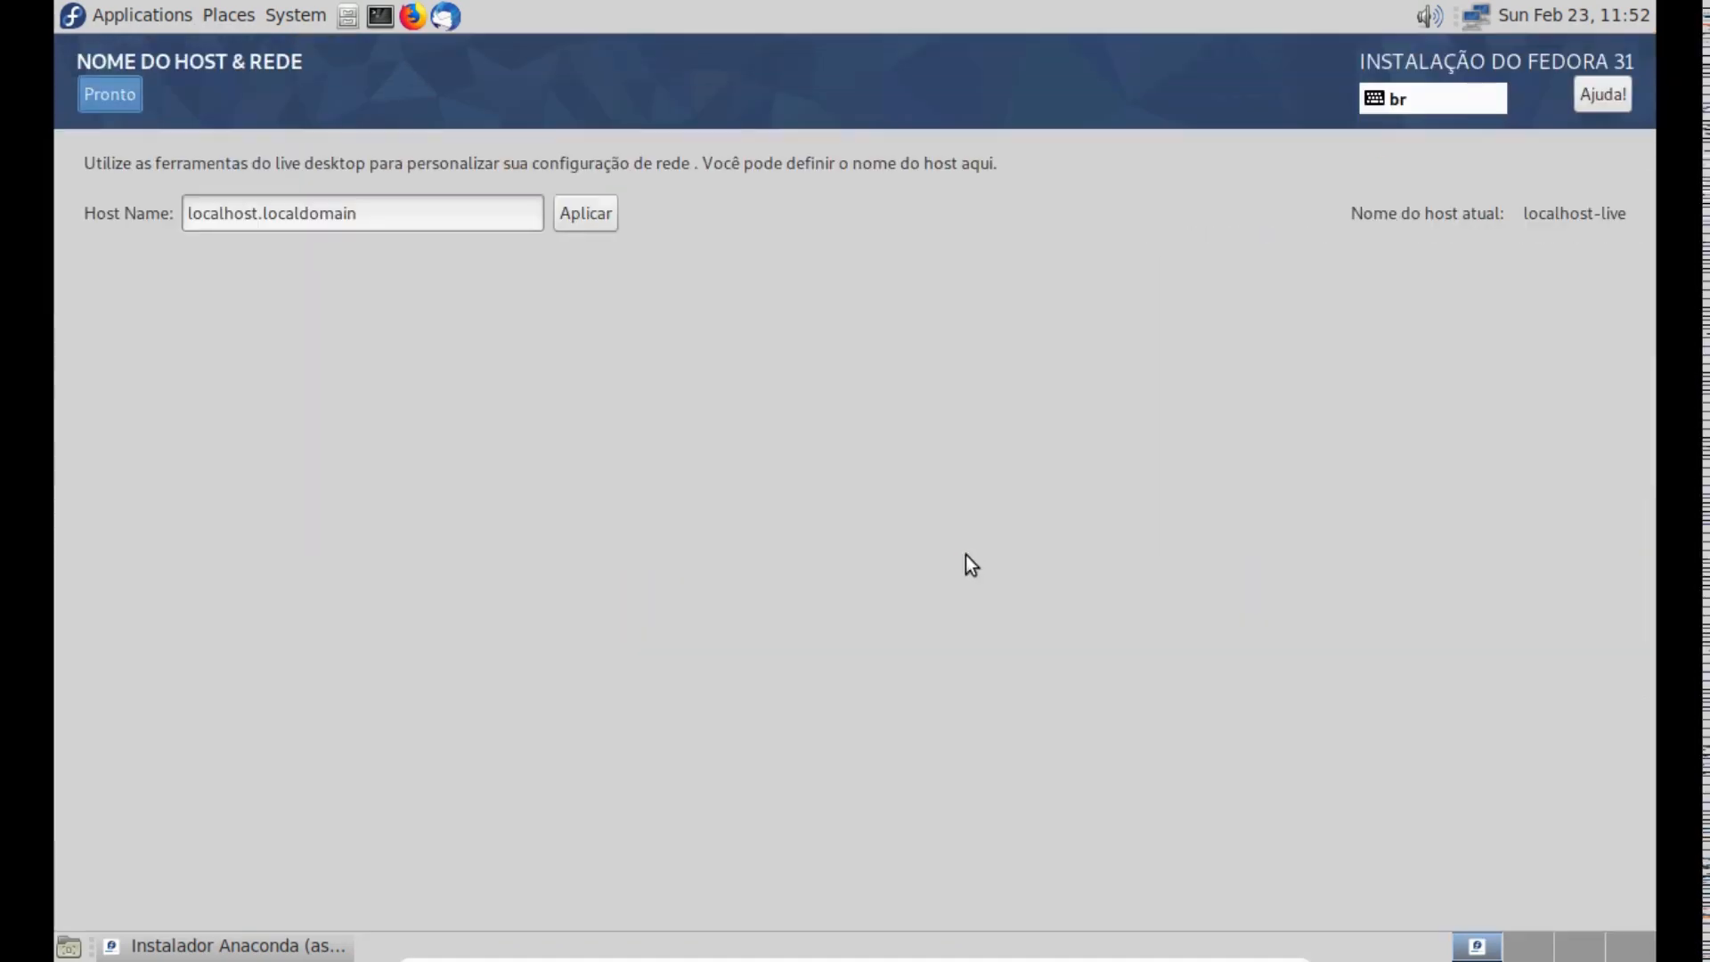
{"action": "left_click", "coordinate": [357, 218]}
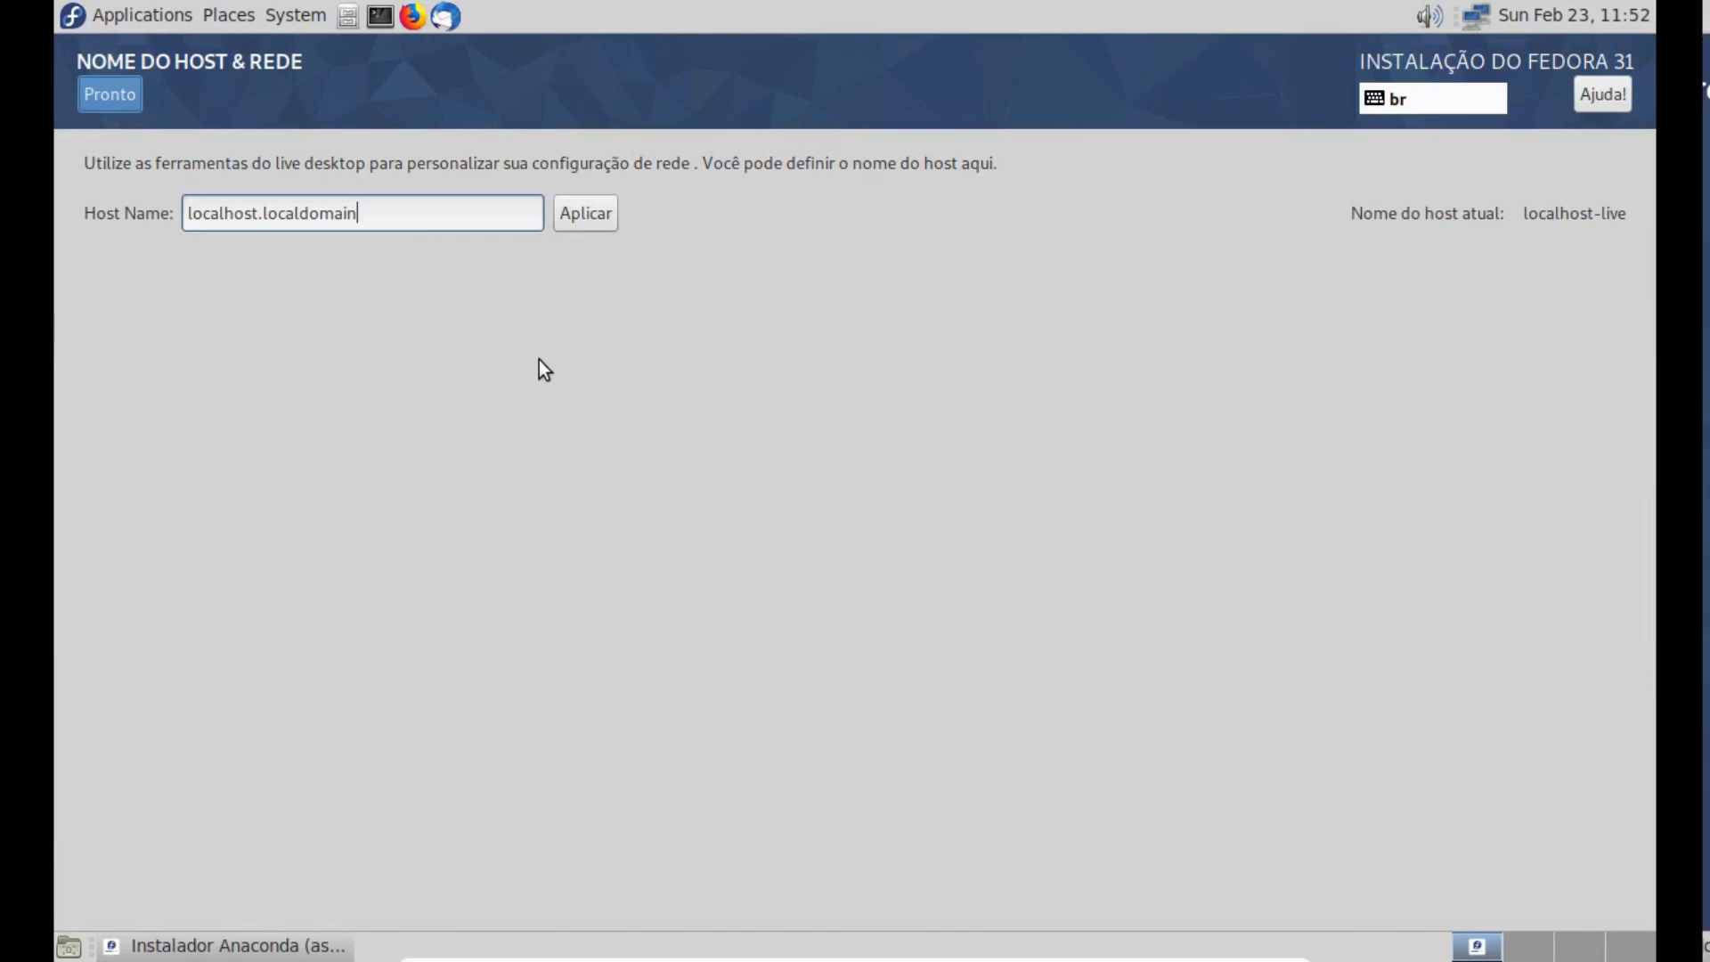
{"action": "key", "text": "BackSpace"}
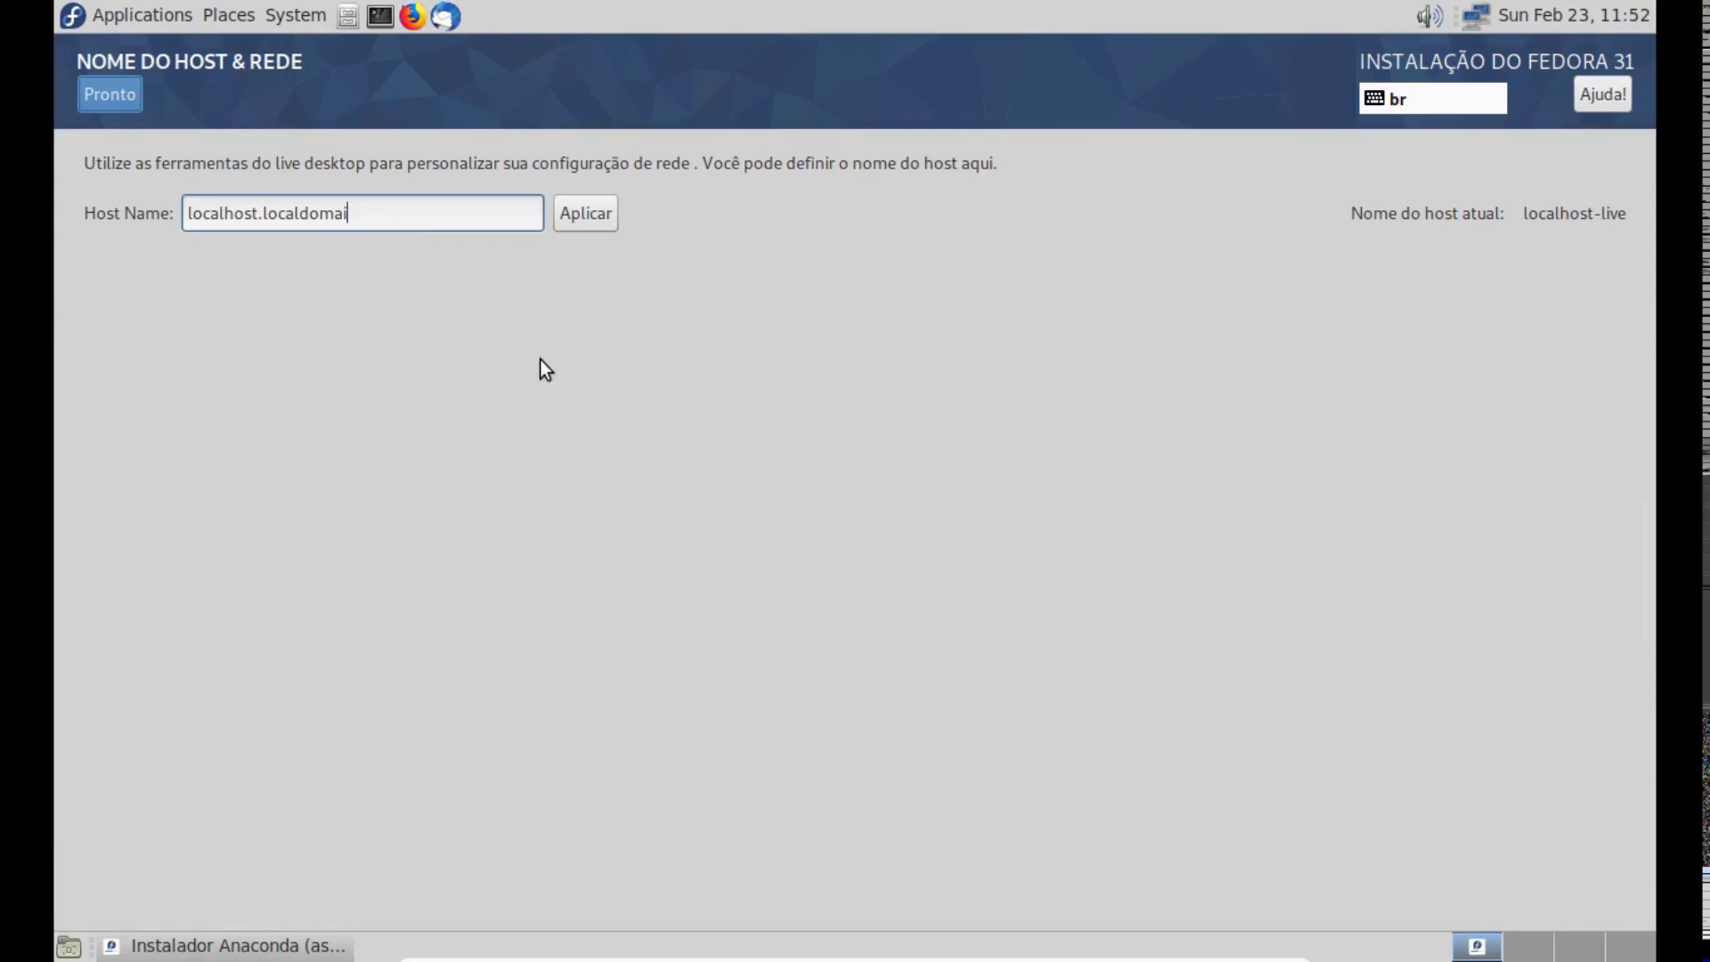
{"action": "key", "text": "BackSpace"}
{"action": "key", "text": "BackSpace"}
{"action": "key", "text": "BackSpace"}
{"action": "key", "text": "BackSpace"}
{"action": "key", "text": "BackSpace"}
{"action": "key", "text": "BackSpace"}
{"action": "key", "text": "BackSpace"}
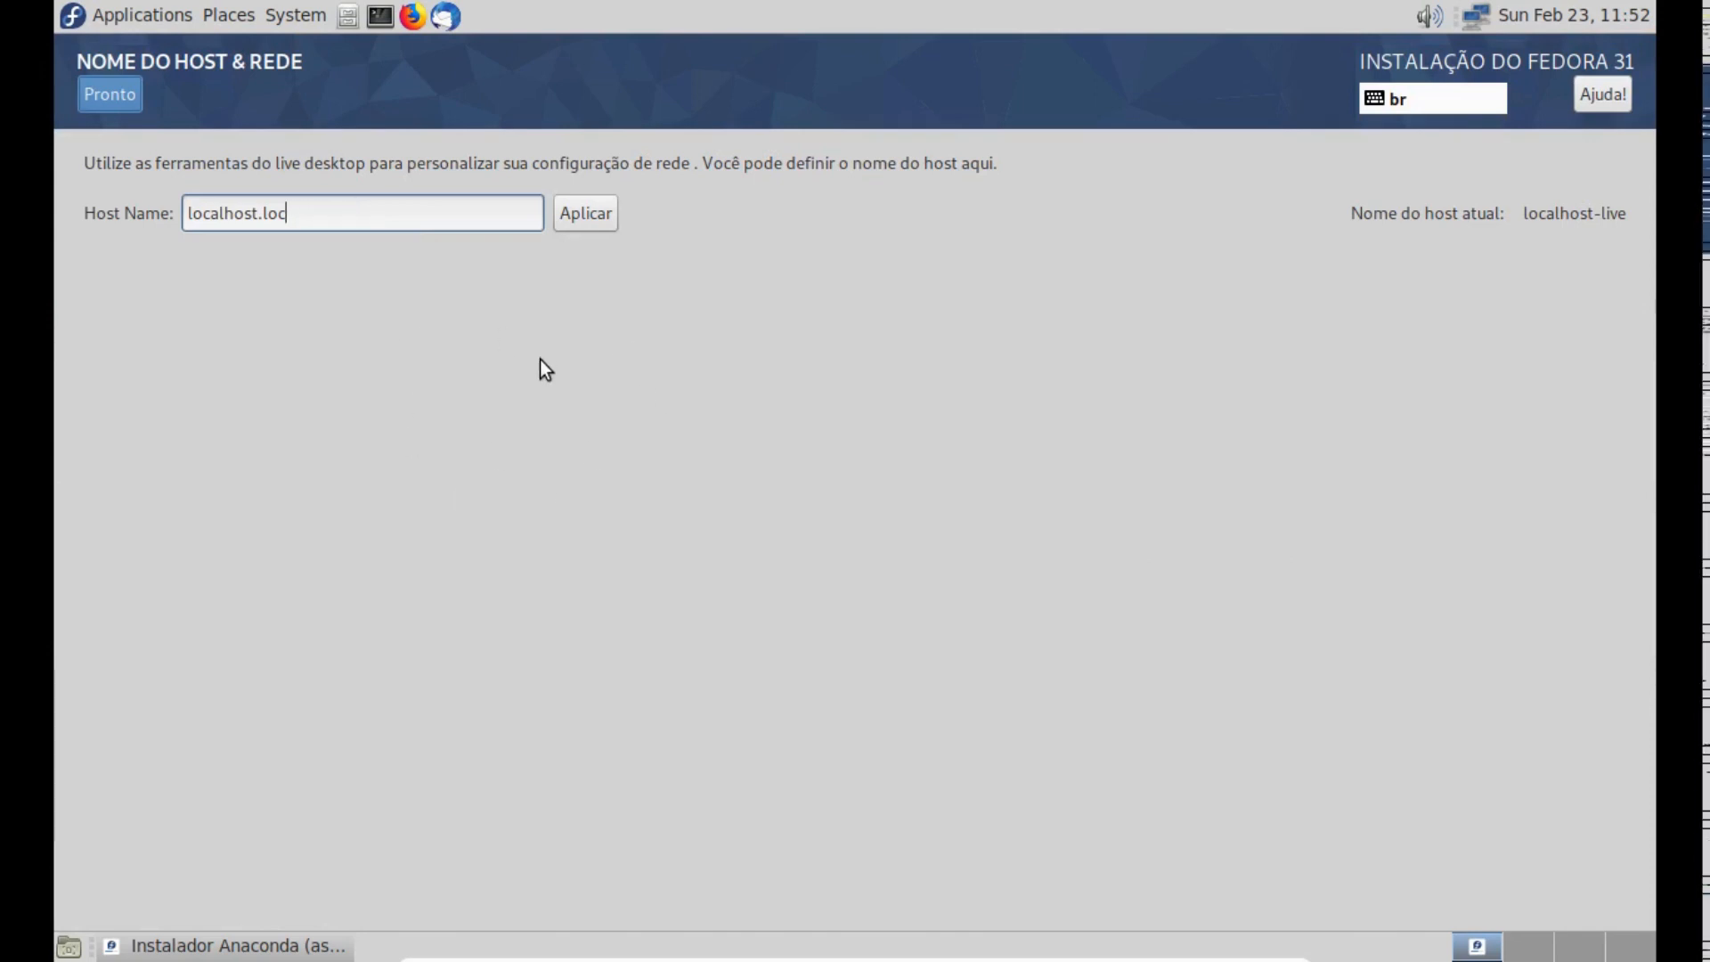
{"action": "key", "text": "BackSpace"}
{"action": "key", "text": "BackSpace"}
{"action": "key", "text": "BackSpace"}
{"action": "key", "text": "BackSpace"}
{"action": "key", "text": "BackSpace"}
{"action": "key", "text": "BackSpace"}
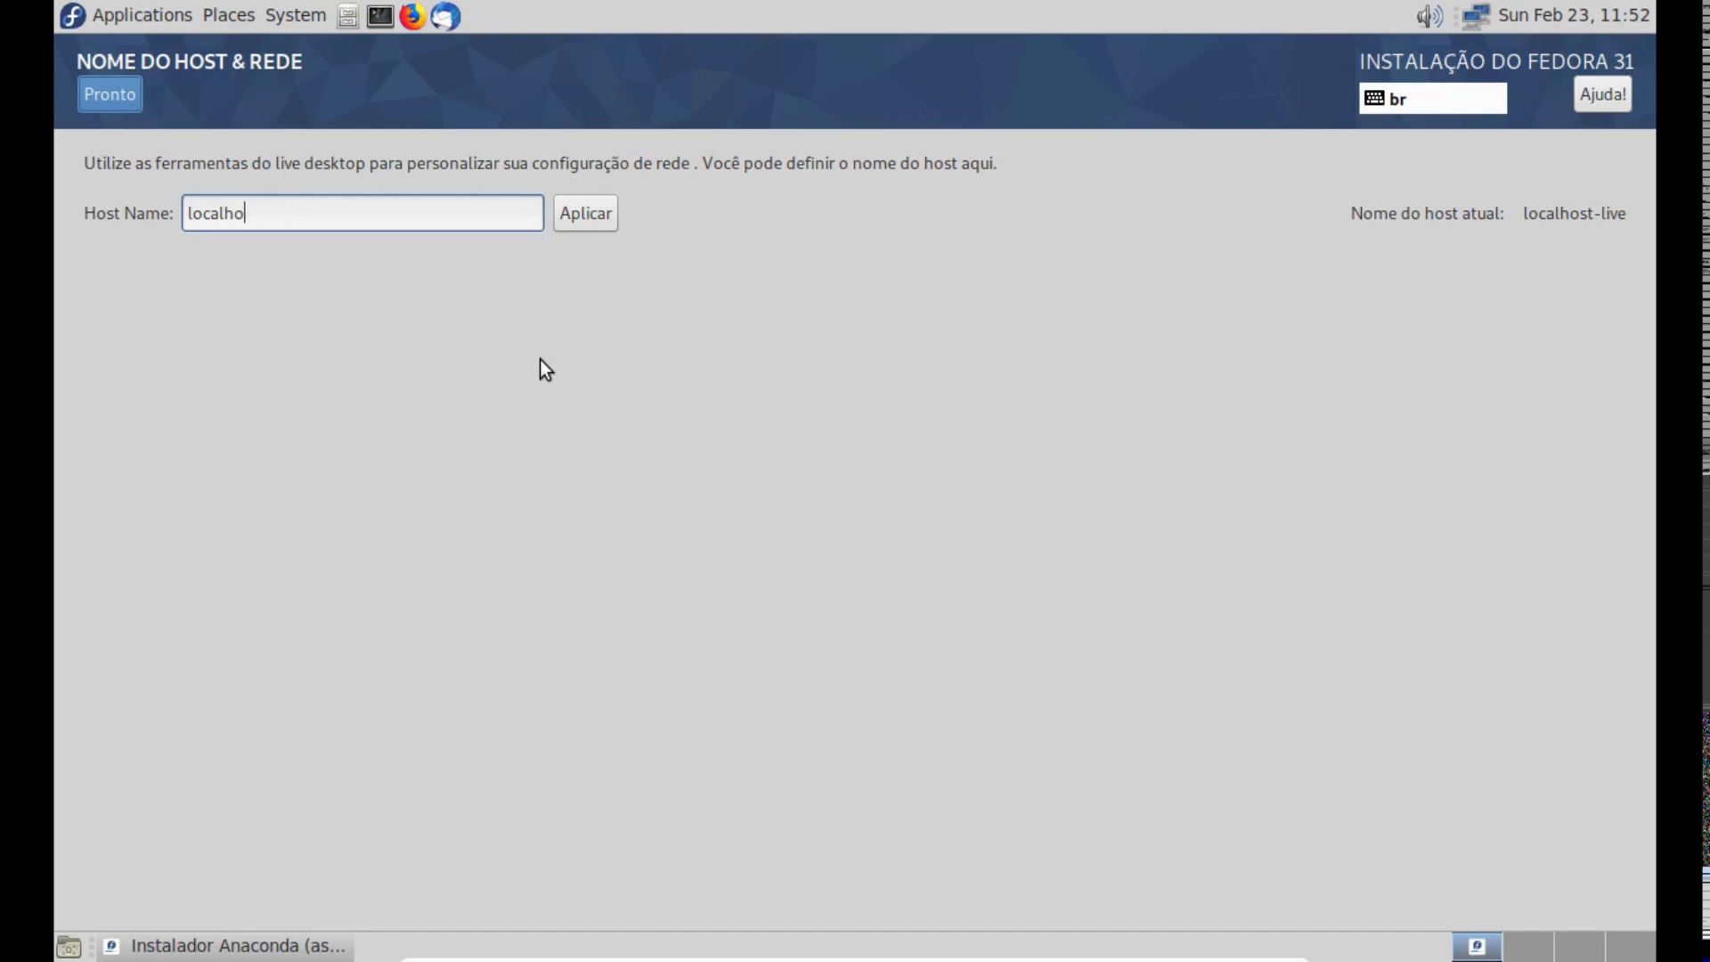
{"action": "key", "text": "BackSpace"}
{"action": "key", "text": "BackSpace"}
{"action": "key", "text": "BackSpace"}
{"action": "key", "text": "BackSpace"}
{"action": "key", "text": "BackSpace"}
{"action": "key", "text": "BackSpace"}
{"action": "key", "text": "BackSpace"}
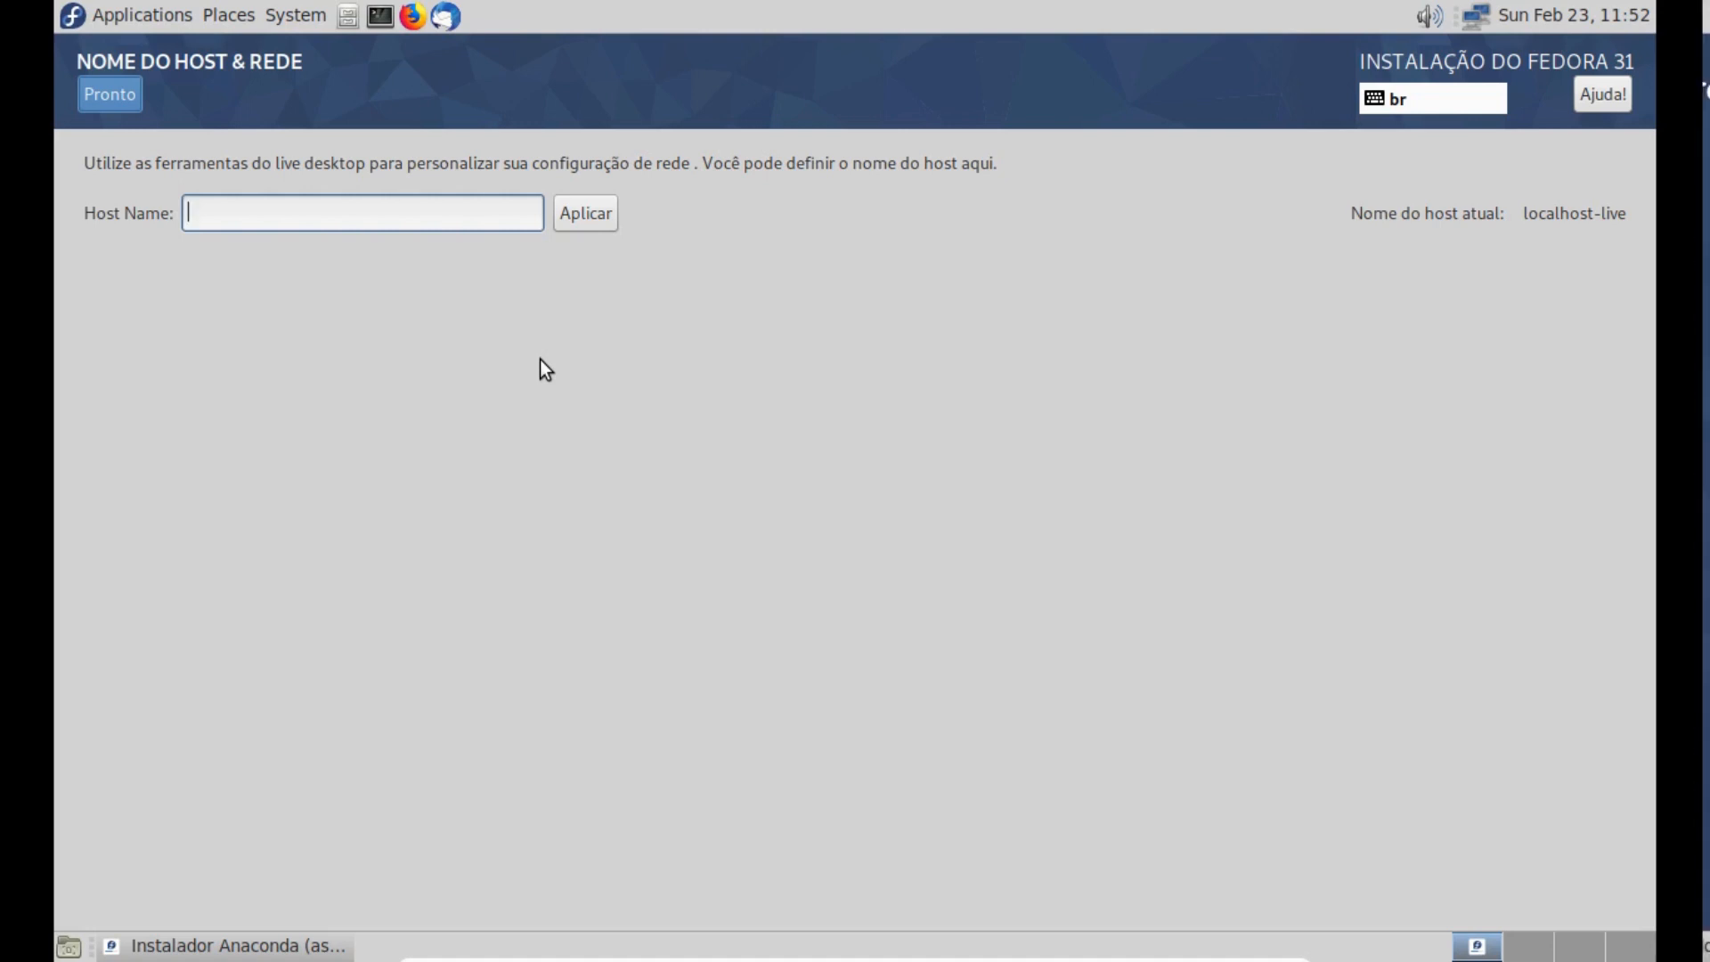
{"action": "type", "text": "treino"}
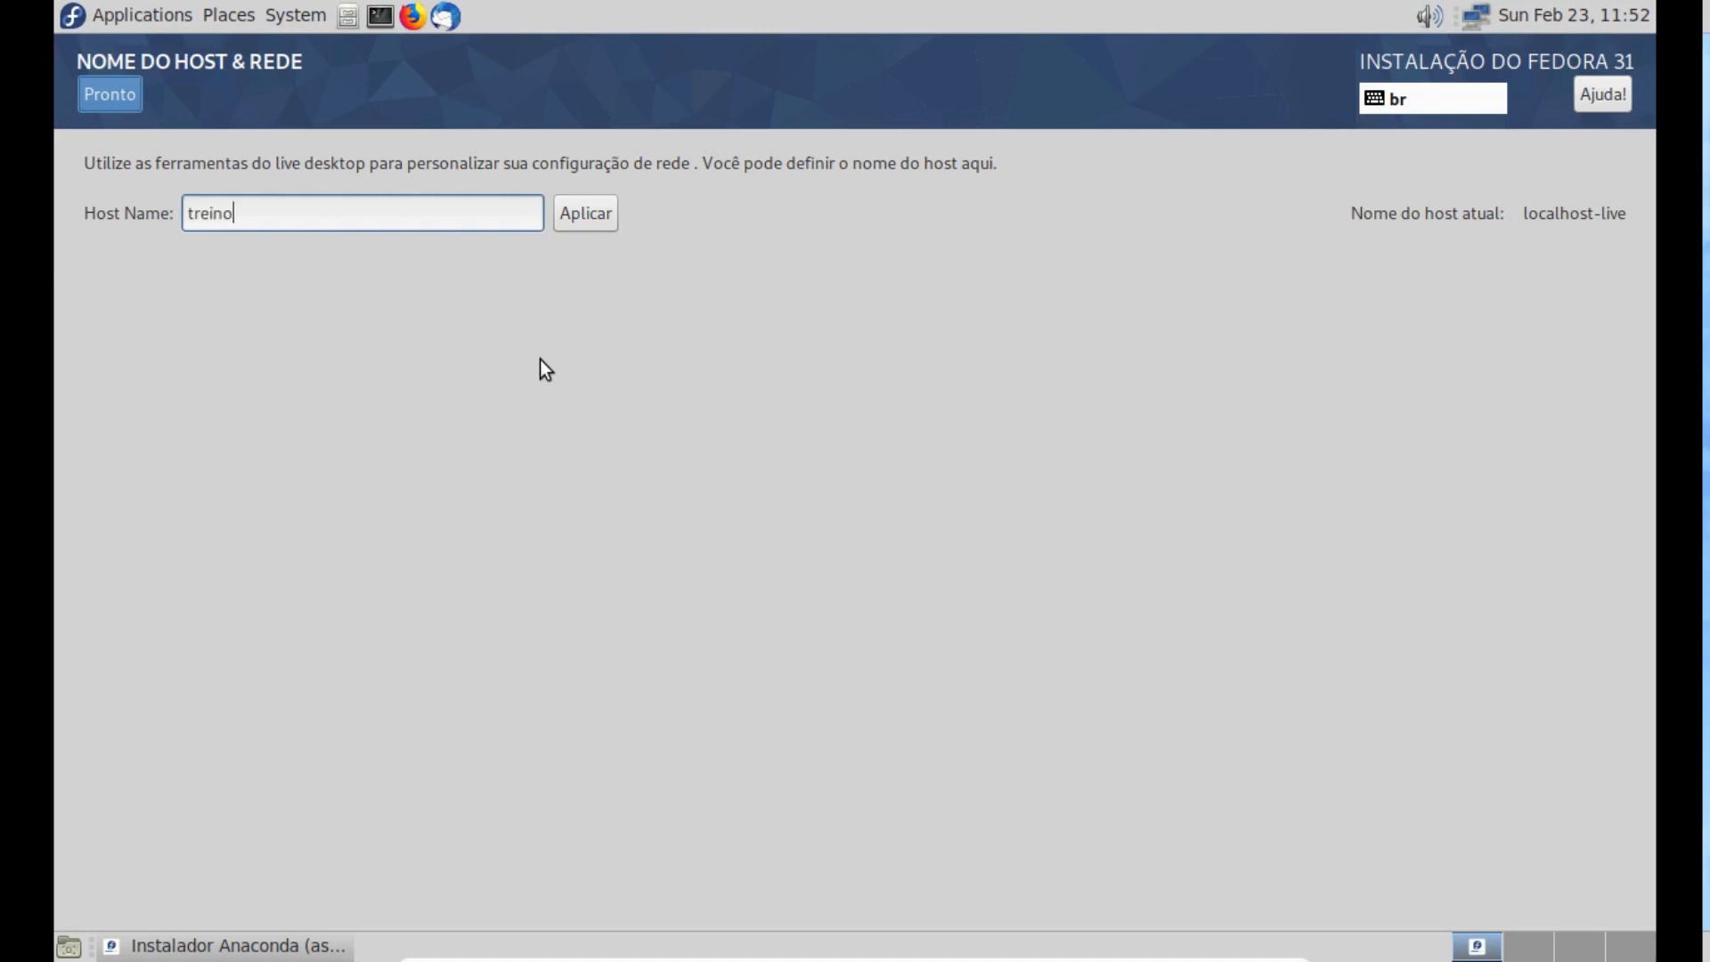
{"action": "left_click", "coordinate": [585, 216]}
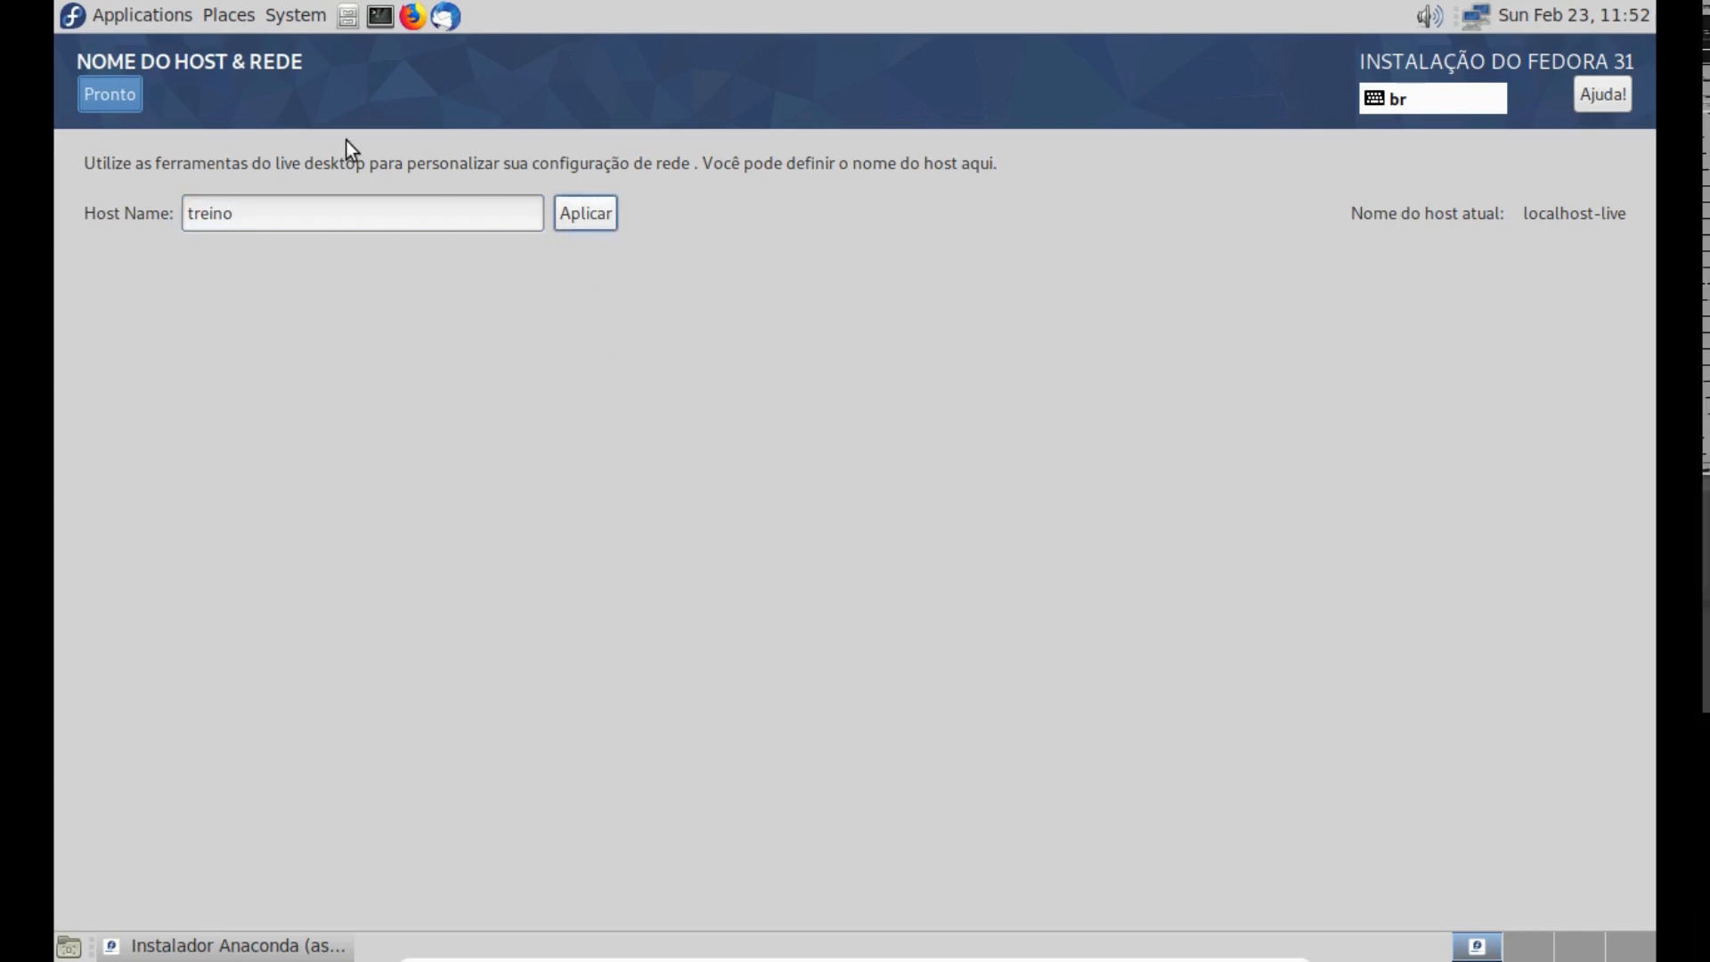
{"action": "left_click", "coordinate": [123, 93]}
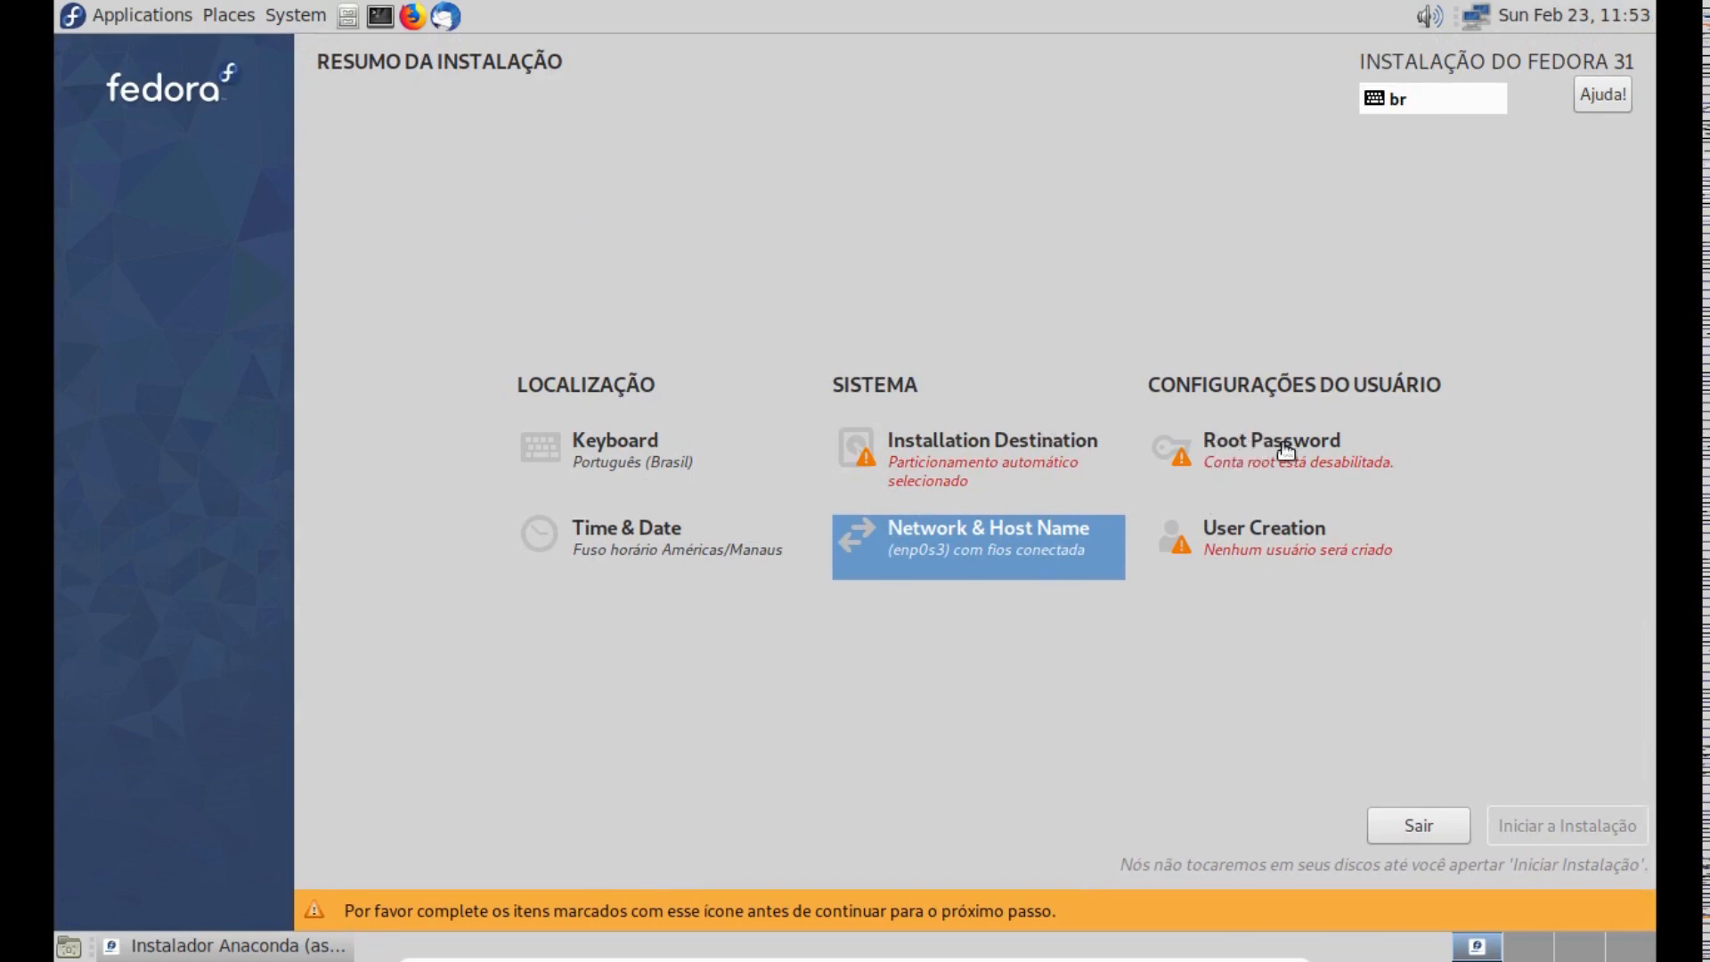
- Fill in the new user's full name and user name, and enter and confirm the account password
{"action": "left_click", "coordinate": [1278, 528]}
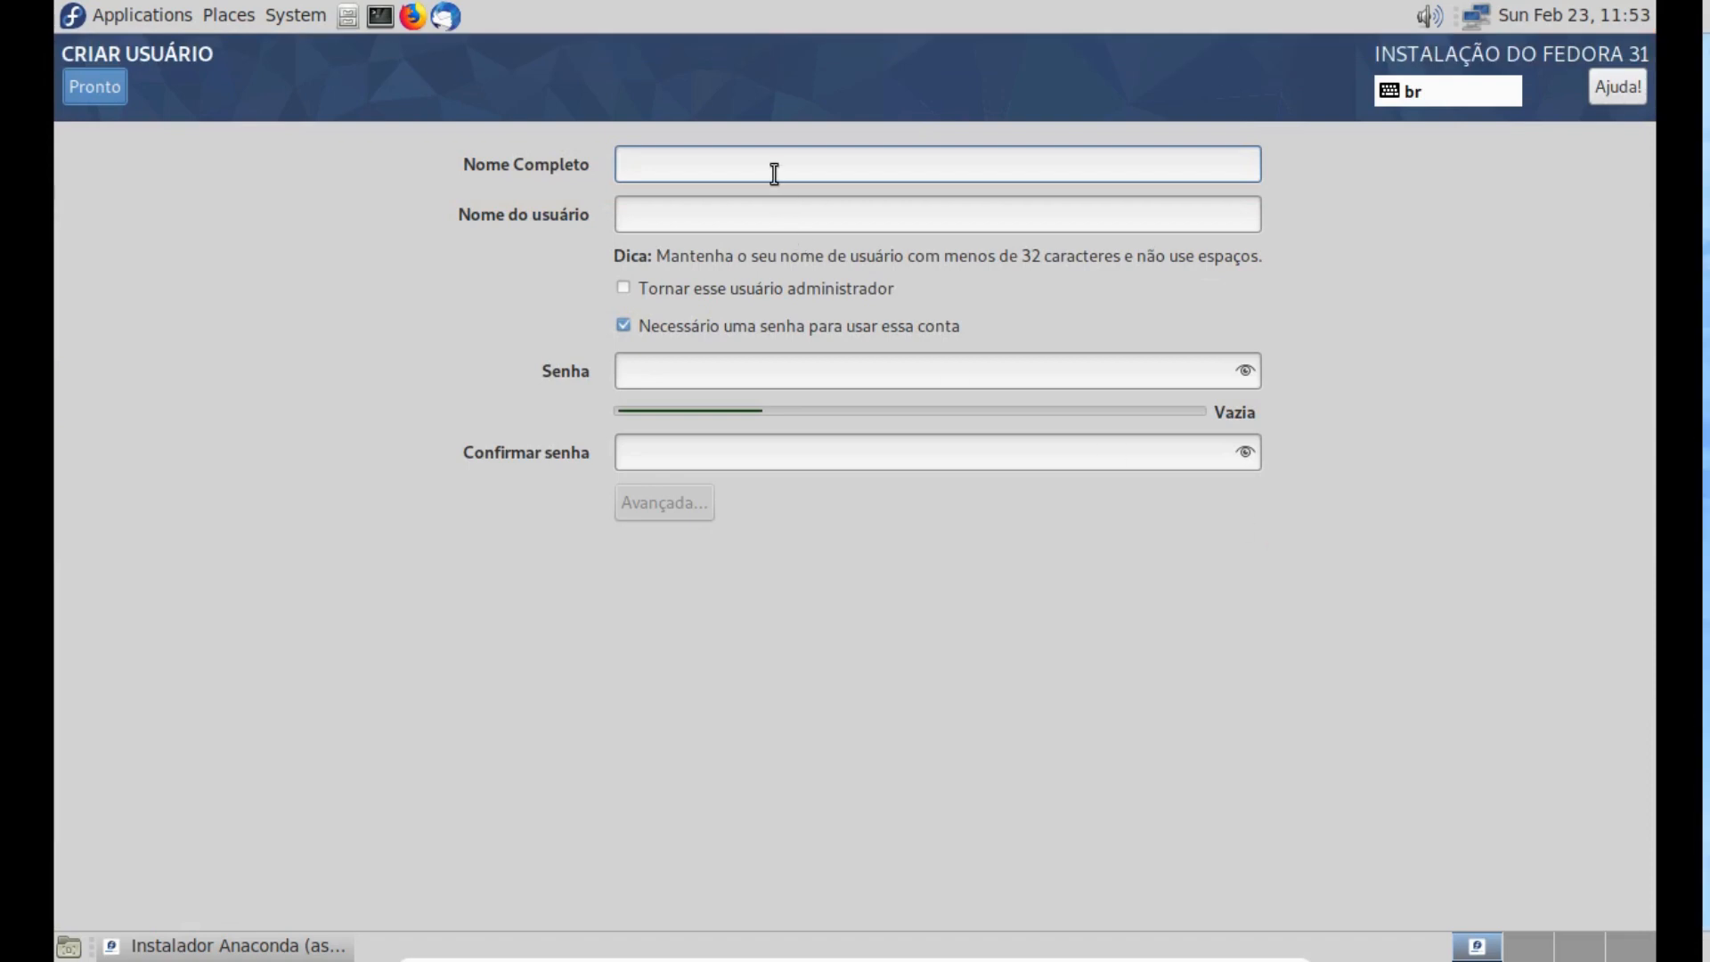
{"action": "key", "text": "Tab"}
{"action": "key", "text": "Tab"}
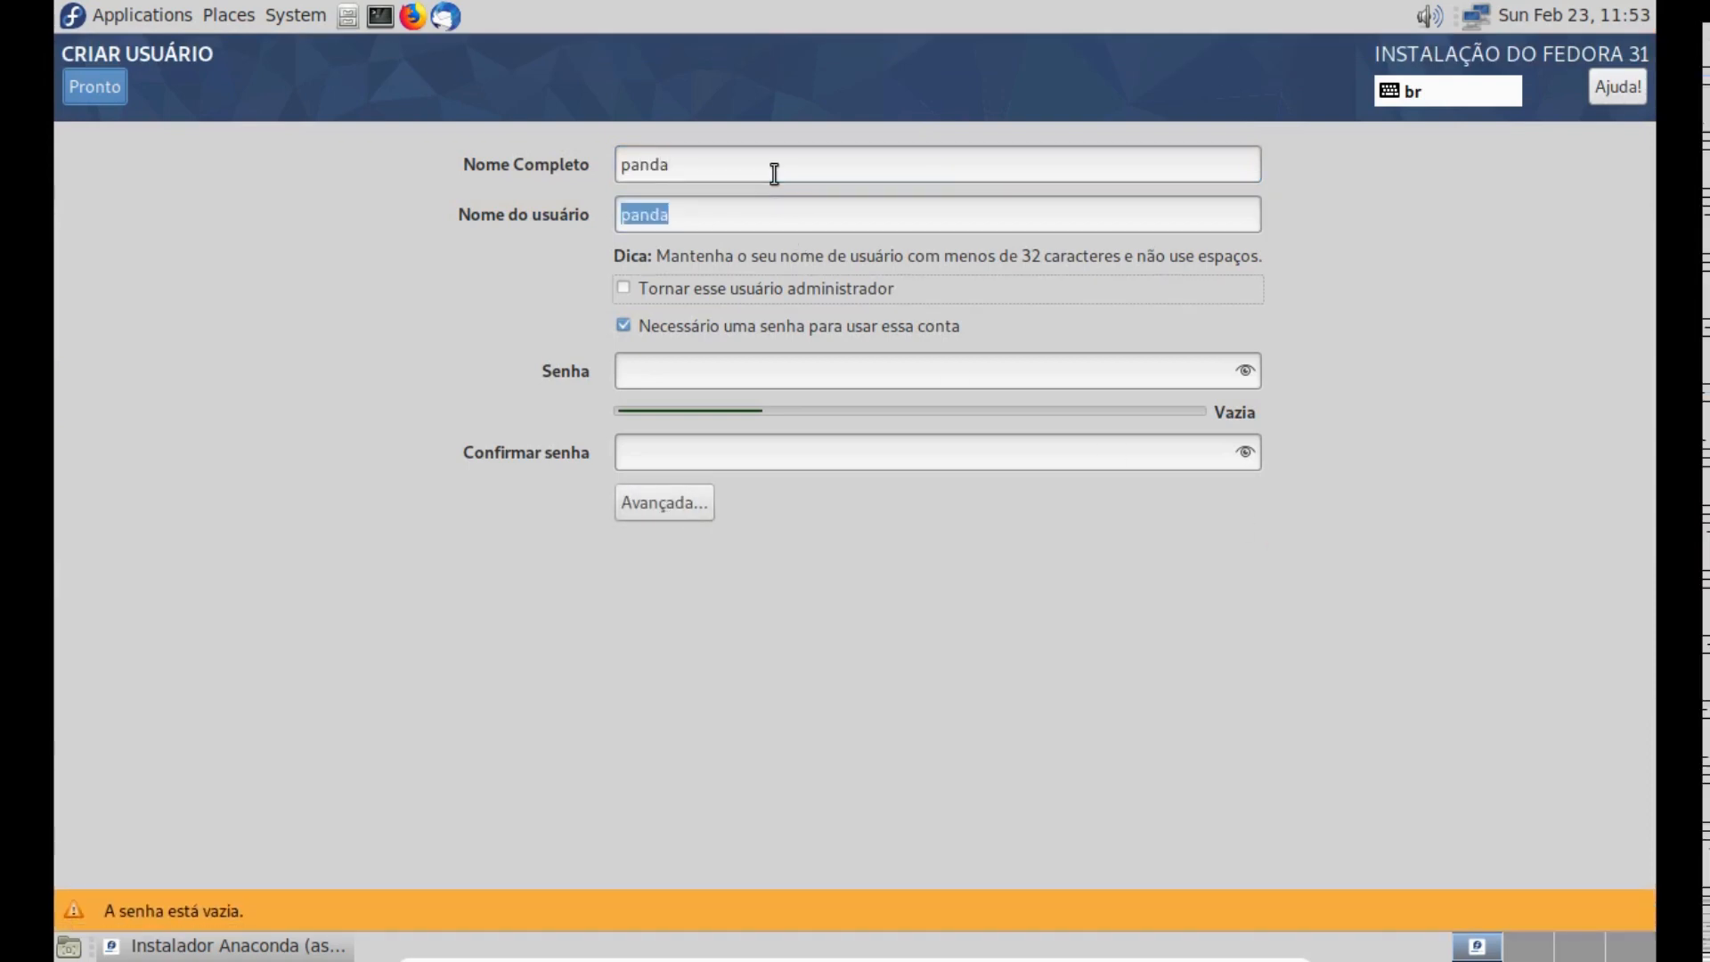
{"action": "left_click", "coordinate": [777, 374]}
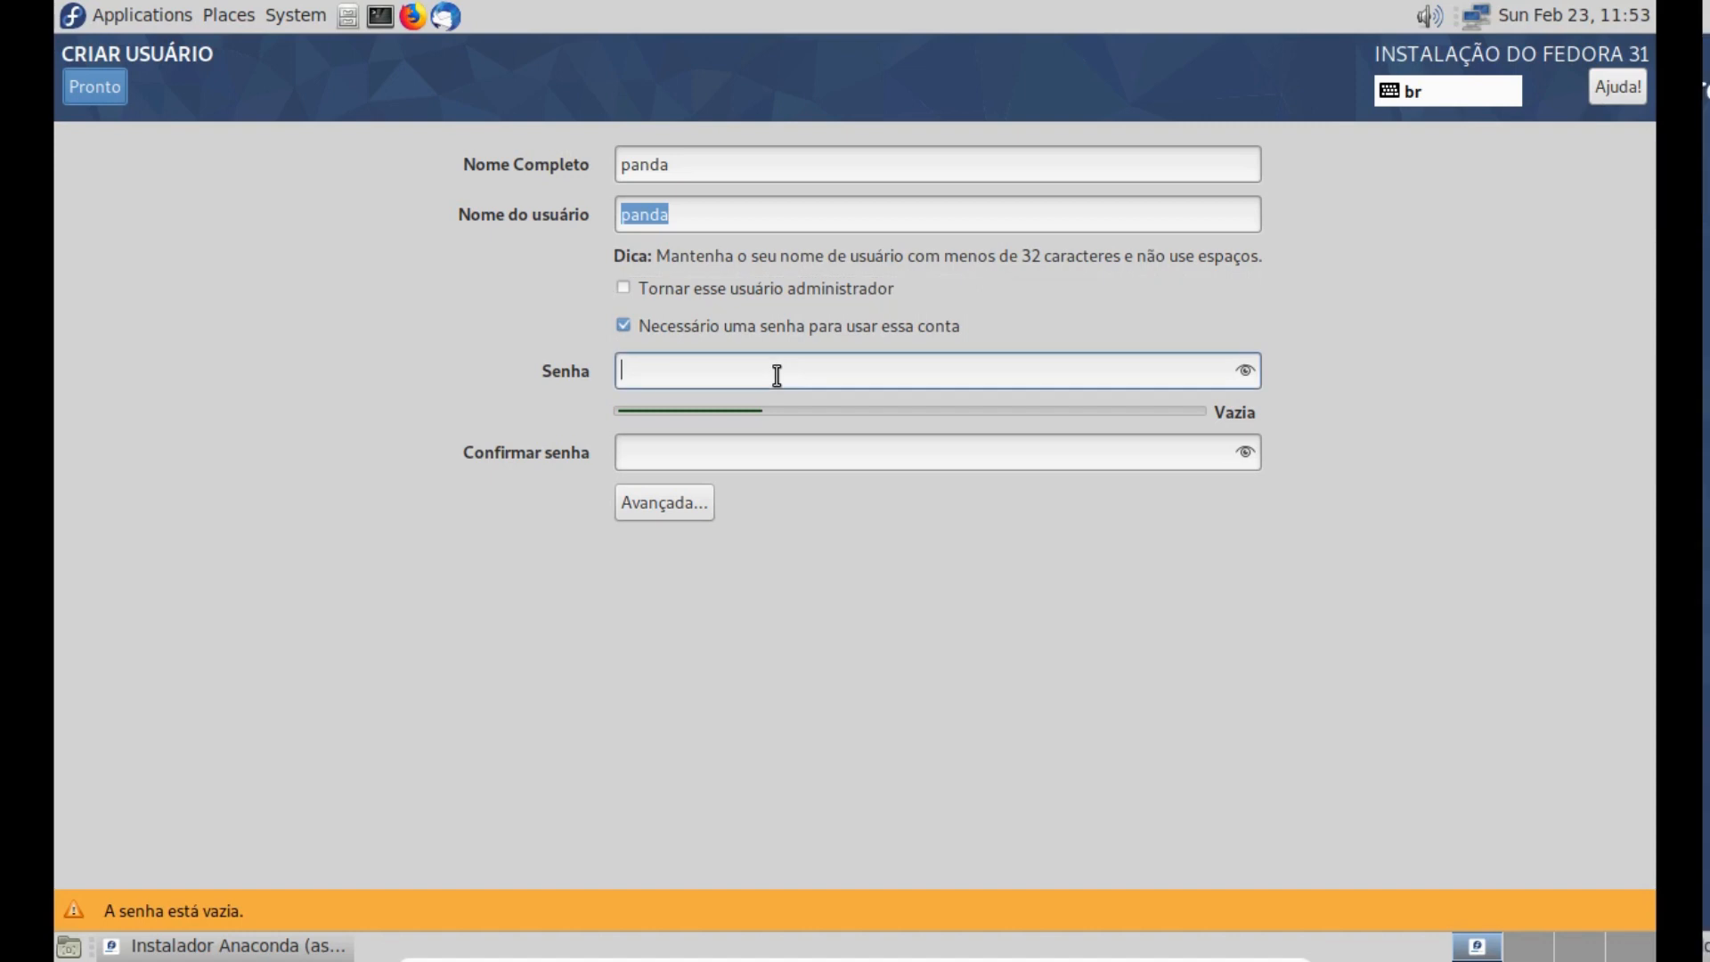
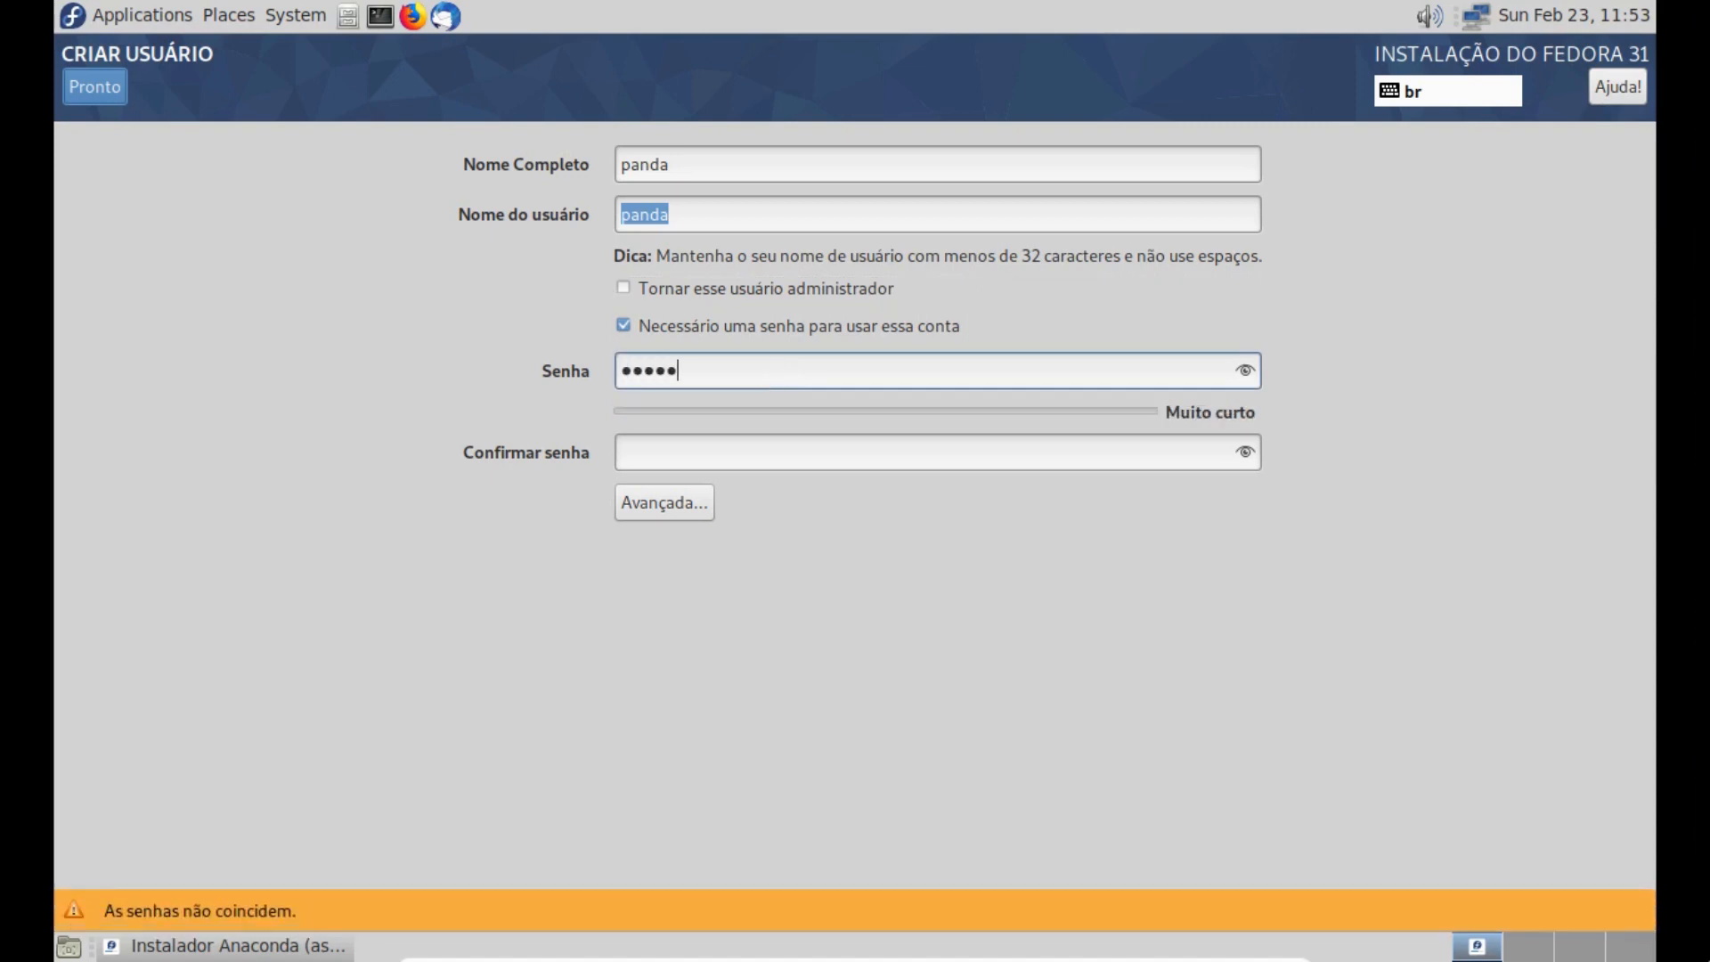
{"action": "key", "text": "Tab"}
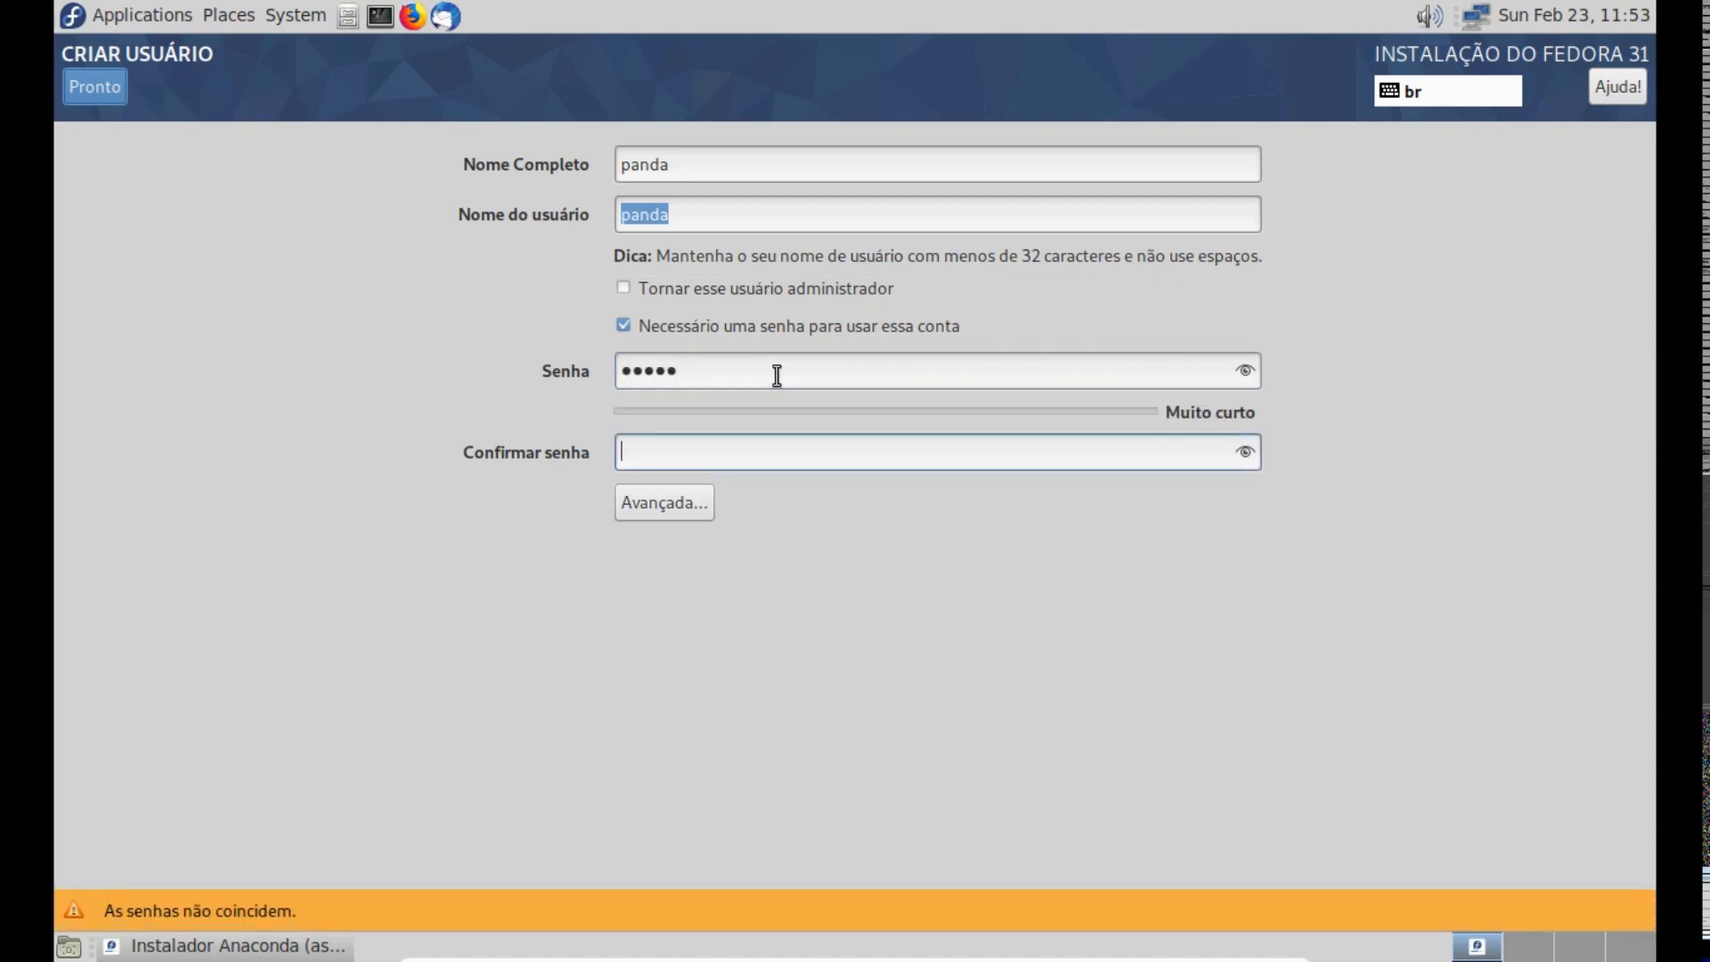
{"action": "key", "text": "Tab"}
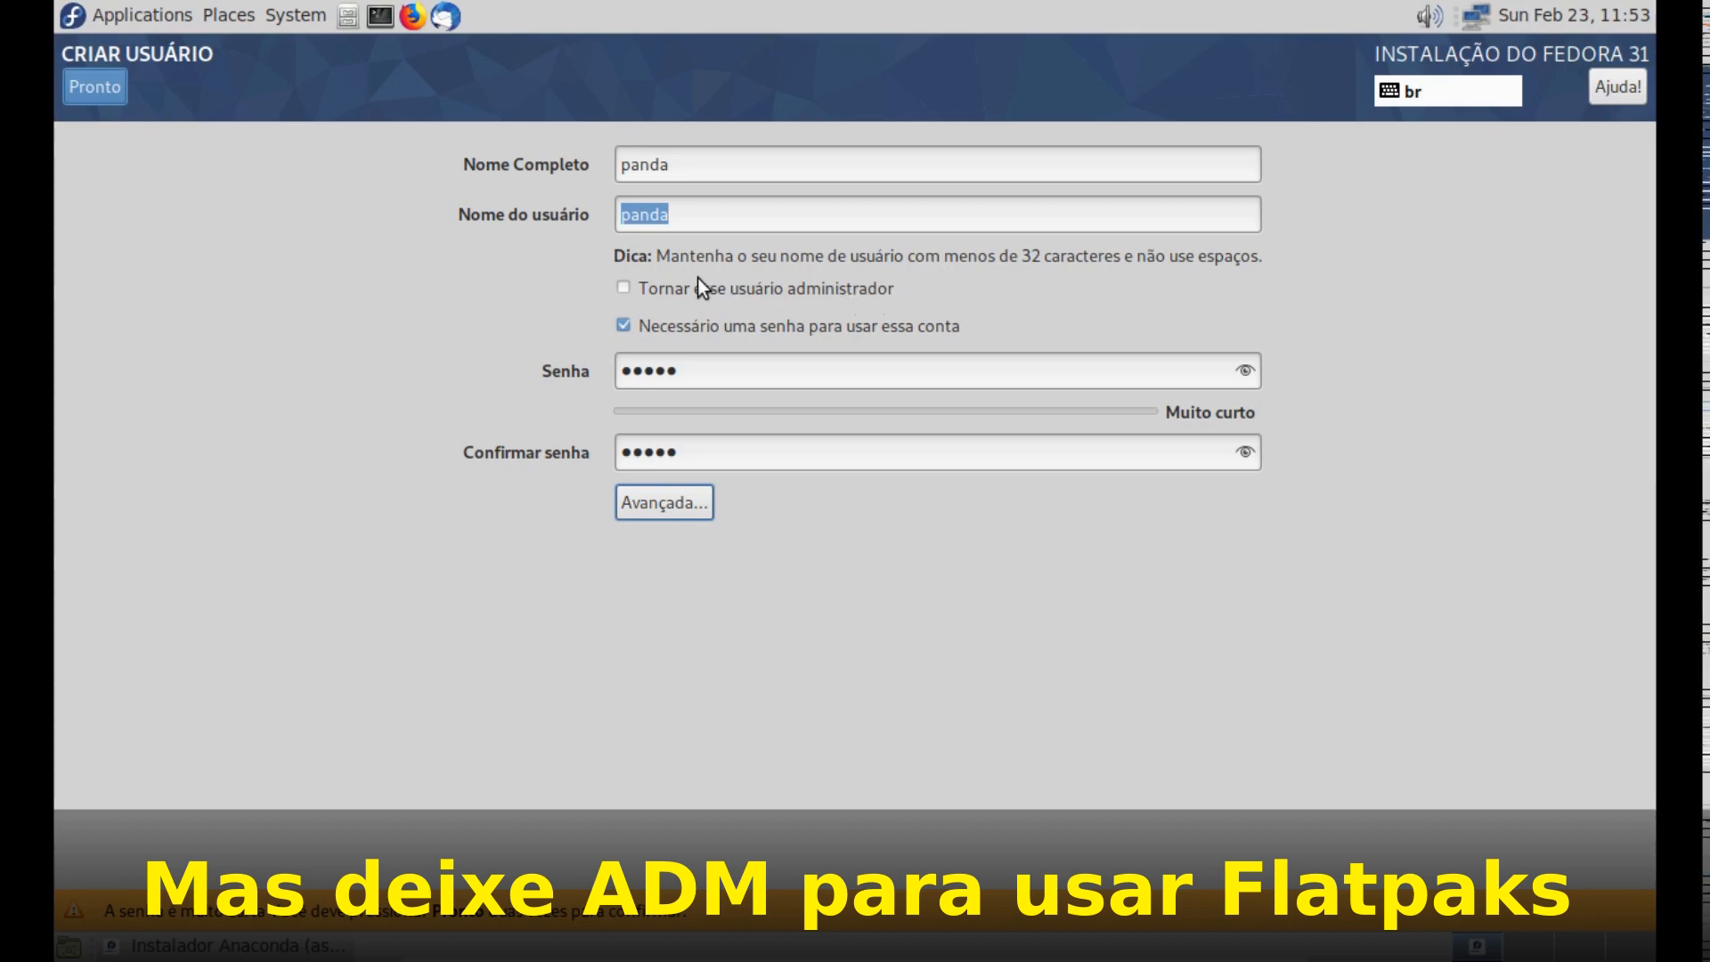
- Make the new user an administrator, accept the weak password and return to the installation summary
{"action": "left_click", "coordinate": [677, 293]}
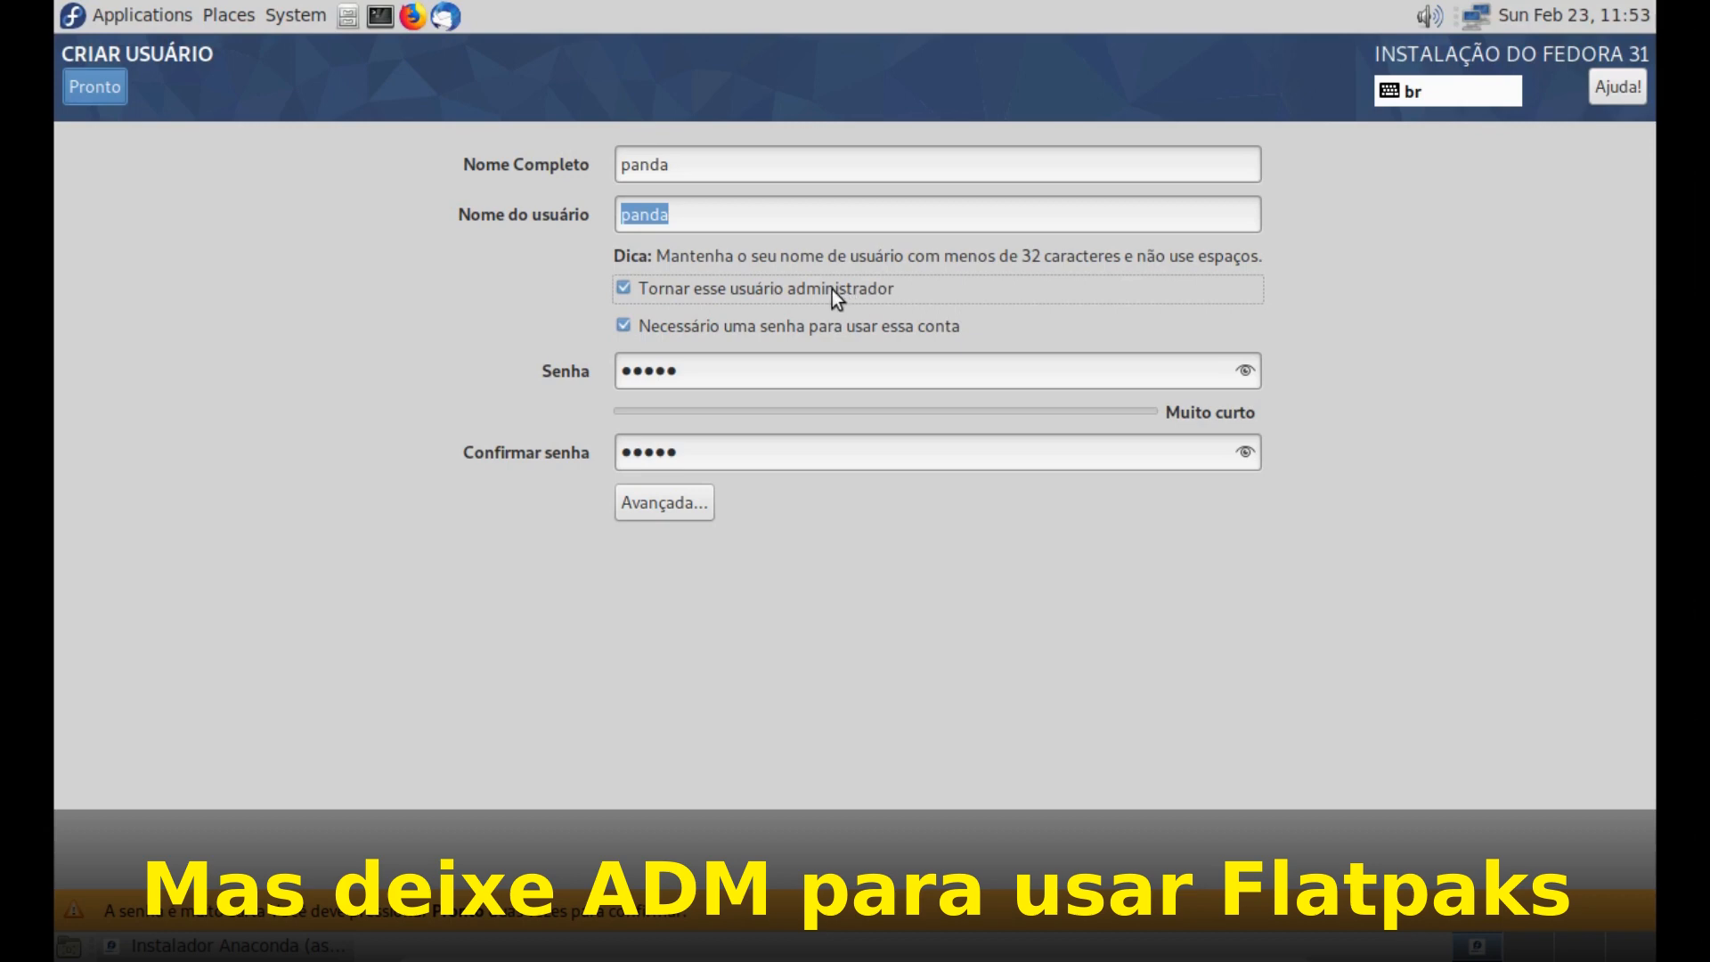
{"action": "left_click", "coordinate": [765, 290]}
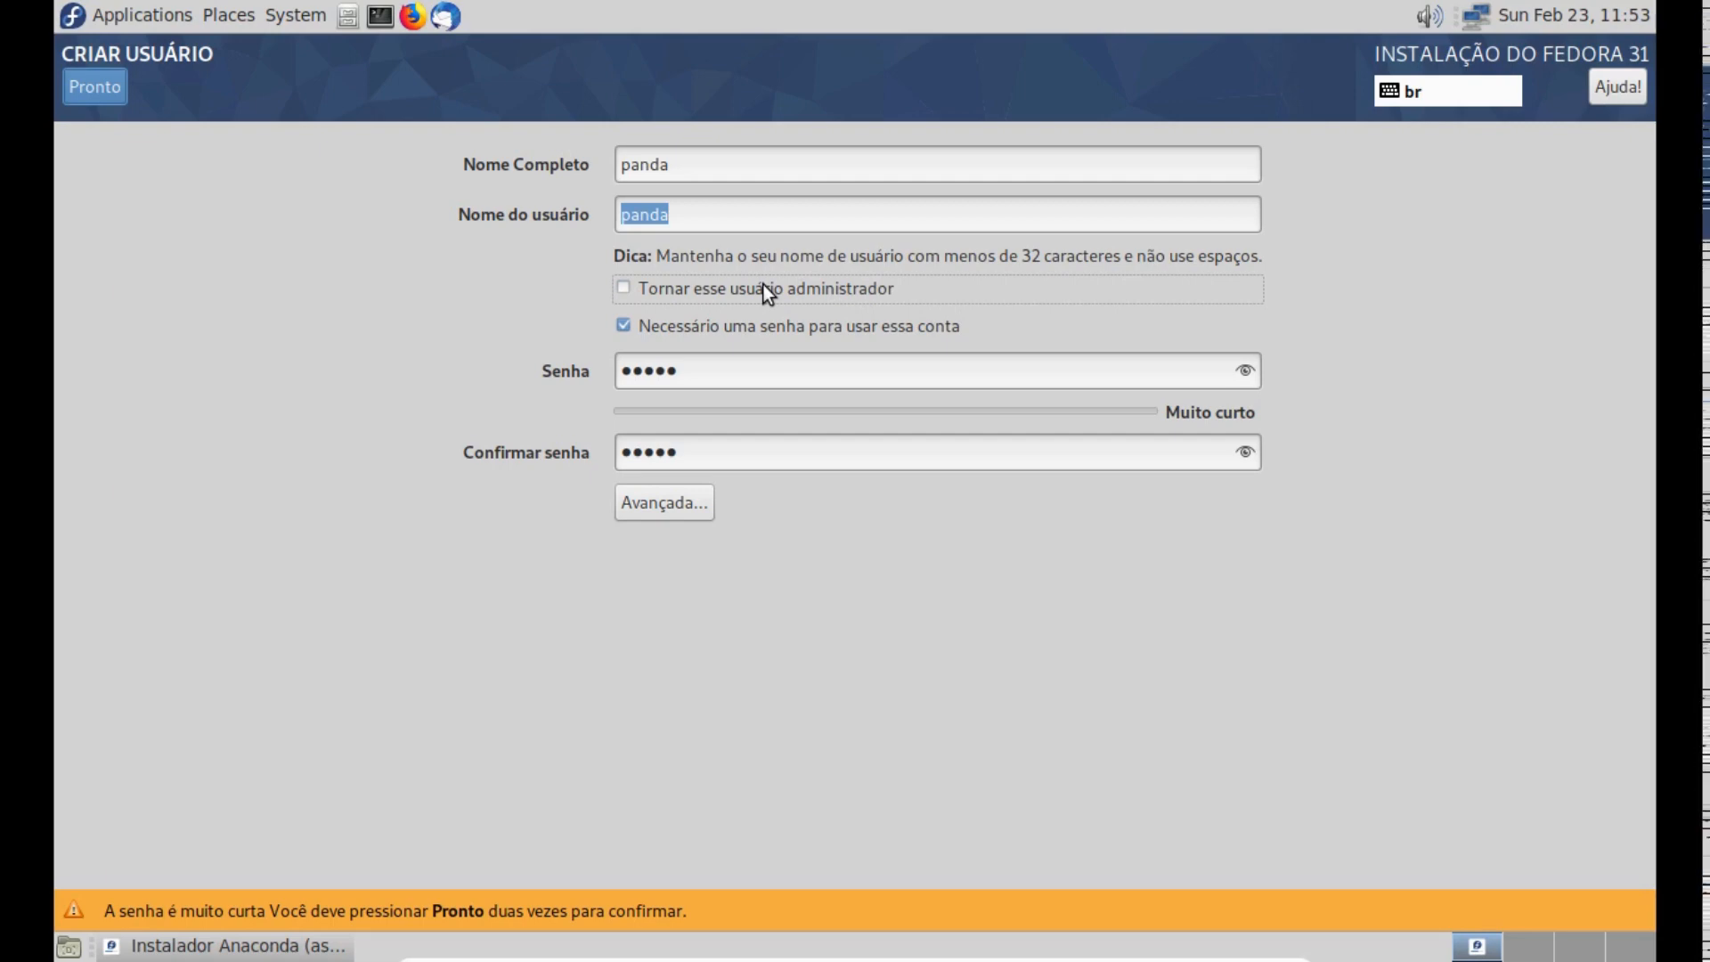
{"action": "left_click", "coordinate": [762, 285]}
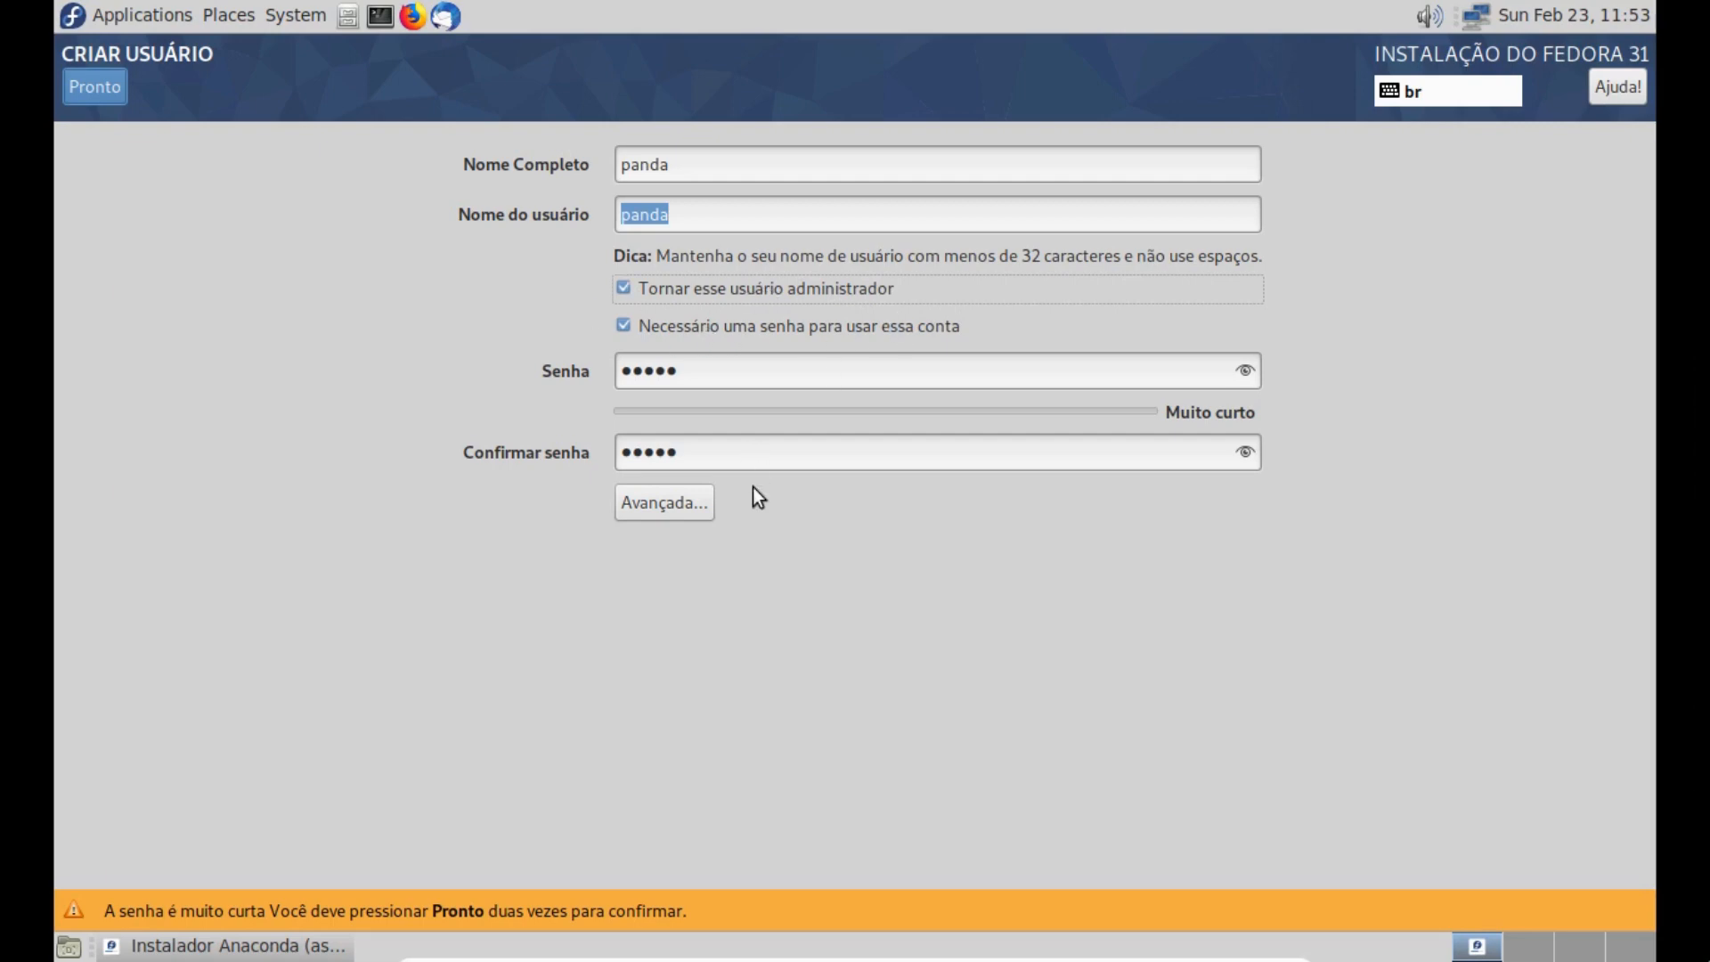
{"action": "left_click", "coordinate": [103, 87]}
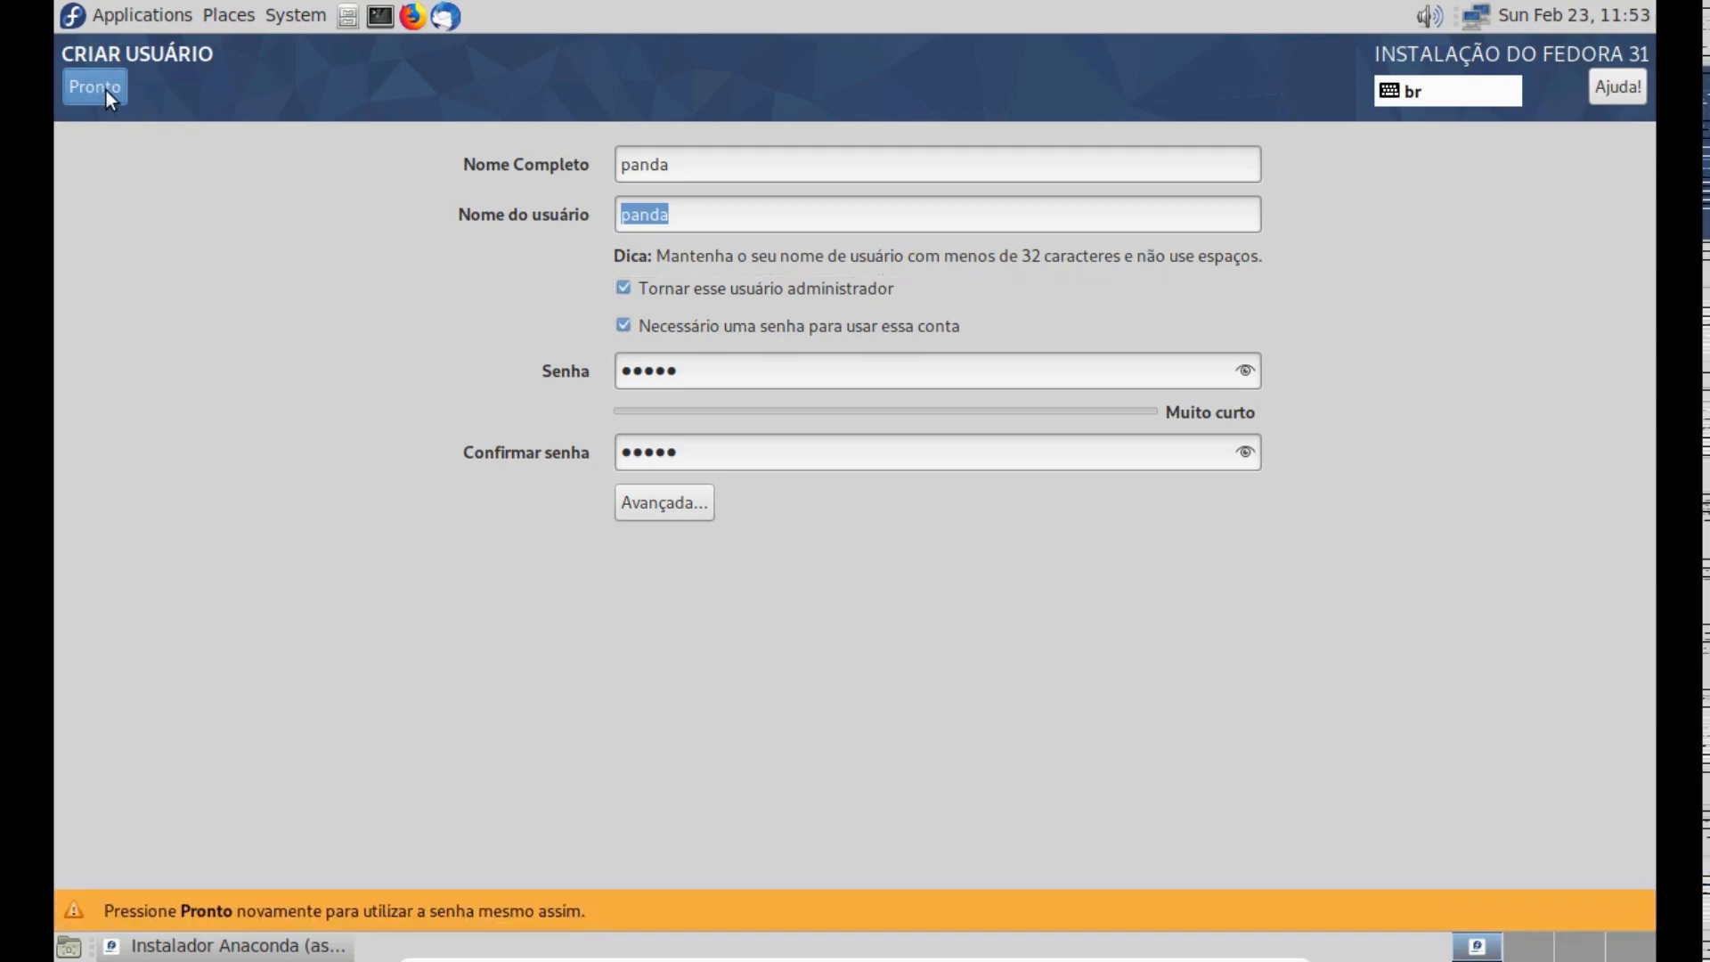
{"action": "left_click", "coordinate": [109, 89]}
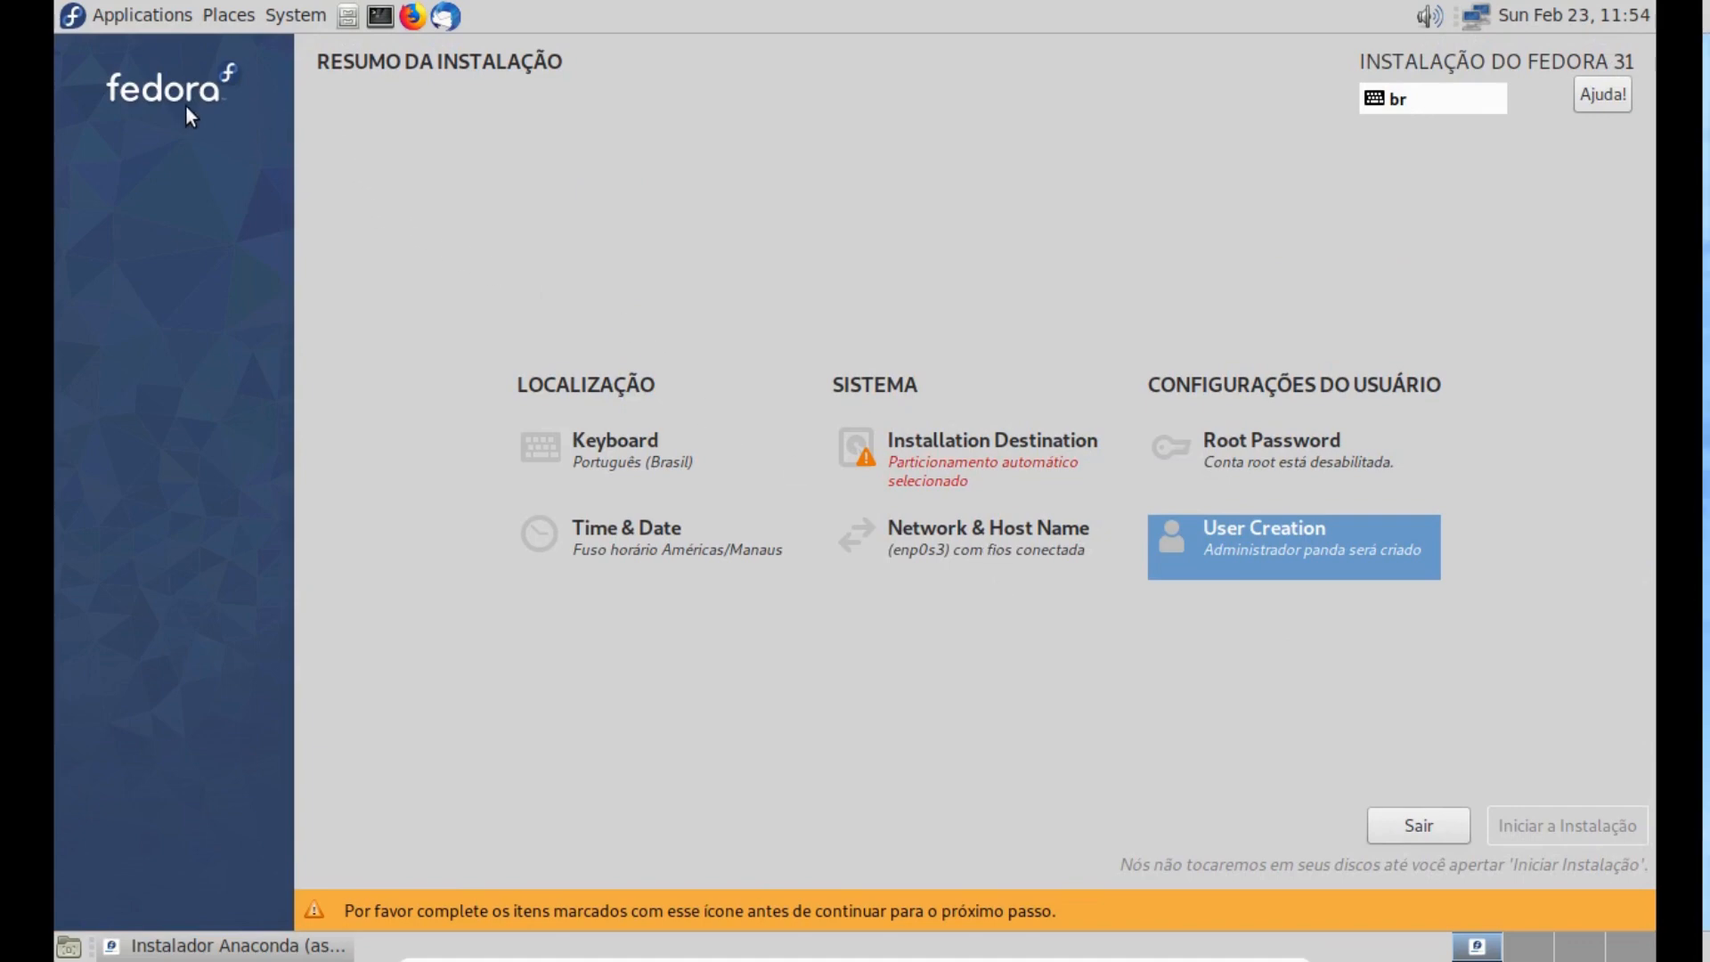
- Enter and confirm the root password, accept it despite its weakness and return to the installation summary
{"action": "left_click", "coordinate": [1288, 451]}
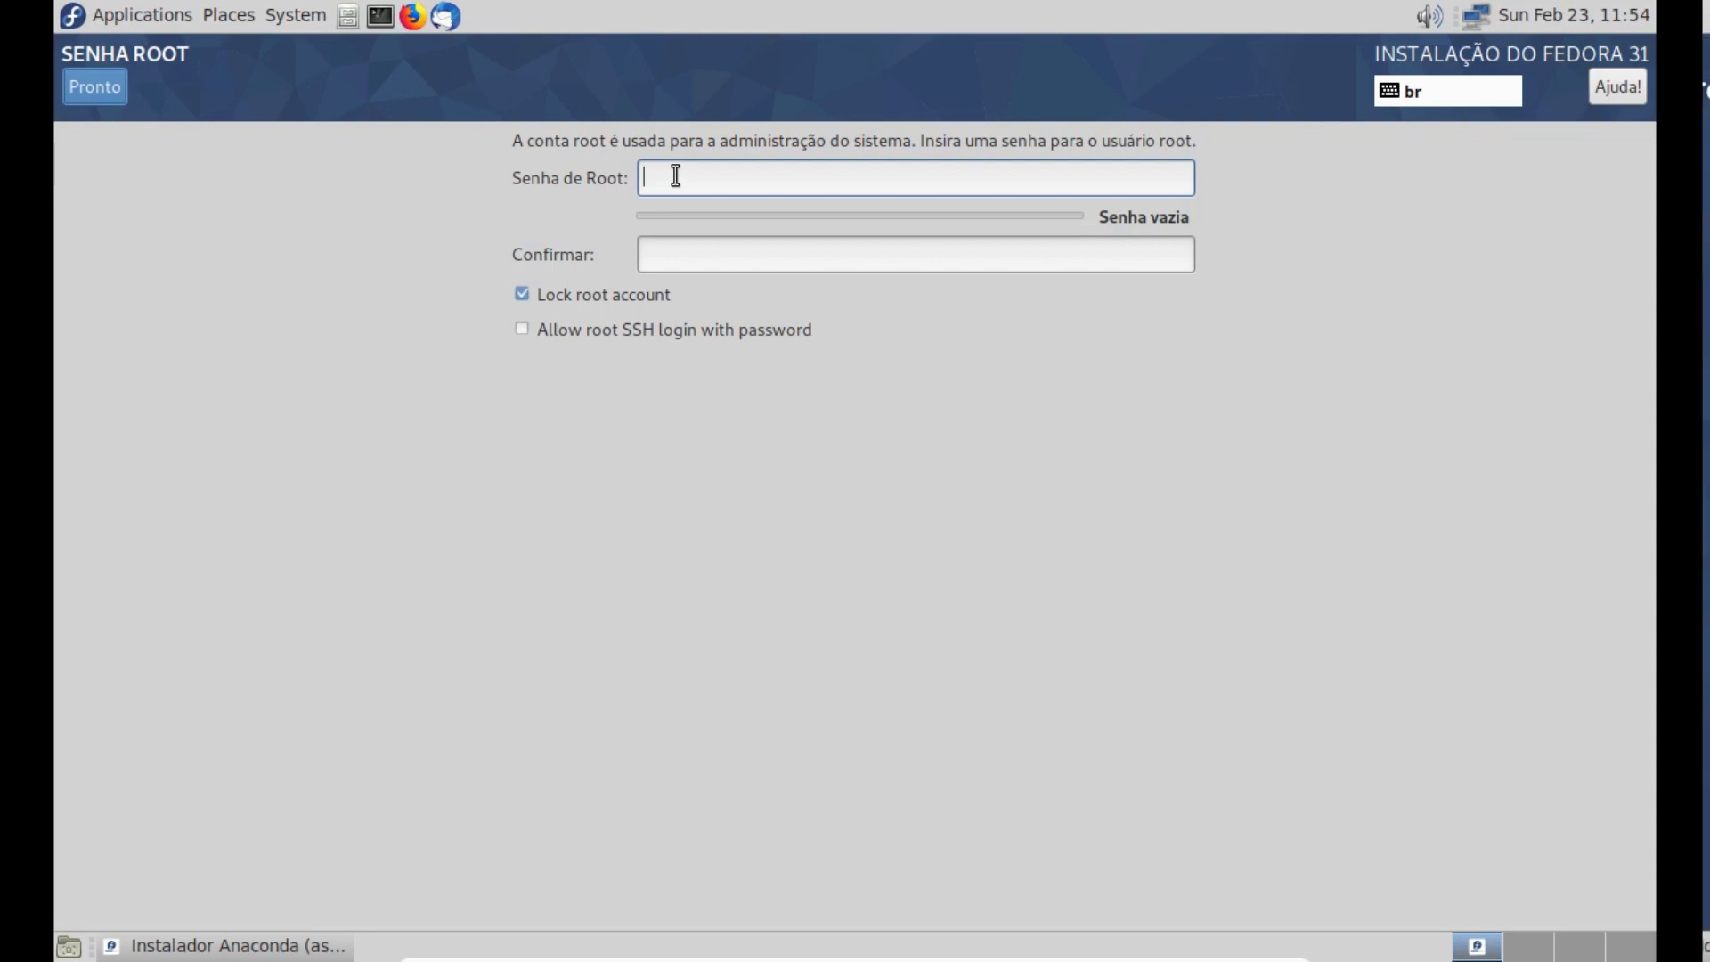
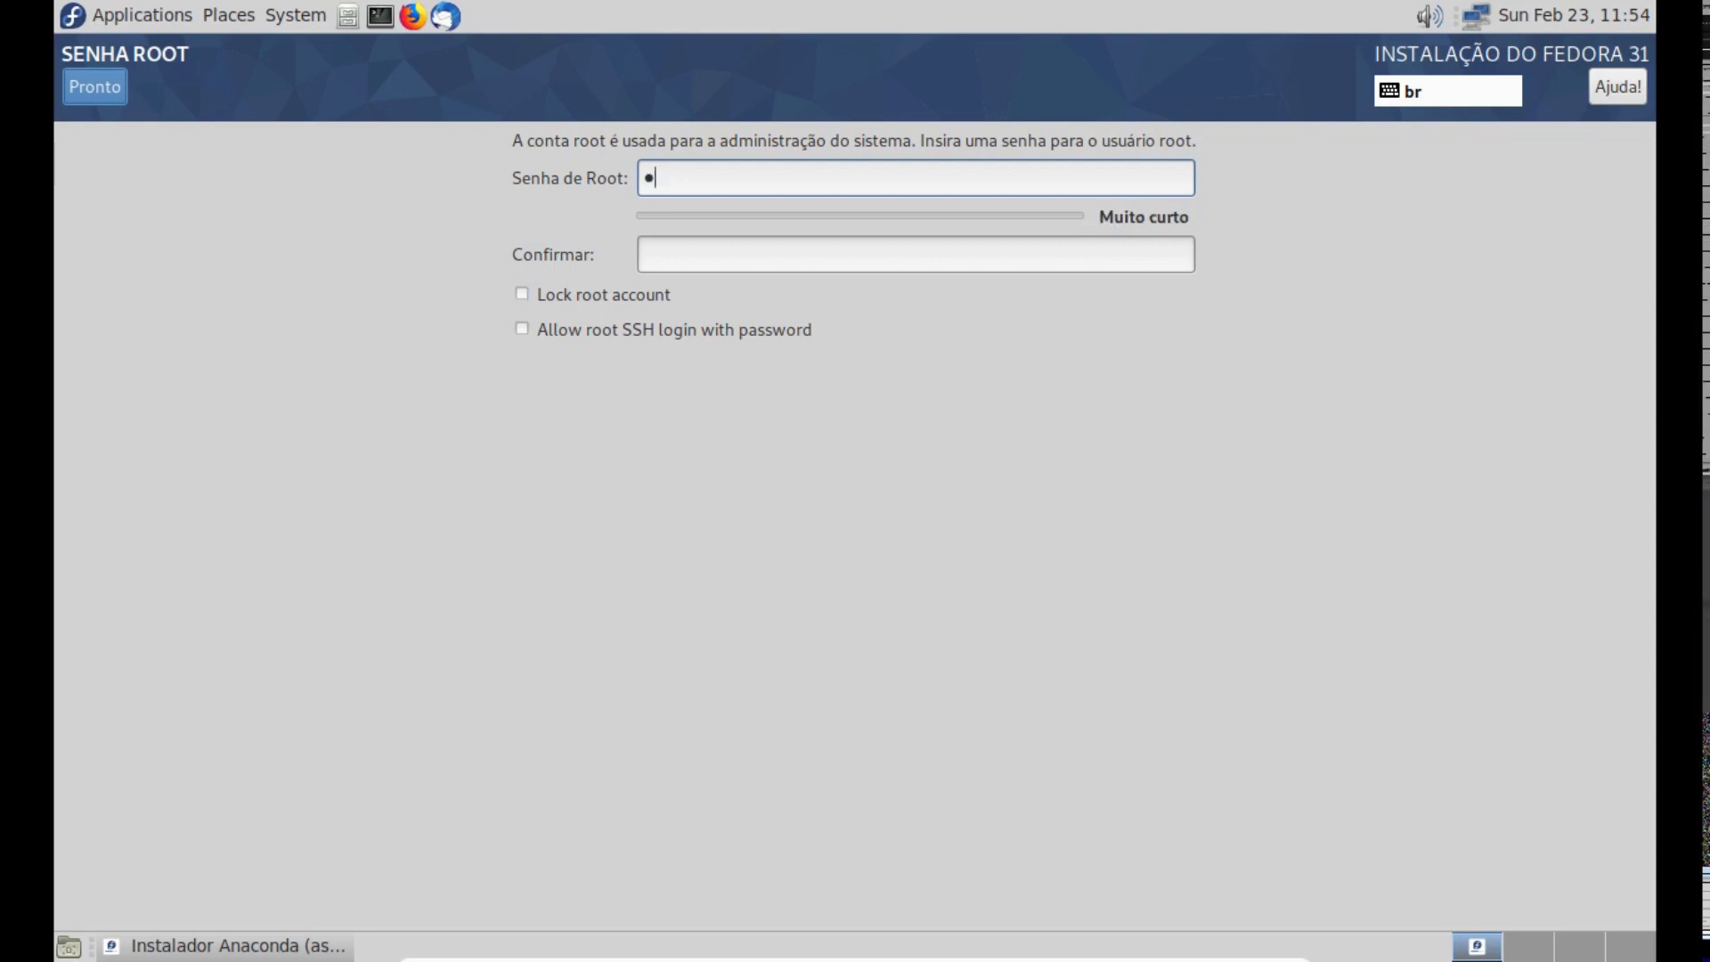
{"action": "key", "text": "Tab"}
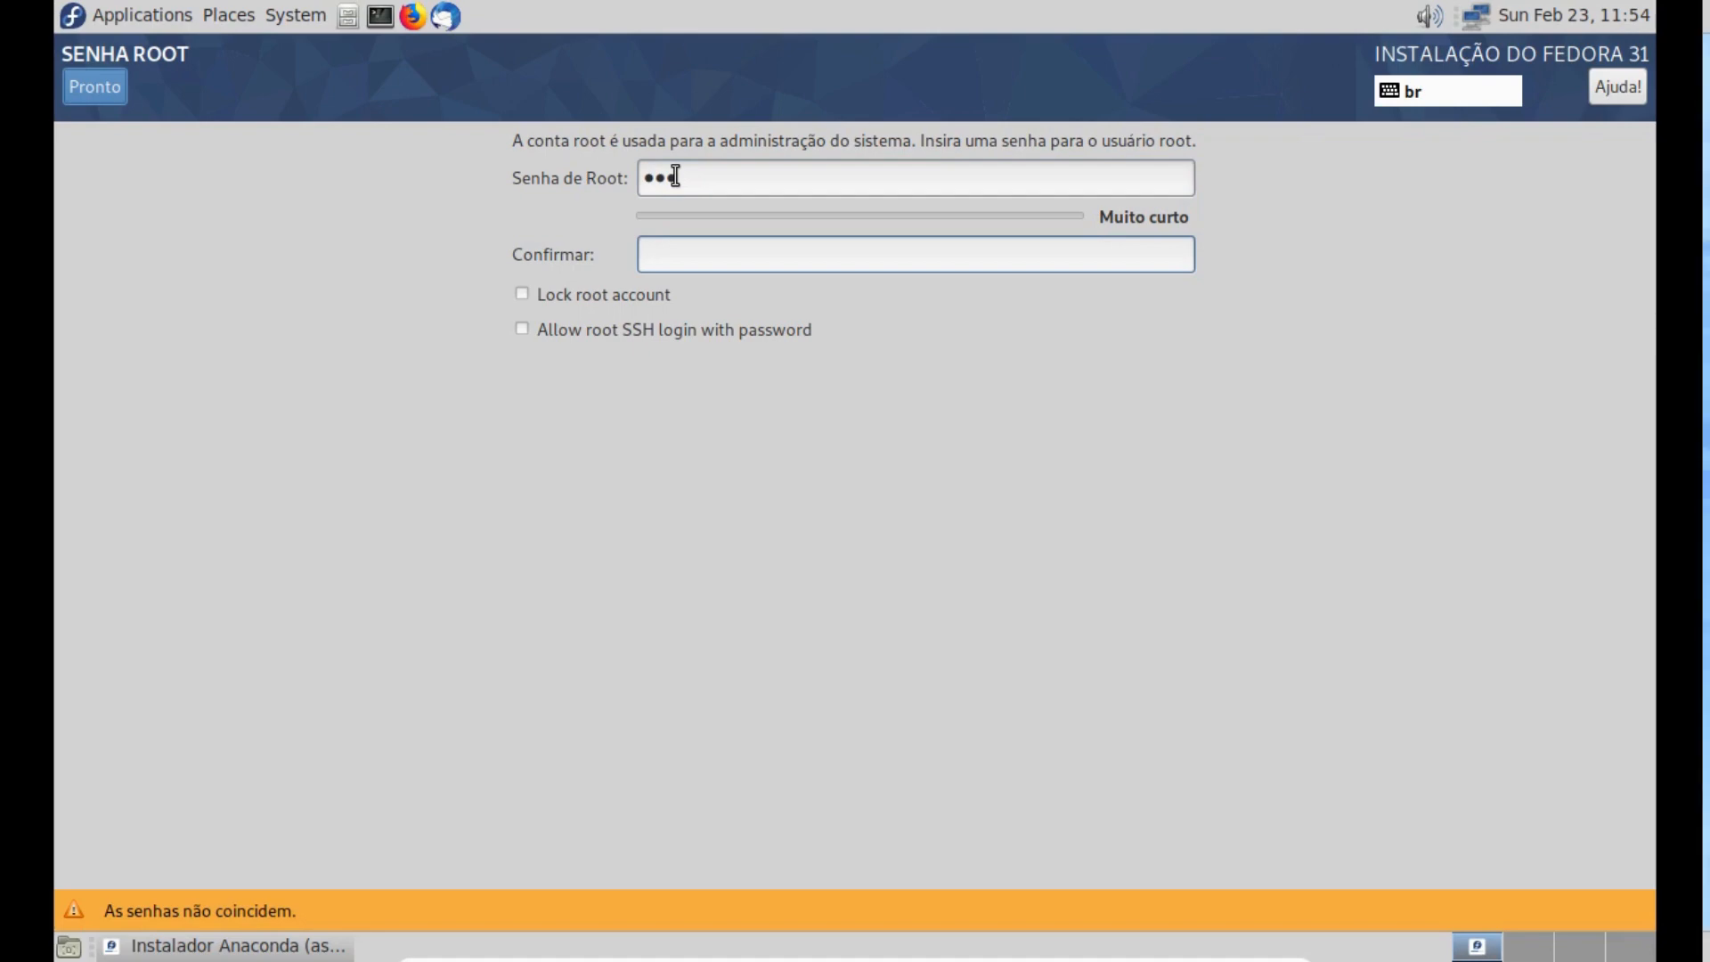
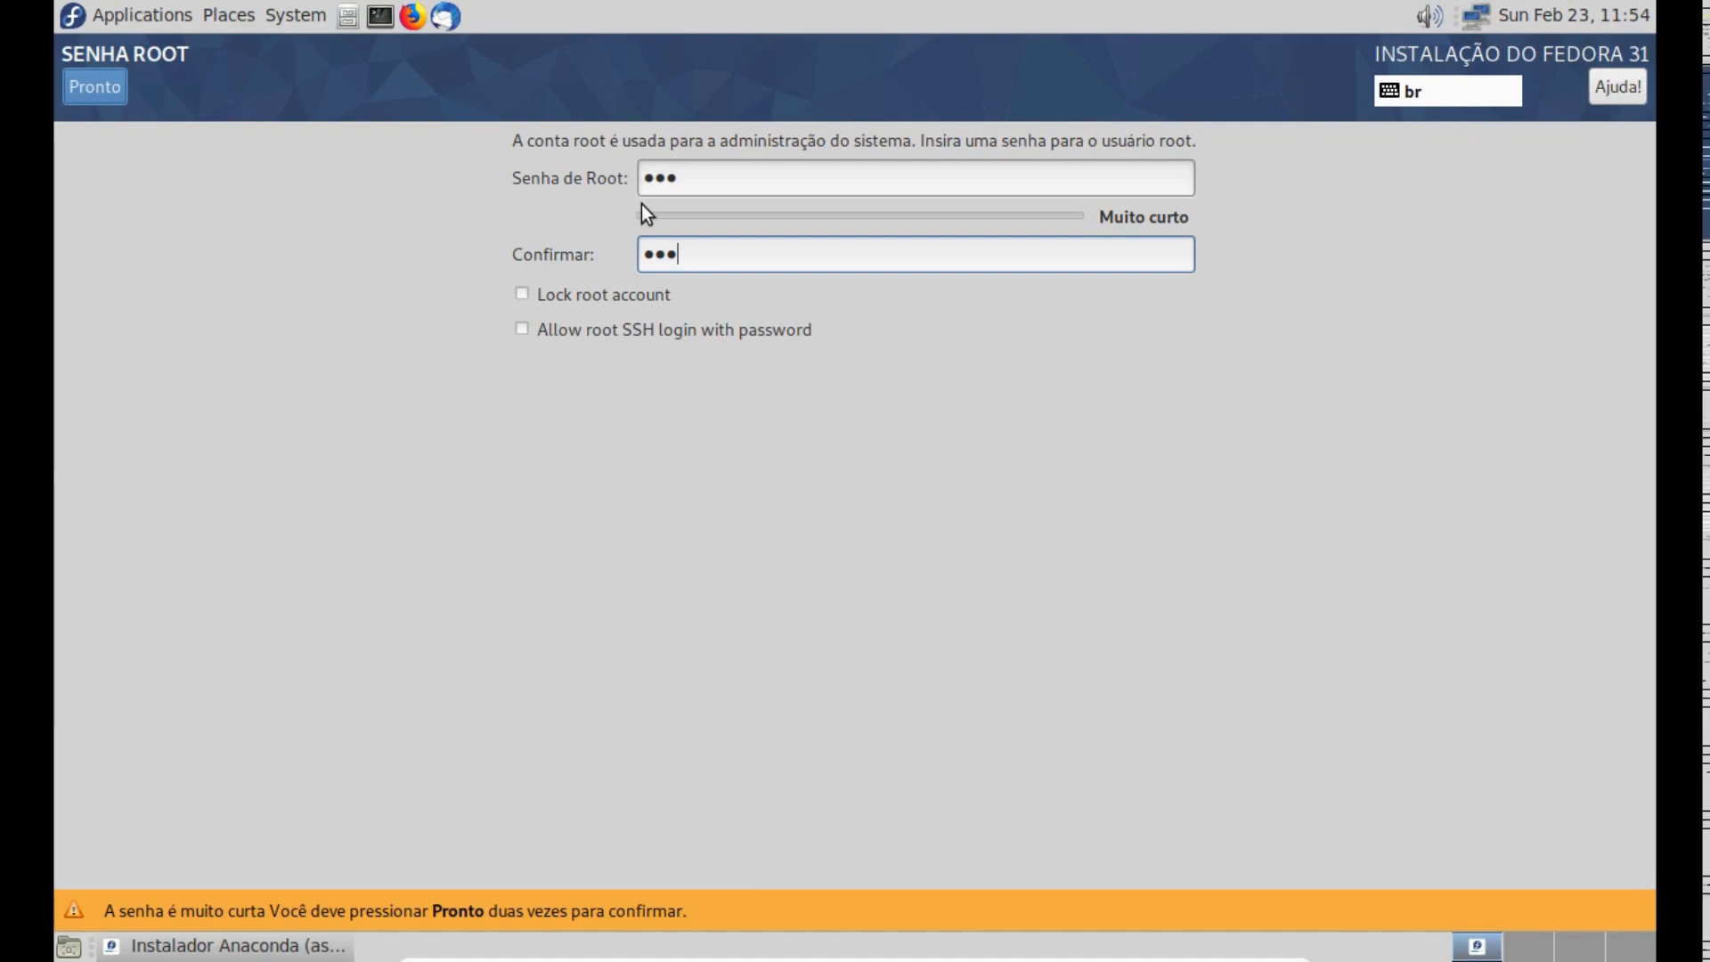
{"action": "left_click", "coordinate": [110, 93]}
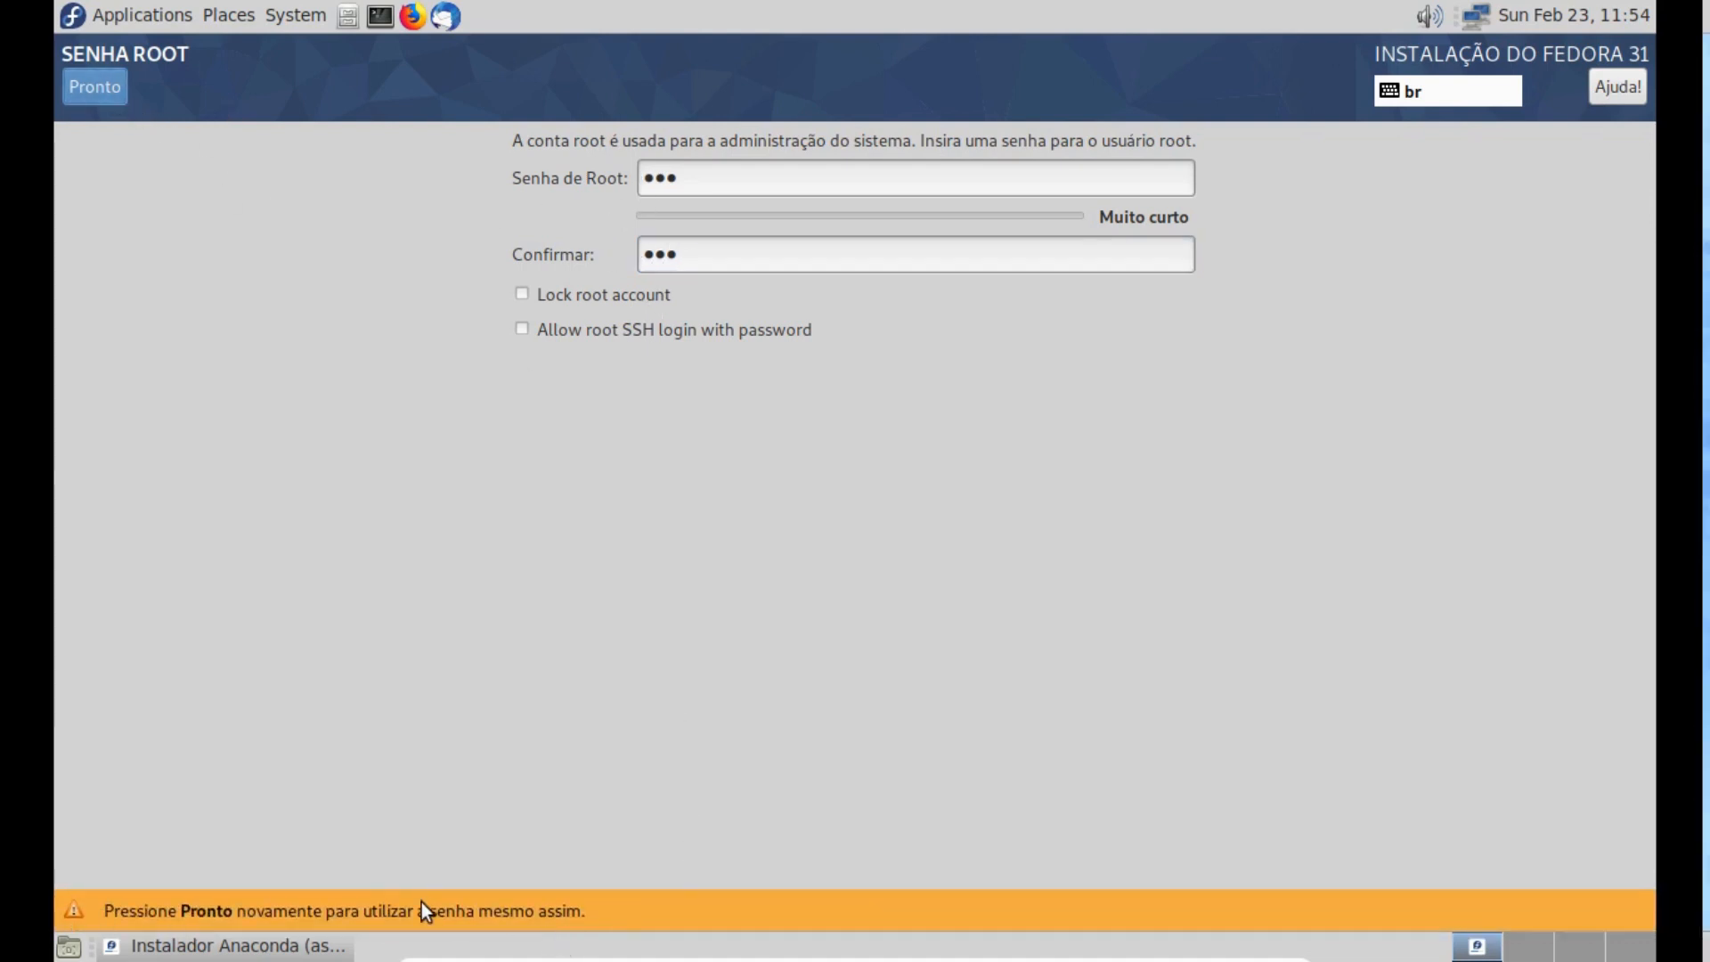
{"action": "left_click", "coordinate": [221, 864]}
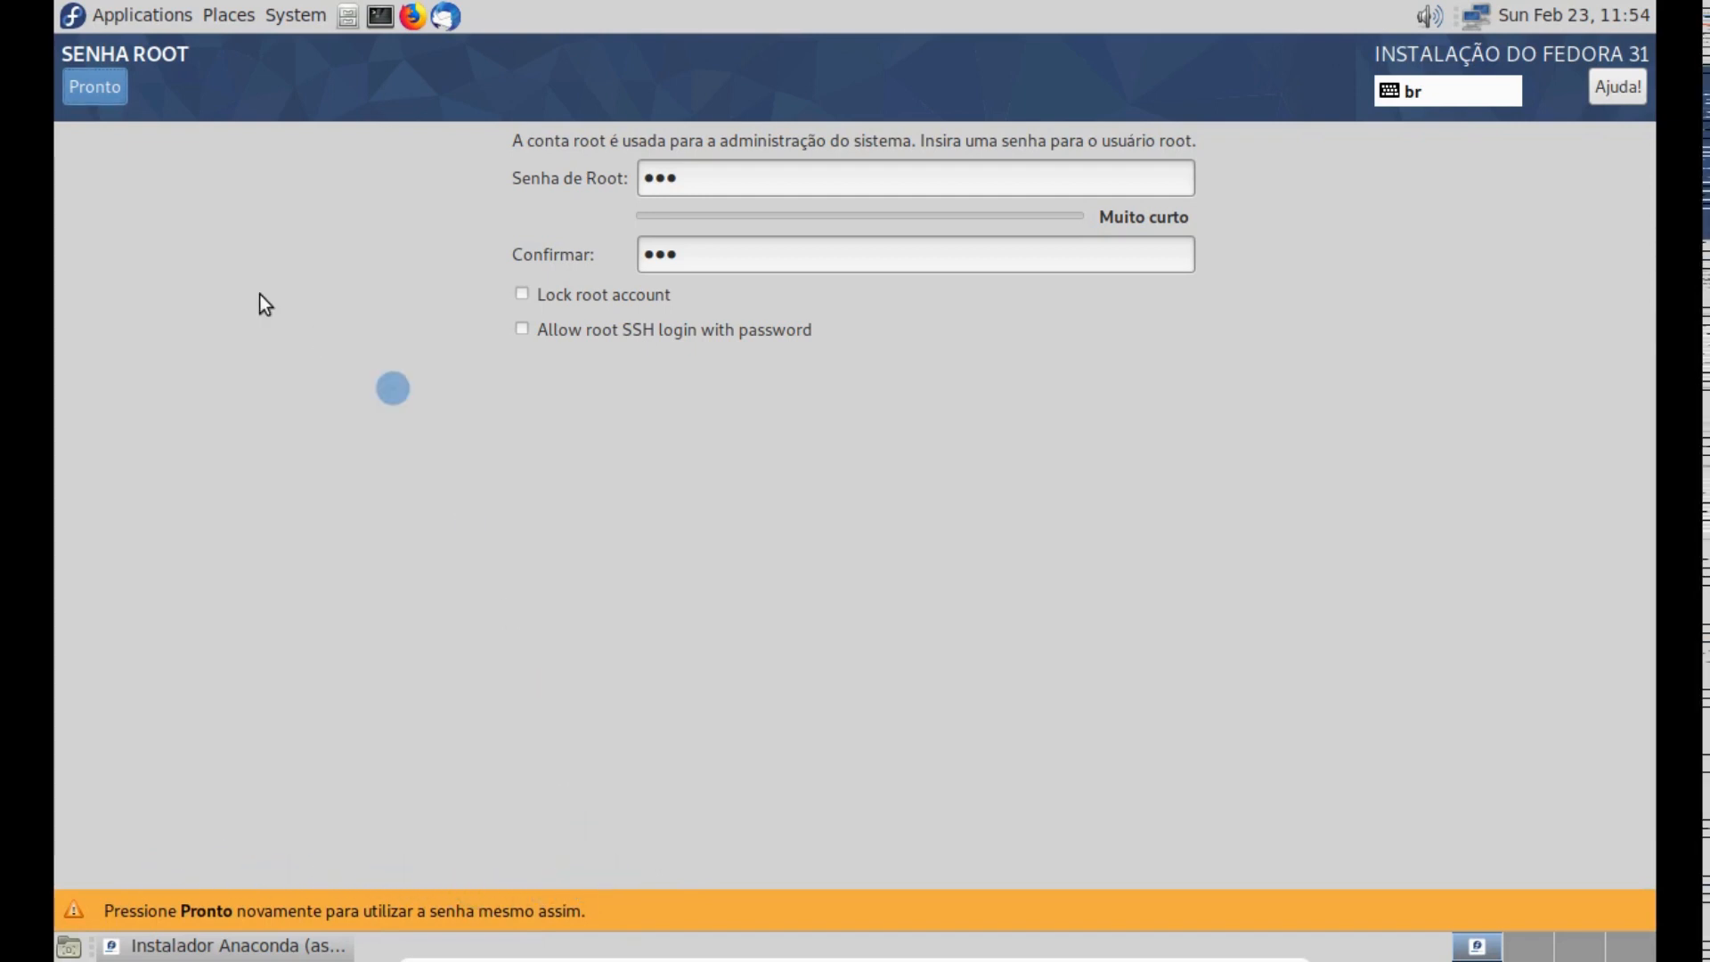
{"action": "left_click", "coordinate": [100, 90]}
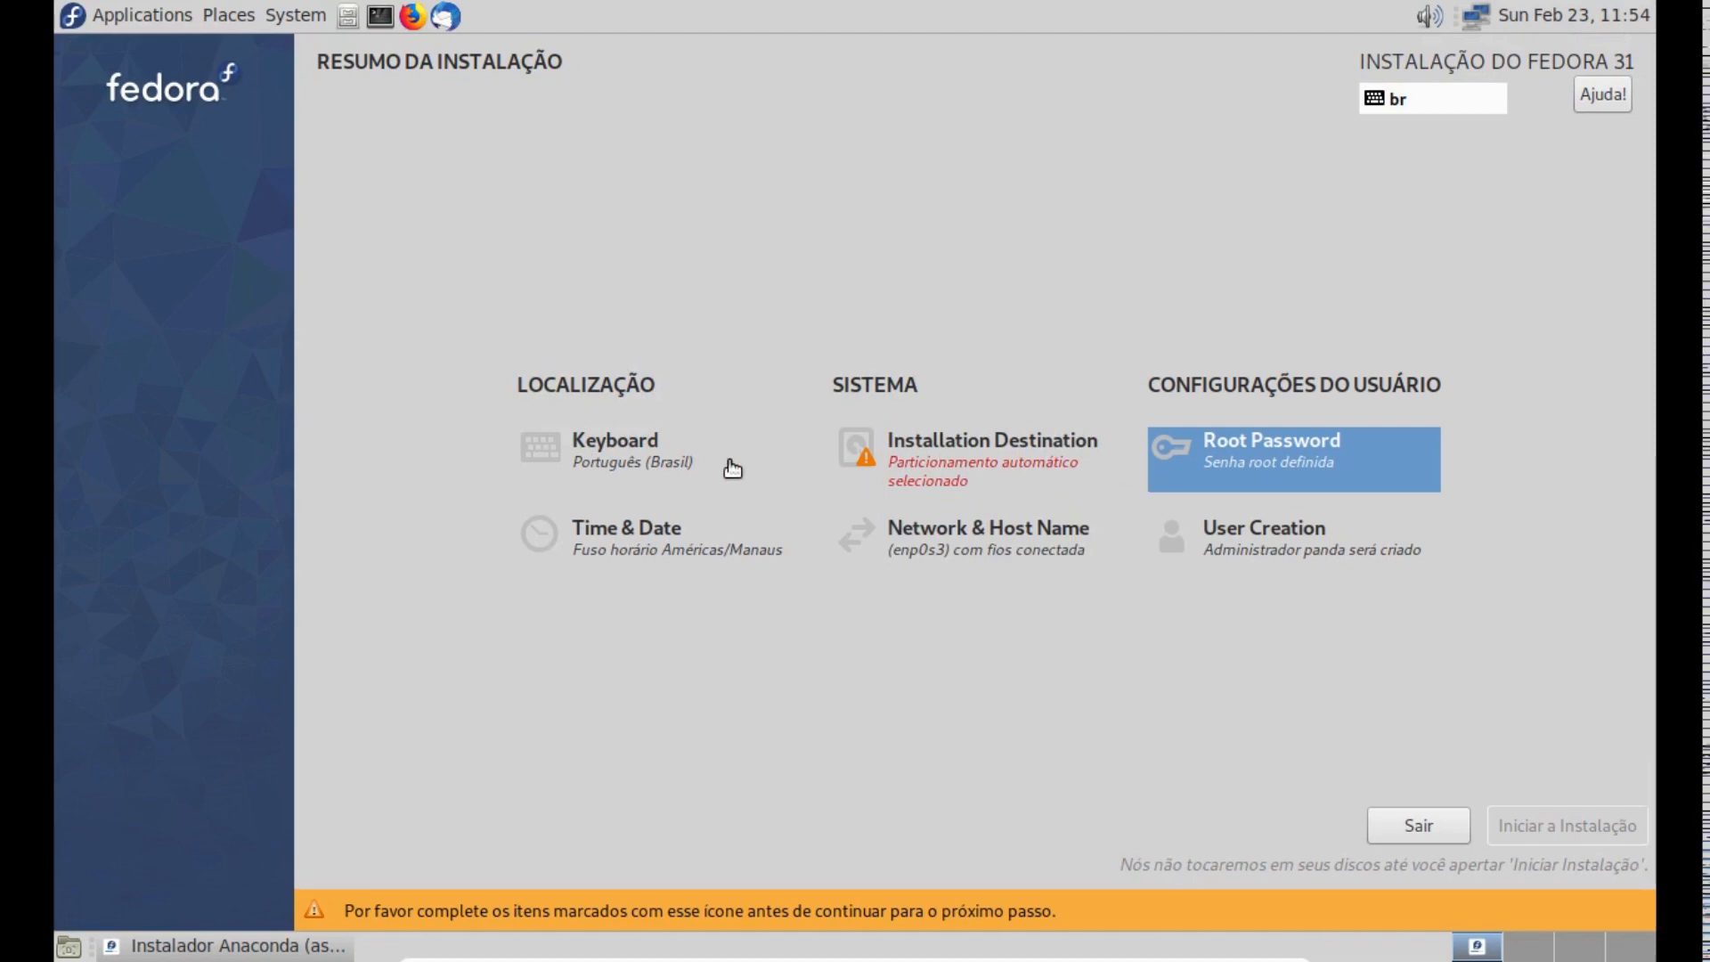
- Choose the Personalizado storage configuration for the ATA VBOX HARDDISK installation destination and proceed to manual partitioning
{"action": "left_click", "coordinate": [978, 459]}
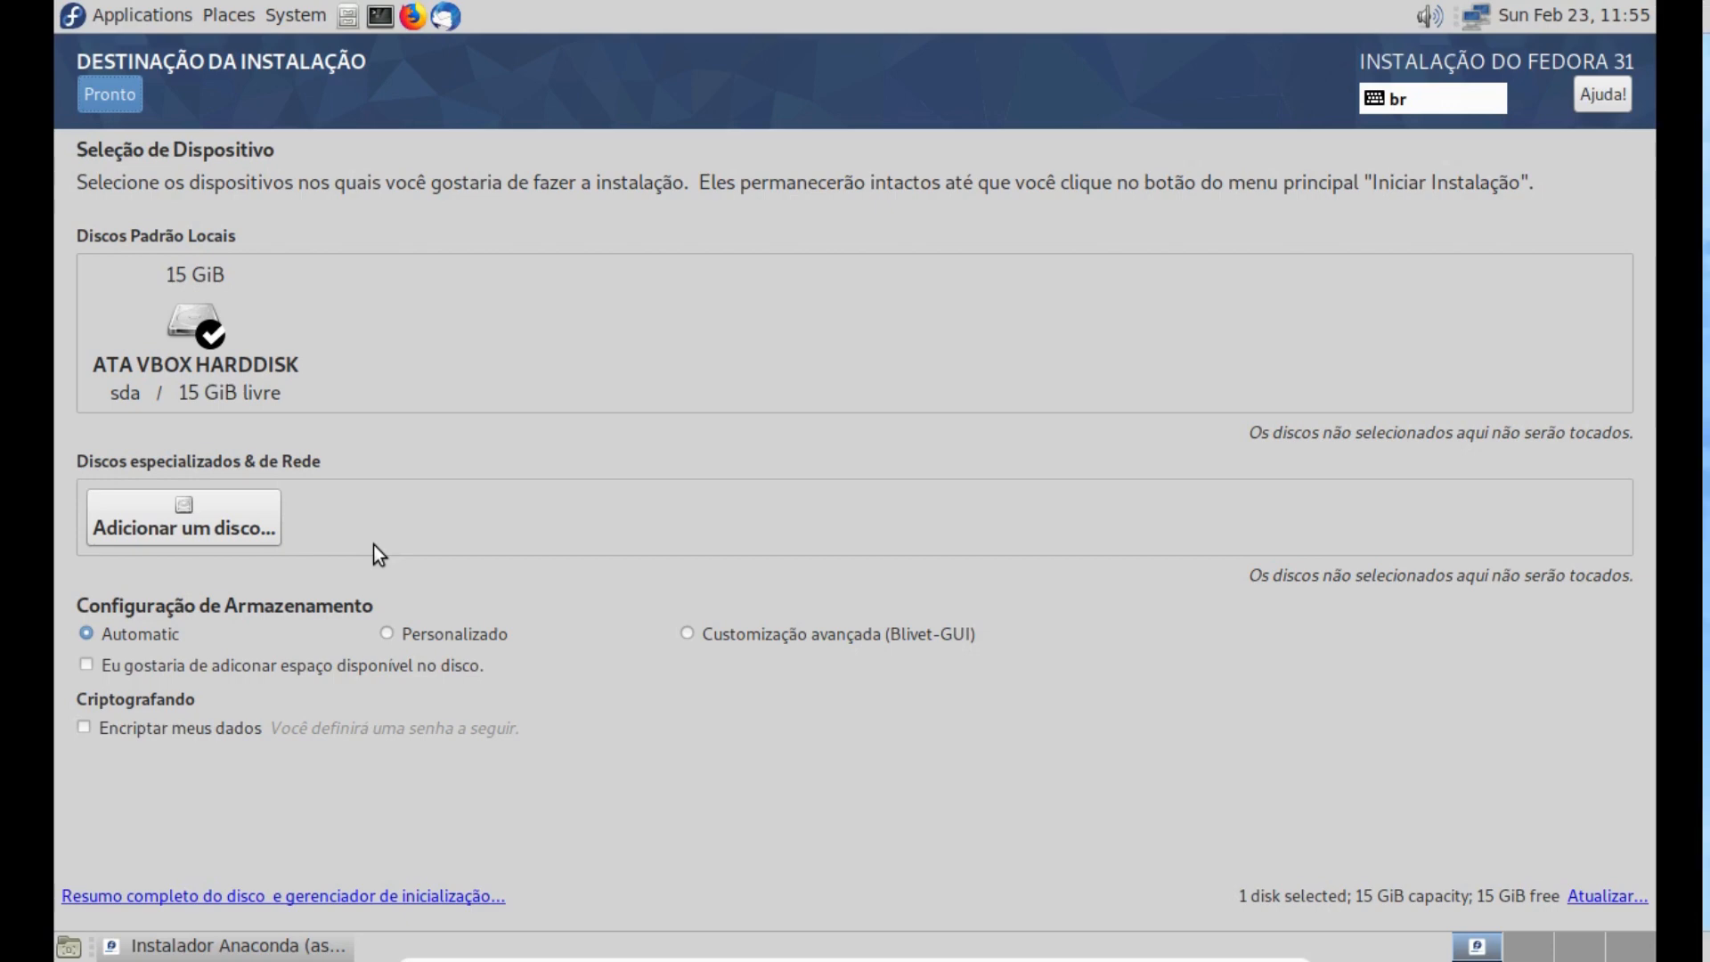
{"action": "left_click", "coordinate": [455, 629]}
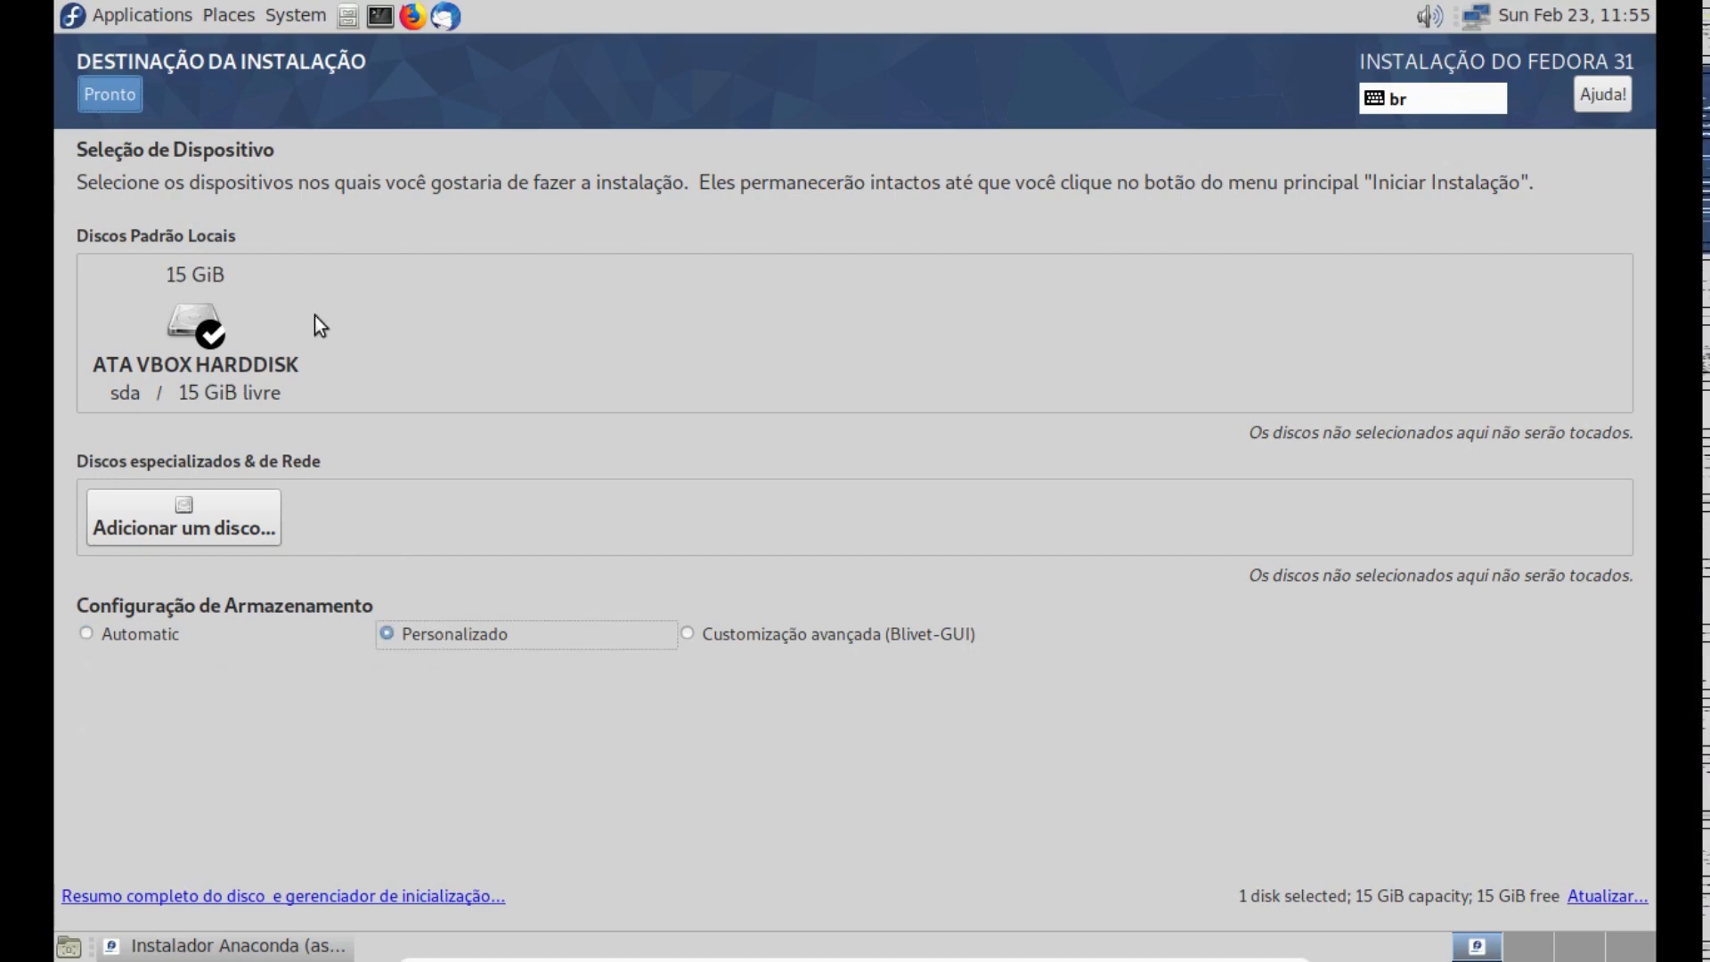
{"action": "left_click", "coordinate": [110, 94]}
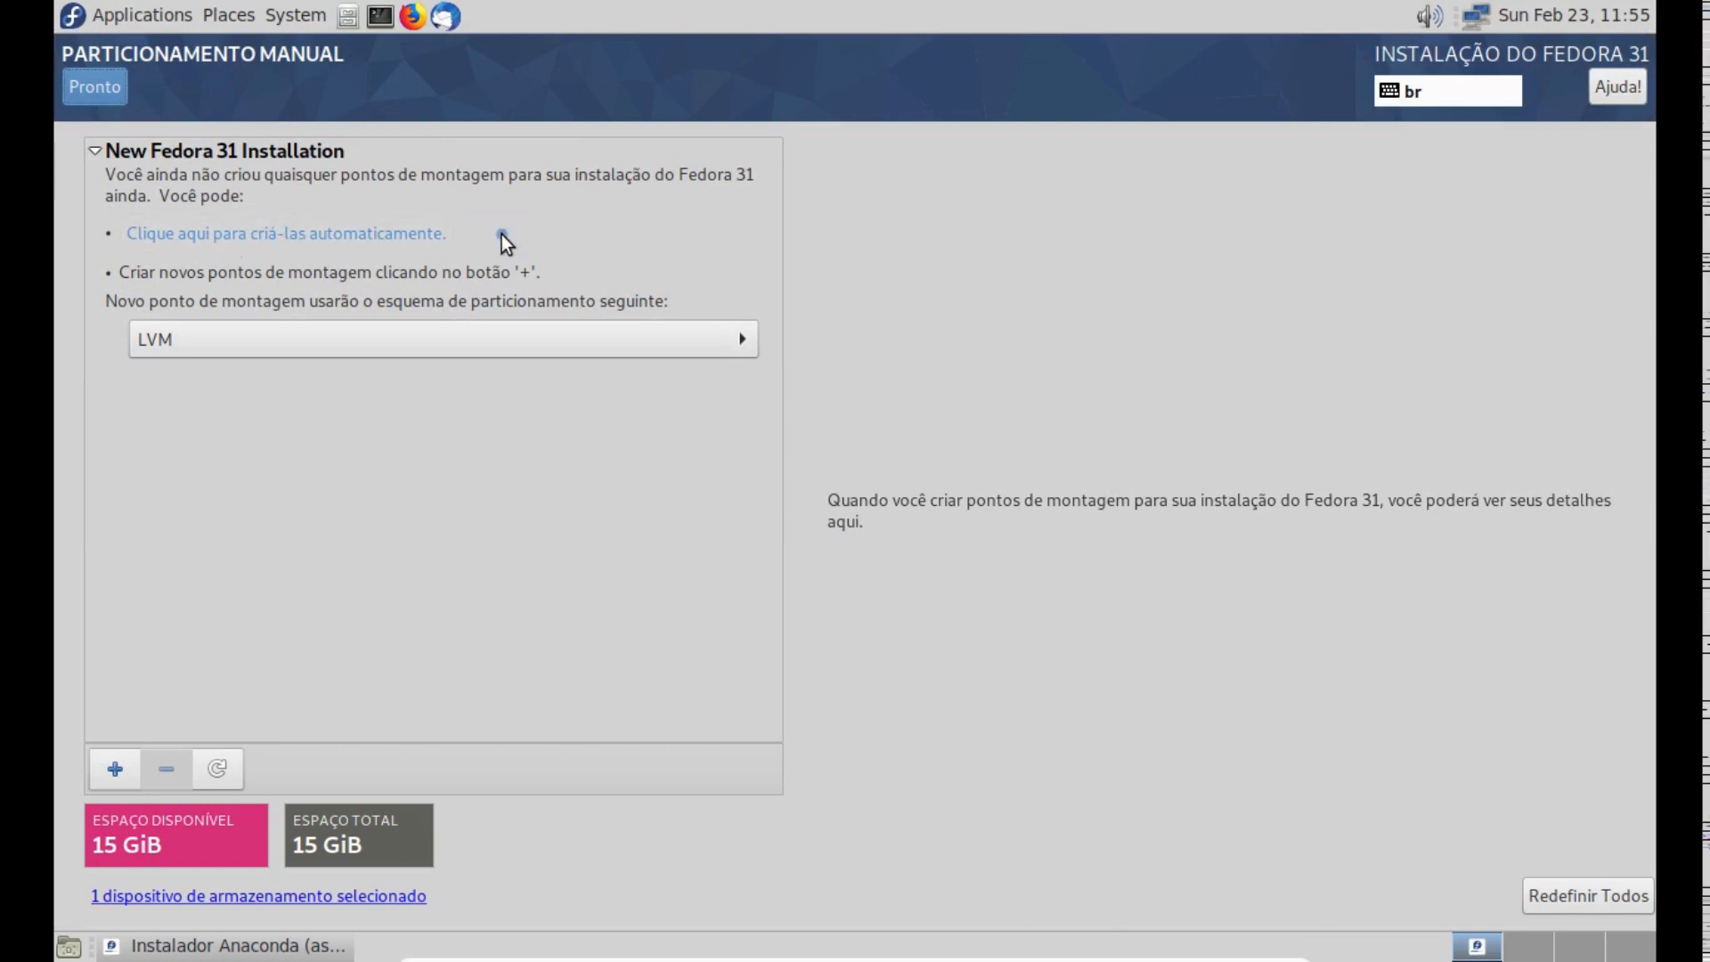
{"action": "left_click", "coordinate": [450, 237]}
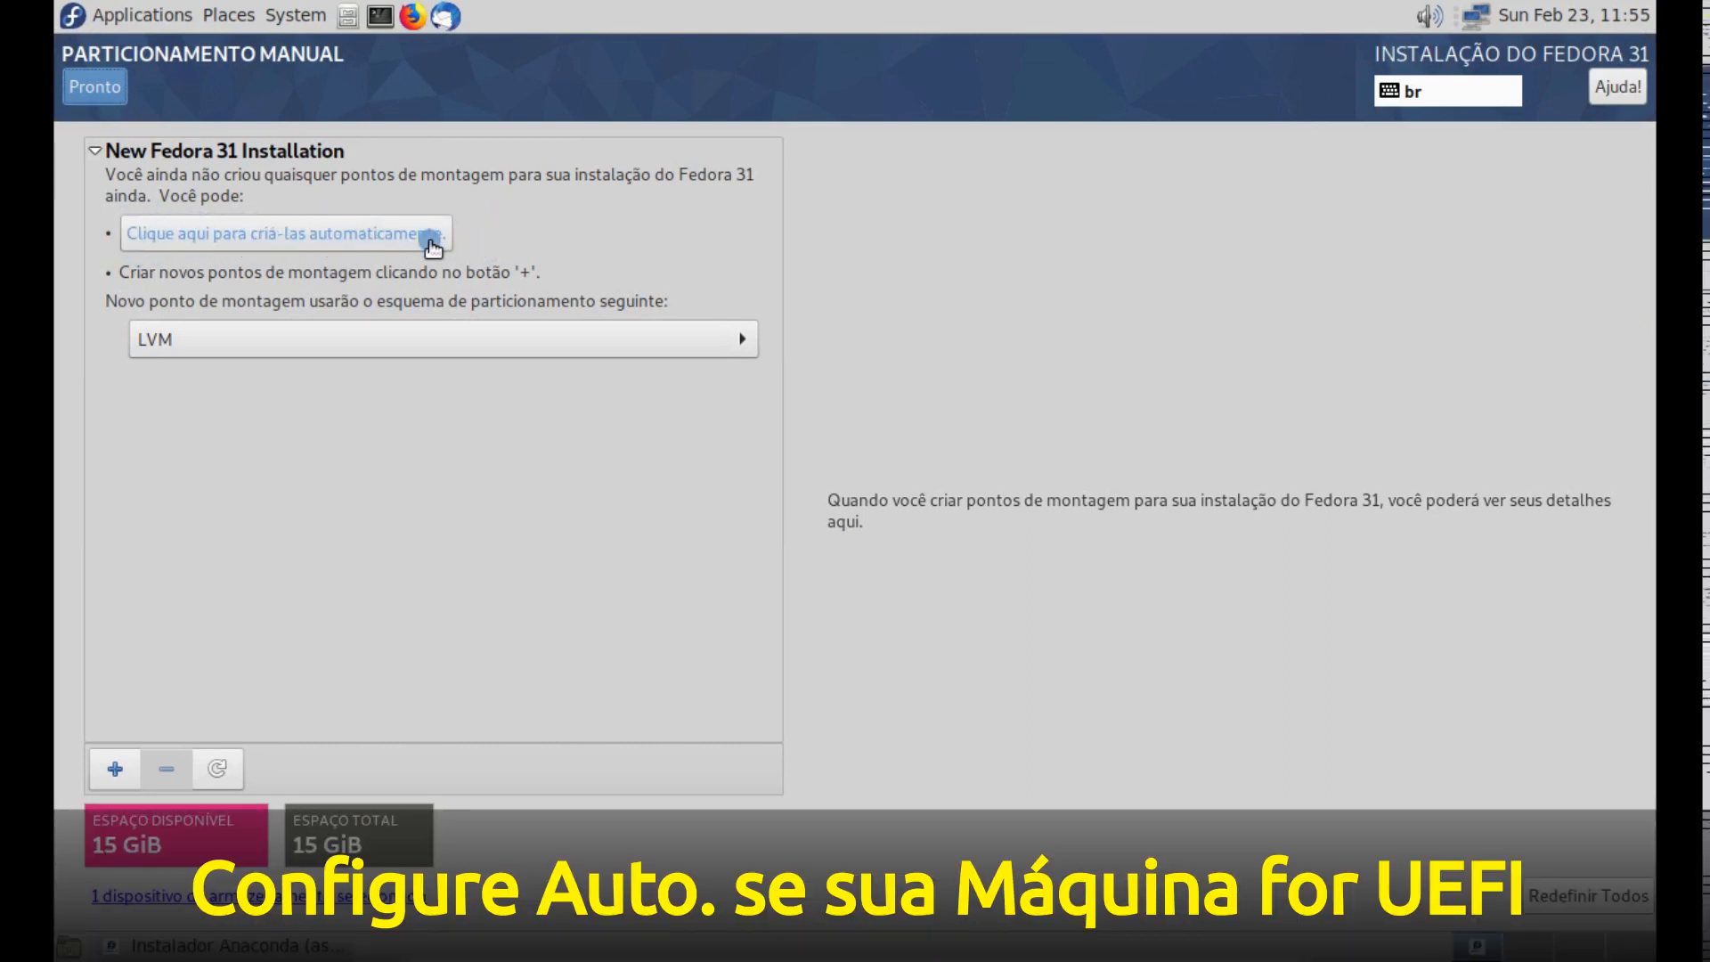
{"action": "left_click", "coordinate": [547, 241]}
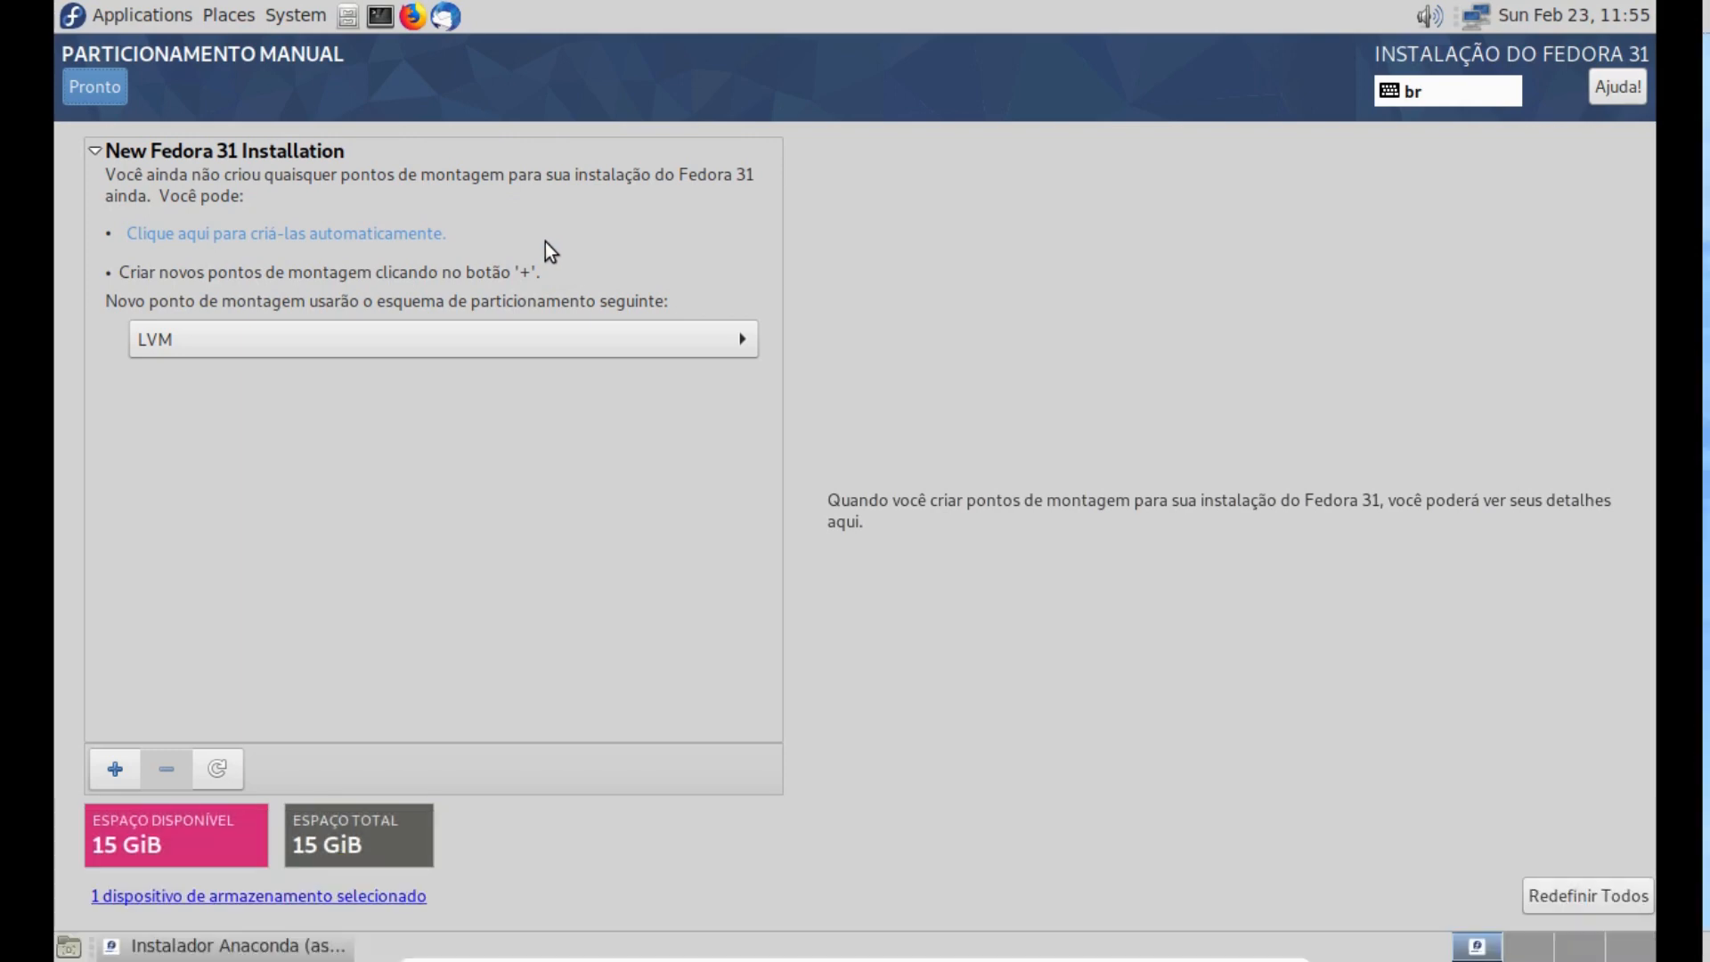
{"action": "left_click", "coordinate": [229, 234]}
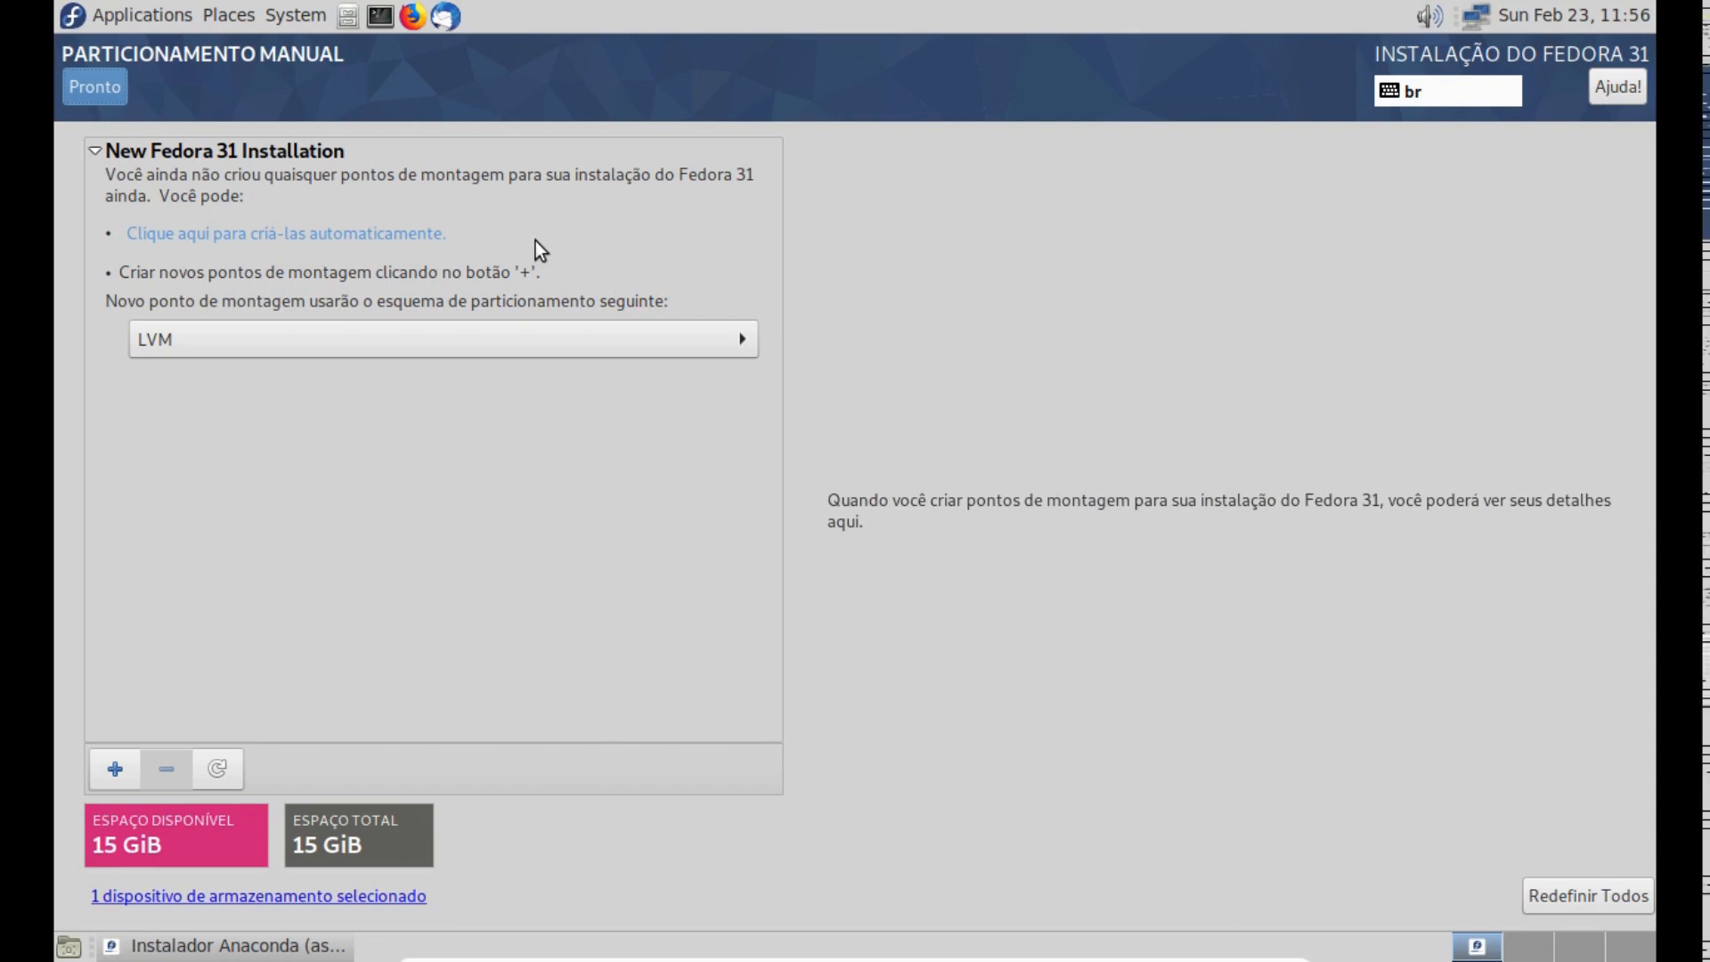
- Add a swap mount point with a desired capacity of about 3.73 GiB
{"action": "left_click", "coordinate": [116, 769]}
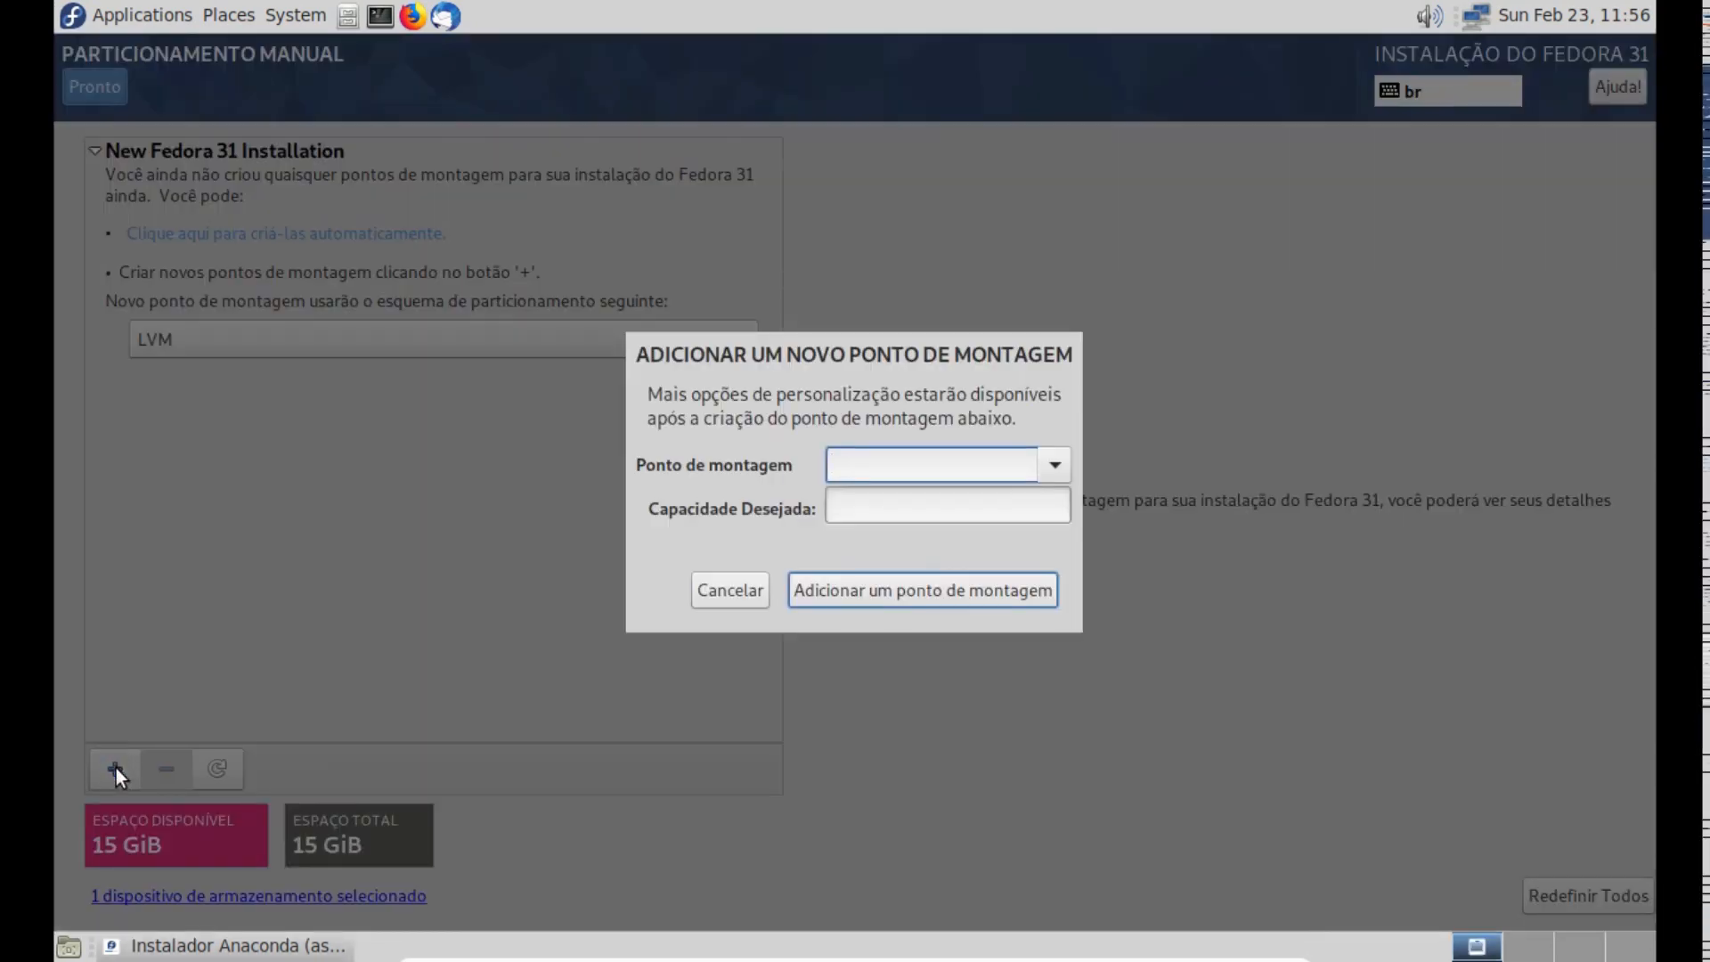
{"action": "left_click", "coordinate": [1055, 465]}
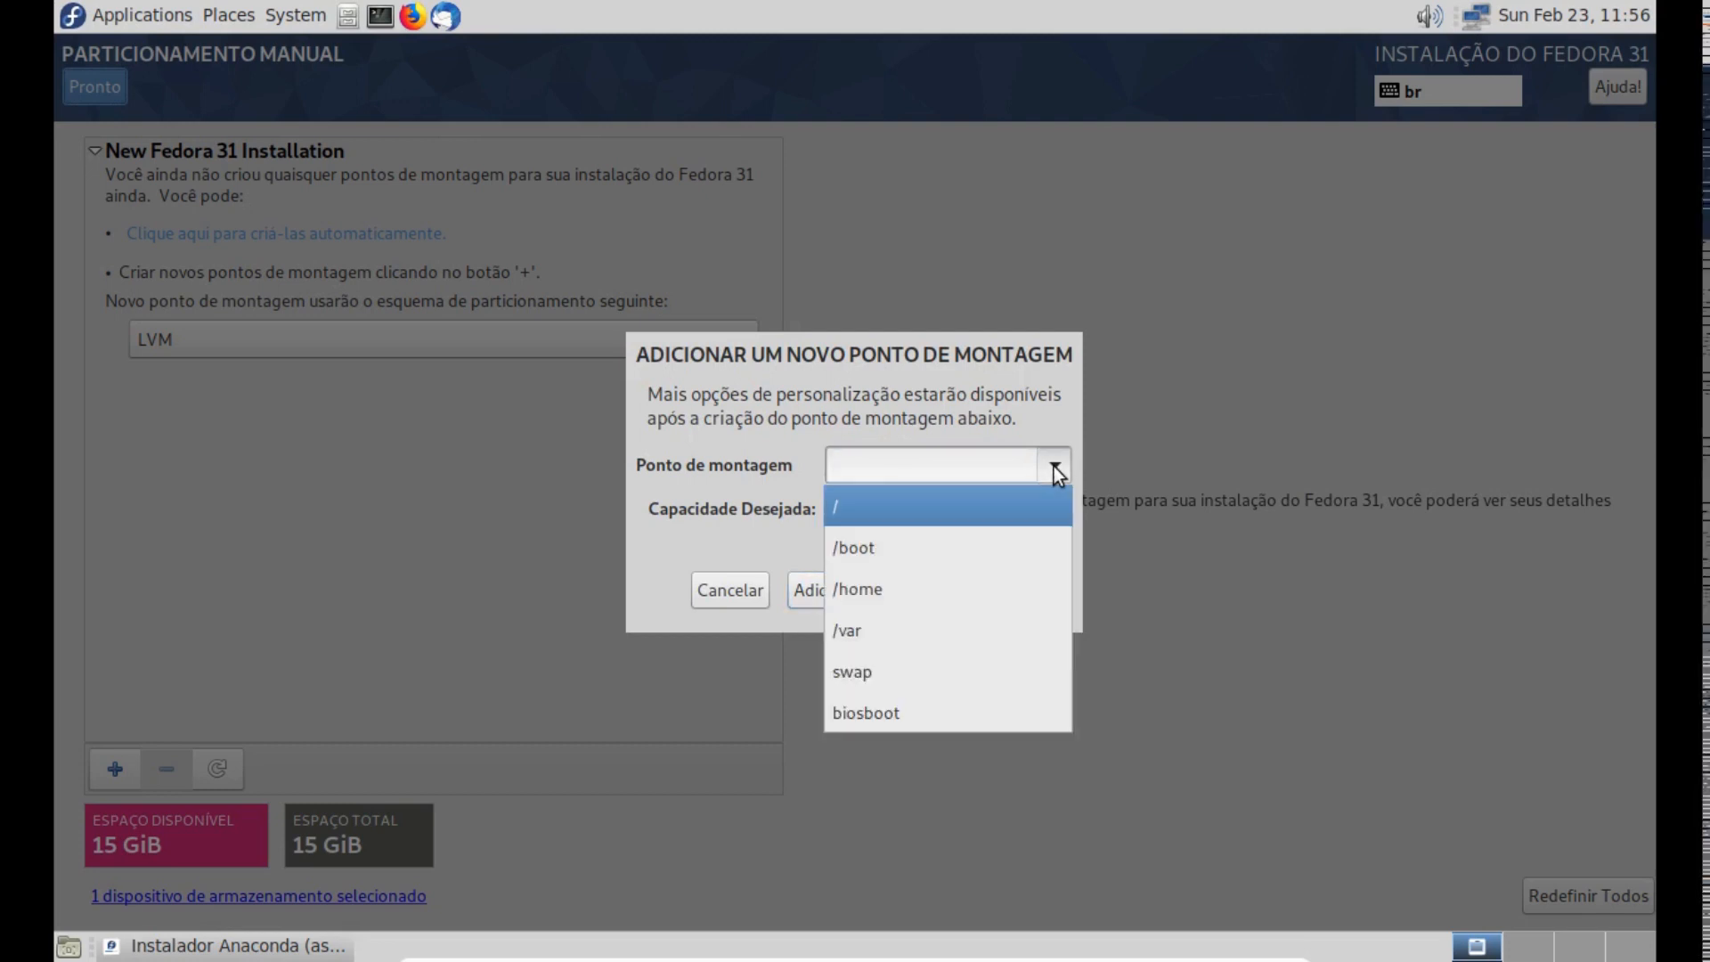
{"action": "left_click", "coordinate": [971, 669]}
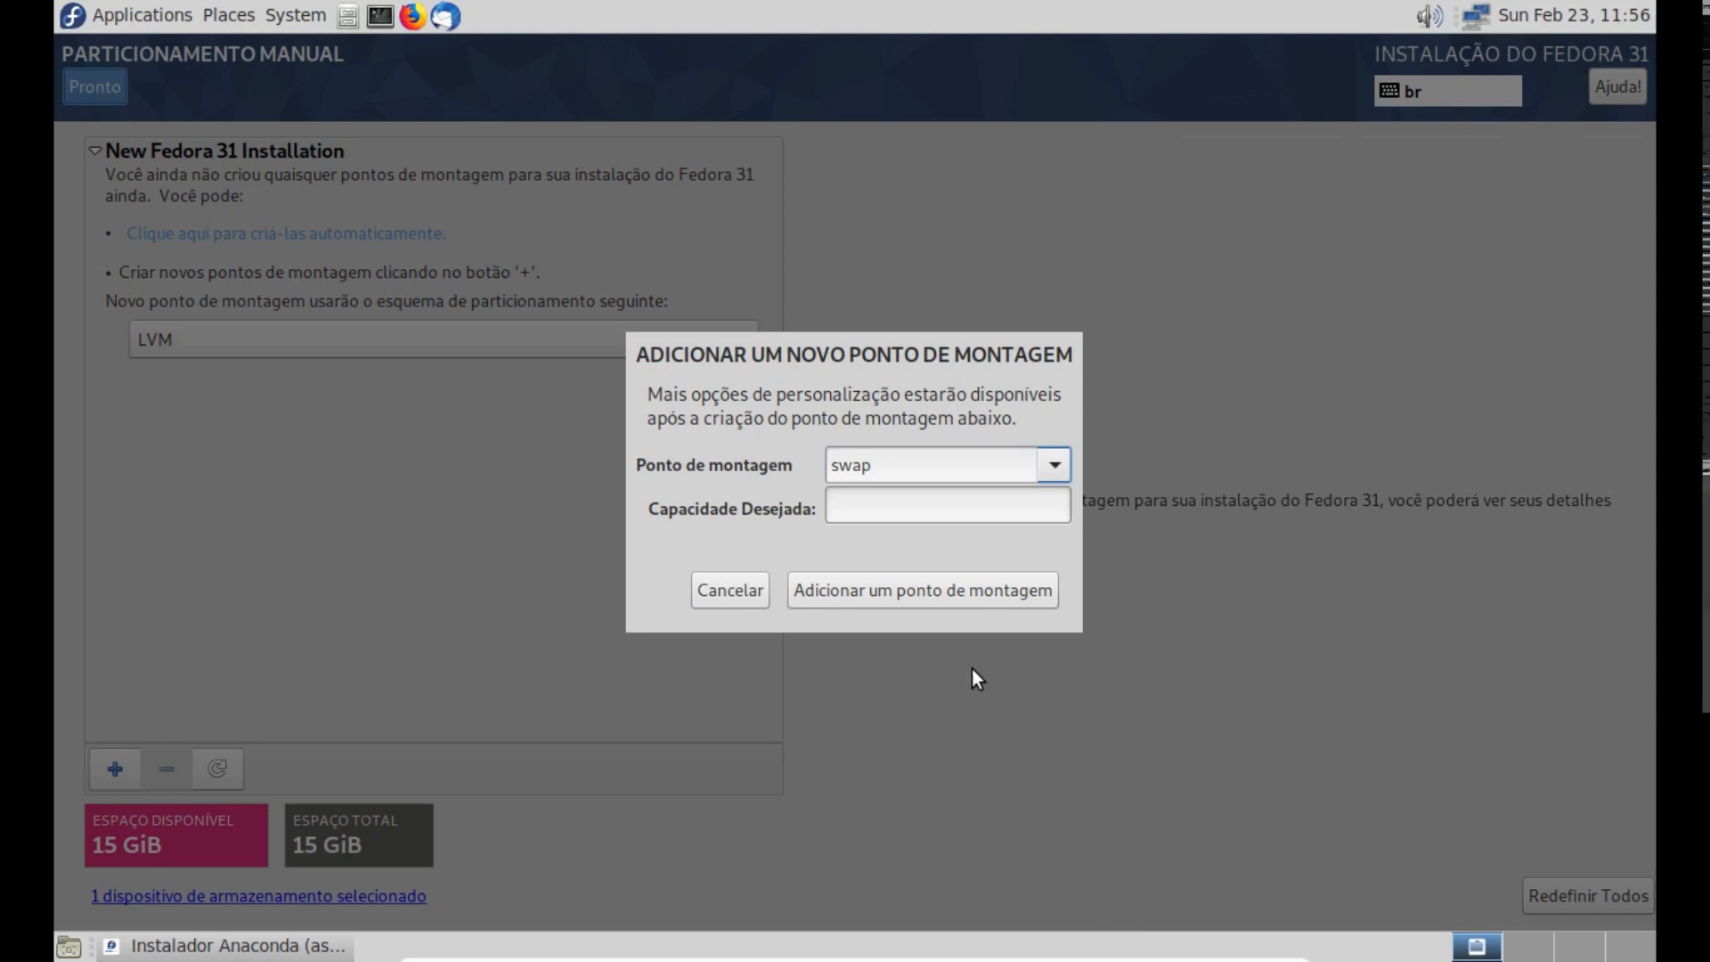
{"action": "left_click", "coordinate": [866, 506]}
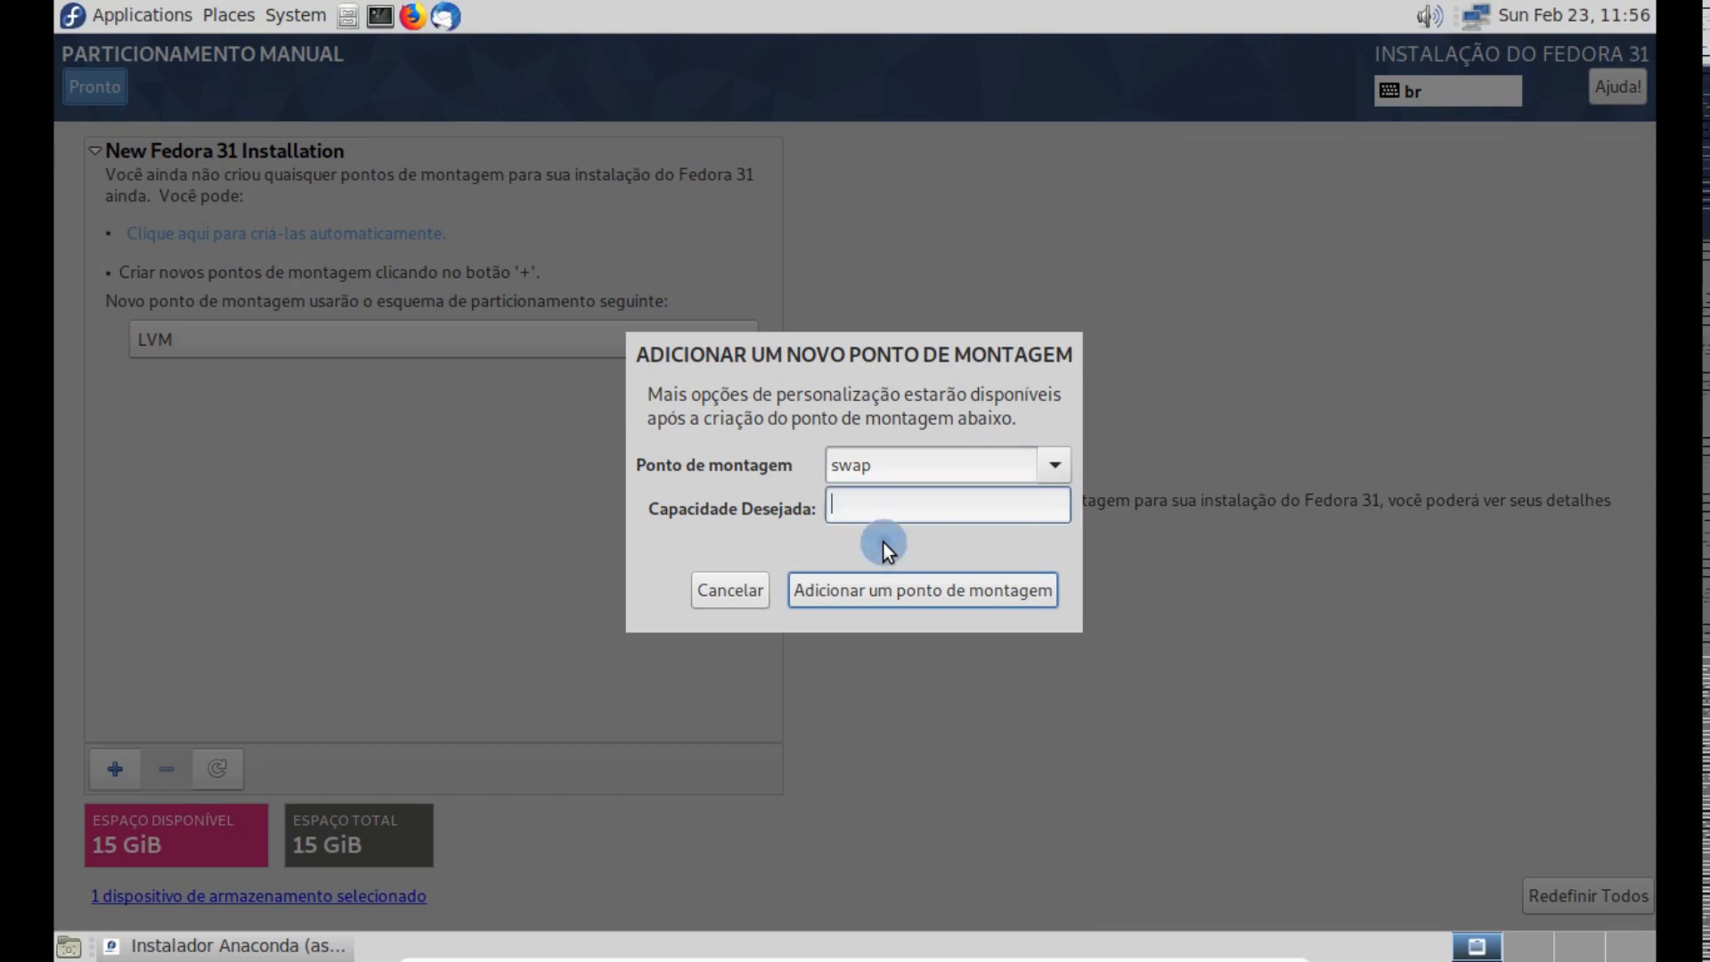
{"action": "left_click", "coordinate": [862, 499]}
{"action": "left_click", "coordinate": [918, 597]}
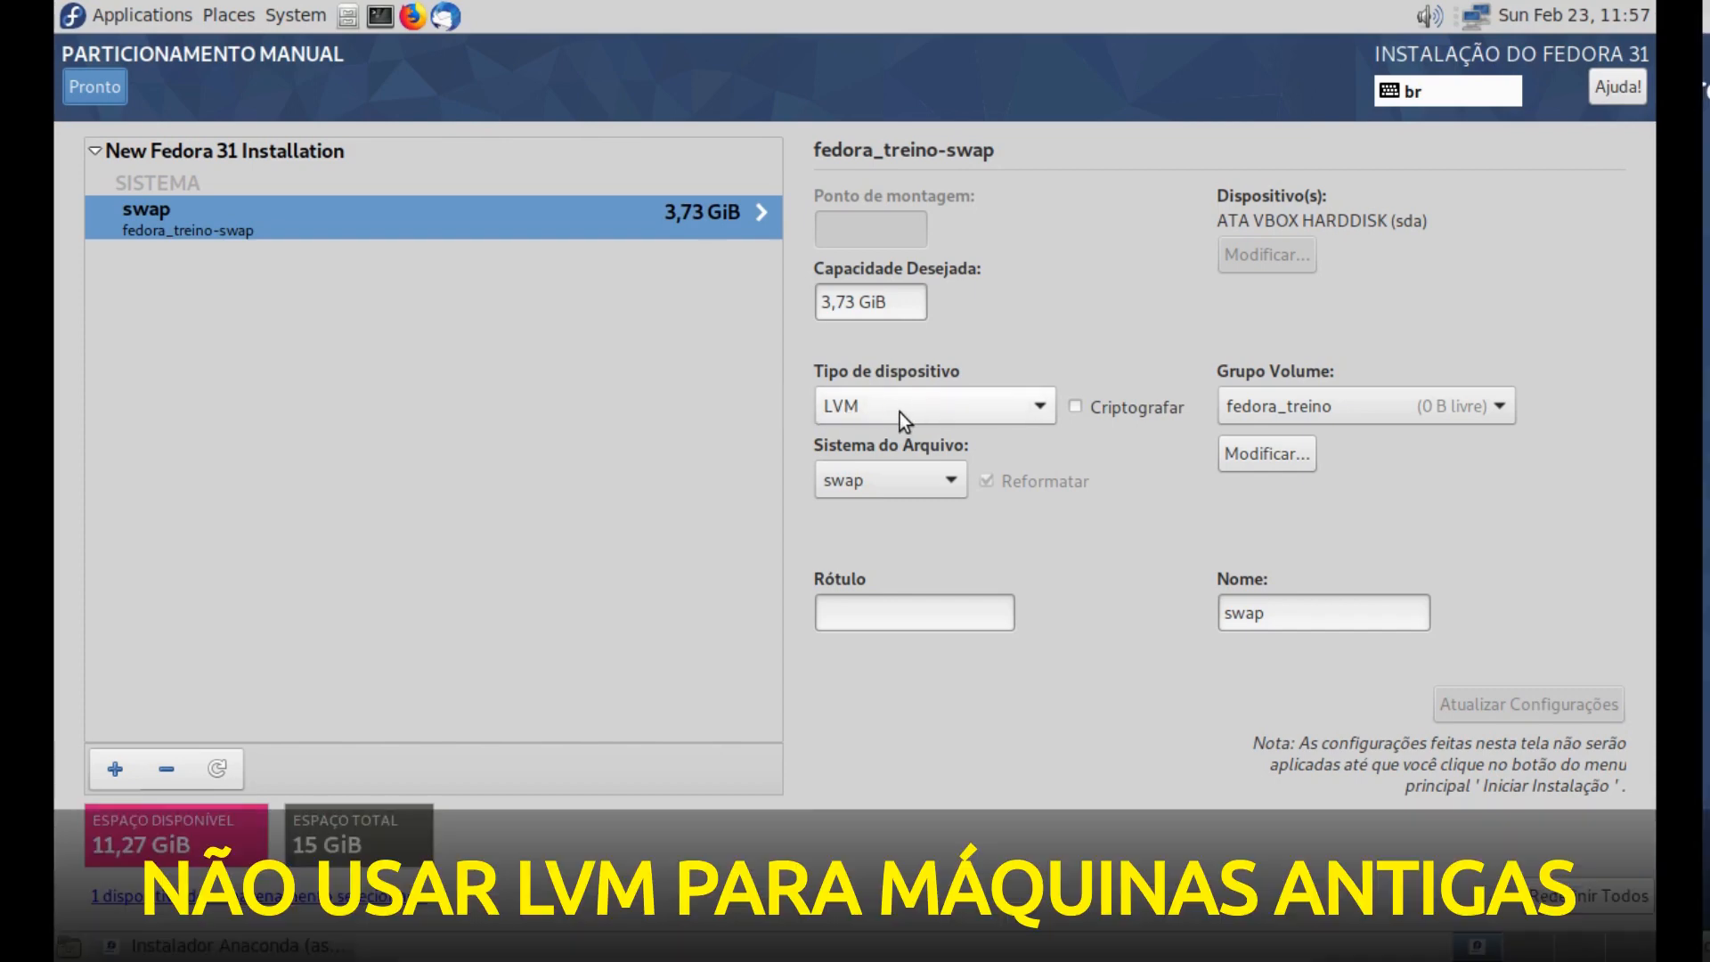
- Change the swap device type to Partição Padrão, label it SWAP and update its settings
{"action": "left_click", "coordinate": [949, 410]}
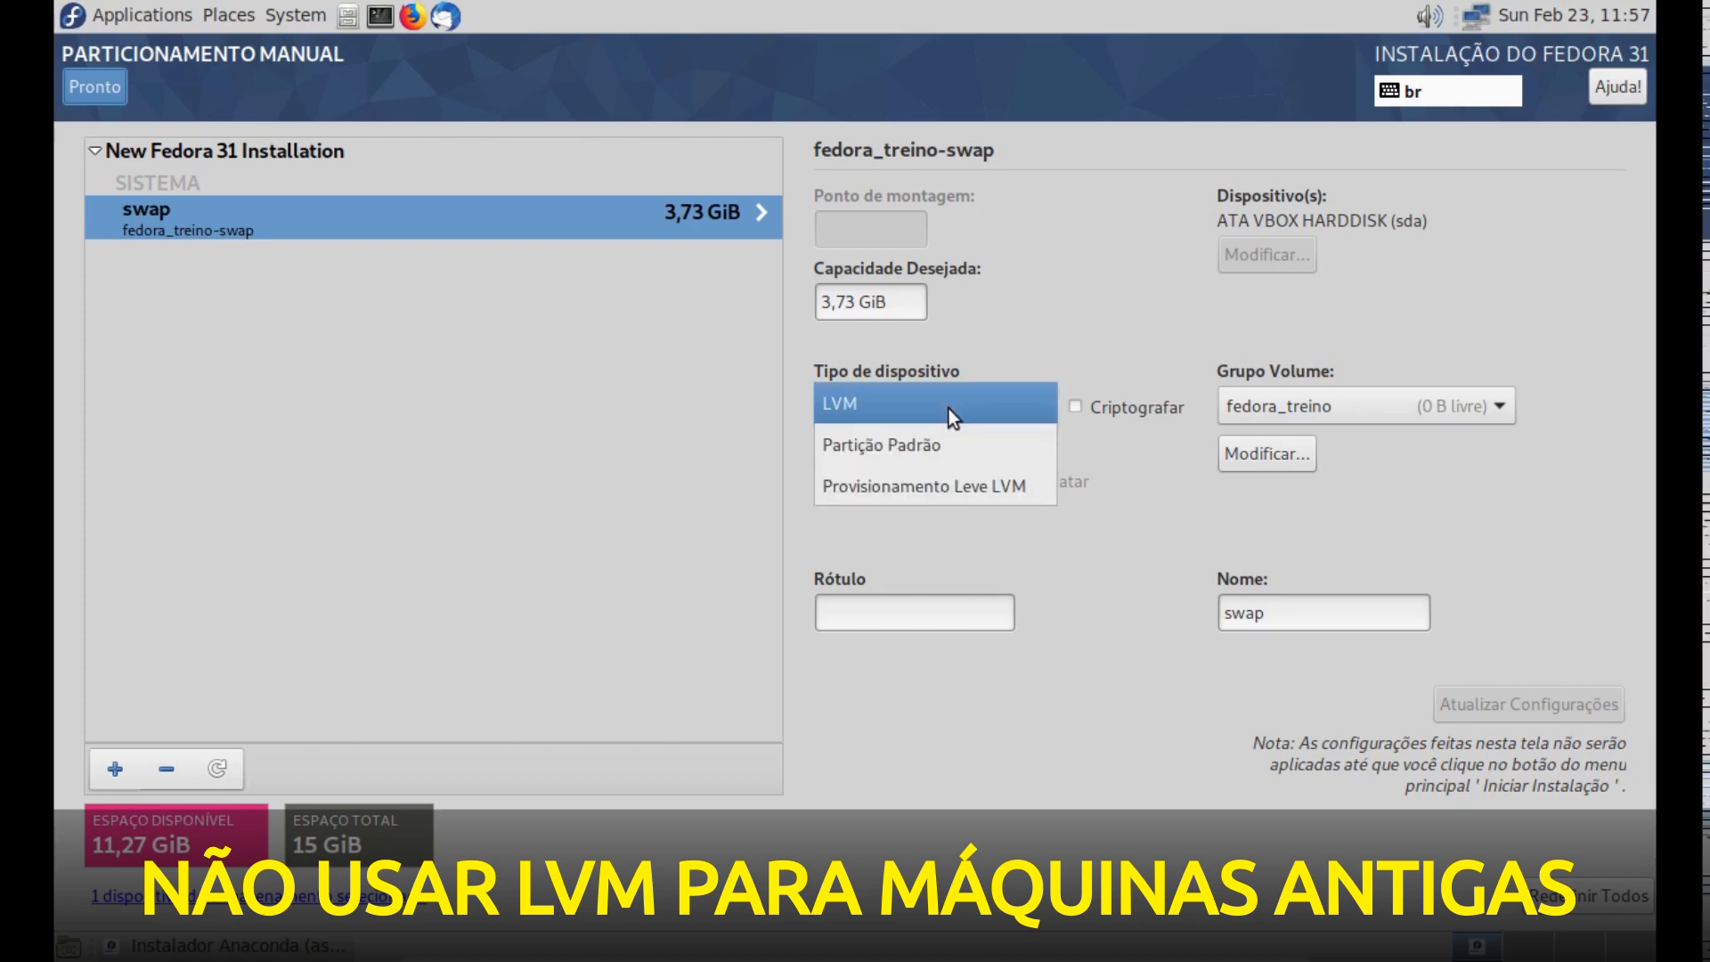
{"action": "left_click", "coordinate": [953, 451]}
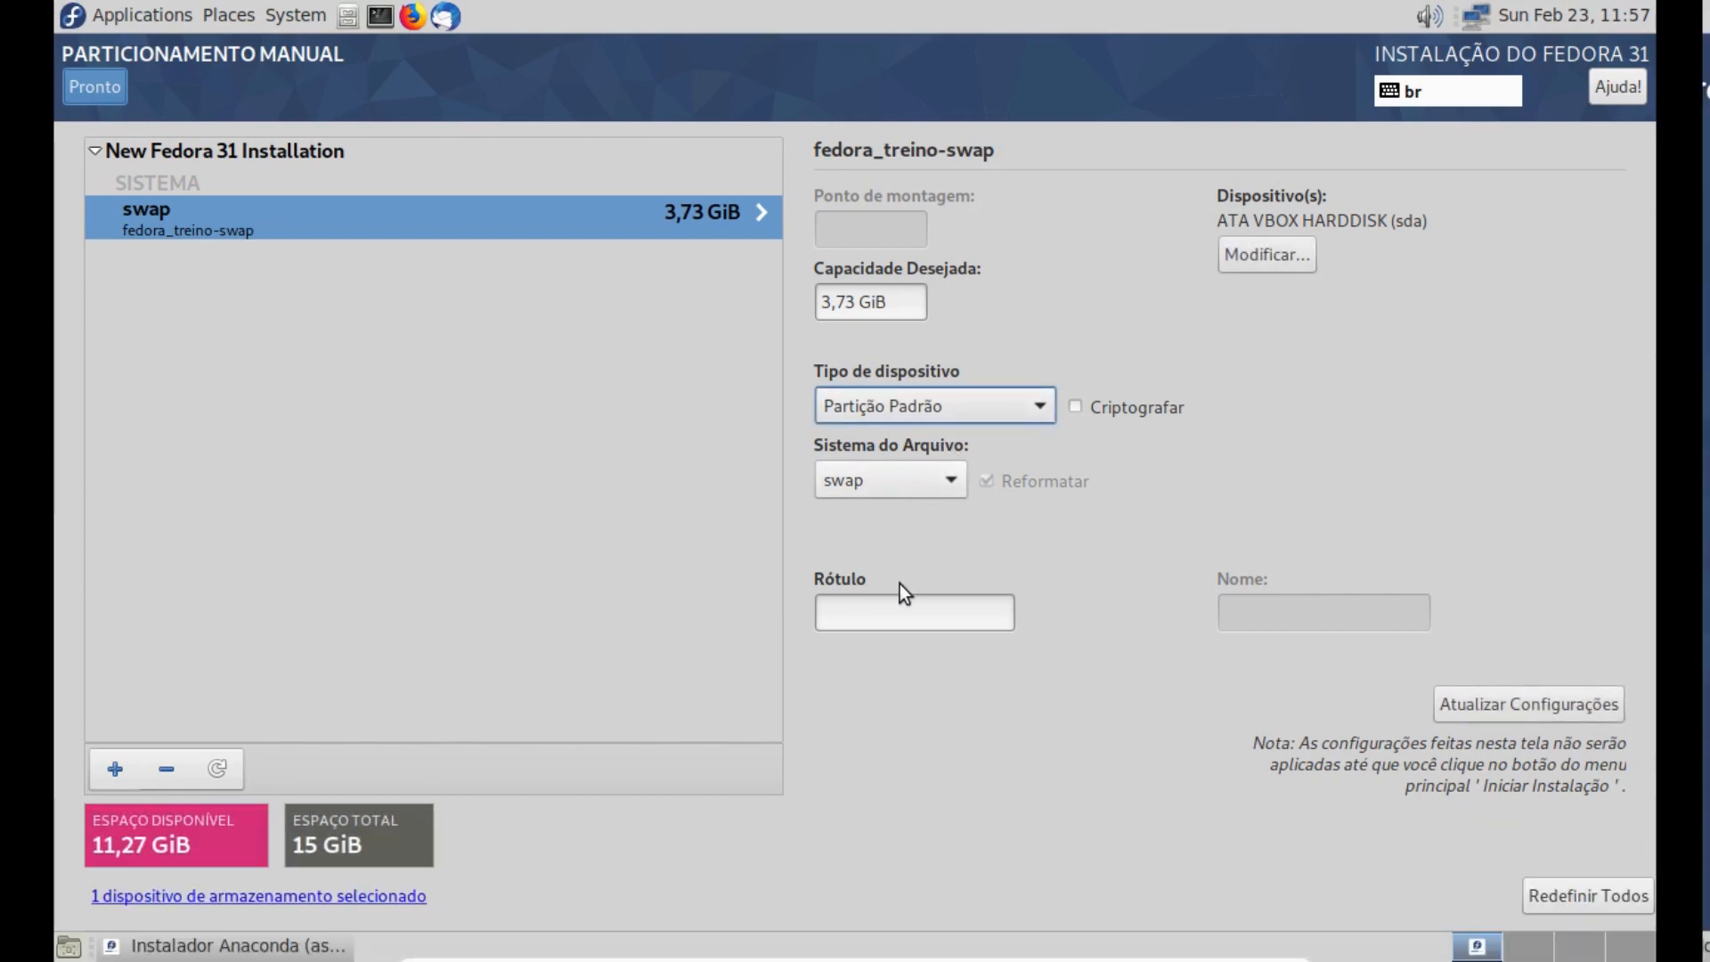
{"action": "left_click", "coordinate": [892, 615]}
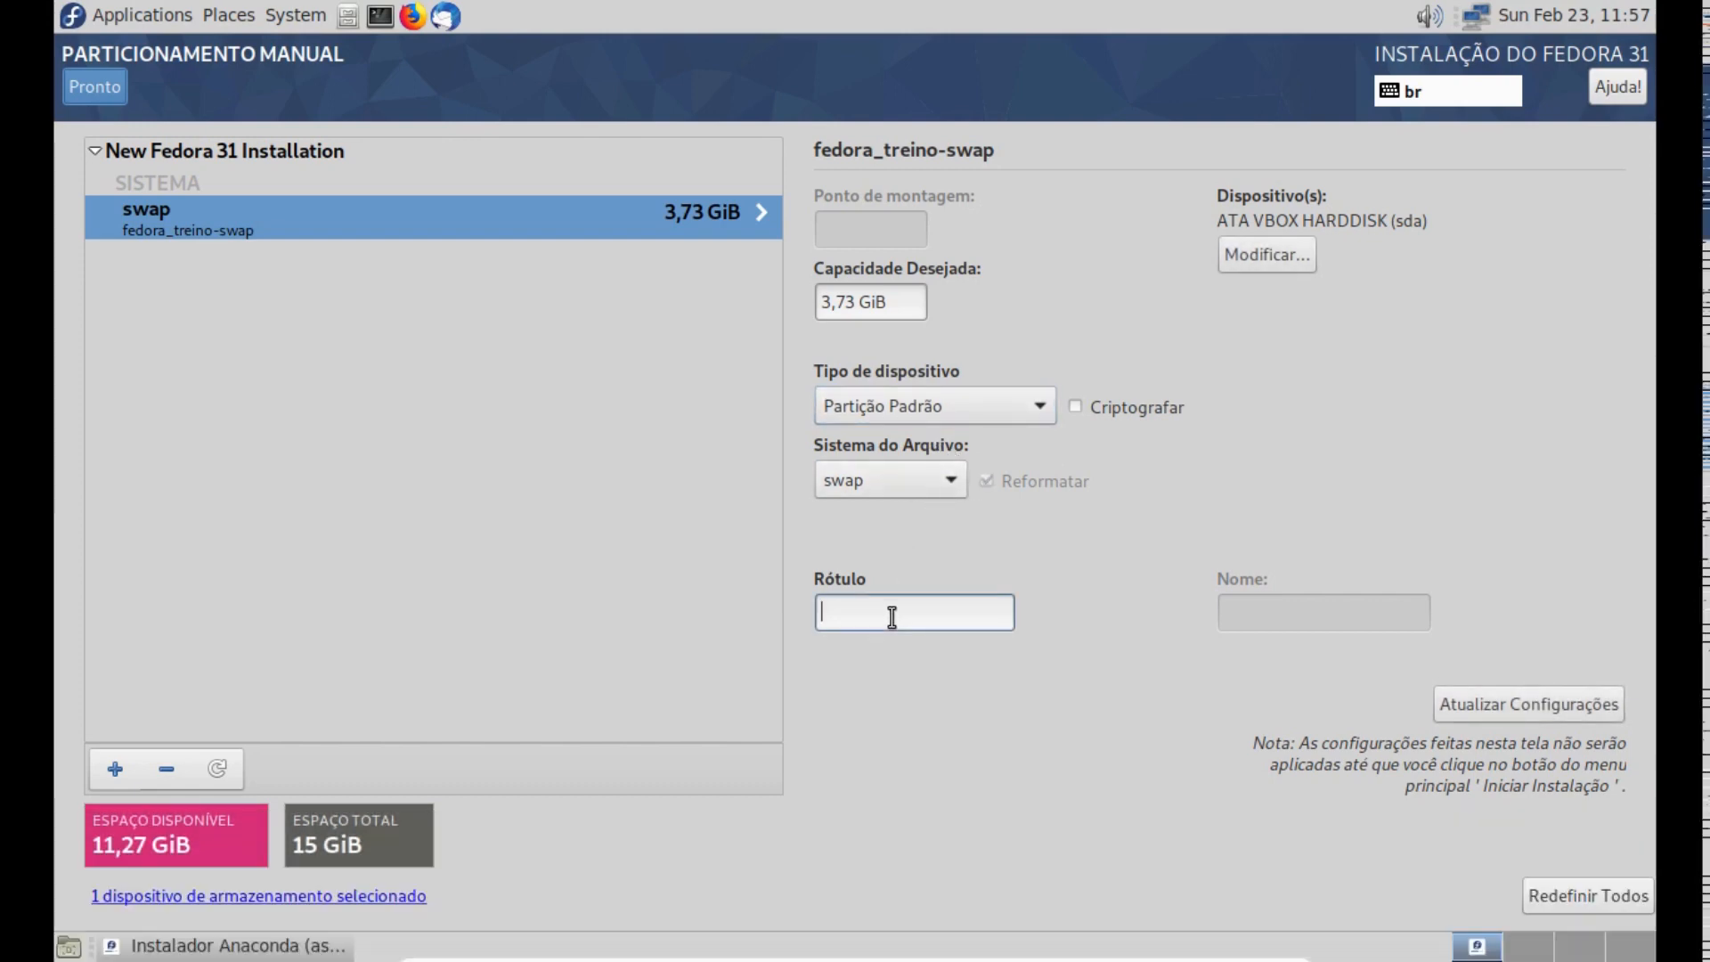
{"action": "type", "text": "SWAP"}
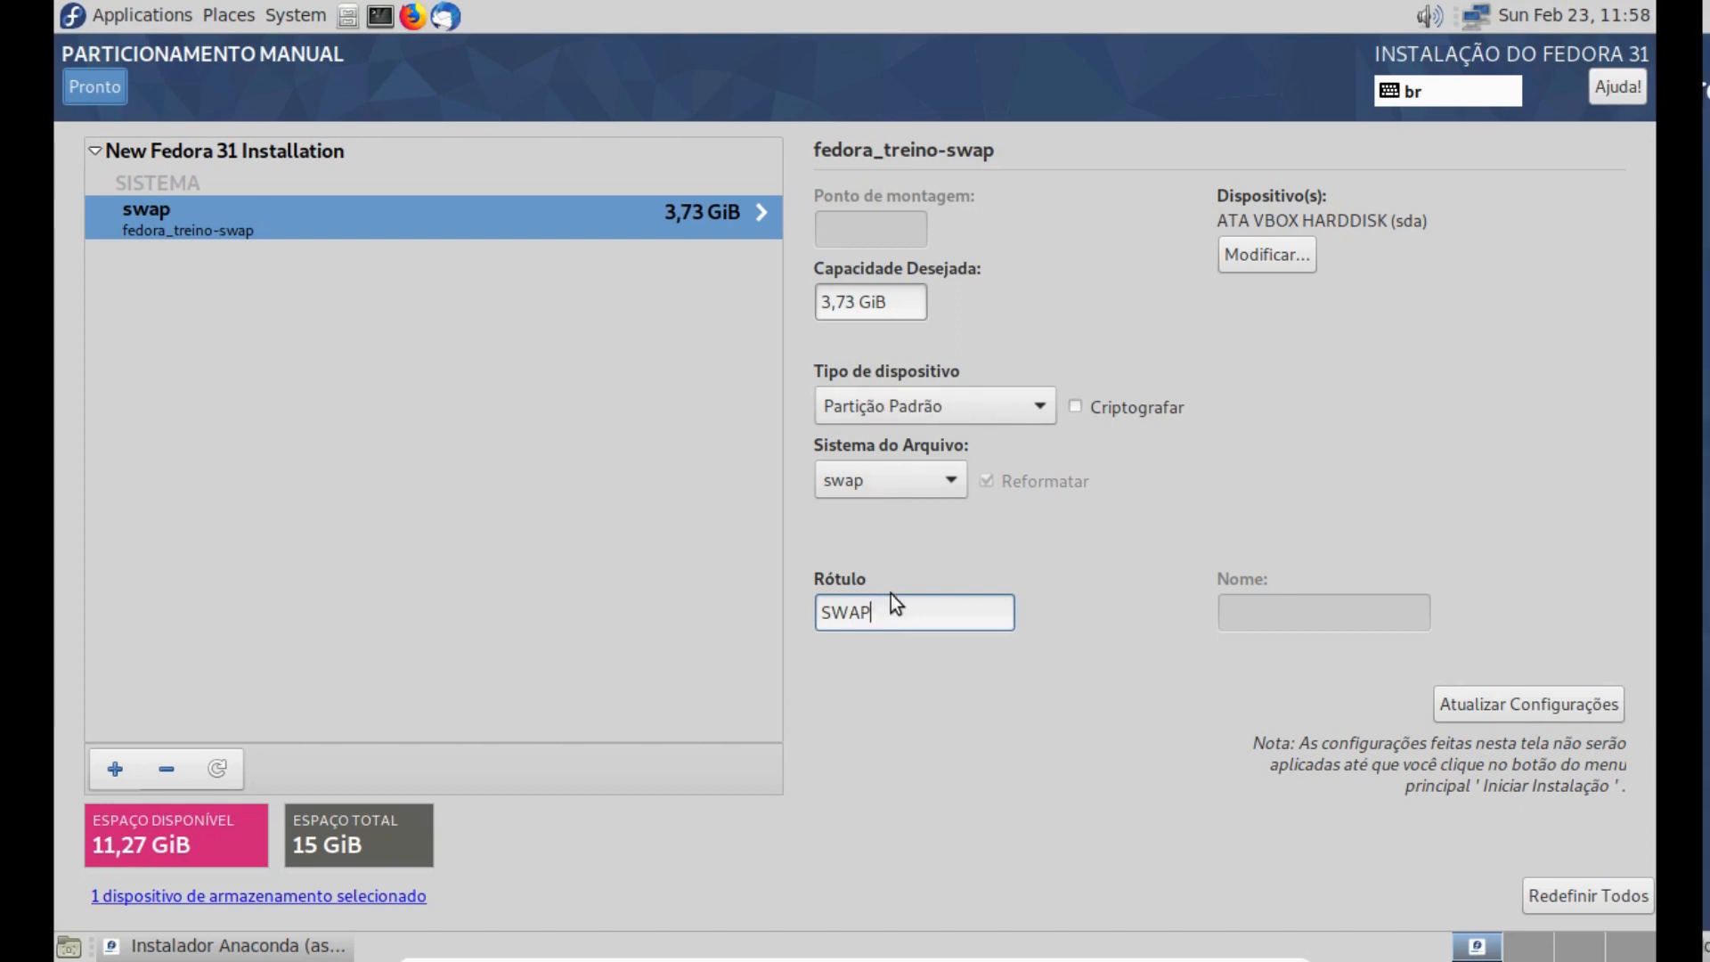
{"action": "left_click", "coordinate": [1532, 703]}
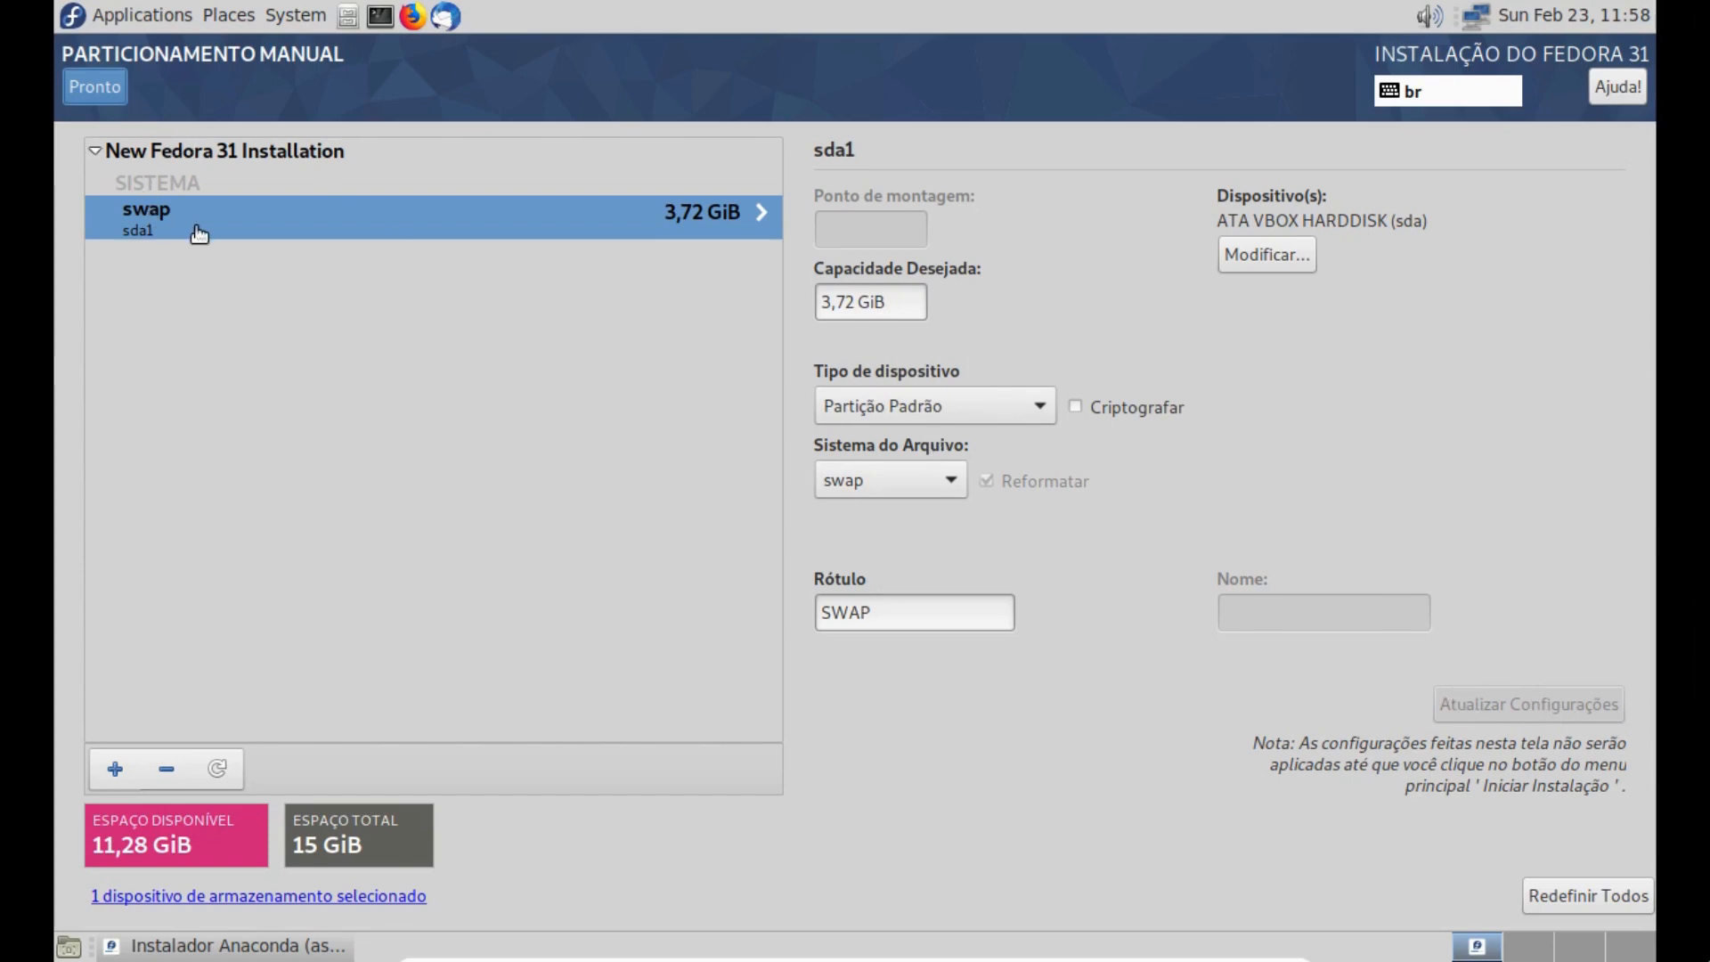
- Add a root mount point (/) with a desired capacity of 8 GB
{"action": "left_click", "coordinate": [115, 769]}
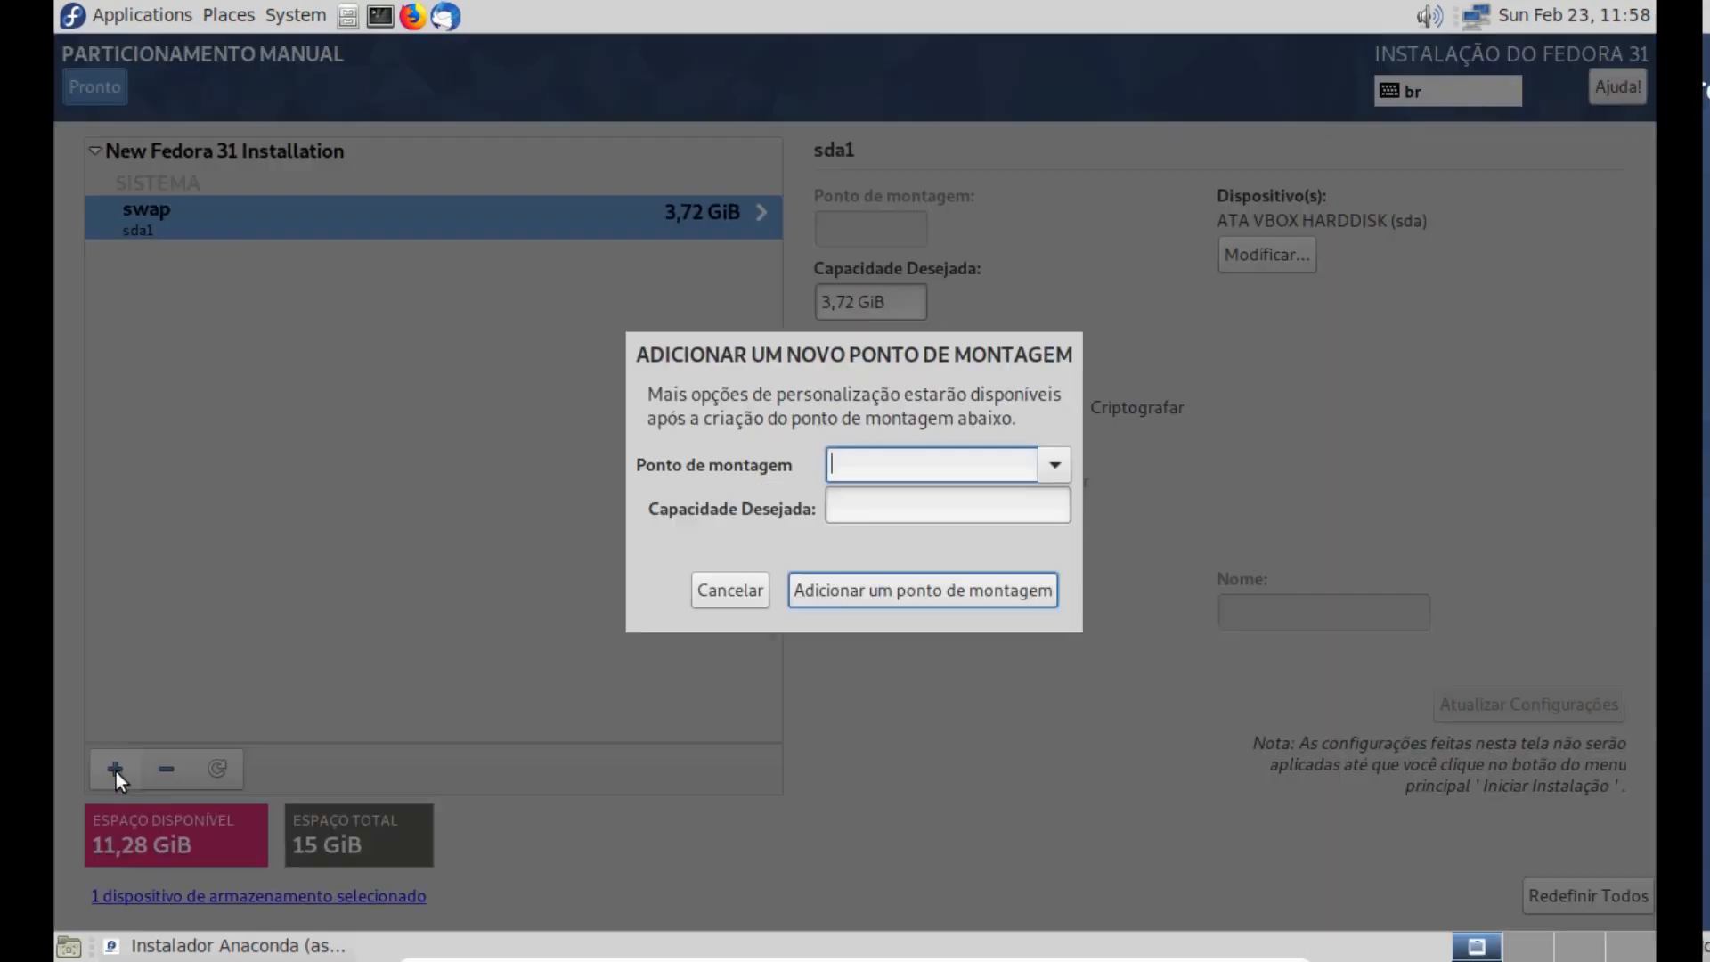
{"action": "left_click", "coordinate": [1051, 472]}
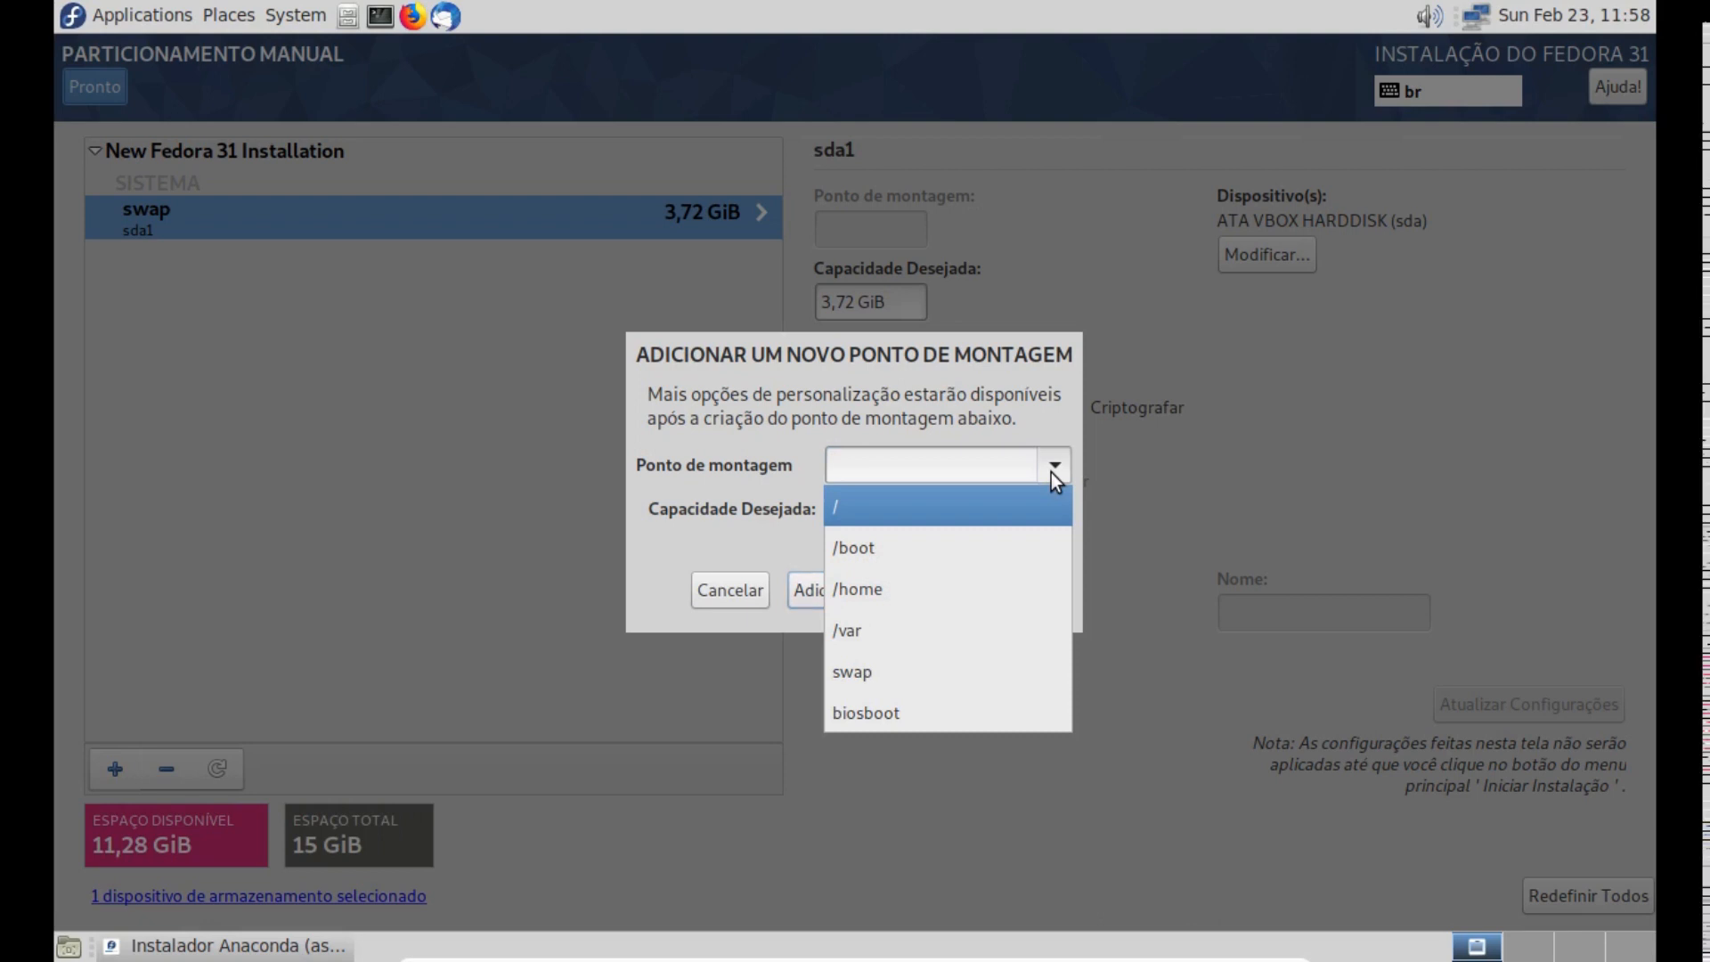
{"action": "left_click", "coordinate": [871, 502]}
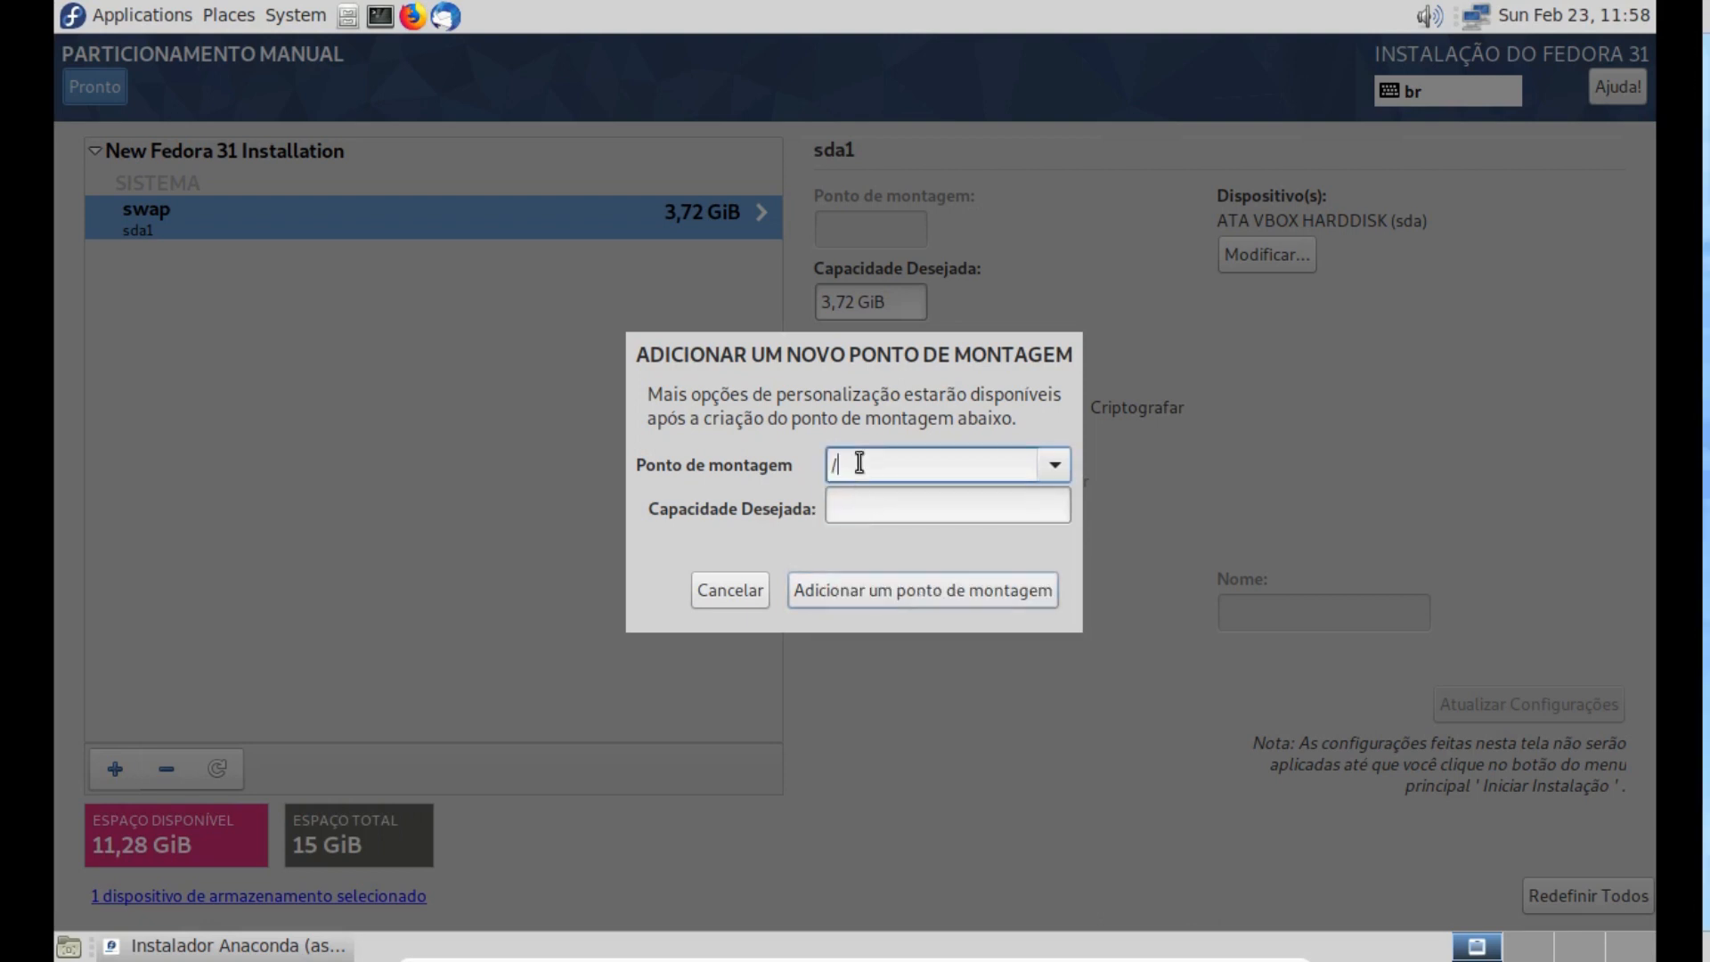
{"action": "left_click", "coordinate": [857, 505]}
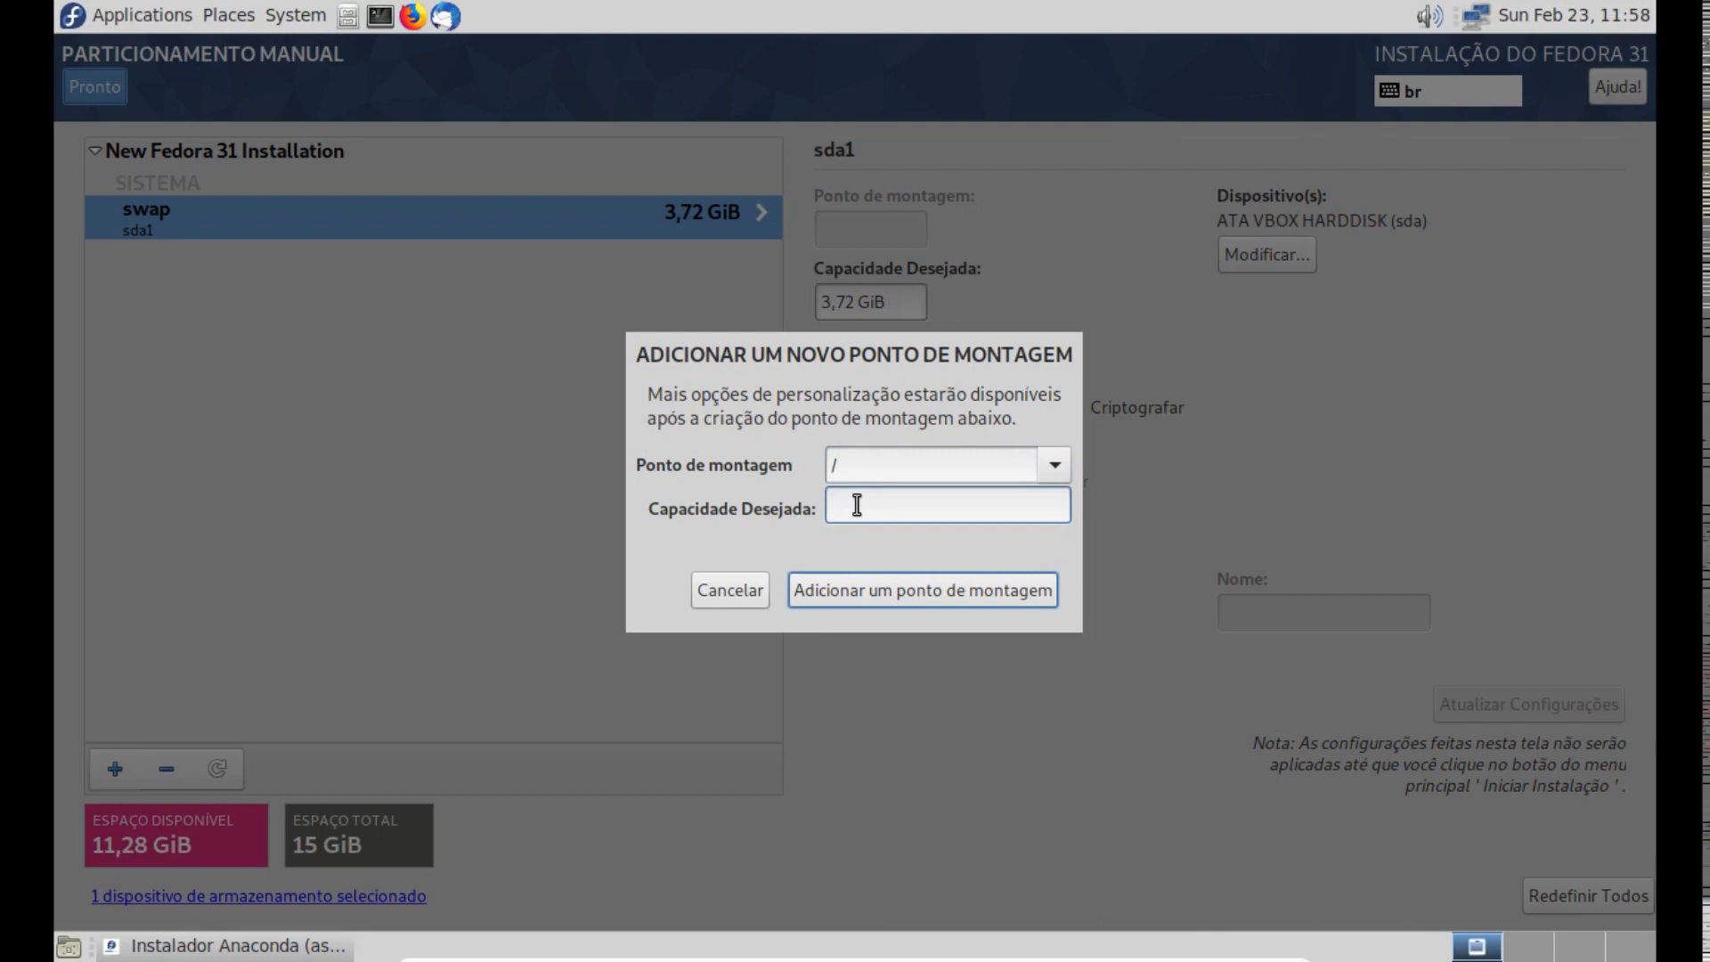
{"action": "type", "text": "10"}
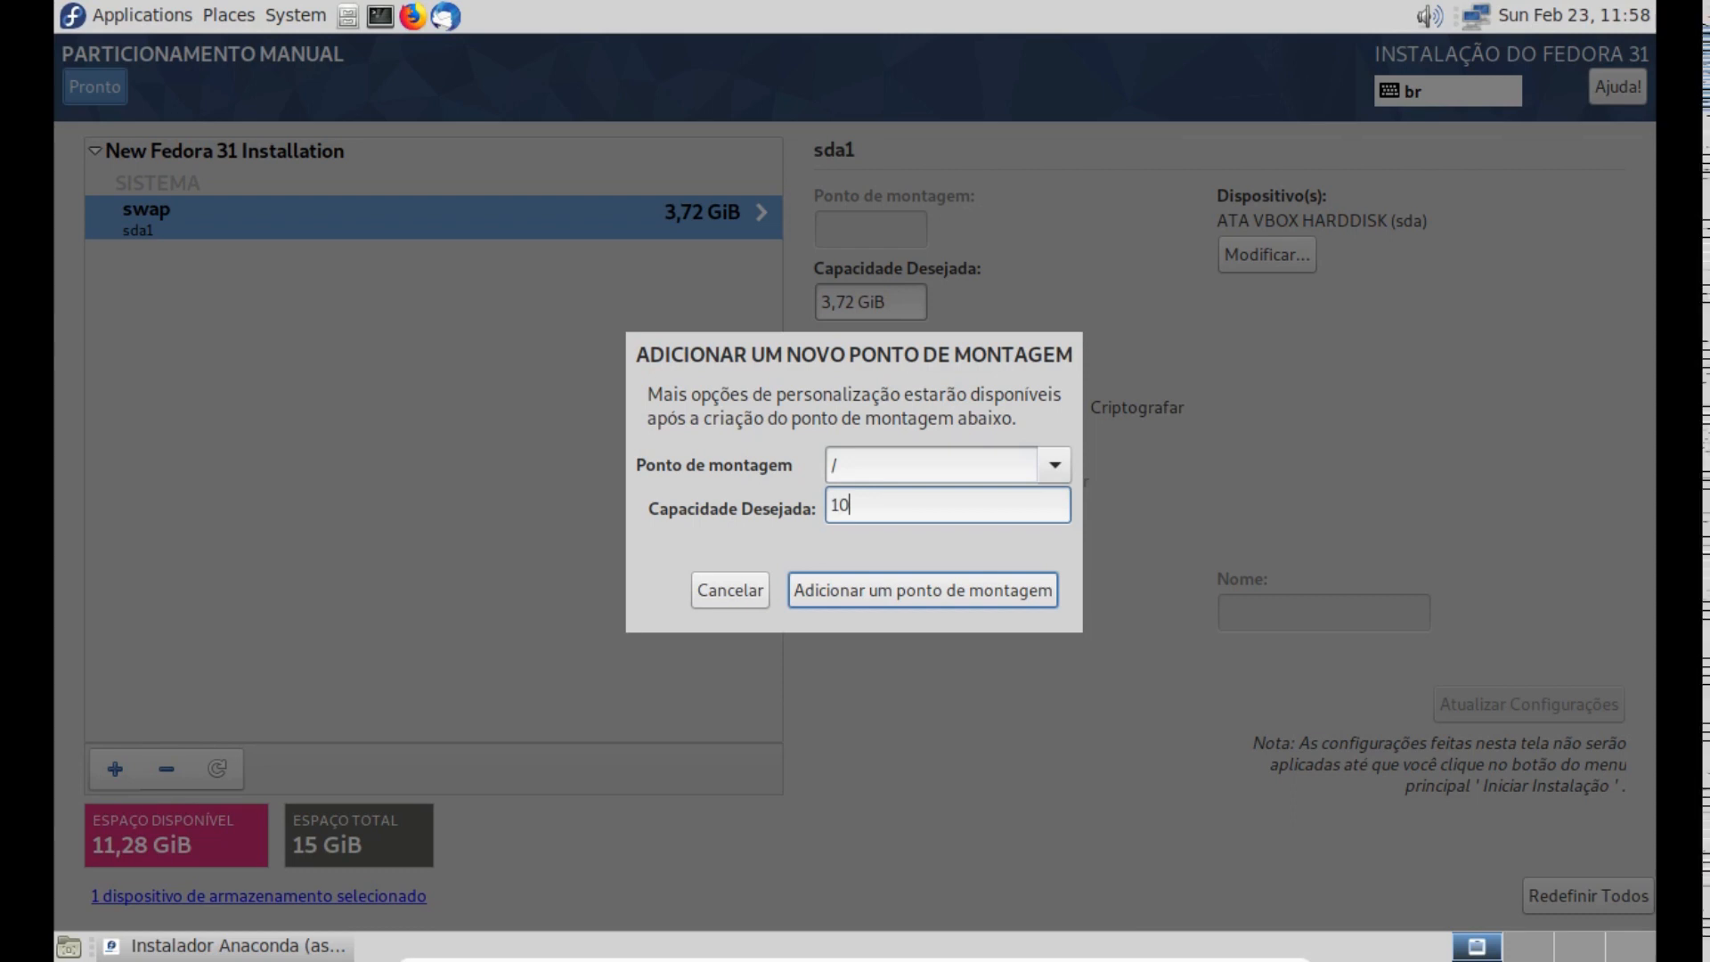
{"action": "key", "text": "BackSpace"}
{"action": "key", "text": "BackSpace"}
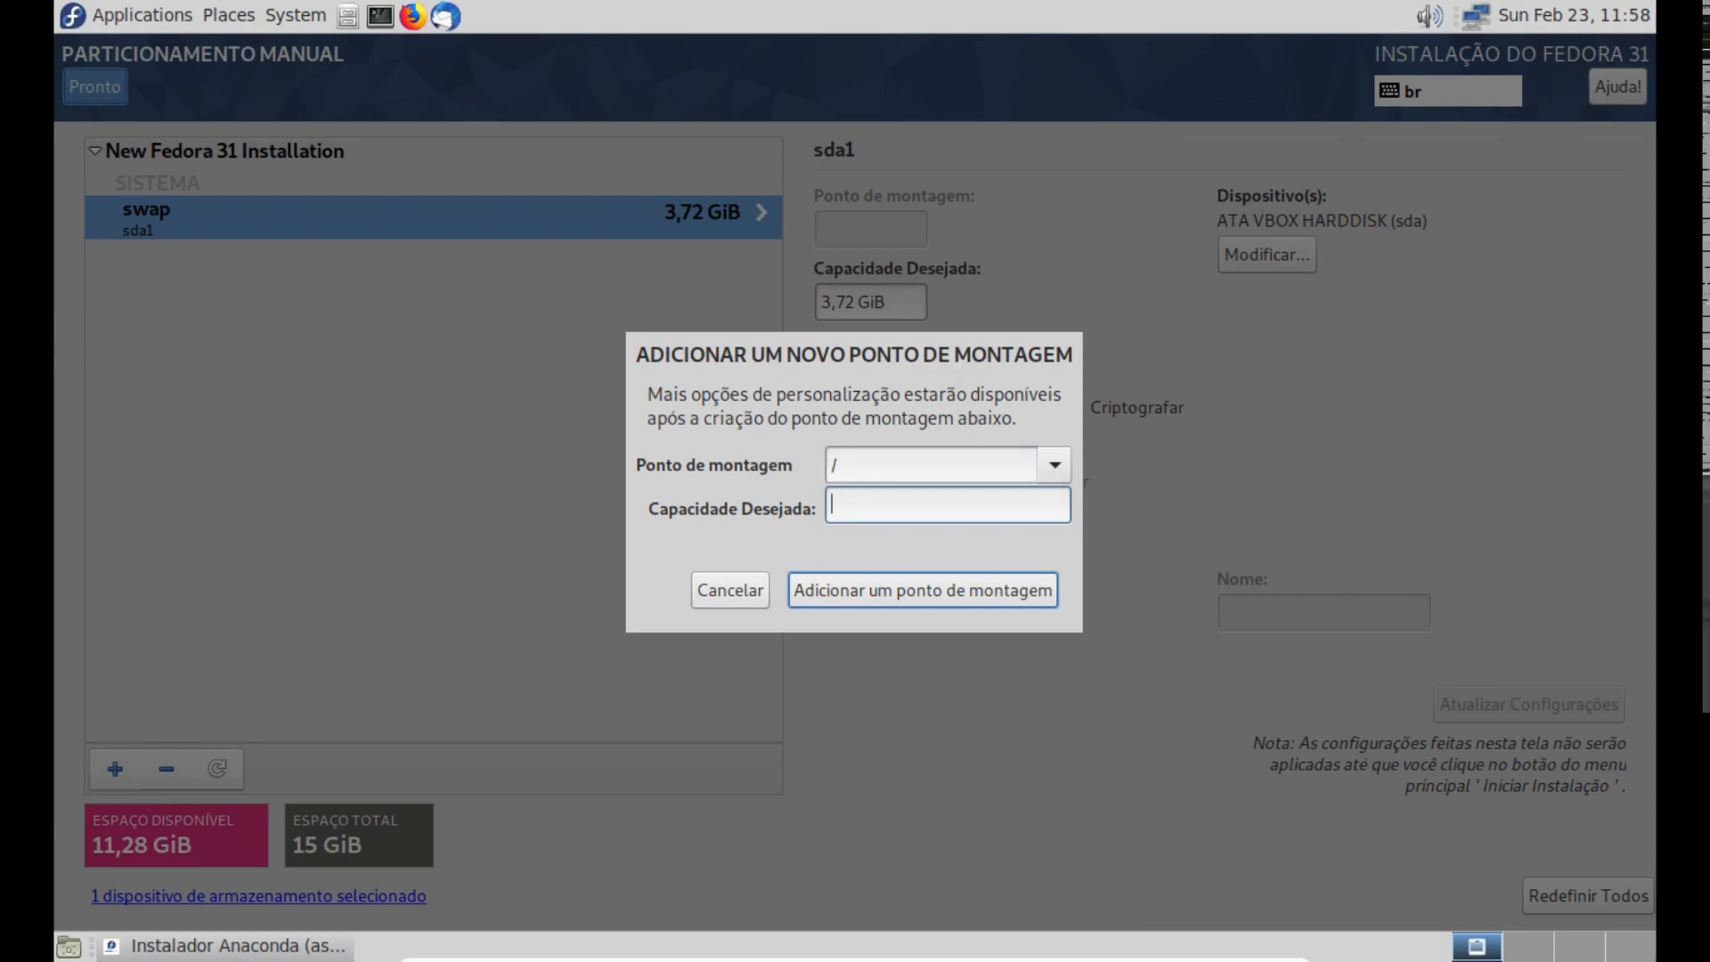
{"action": "type", "text": "8 gb"}
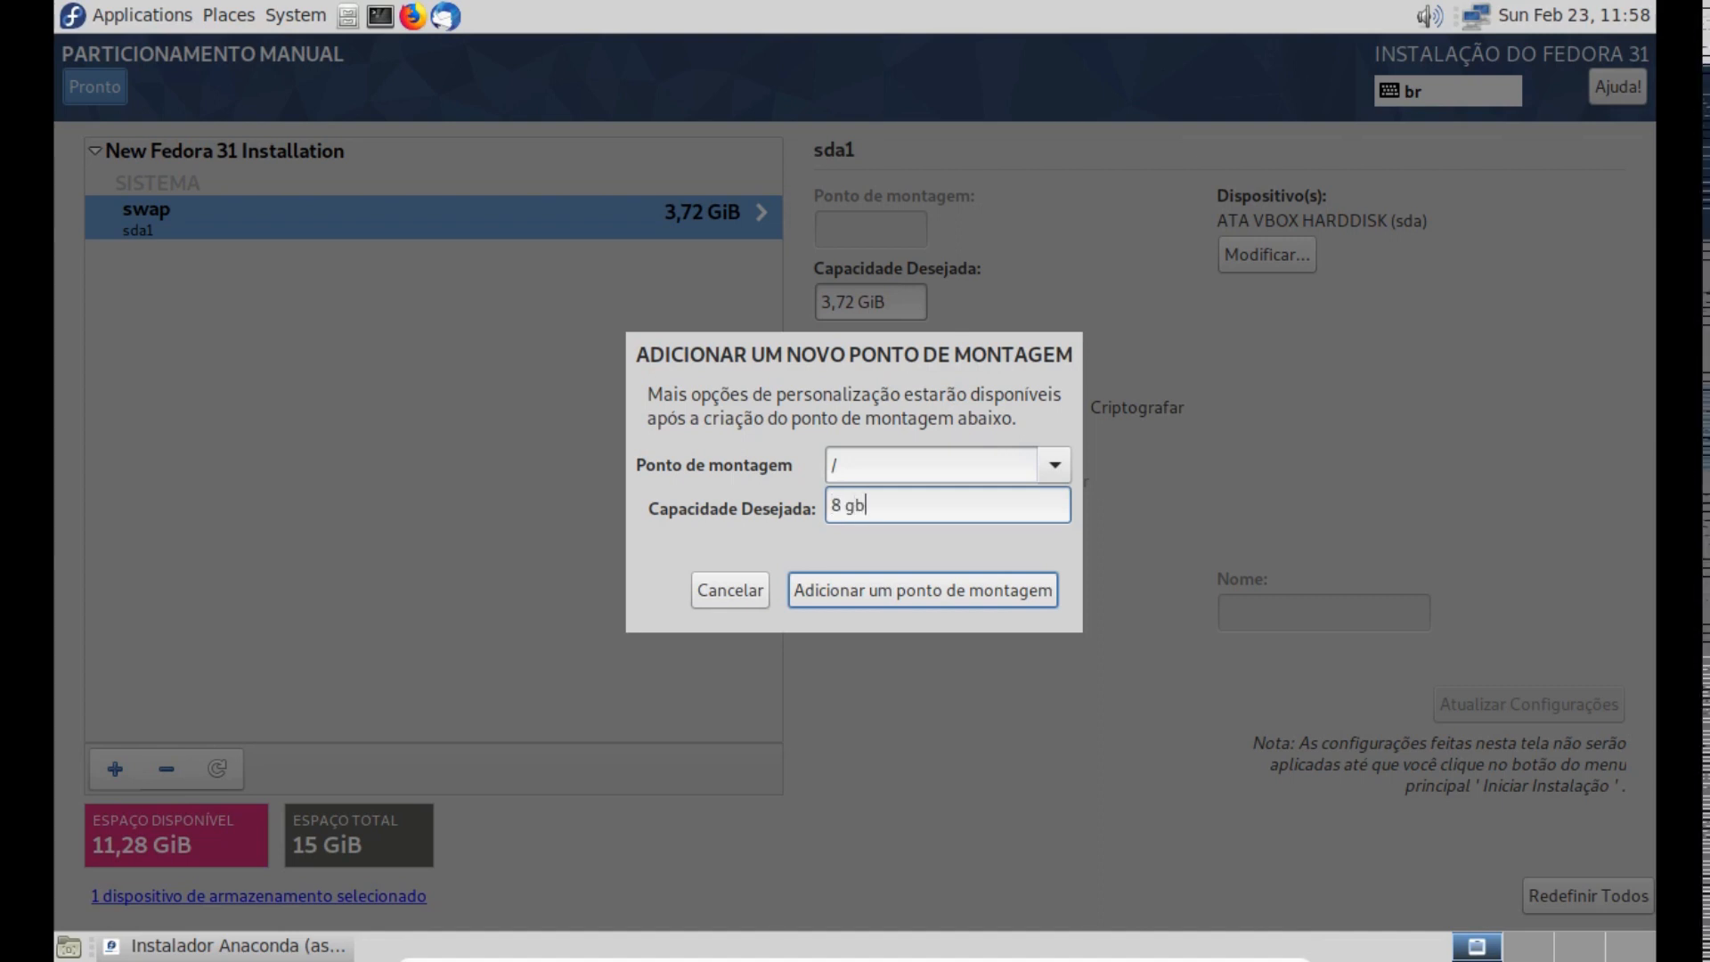
{"action": "key", "text": "BackSpace"}
{"action": "key", "text": "BackSpace"}
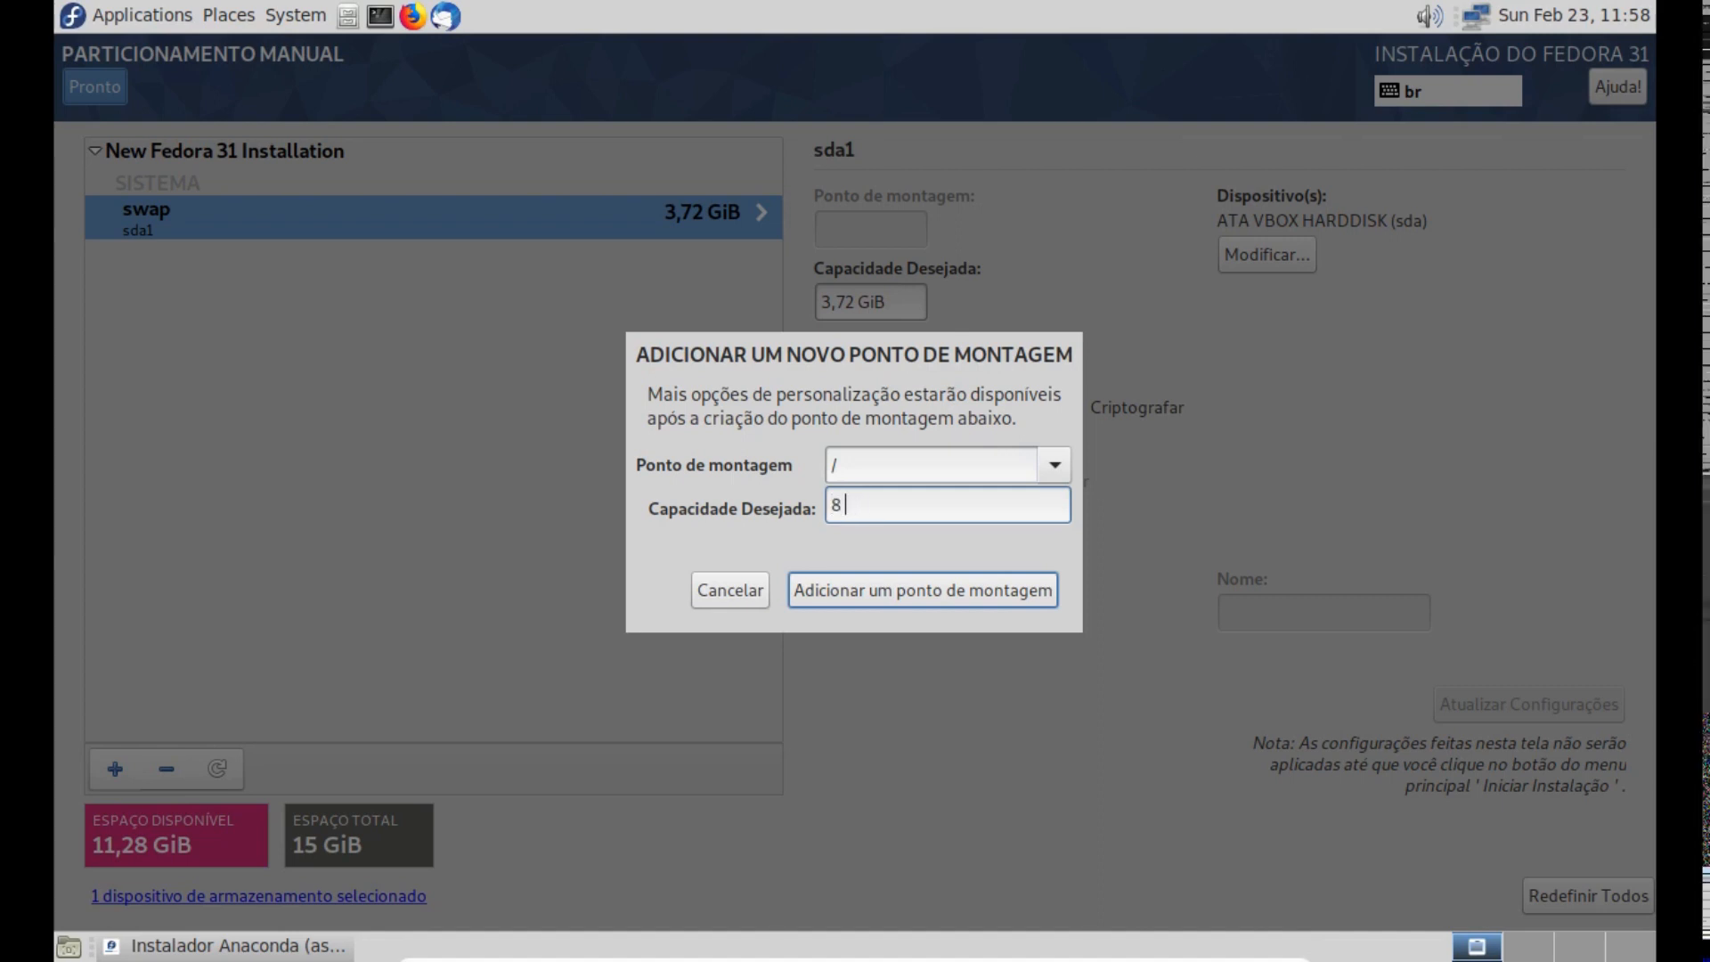
{"action": "type", "text": "GB"}
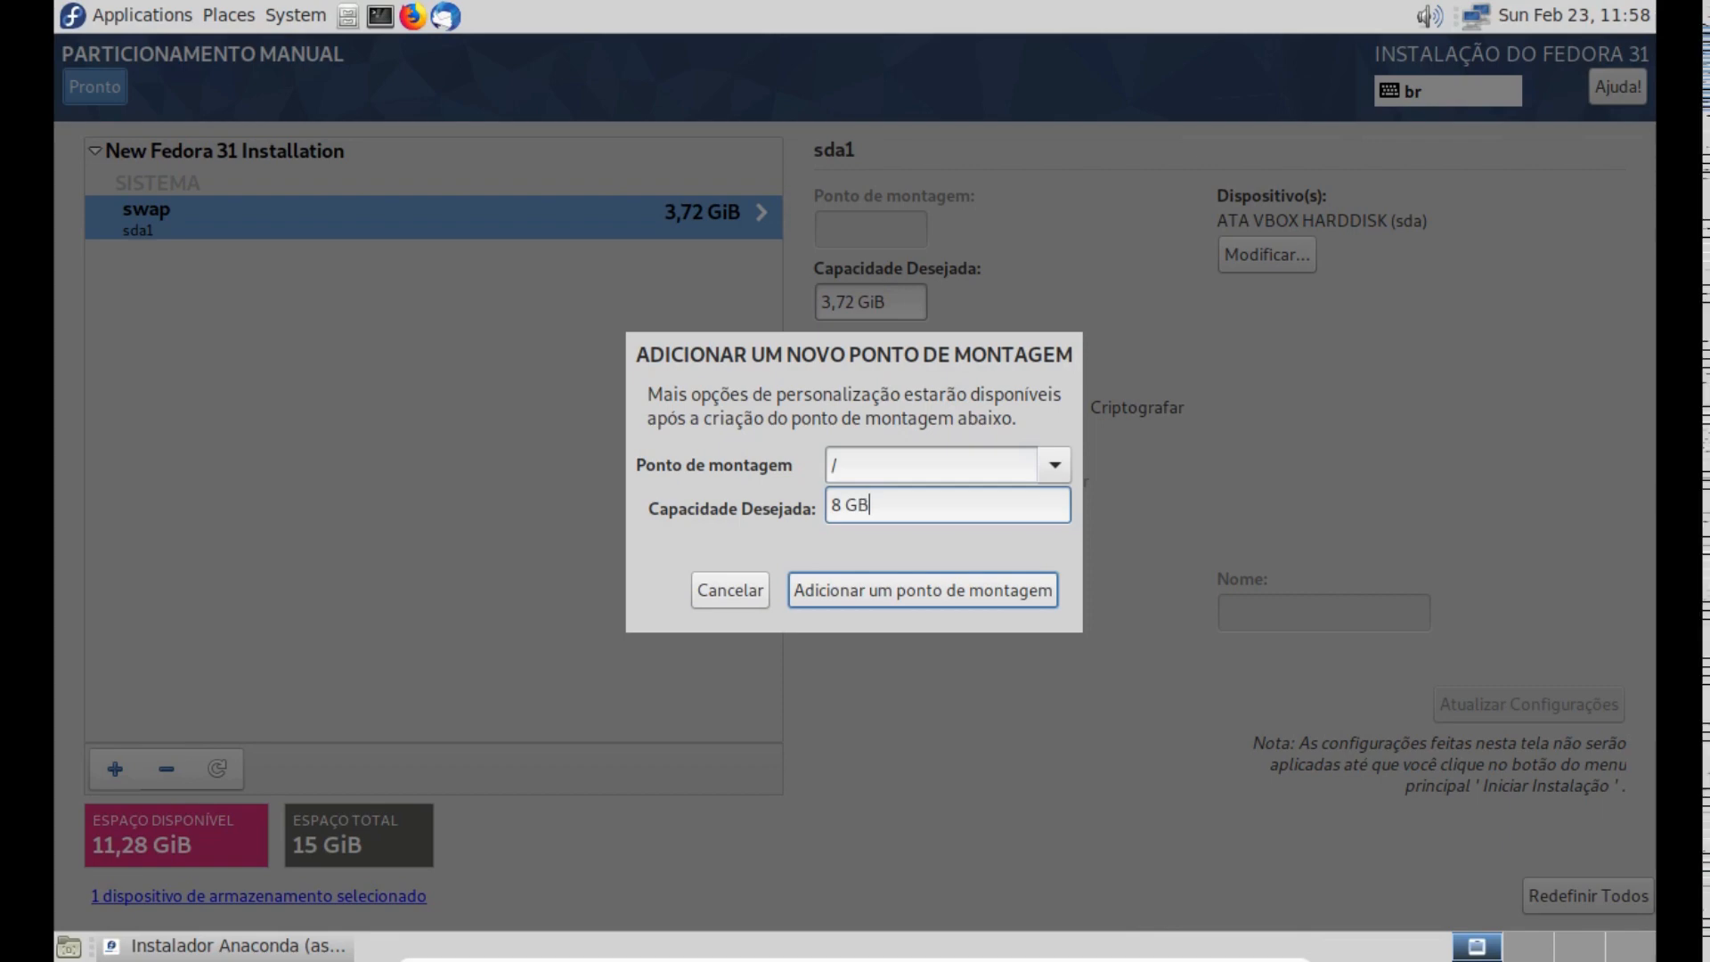
{"action": "left_click", "coordinate": [928, 597]}
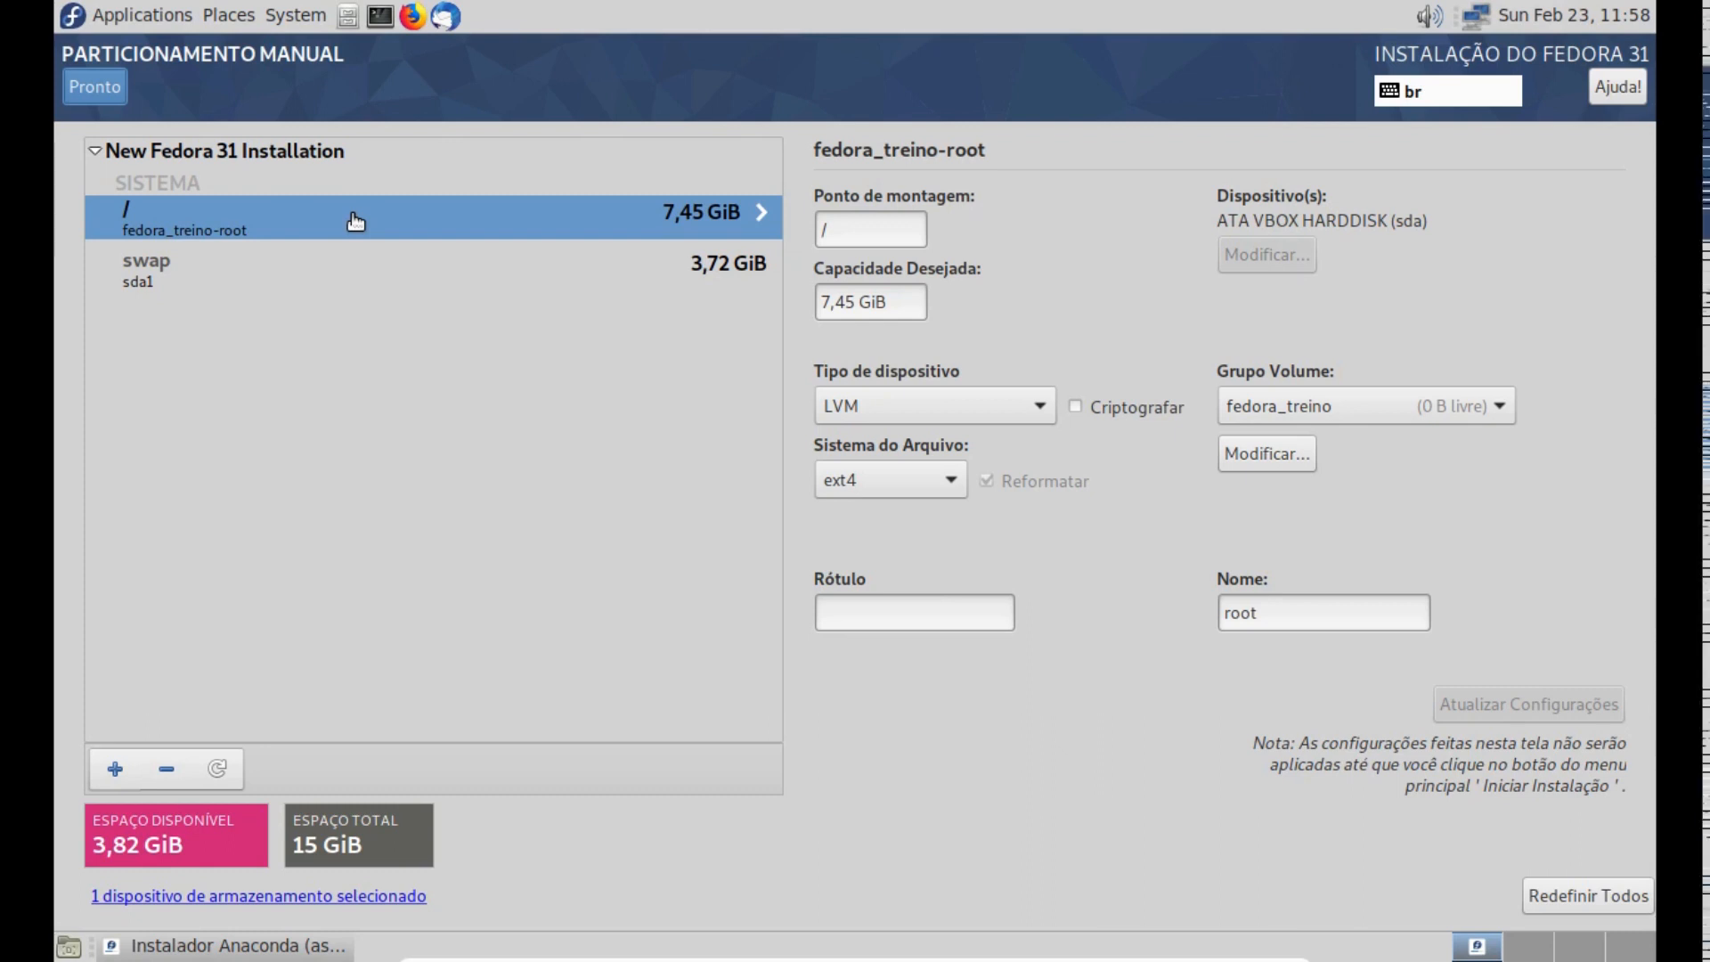
- Change the device type of the root (/) mount point to Partição Padrão
{"action": "left_click", "coordinate": [331, 272]}
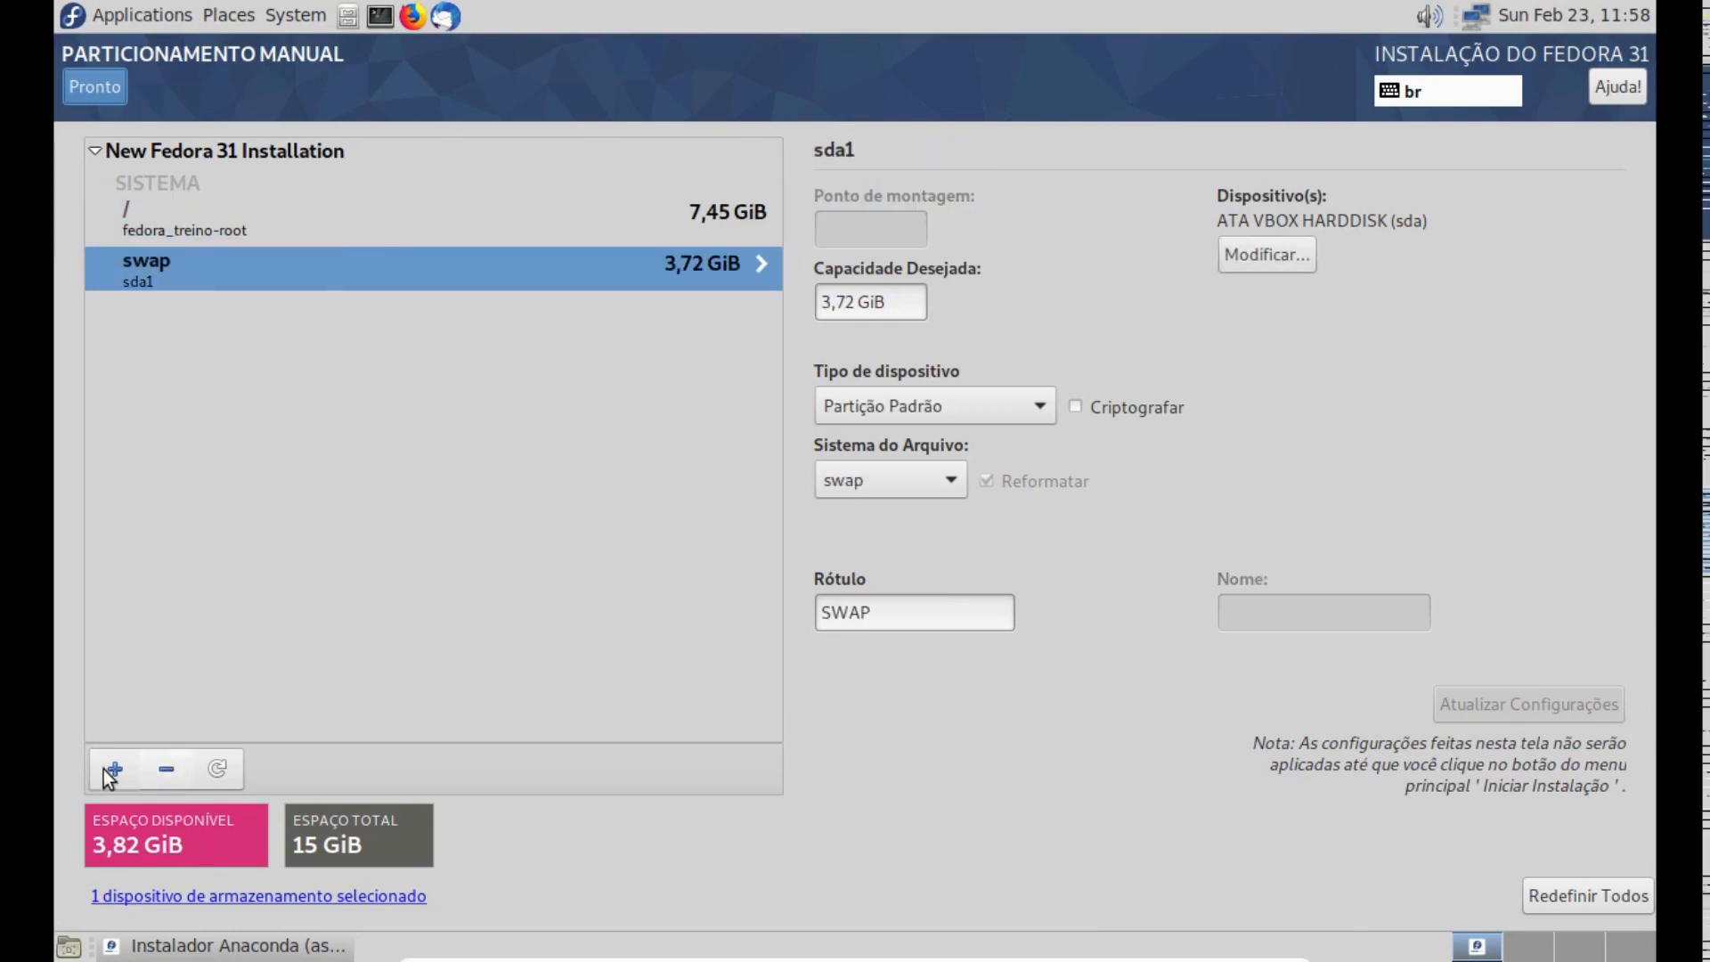
{"action": "left_click", "coordinate": [559, 233]}
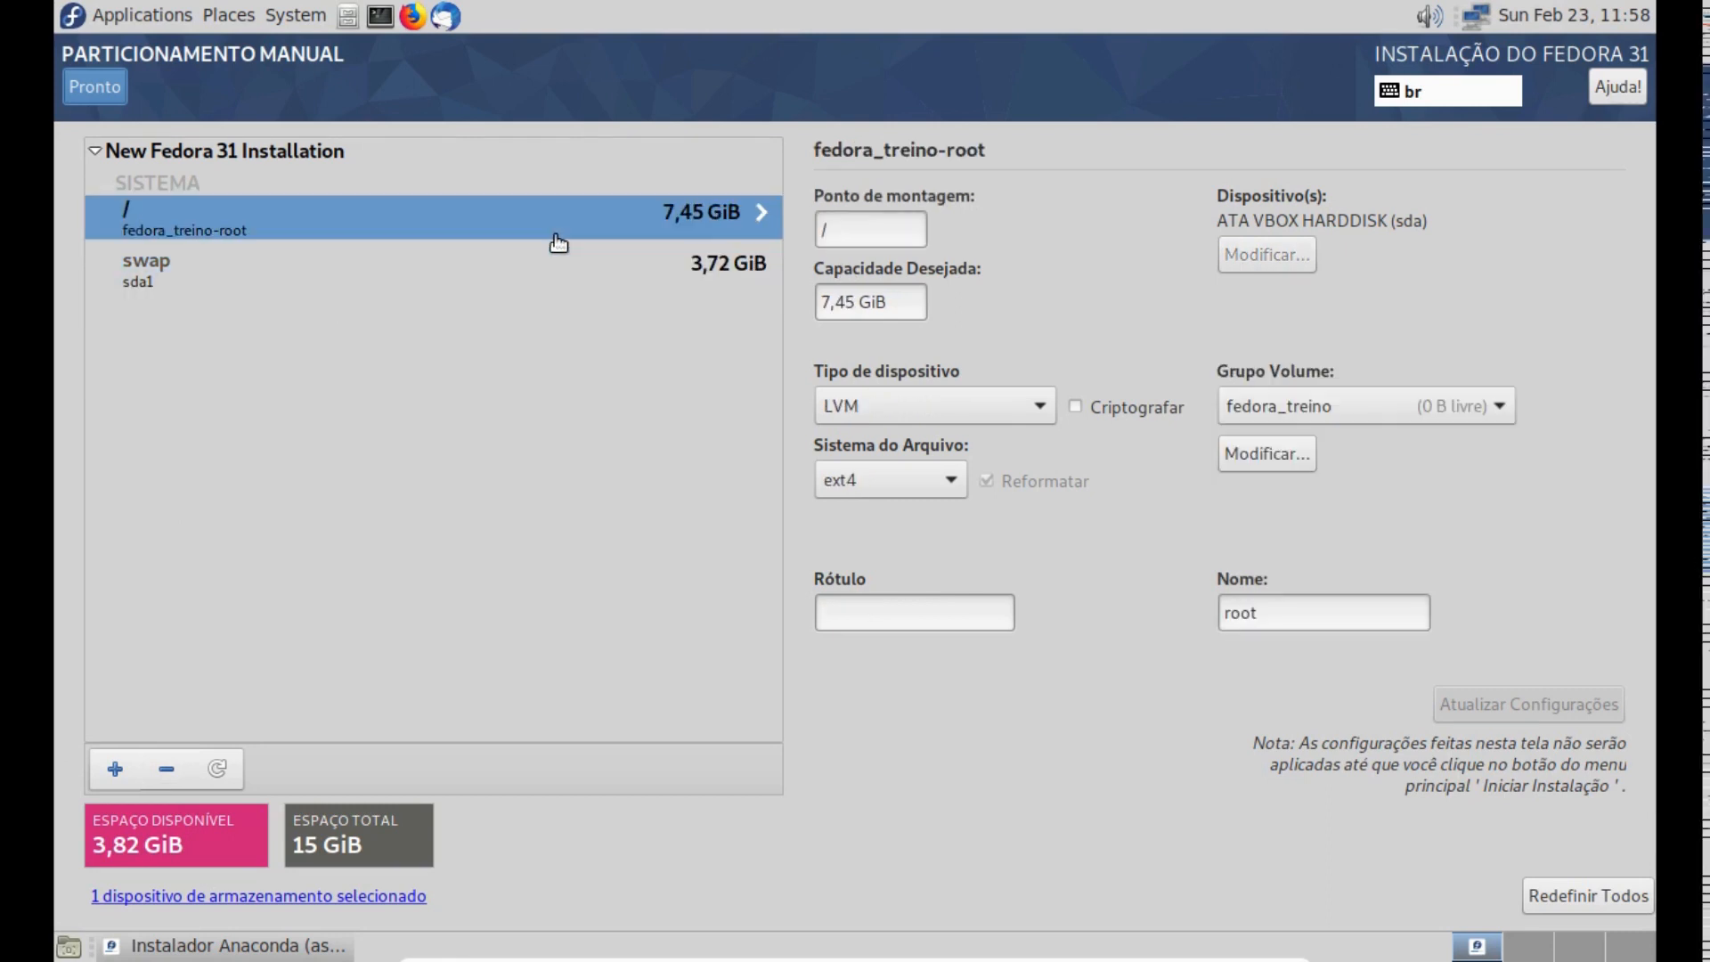
{"action": "left_click", "coordinate": [908, 408]}
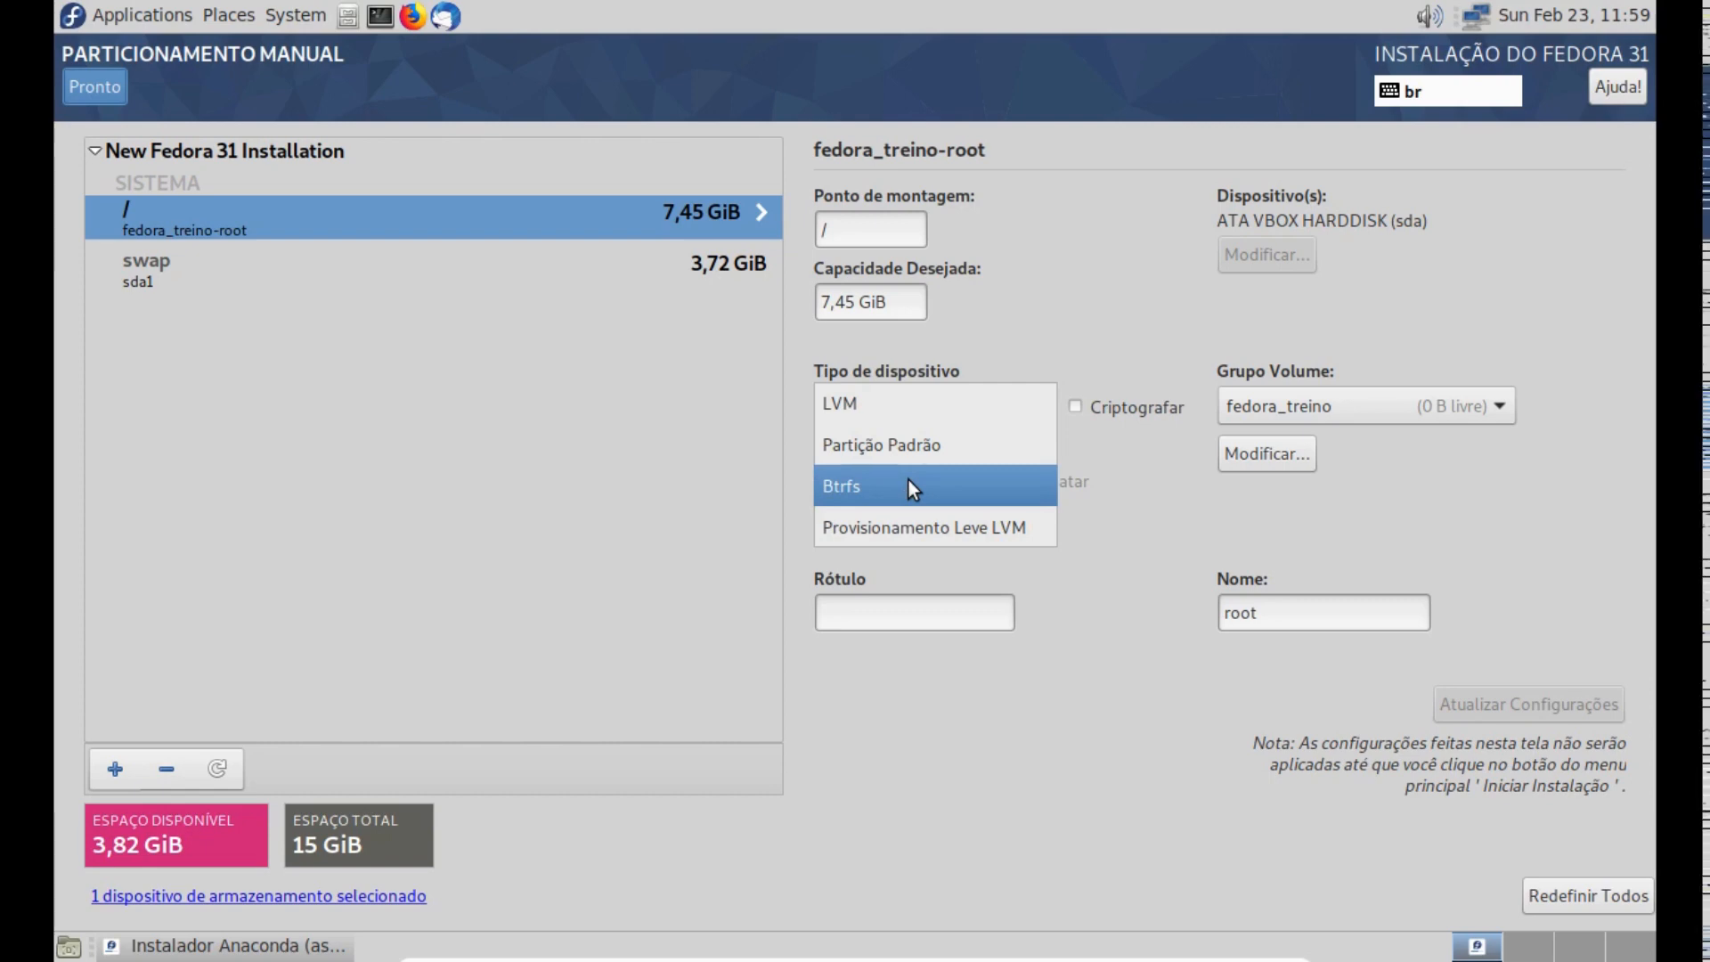
{"action": "left_click", "coordinate": [902, 449]}
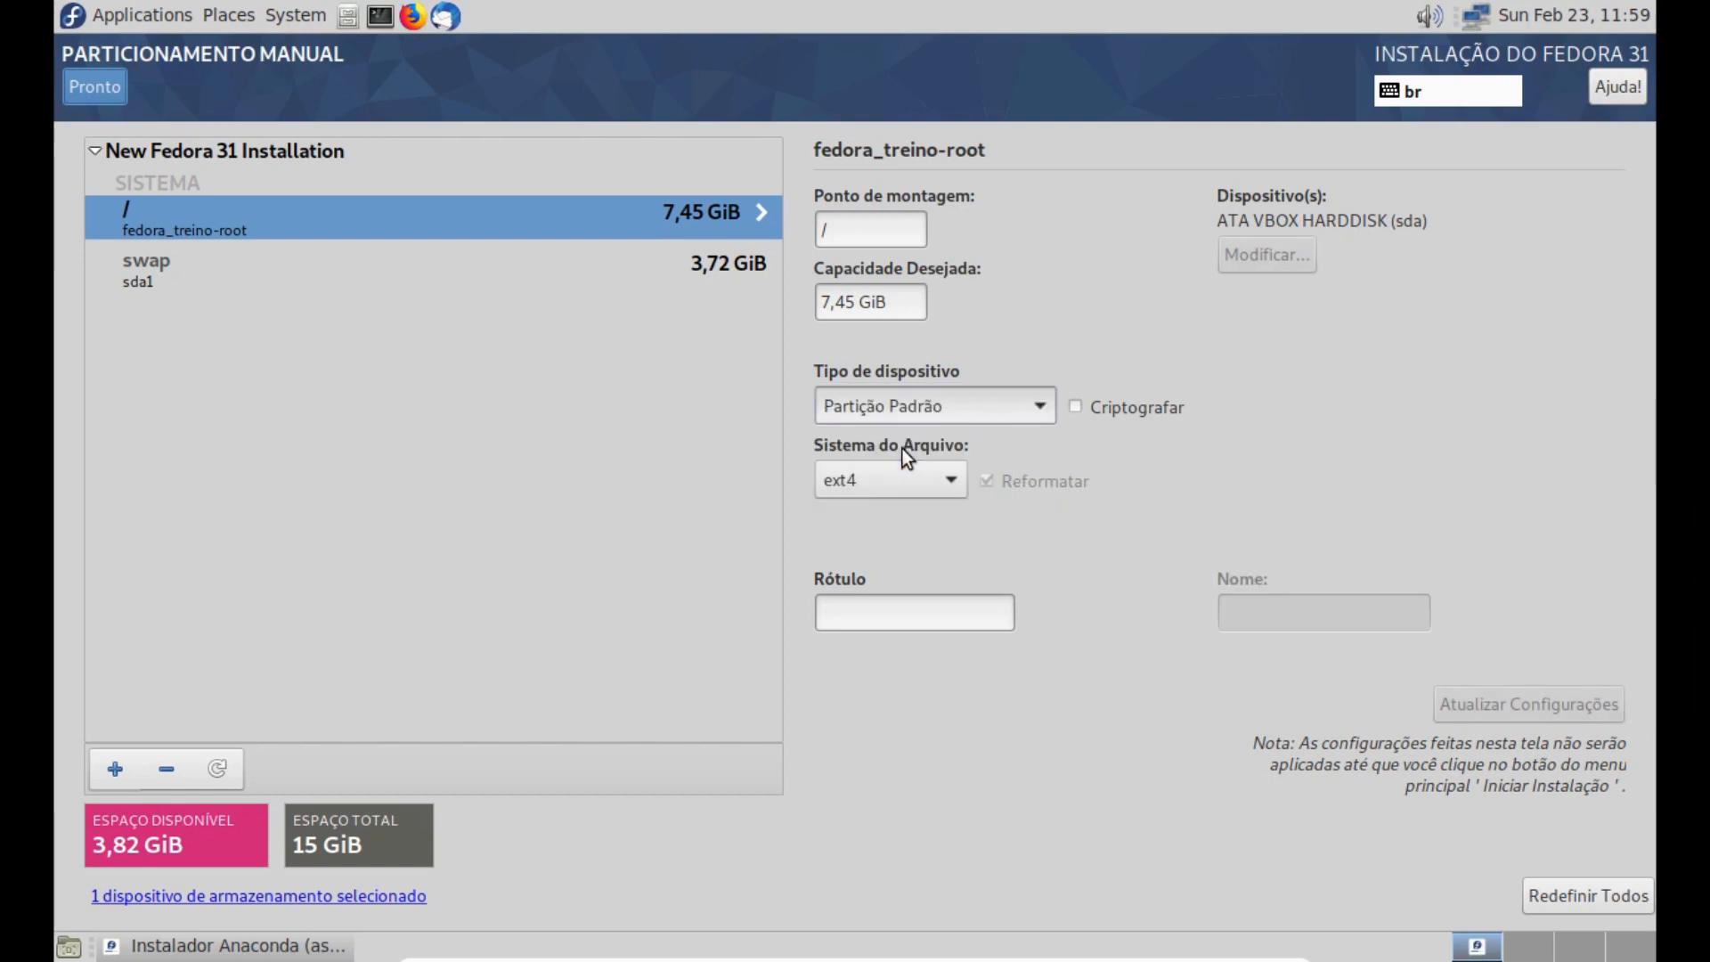
- Label the root partition Fedora_Root and update its settings
{"action": "left_click", "coordinate": [890, 606]}
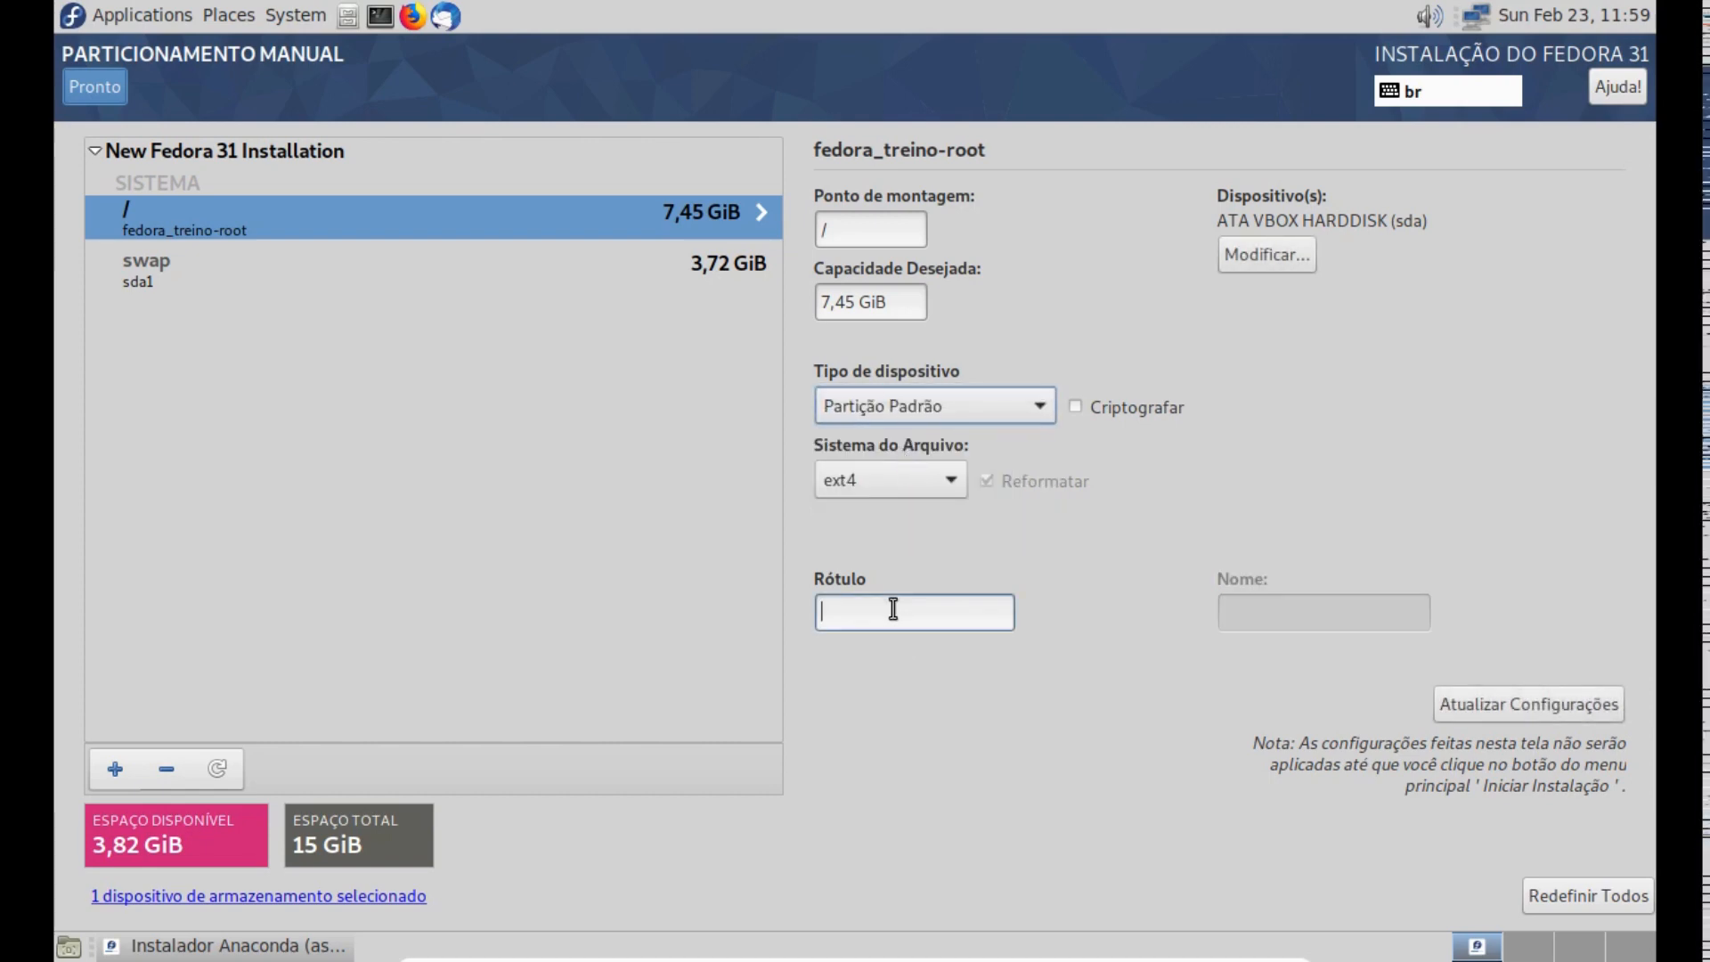
{"action": "type", "text": "r"}
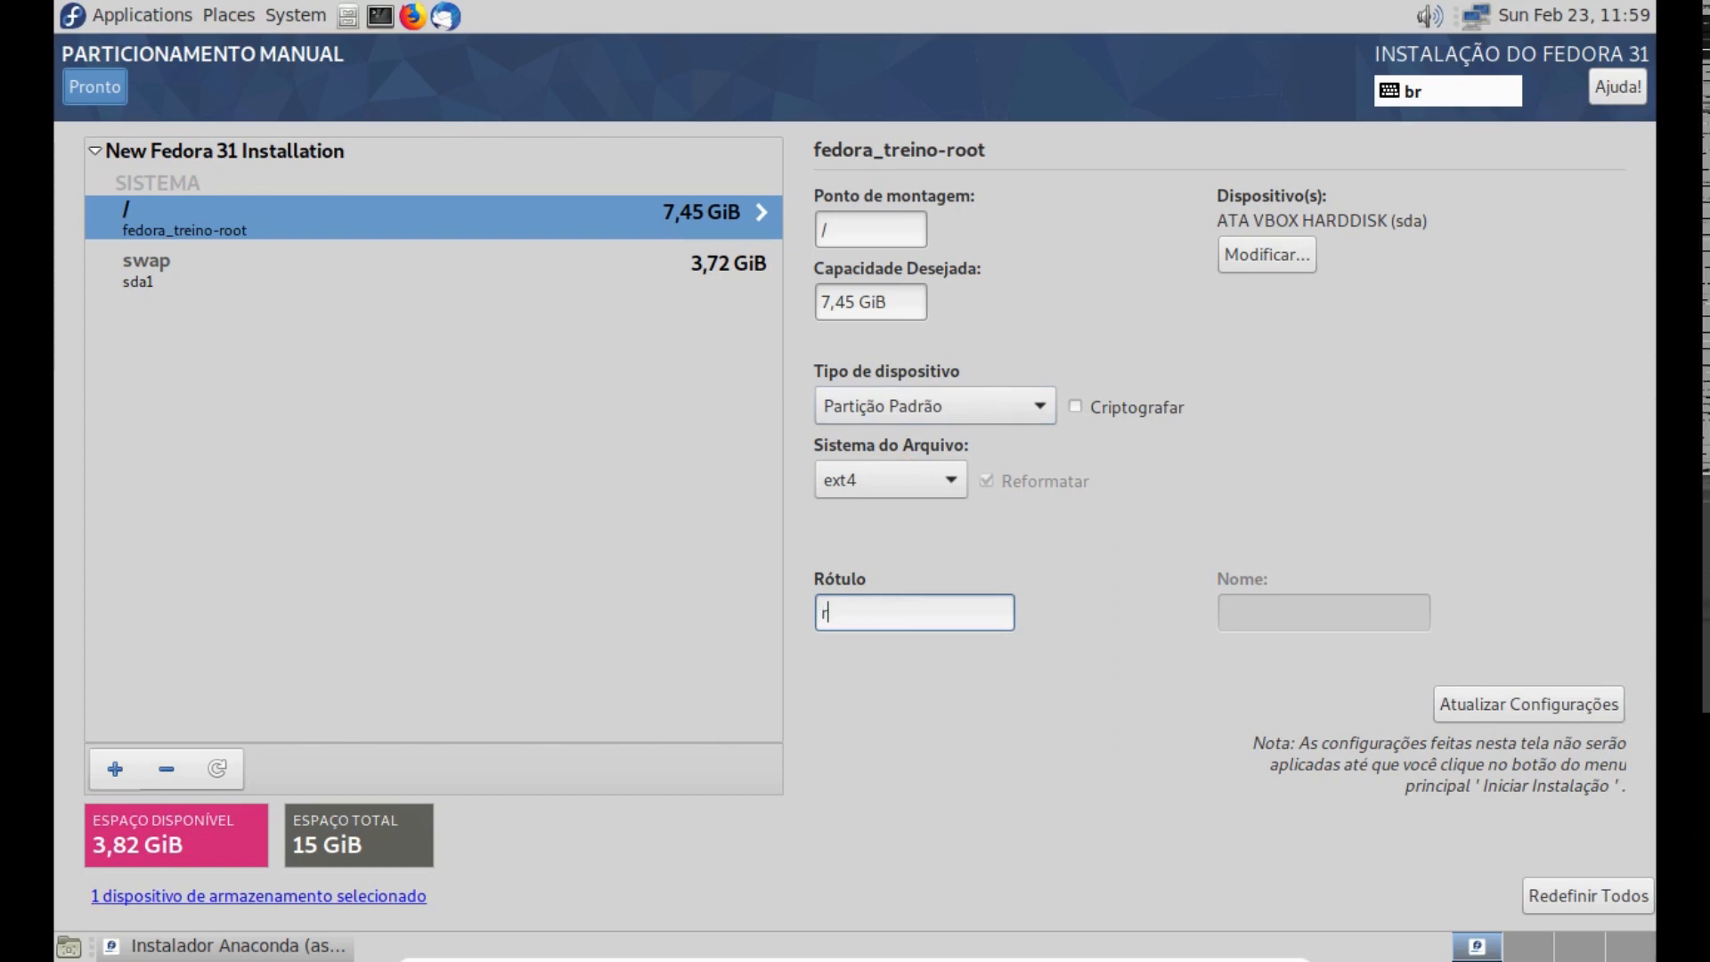
{"action": "key", "text": "BackSpace"}
{"action": "type", "text": "fedira"}
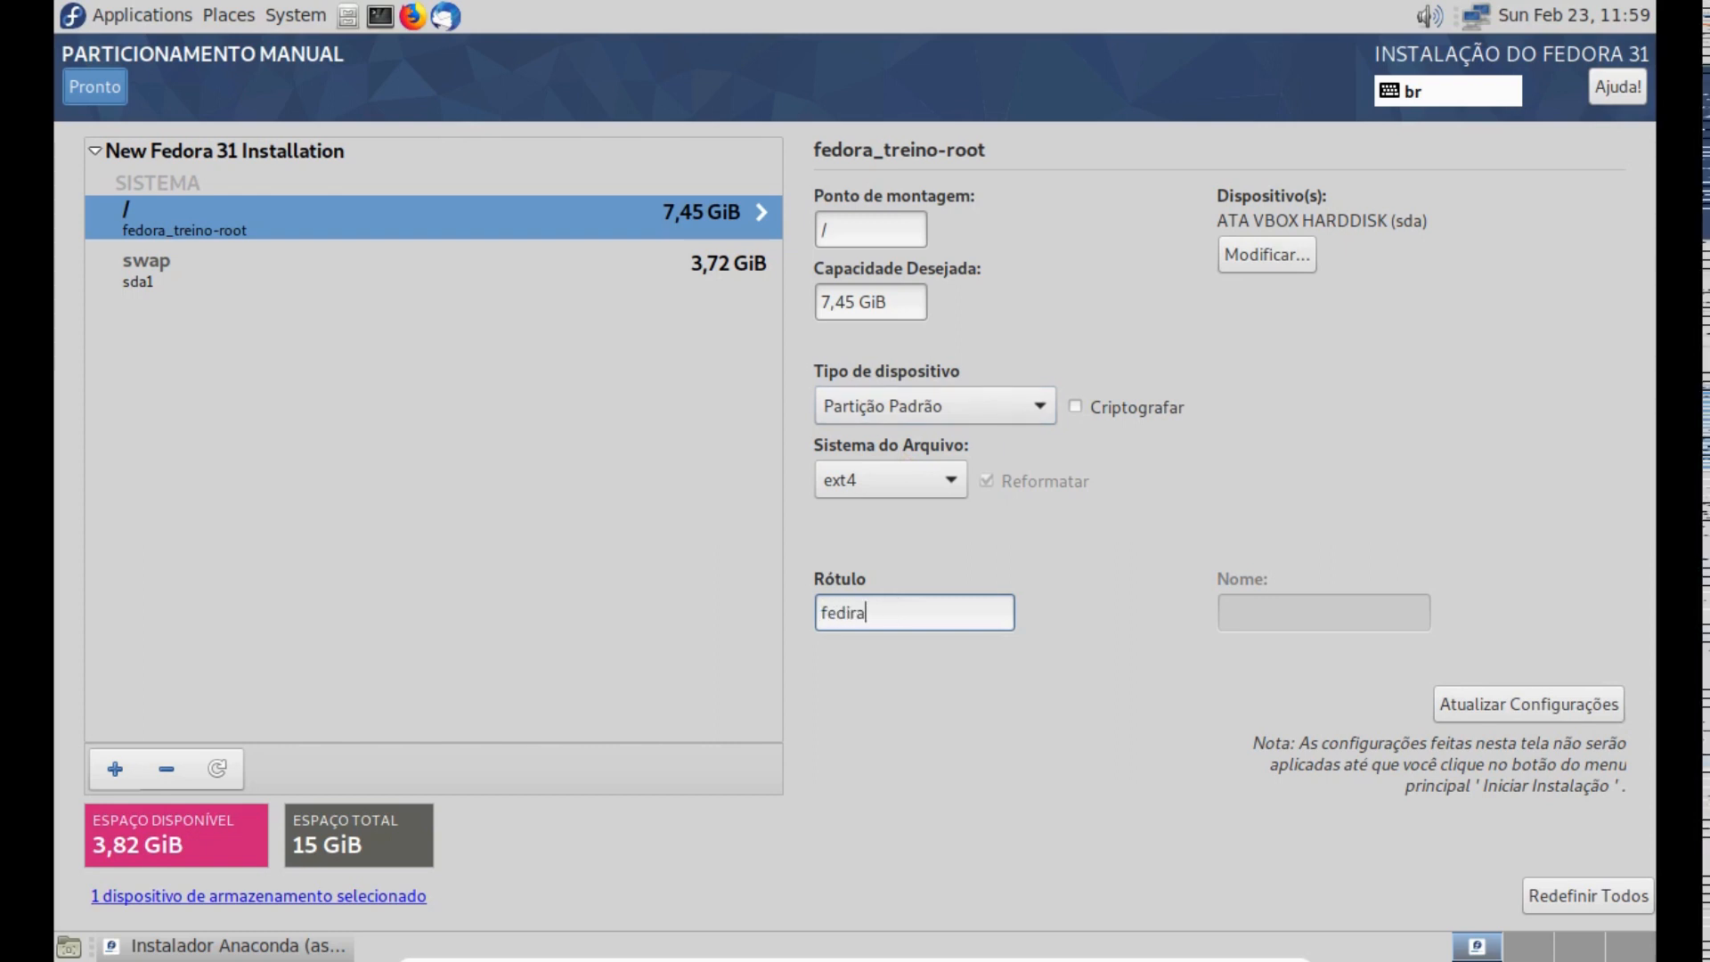
{"action": "key", "text": "BackSpace"}
{"action": "key", "text": "BackSpace"}
{"action": "key", "text": "BackSpace"}
{"action": "key", "text": "BackSpace"}
{"action": "key", "text": "BackSpace"}
{"action": "key", "text": "BackSpace"}
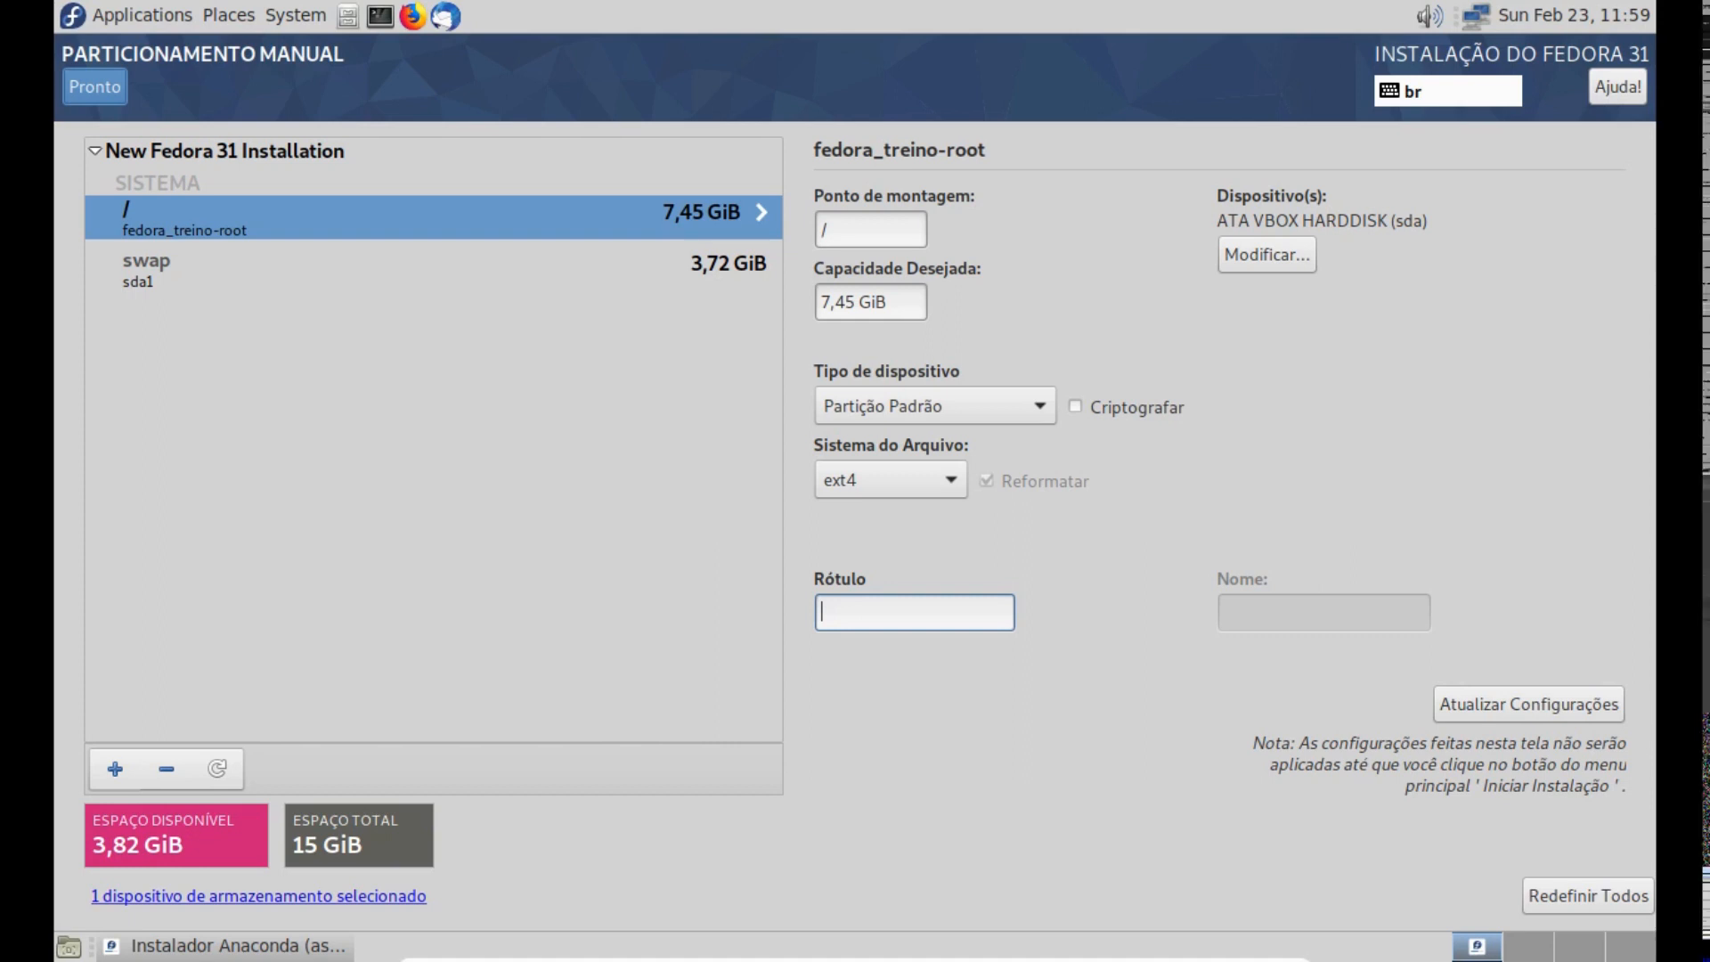
{"action": "type", "text": "fEDORA"}
{"action": "key", "text": "BackSpace"}
{"action": "key", "text": "BackSpace"}
{"action": "key", "text": "BackSpace"}
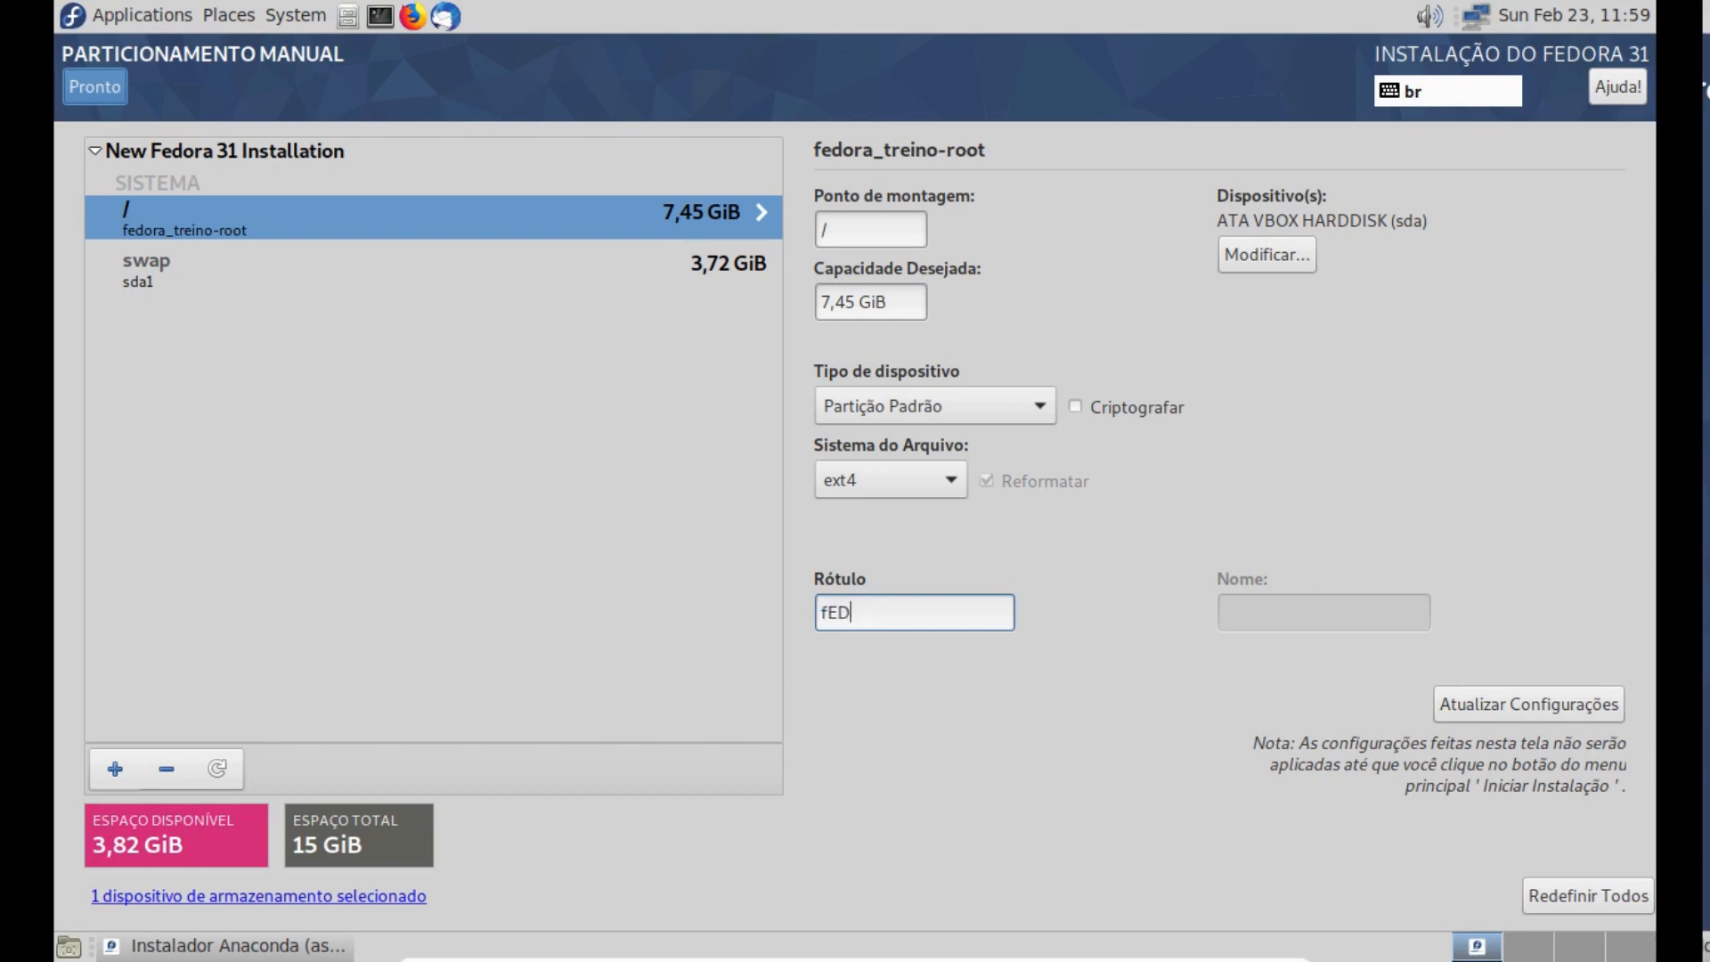
{"action": "key", "text": "BackSpace"}
{"action": "key", "text": "BackSpace"}
{"action": "key", "text": "BackSpace"}
{"action": "type", "text": "Fewd"}
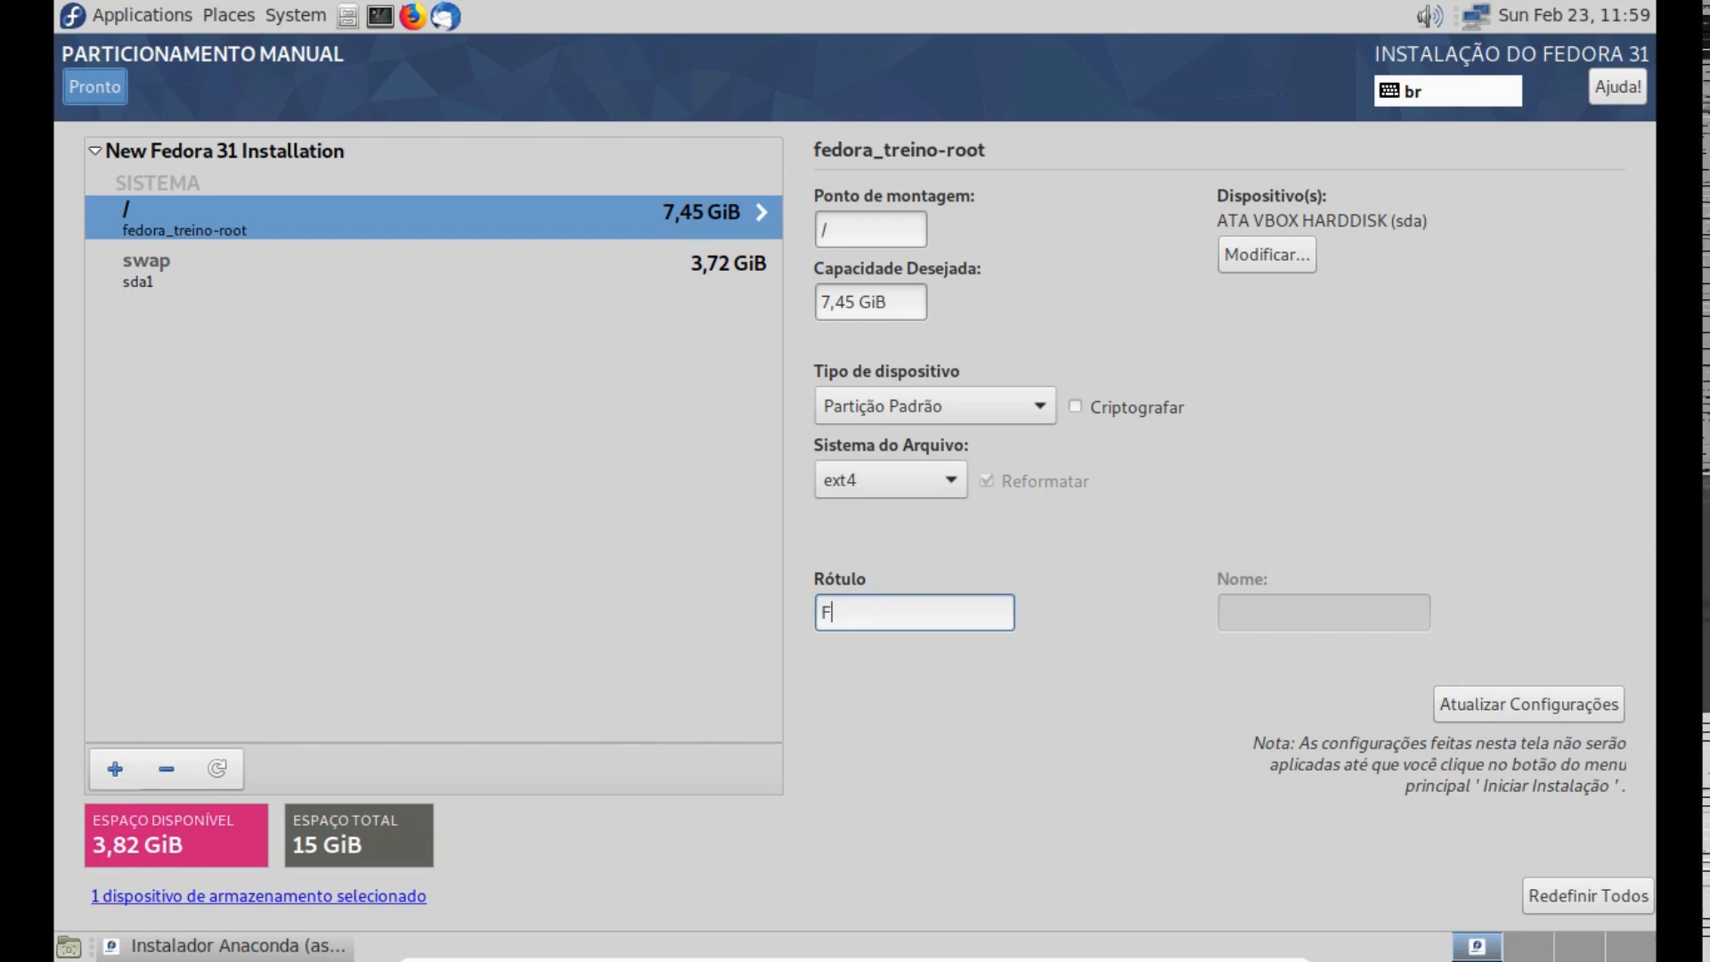
{"action": "key", "text": "BackSpace"}
{"action": "key", "text": "BackSpace"}
{"action": "type", "text": "dora"}
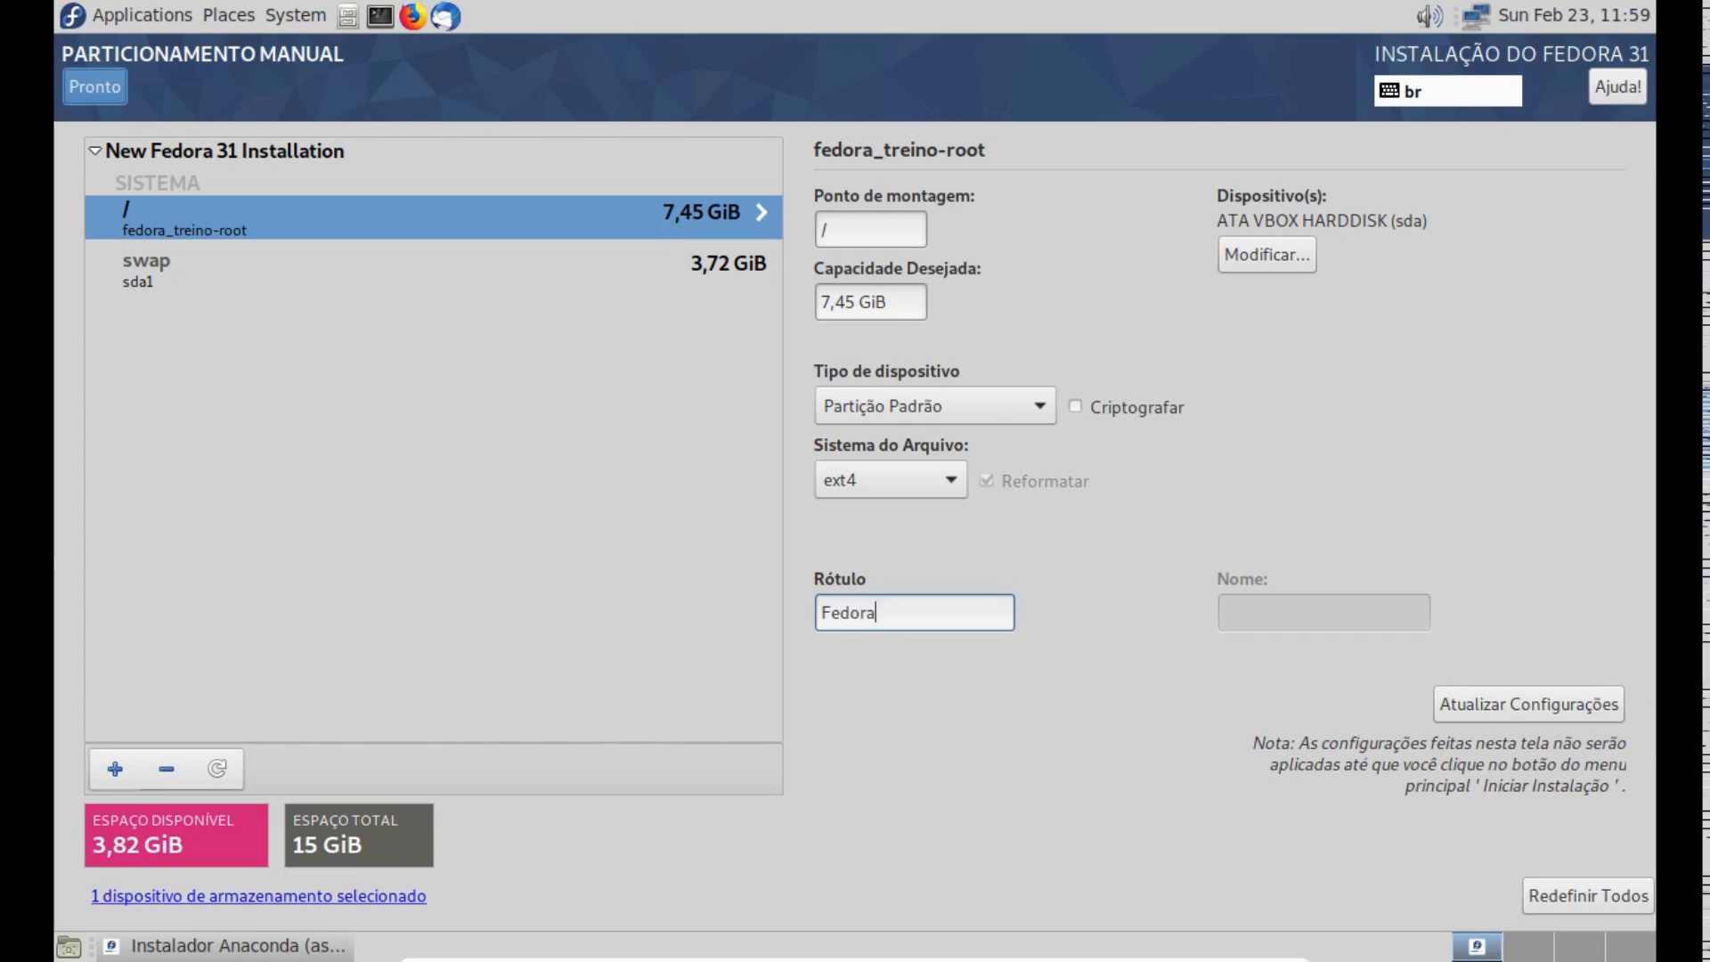
{"action": "type", "text": "_Root"}
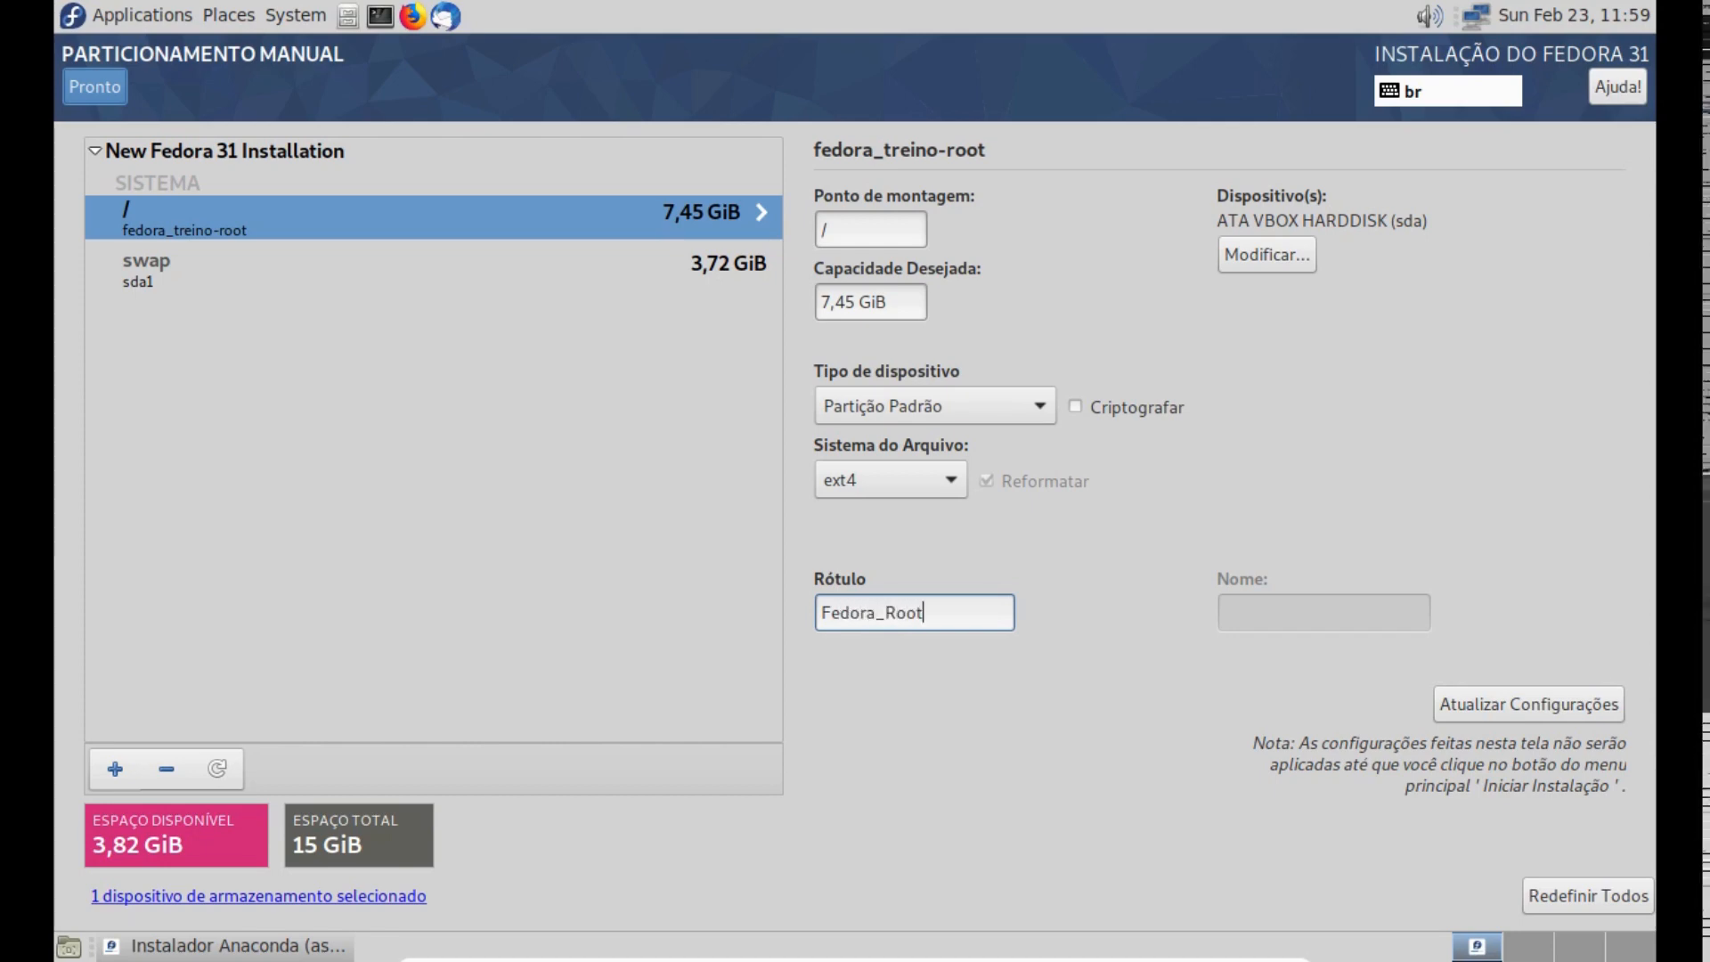
{"action": "left_click", "coordinate": [1481, 705]}
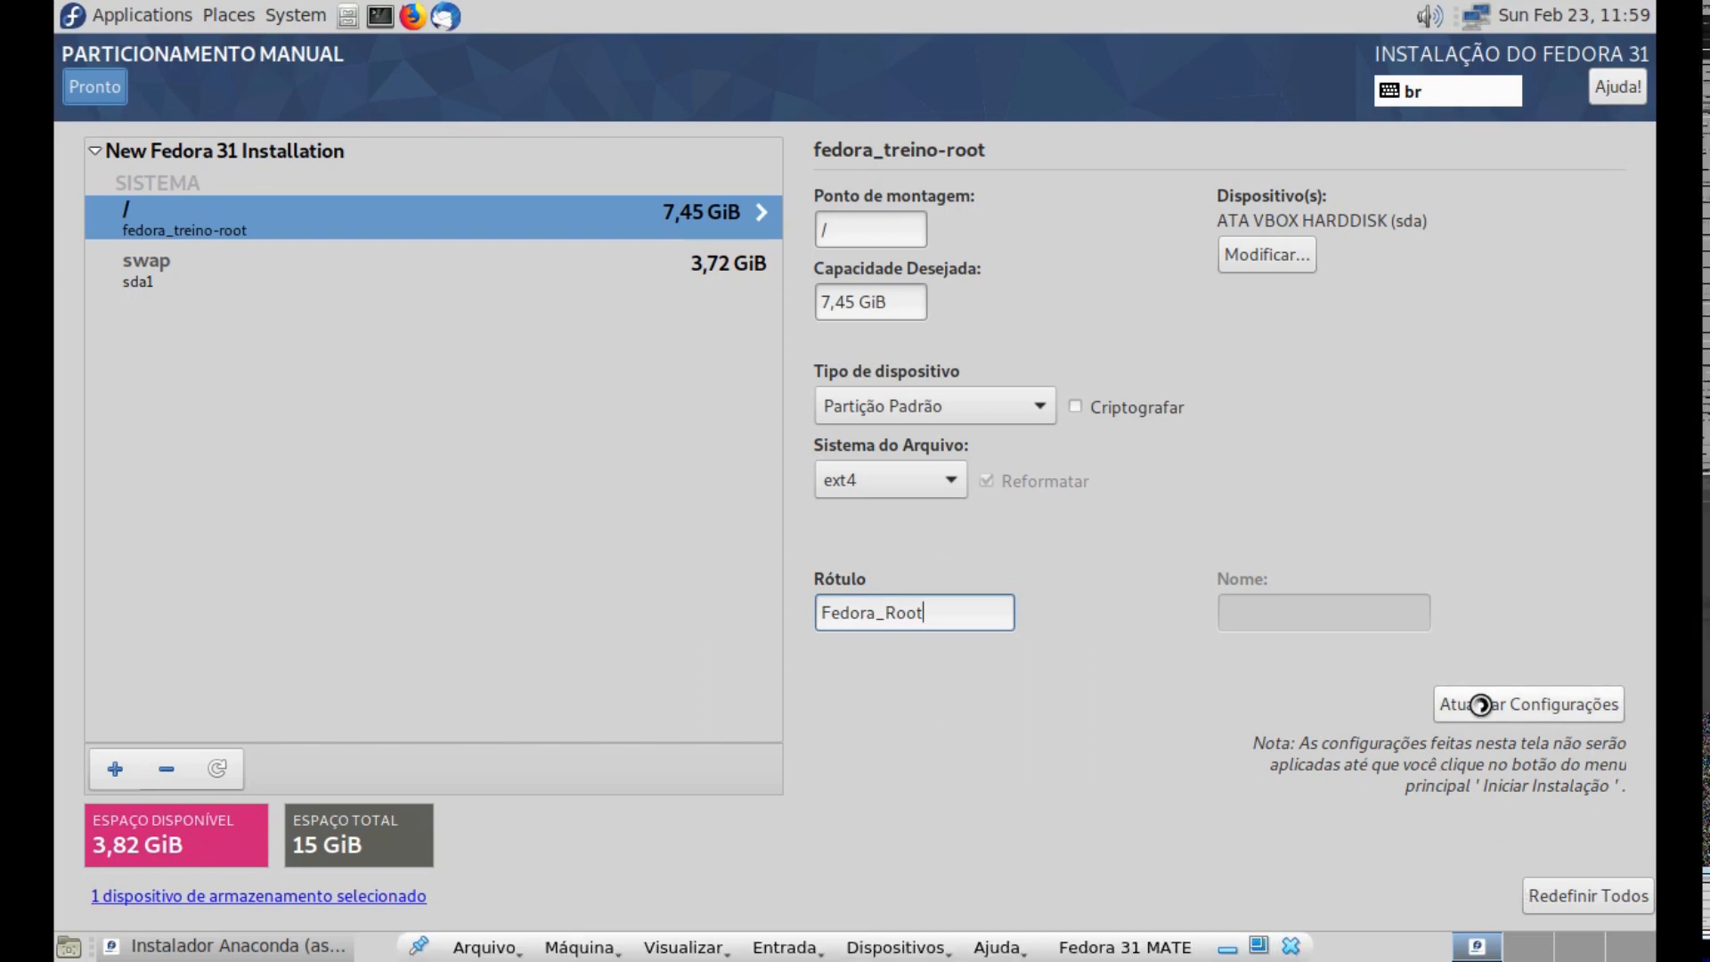
- Add a /home mount point with a desired capacity of 3 GB
{"action": "left_click", "coordinate": [117, 769]}
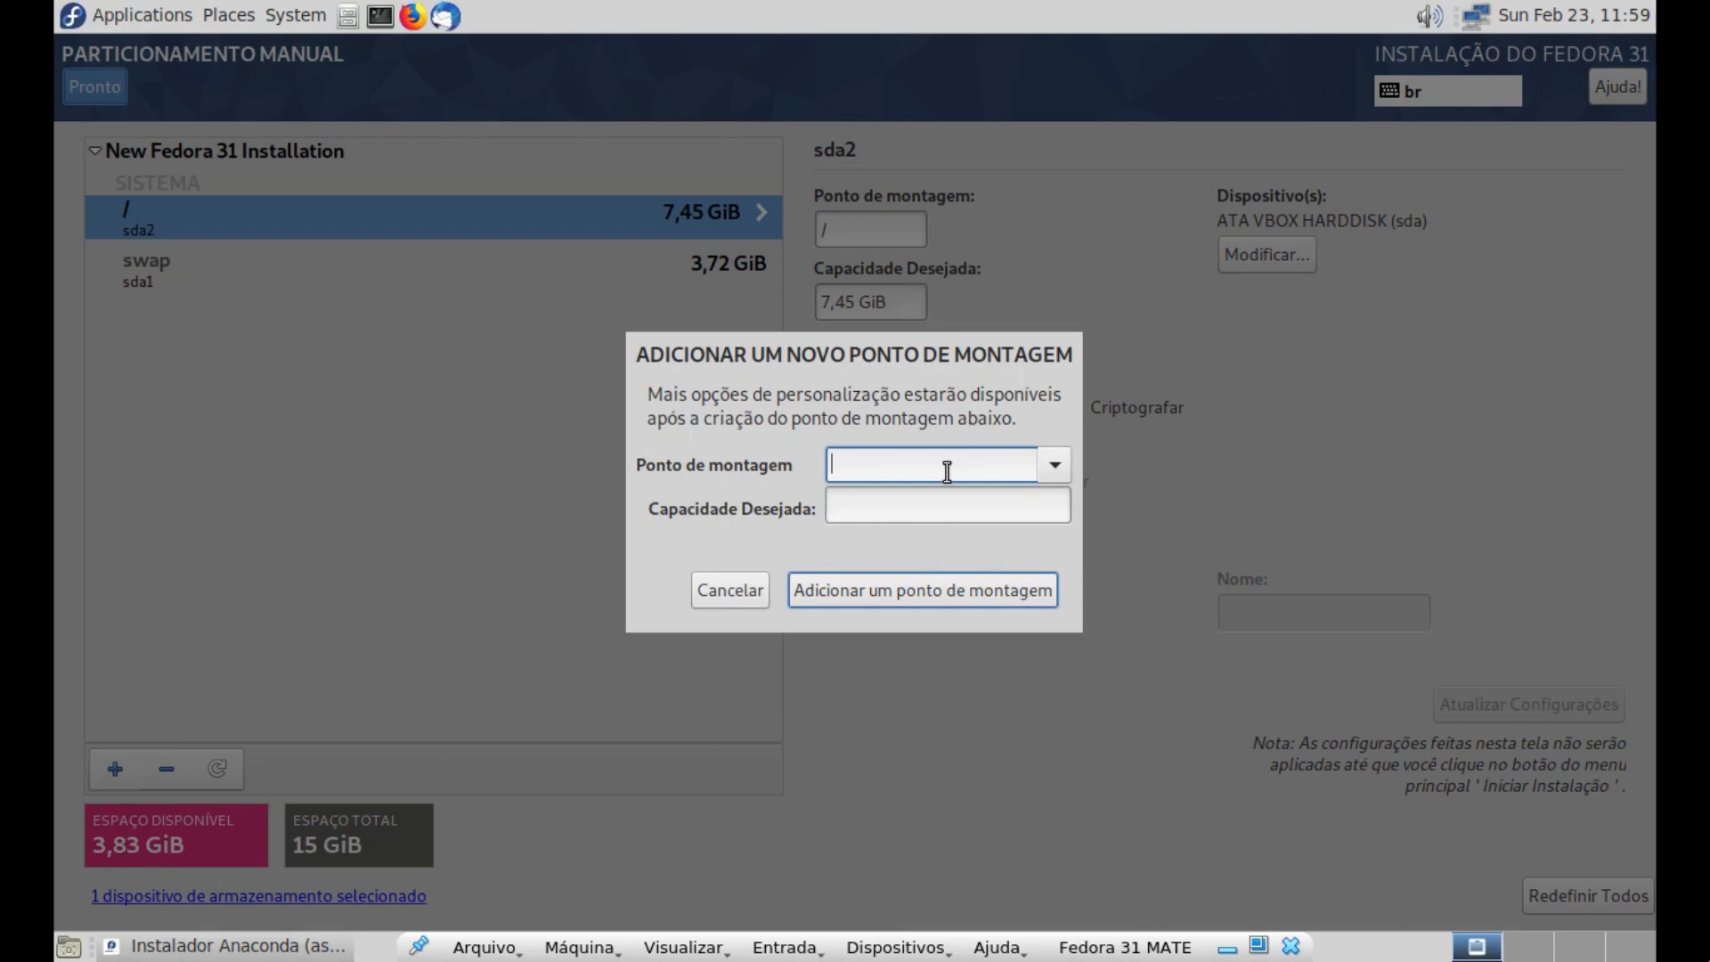
{"action": "left_click", "coordinate": [1046, 468]}
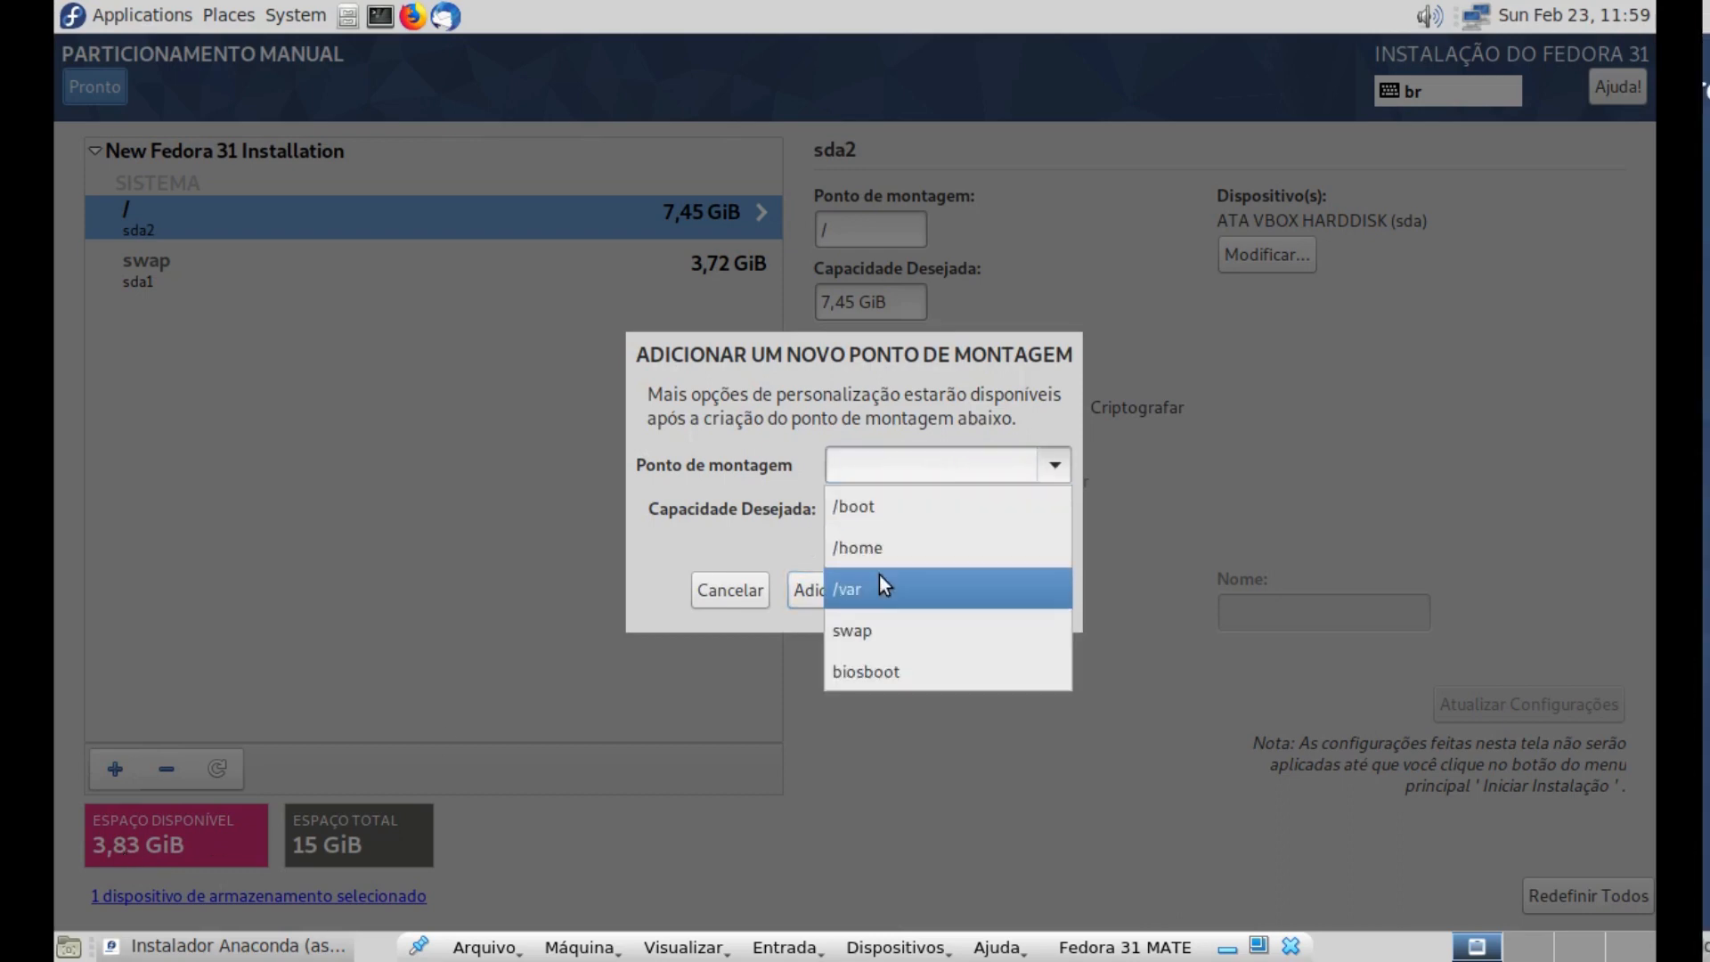
{"action": "left_click", "coordinate": [880, 547]}
{"action": "left_click", "coordinate": [878, 507]}
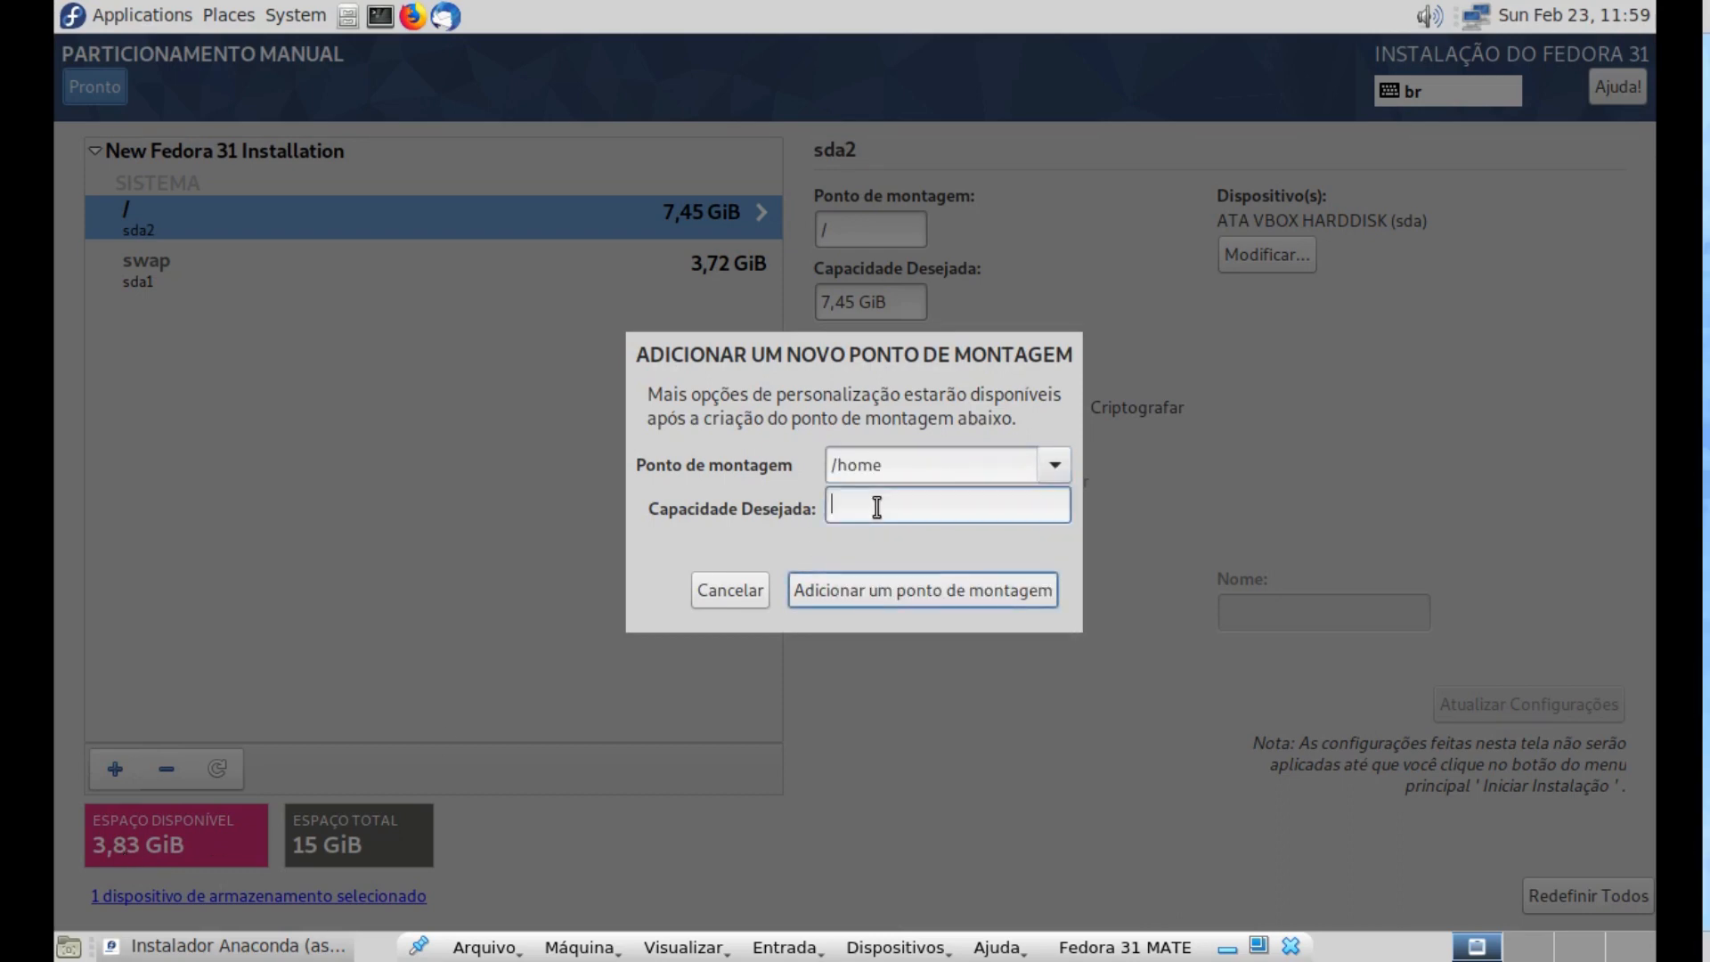
{"action": "type", "text": "3"}
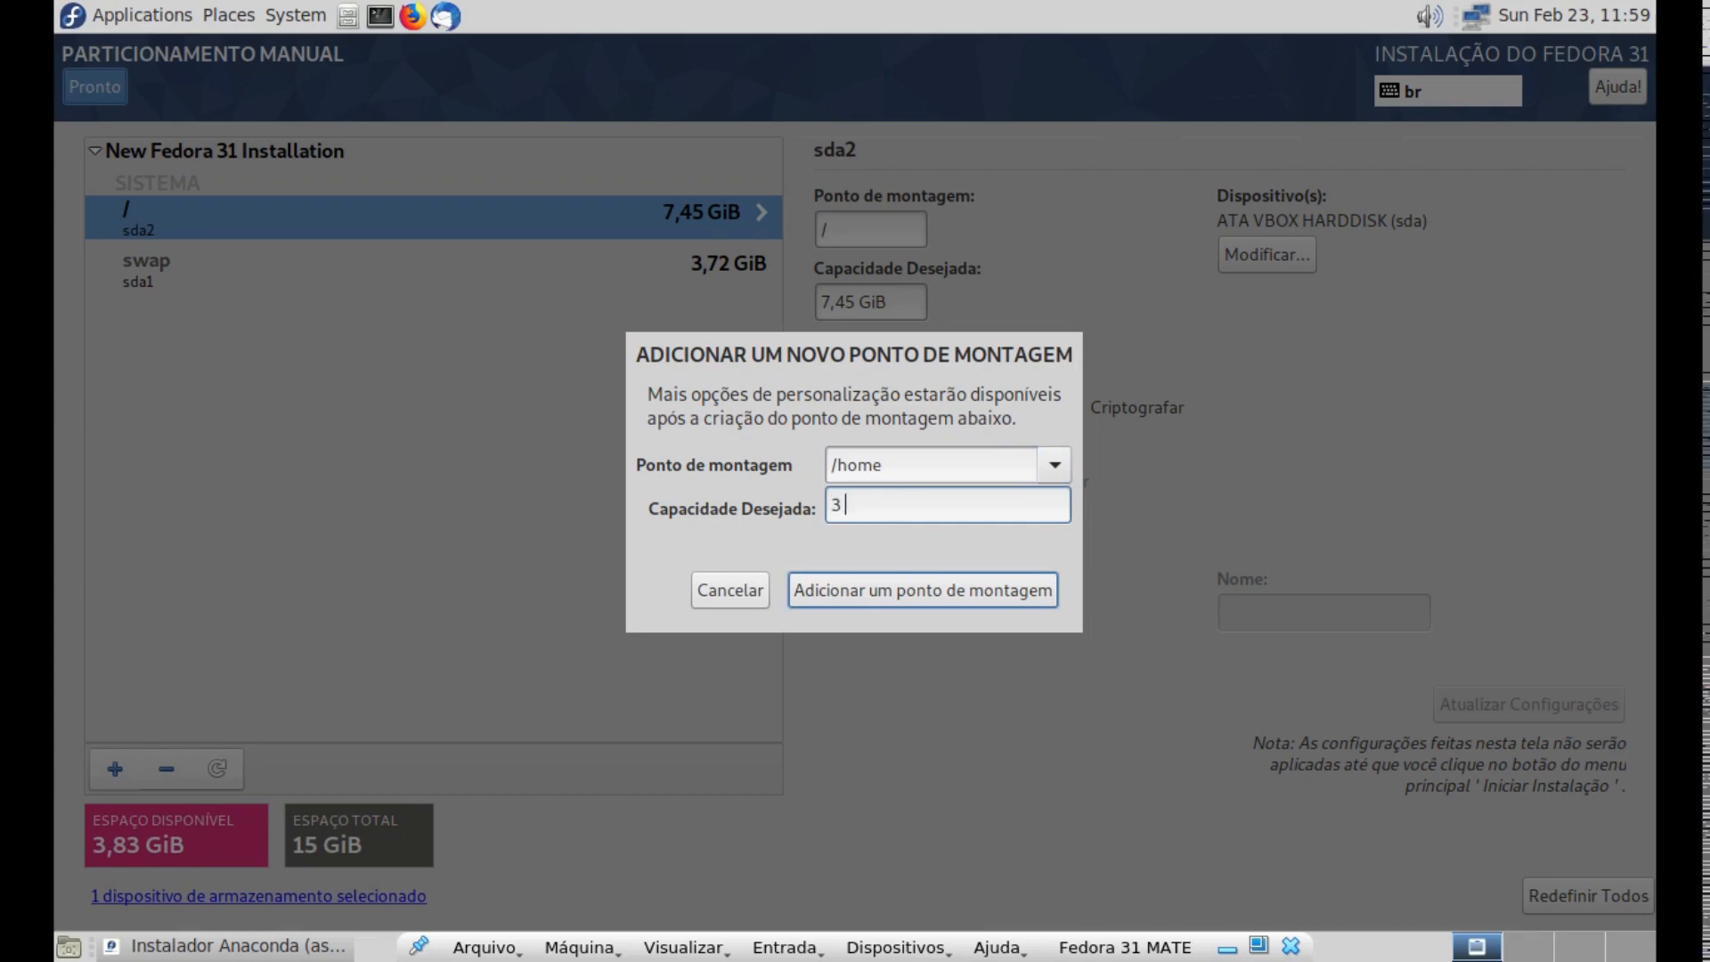
{"action": "type", "text": " GB"}
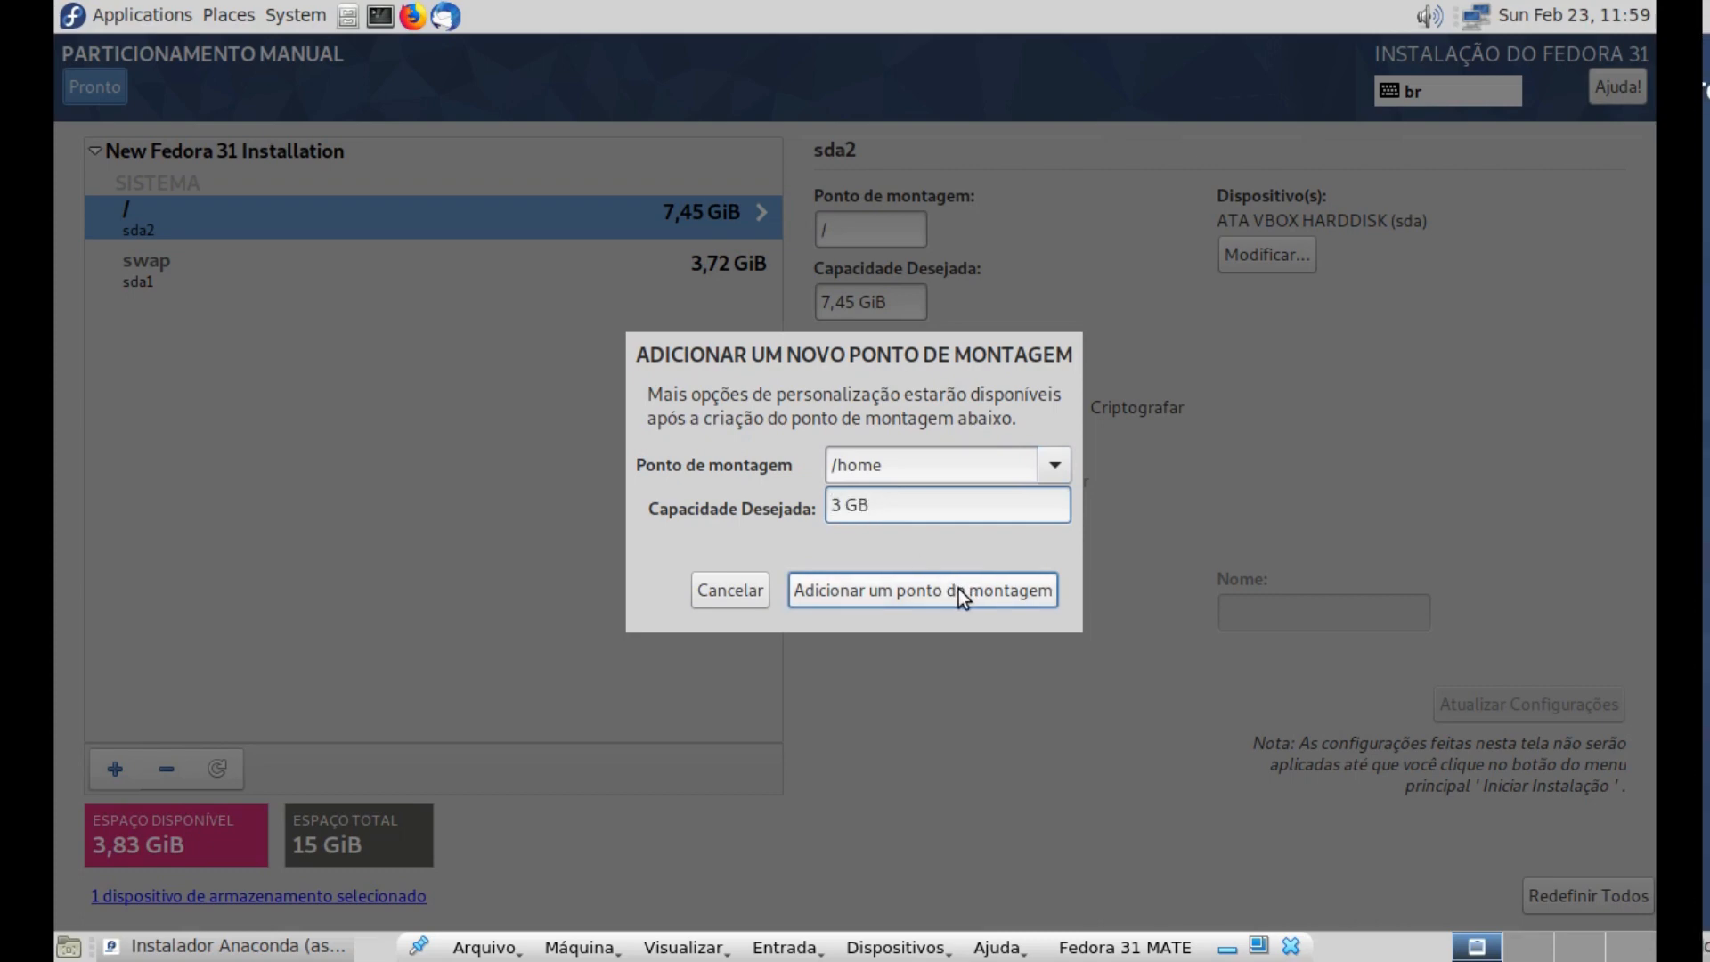
{"action": "left_click", "coordinate": [959, 589]}
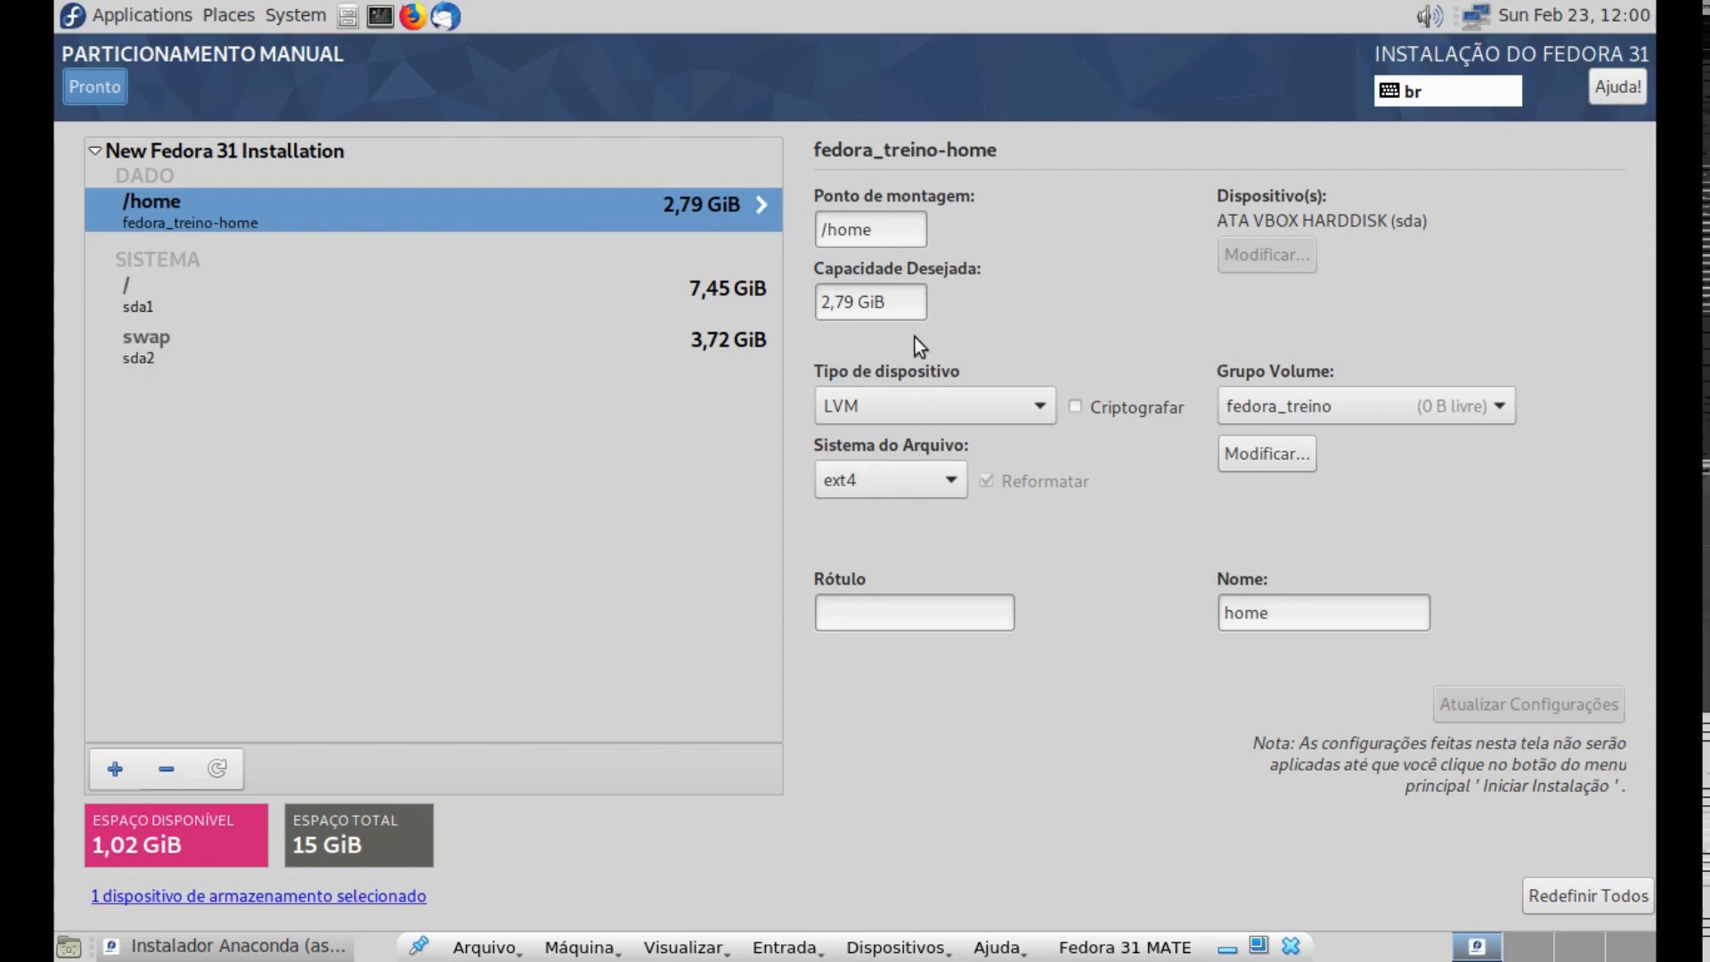
- Change the /home device type to Partição Padrão, label it Fedora_Home and update its settings
{"action": "left_click", "coordinate": [927, 410]}
{"action": "left_click", "coordinate": [929, 446]}
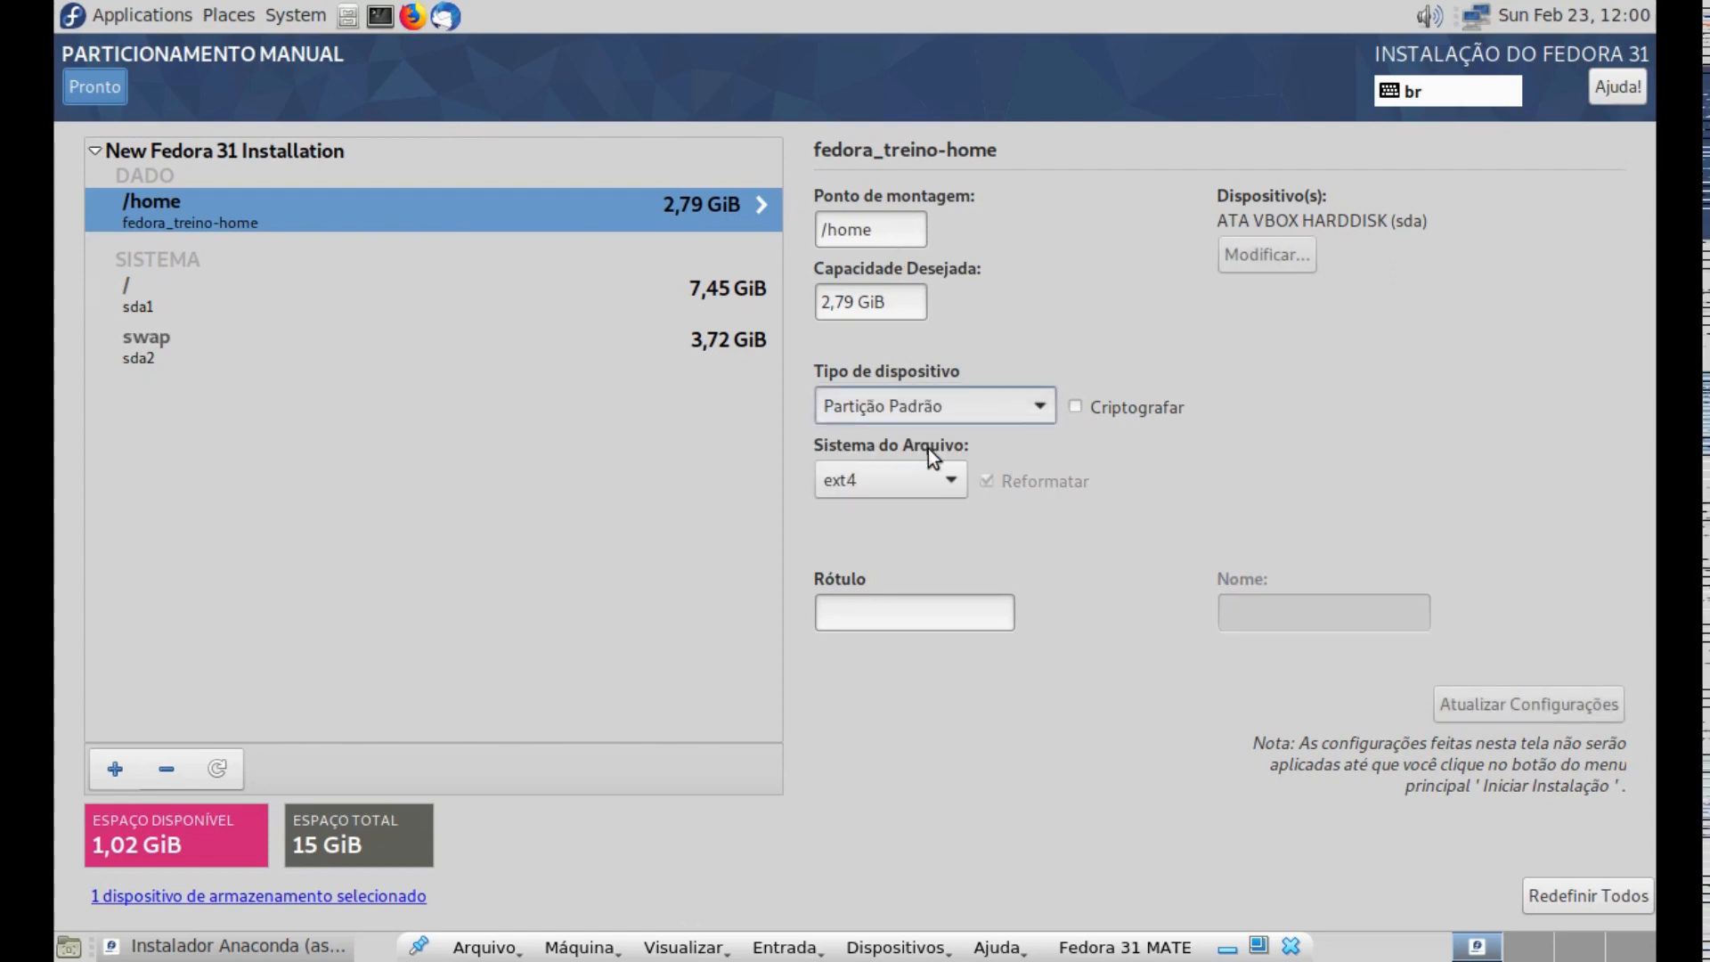
{"action": "left_click", "coordinate": [883, 617]}
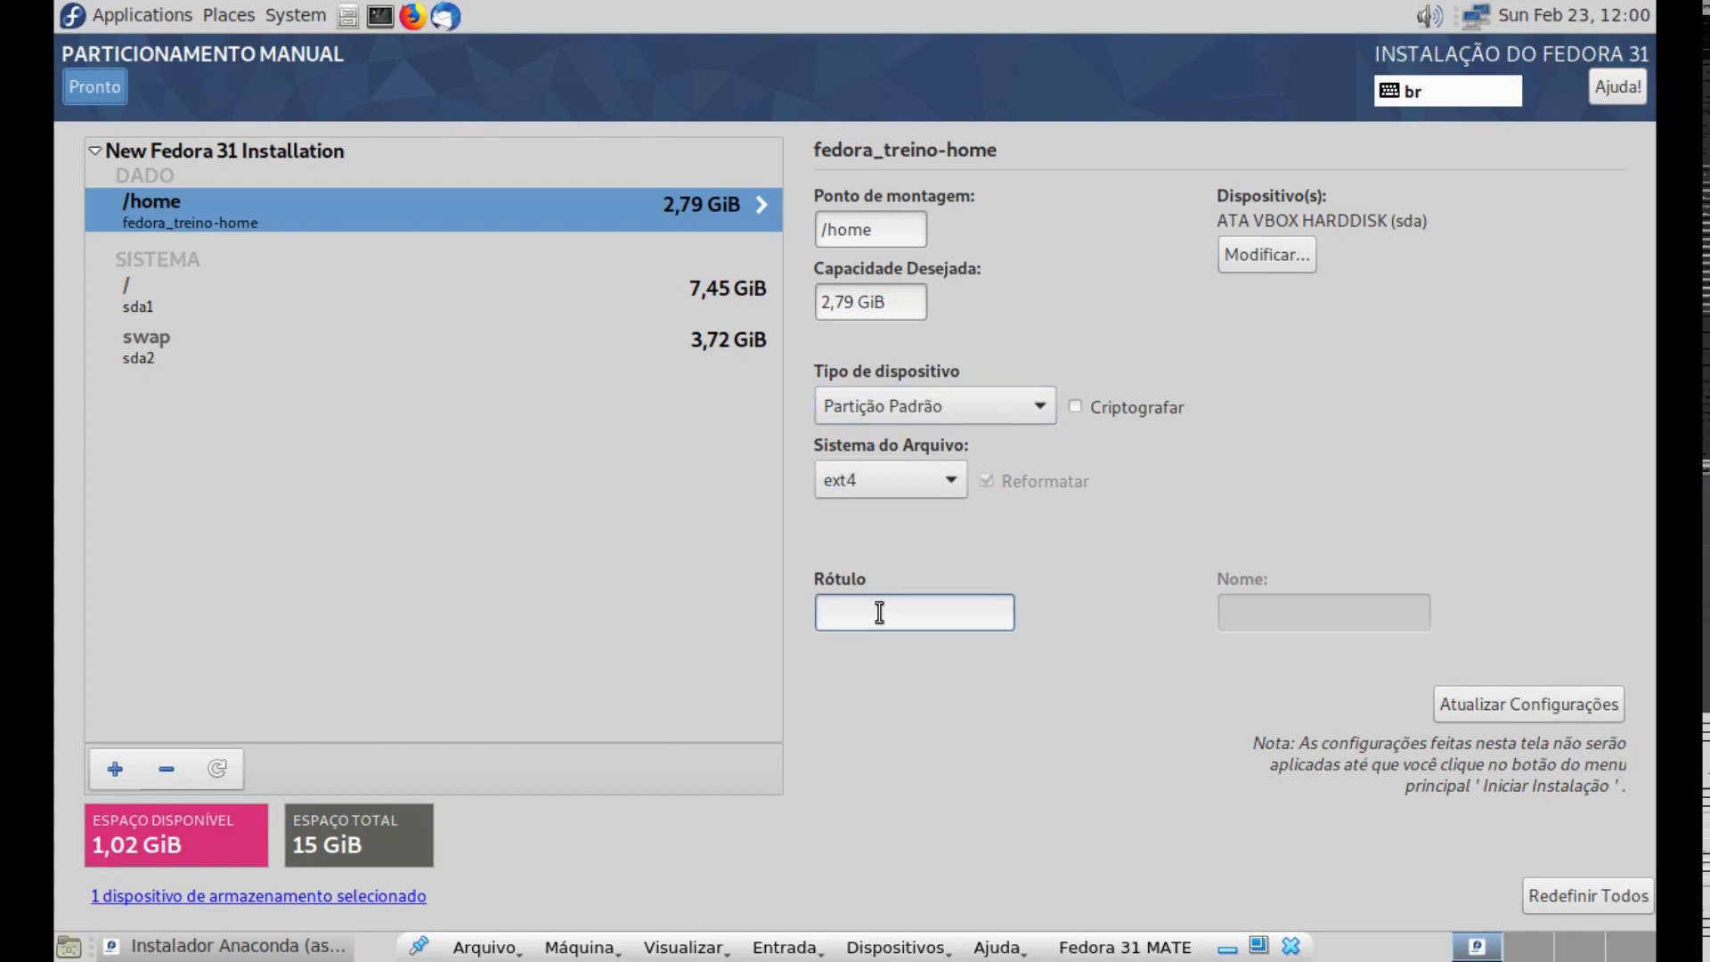
{"action": "type", "text": "Fedor"}
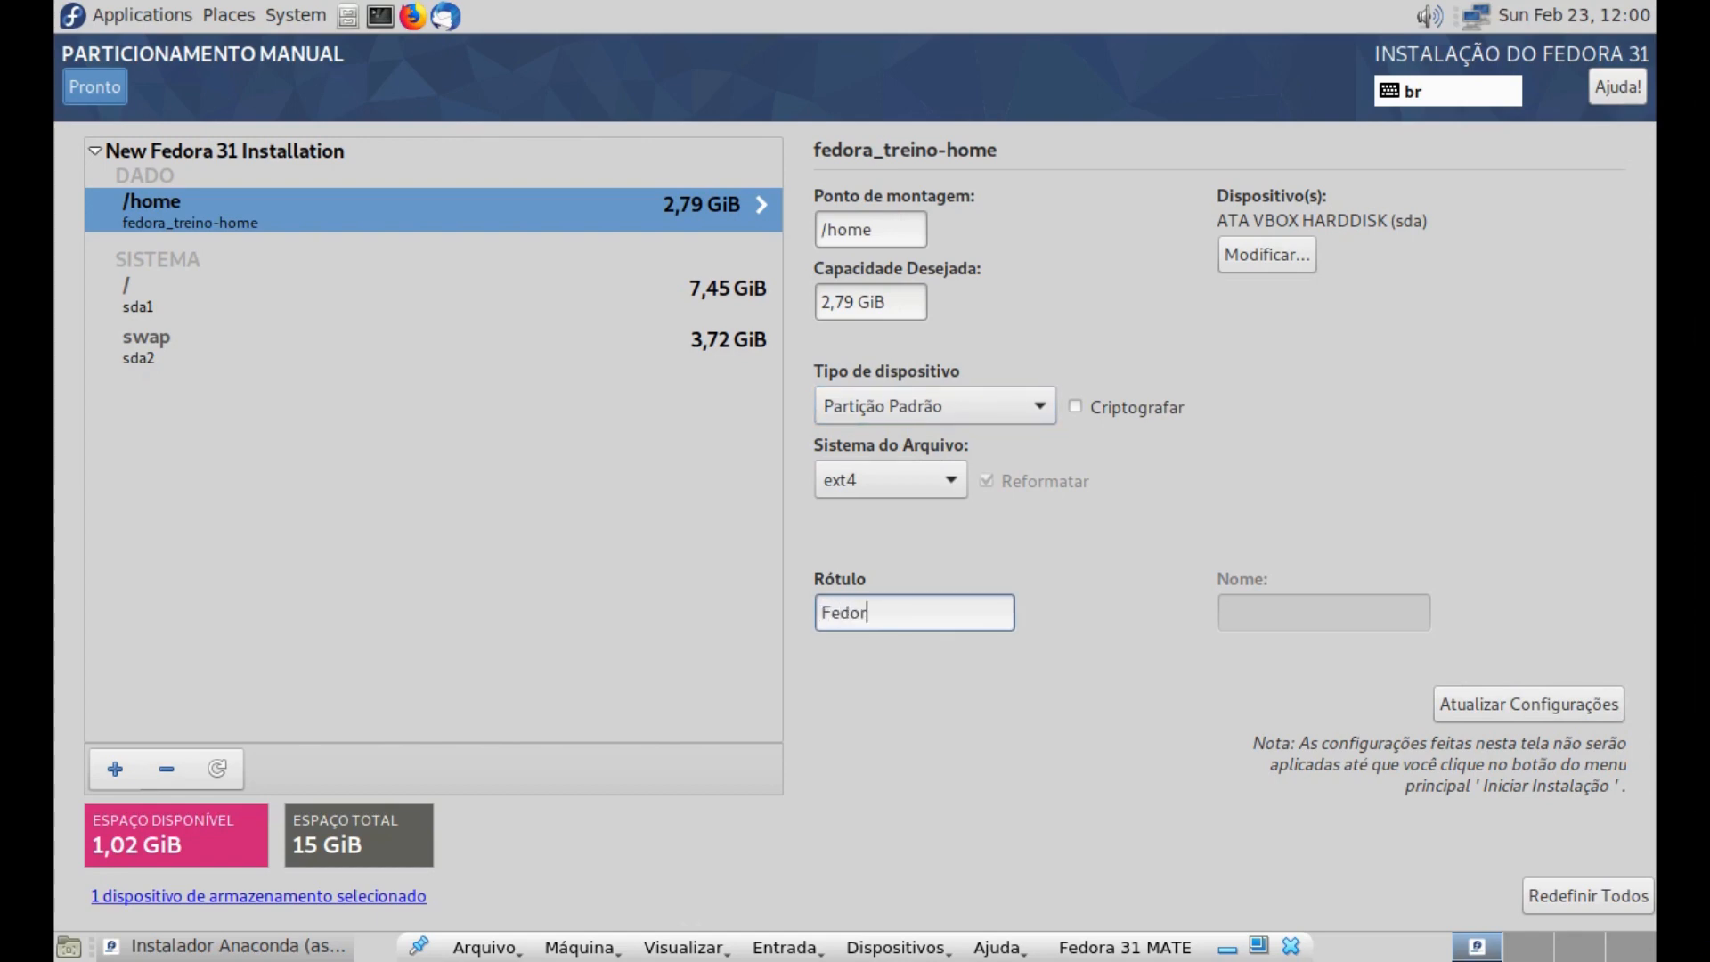
{"action": "type", "text": "a_Home"}
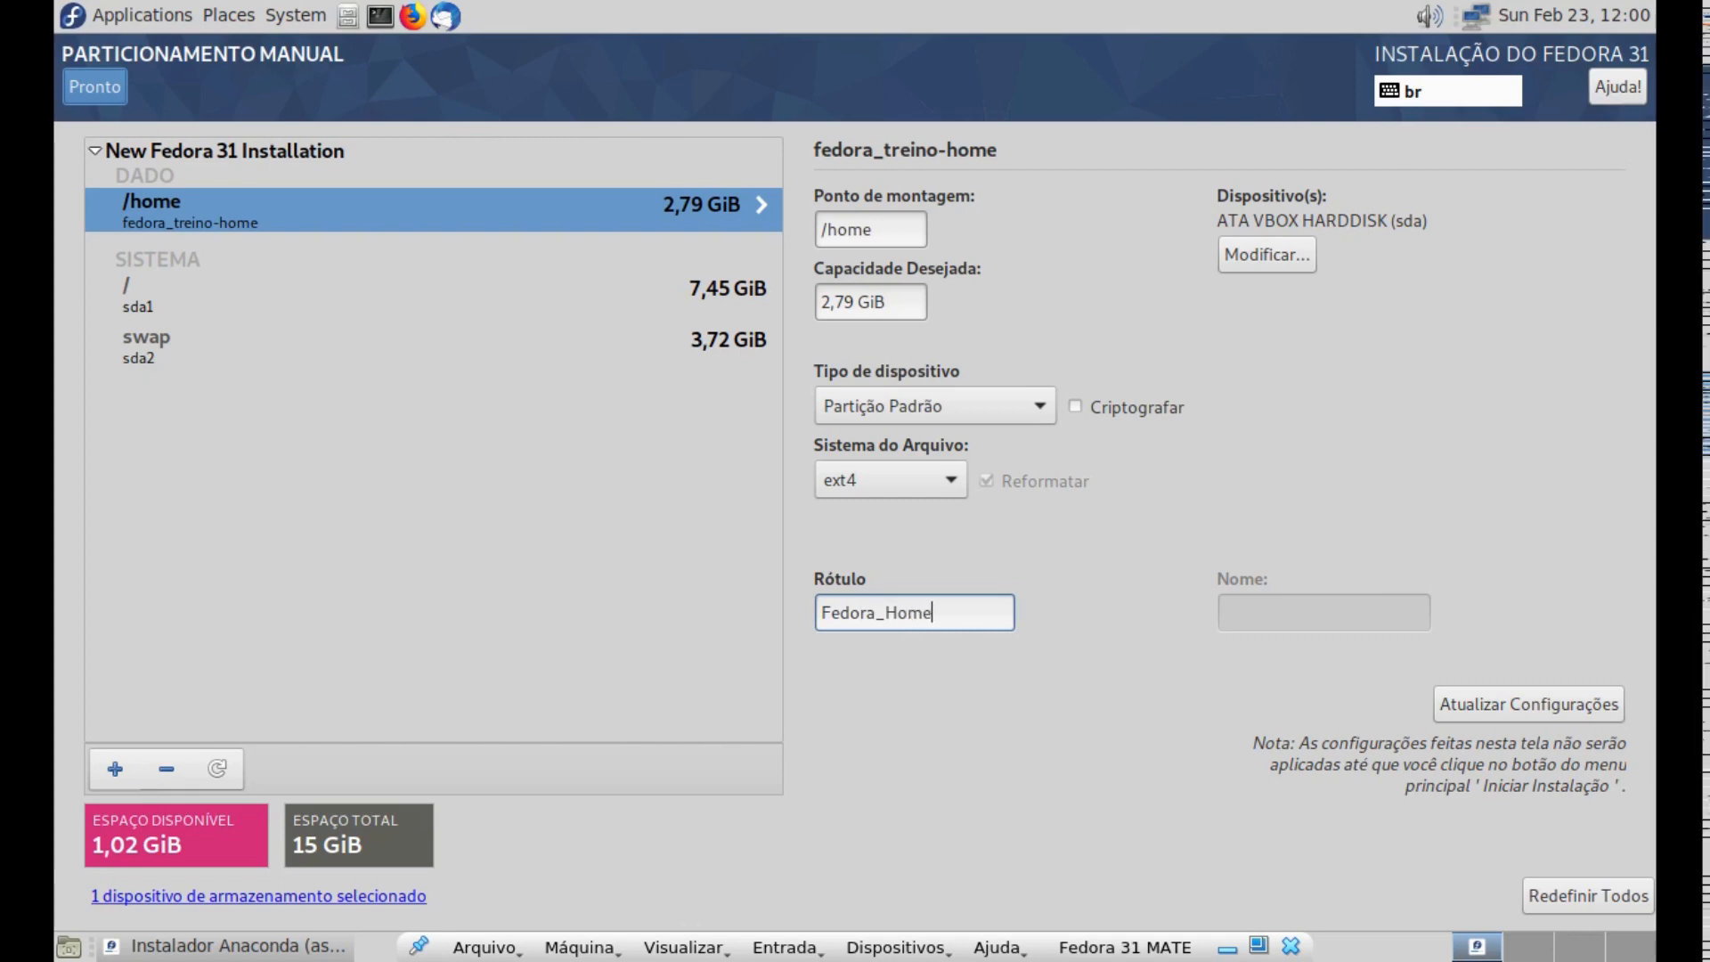
{"action": "left_click", "coordinate": [1538, 706]}
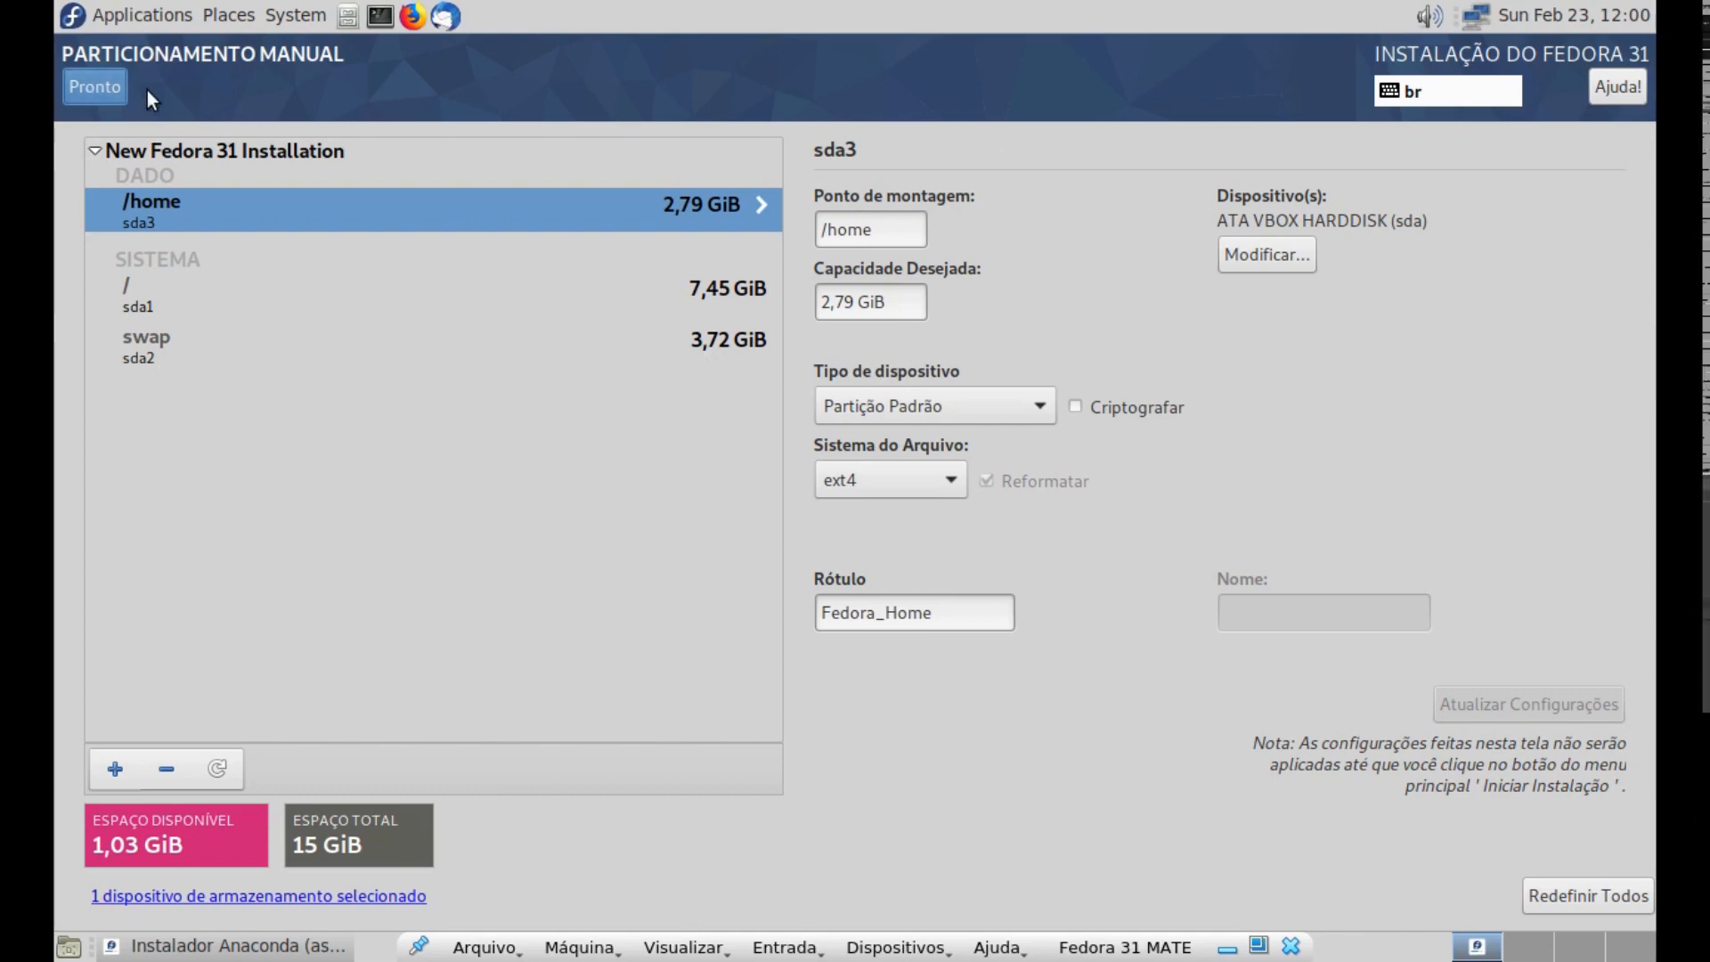
{"action": "left_click", "coordinate": [115, 89]}
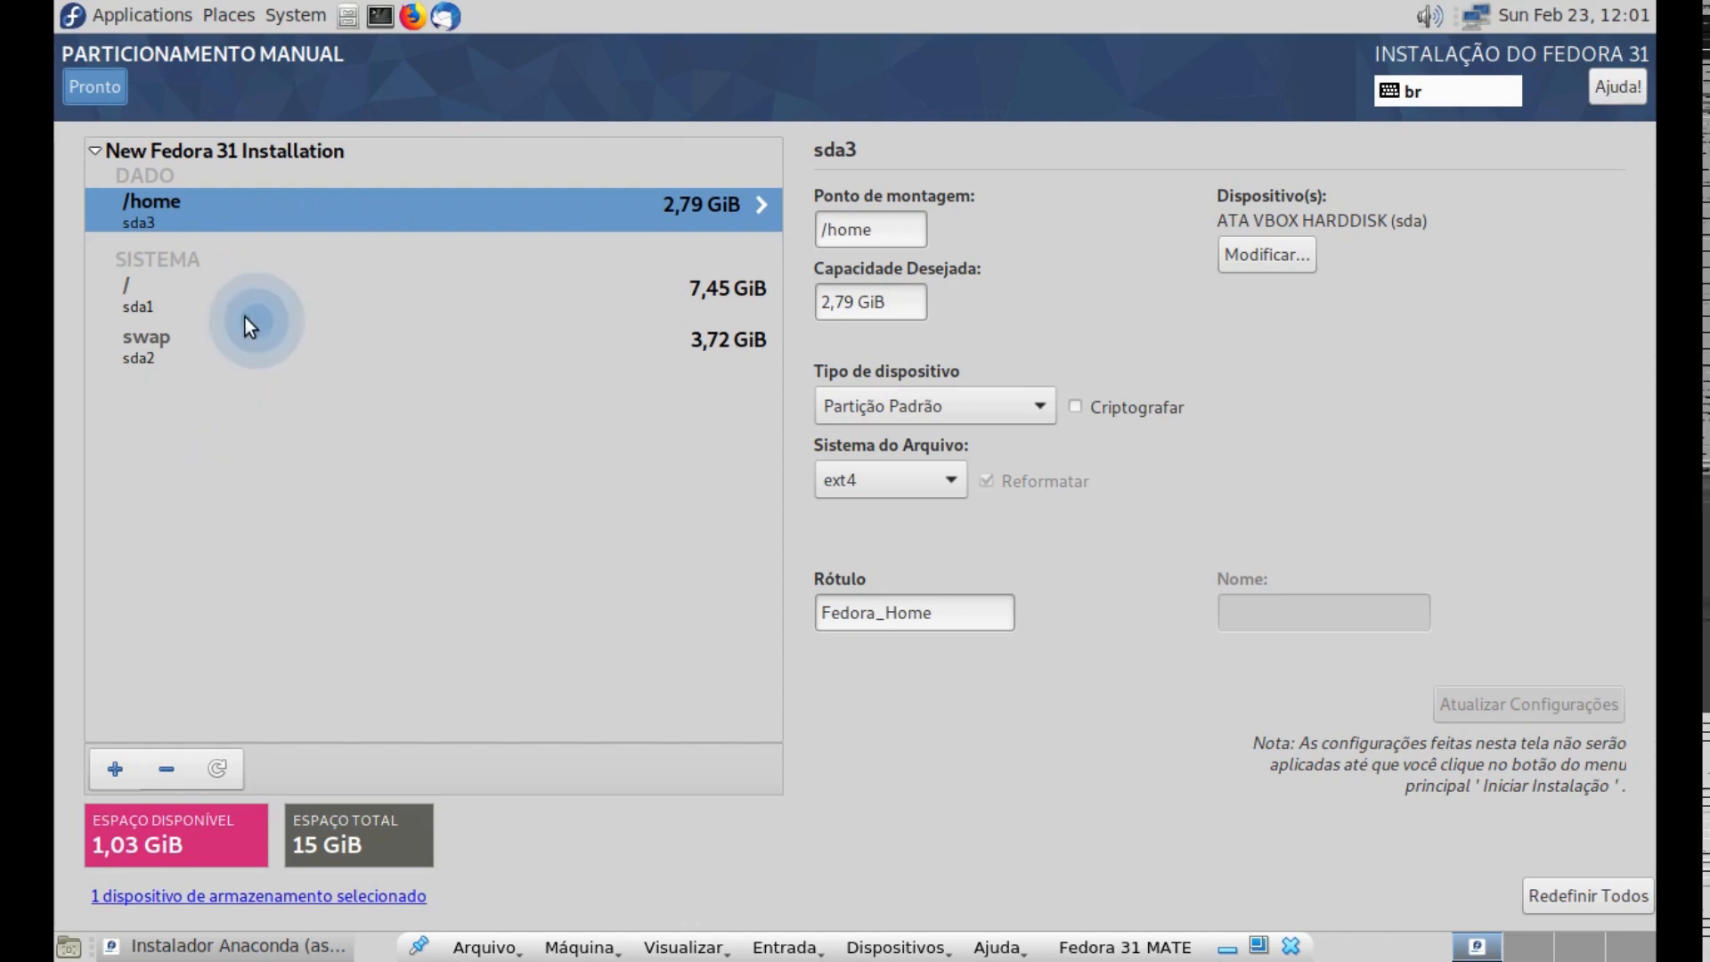
- Finish the manual partitioning and accept the summarized changes to the disk
{"action": "left_click", "coordinate": [214, 301]}
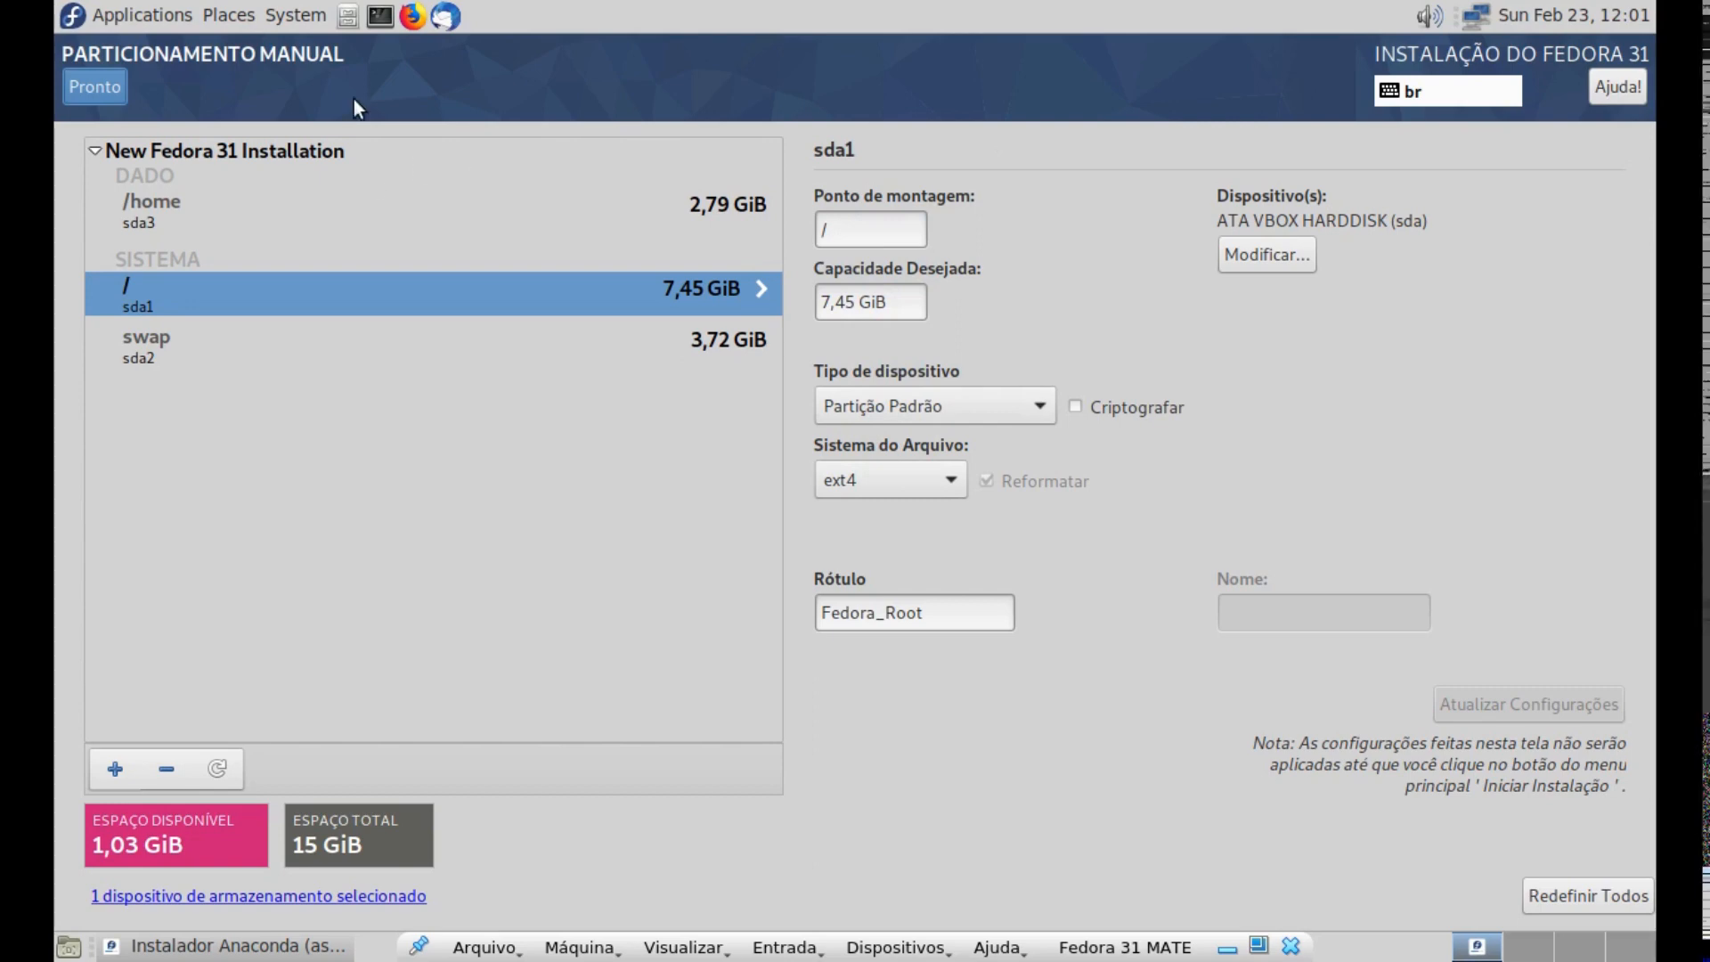
{"action": "left_click", "coordinate": [102, 84]}
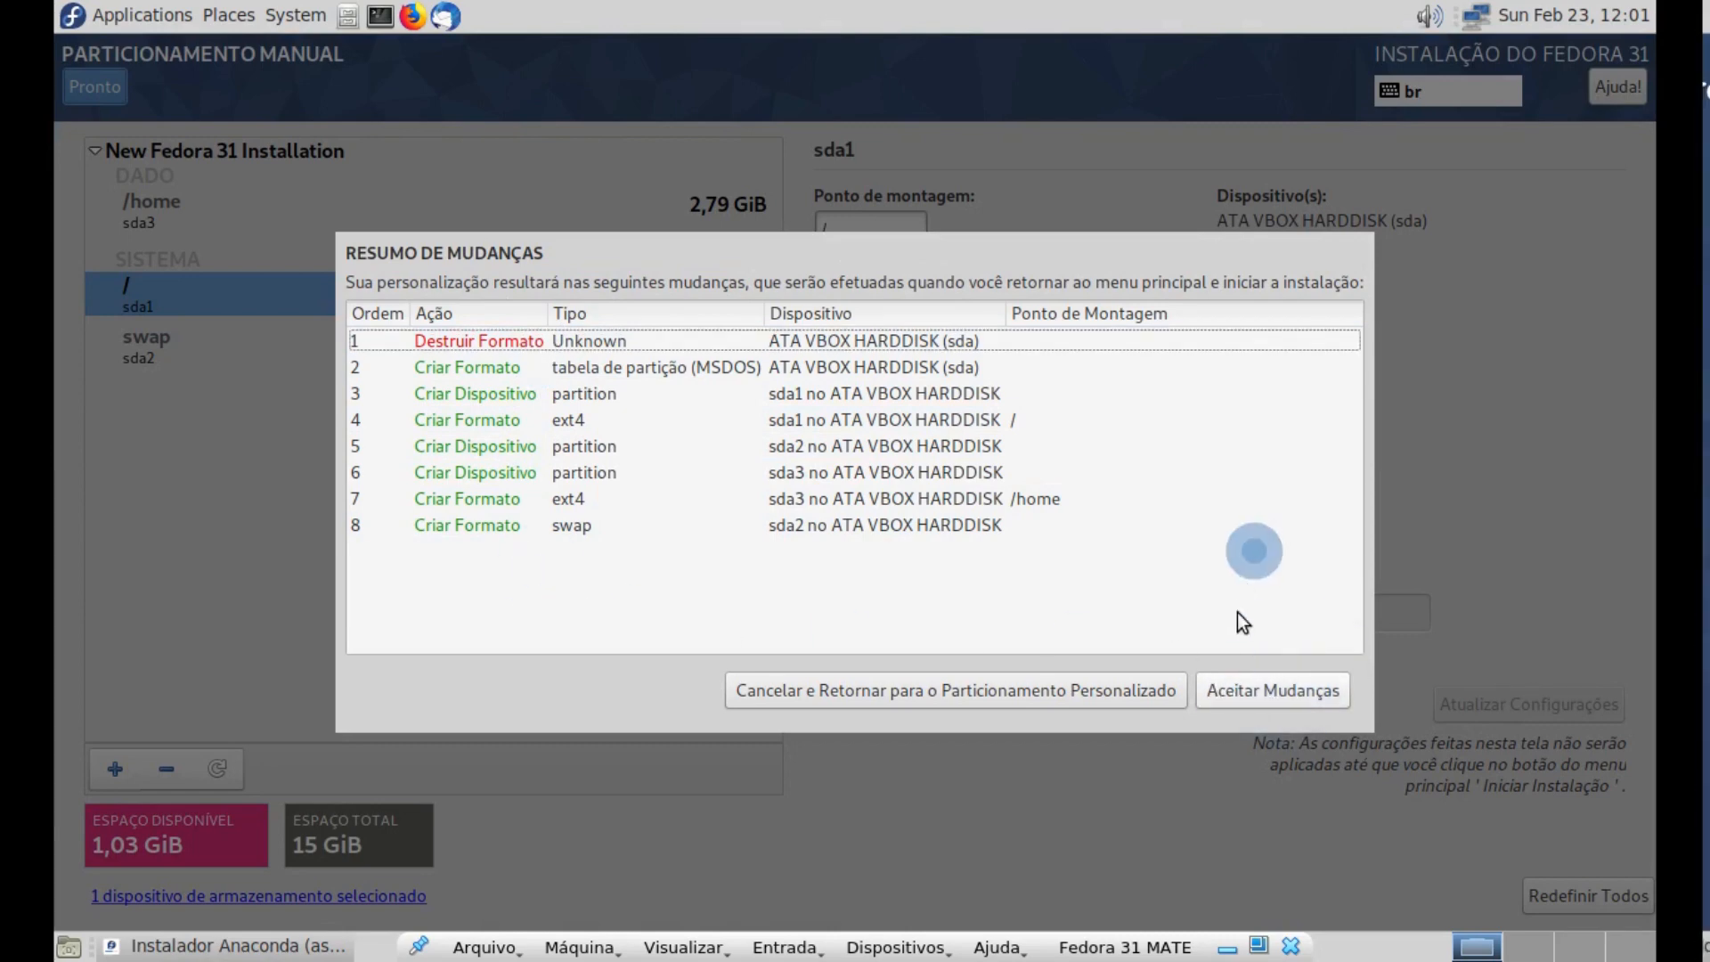
{"action": "left_click", "coordinate": [1249, 687]}
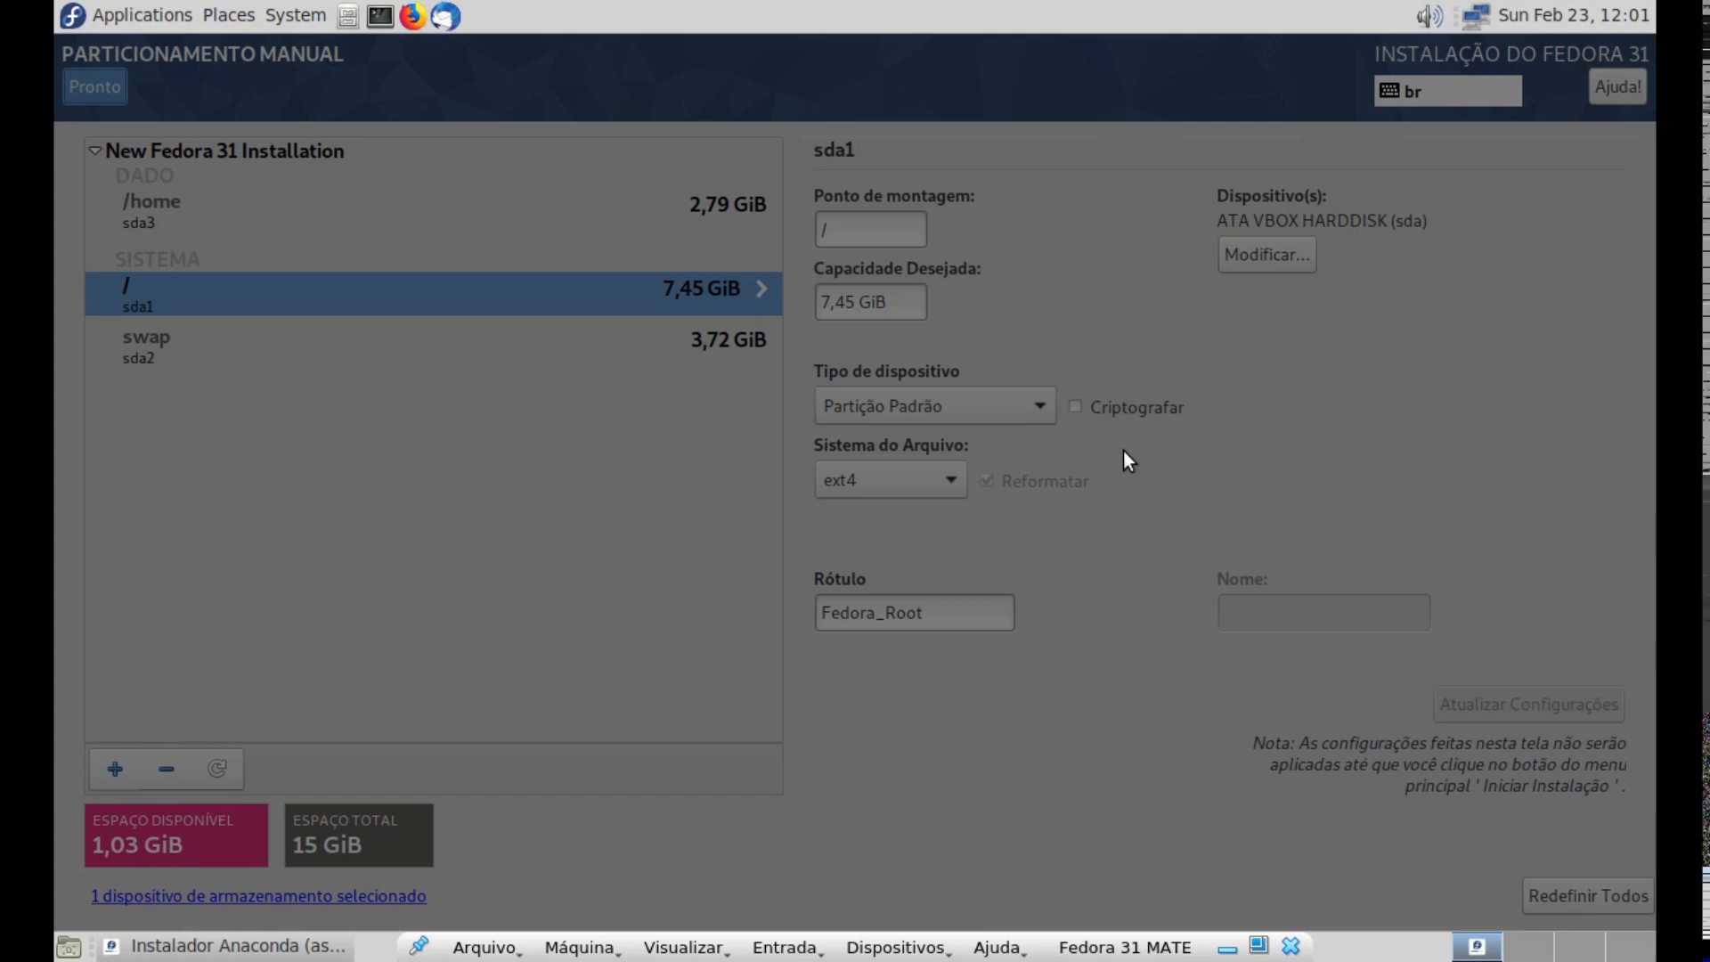
{"action": "left_click", "coordinate": [1096, 500]}
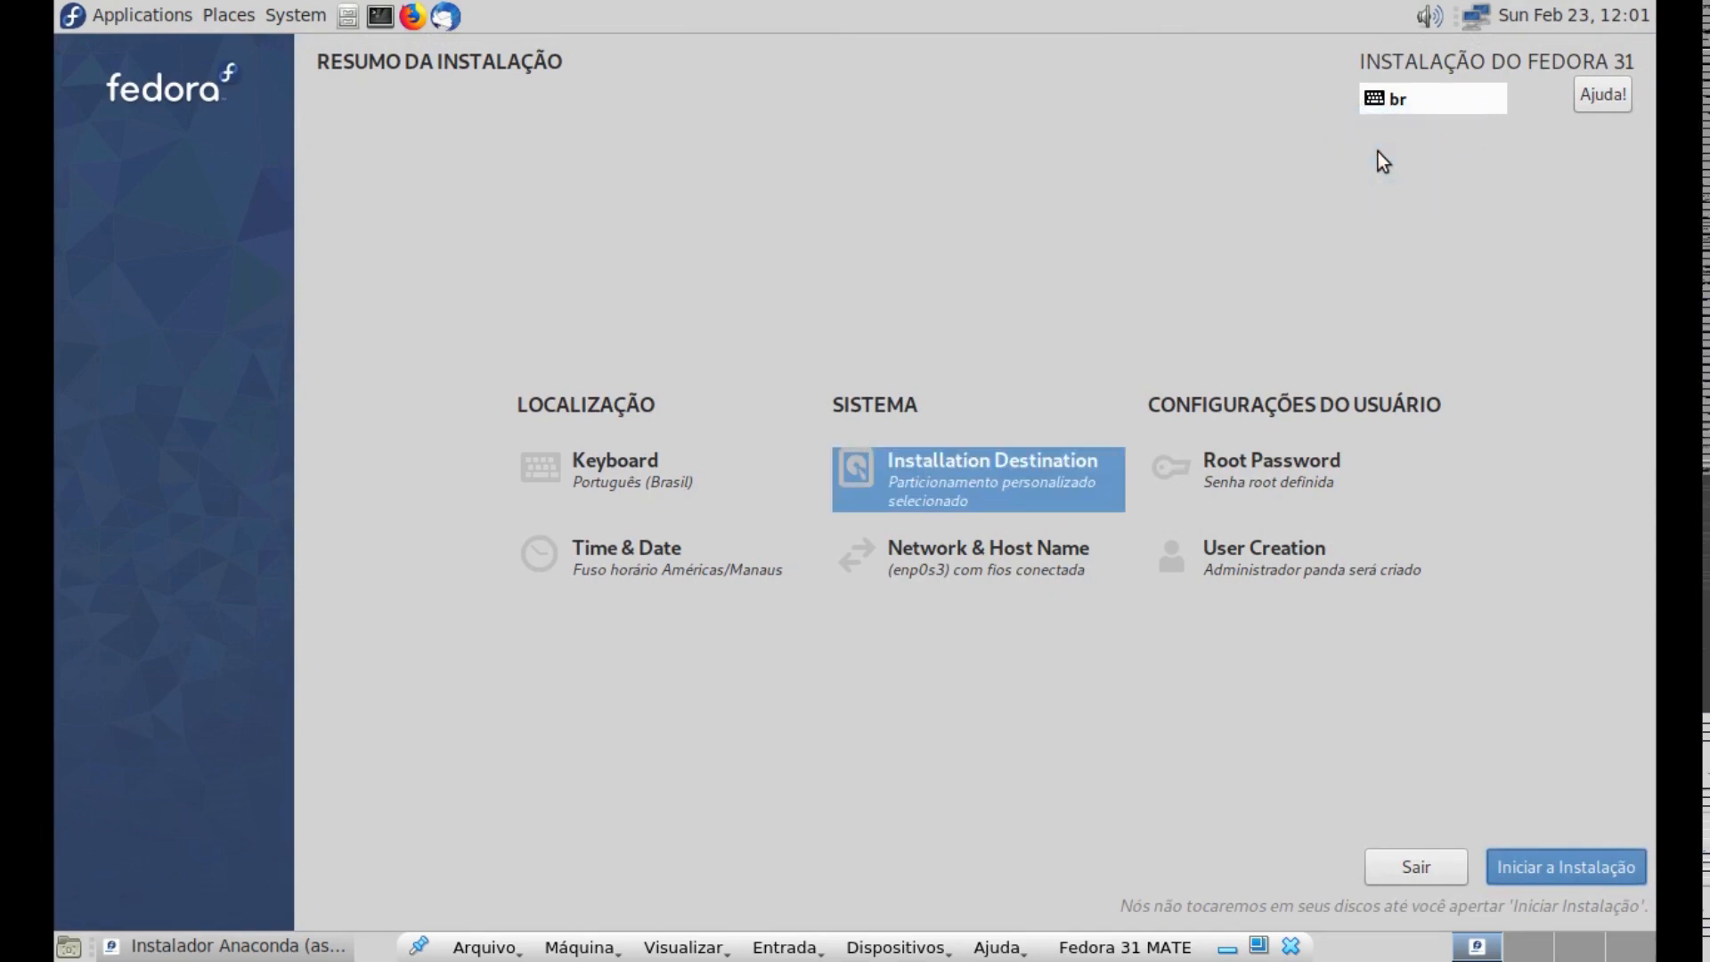
- Start the Fedora 31 installation with the configured settings
{"action": "key", "text": "ctrl"}
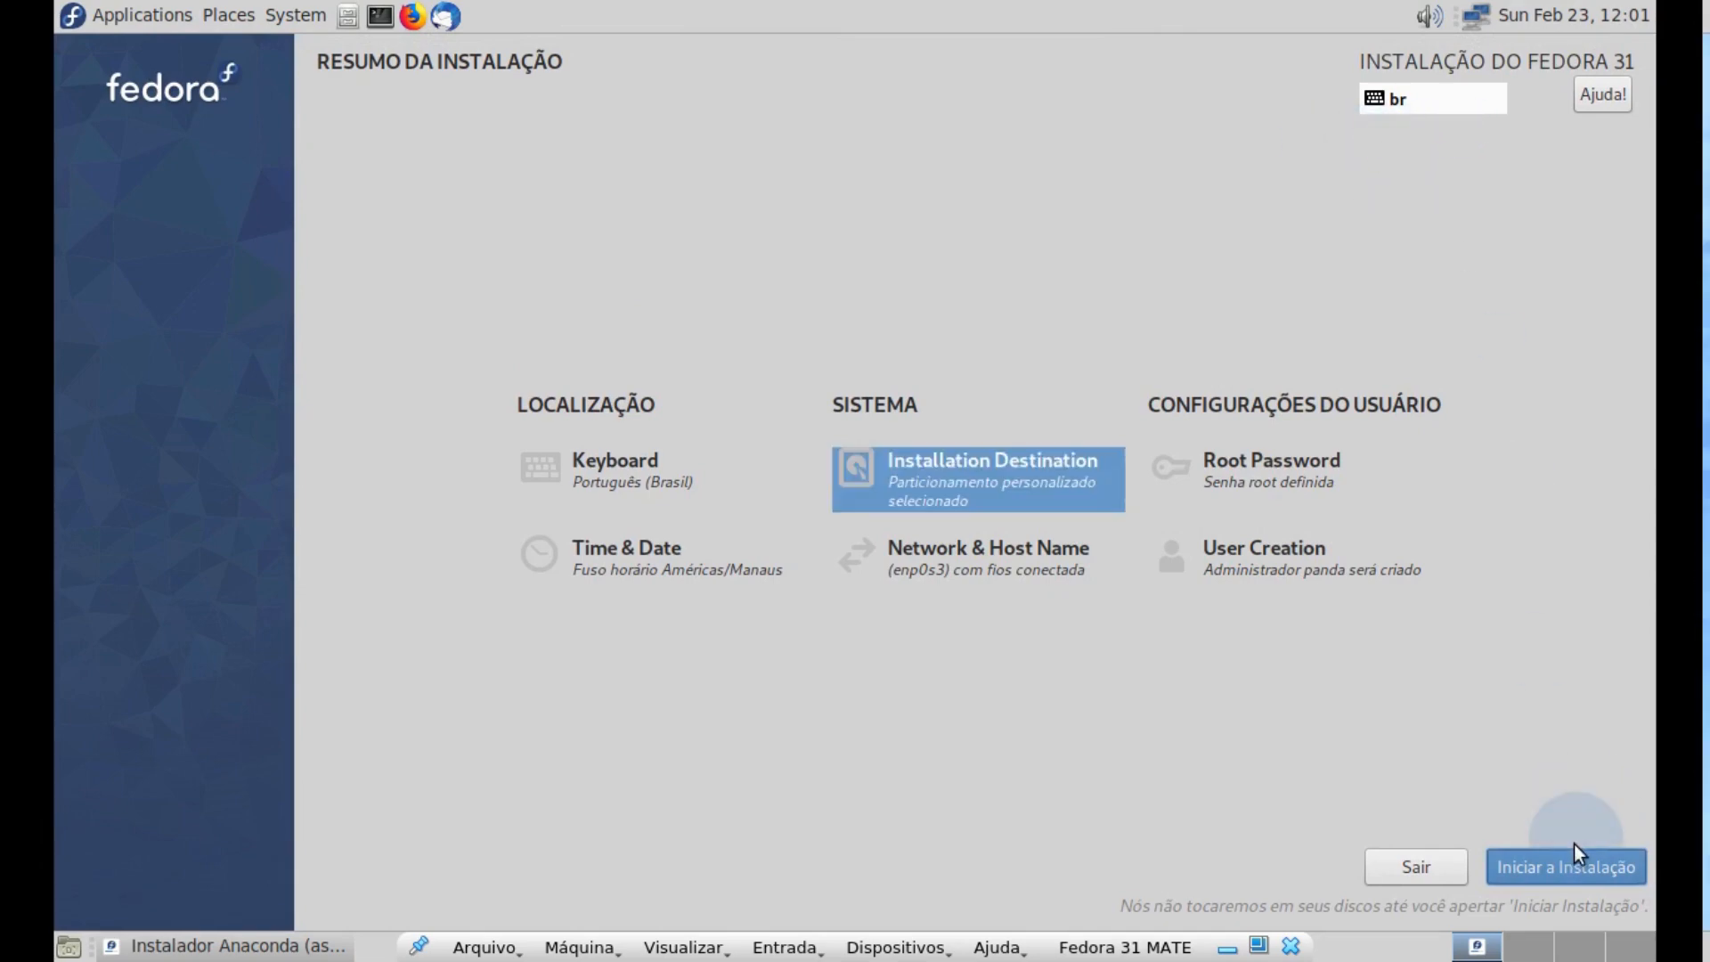
{"action": "key", "text": "ctrl"}
{"action": "key", "text": "ctrl"}
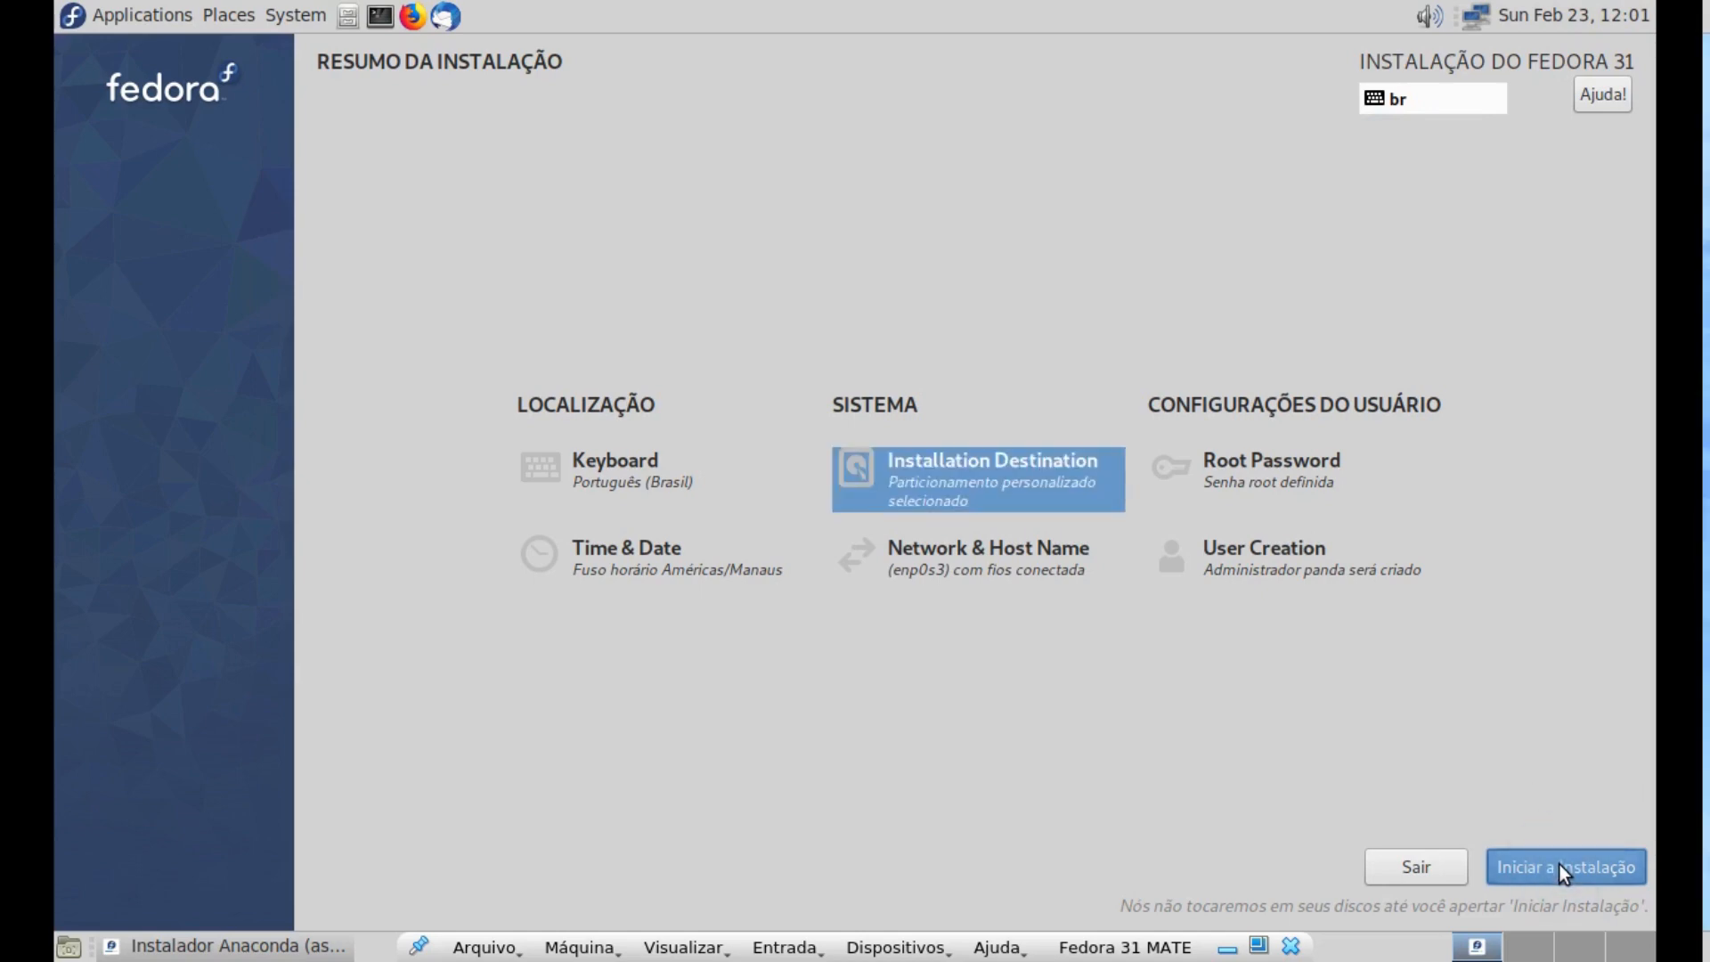
{"action": "left_click", "coordinate": [1559, 867]}
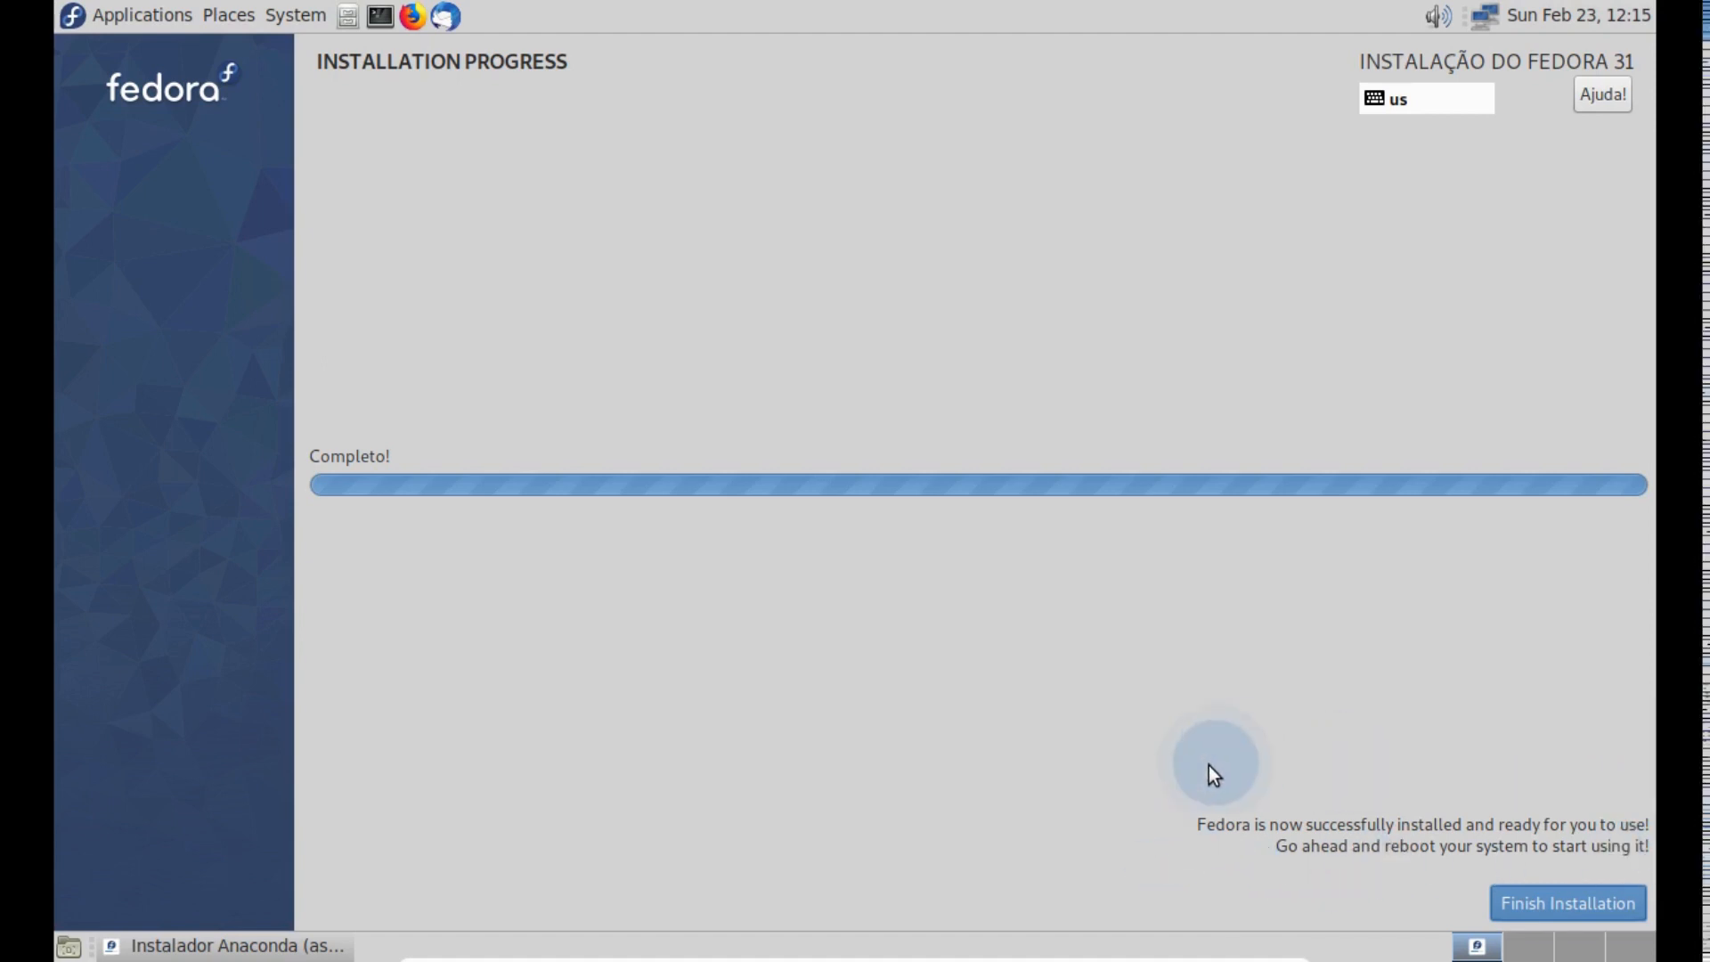
- Finish the completed installation and shut down the live system
{"action": "left_click", "coordinate": [1551, 896]}
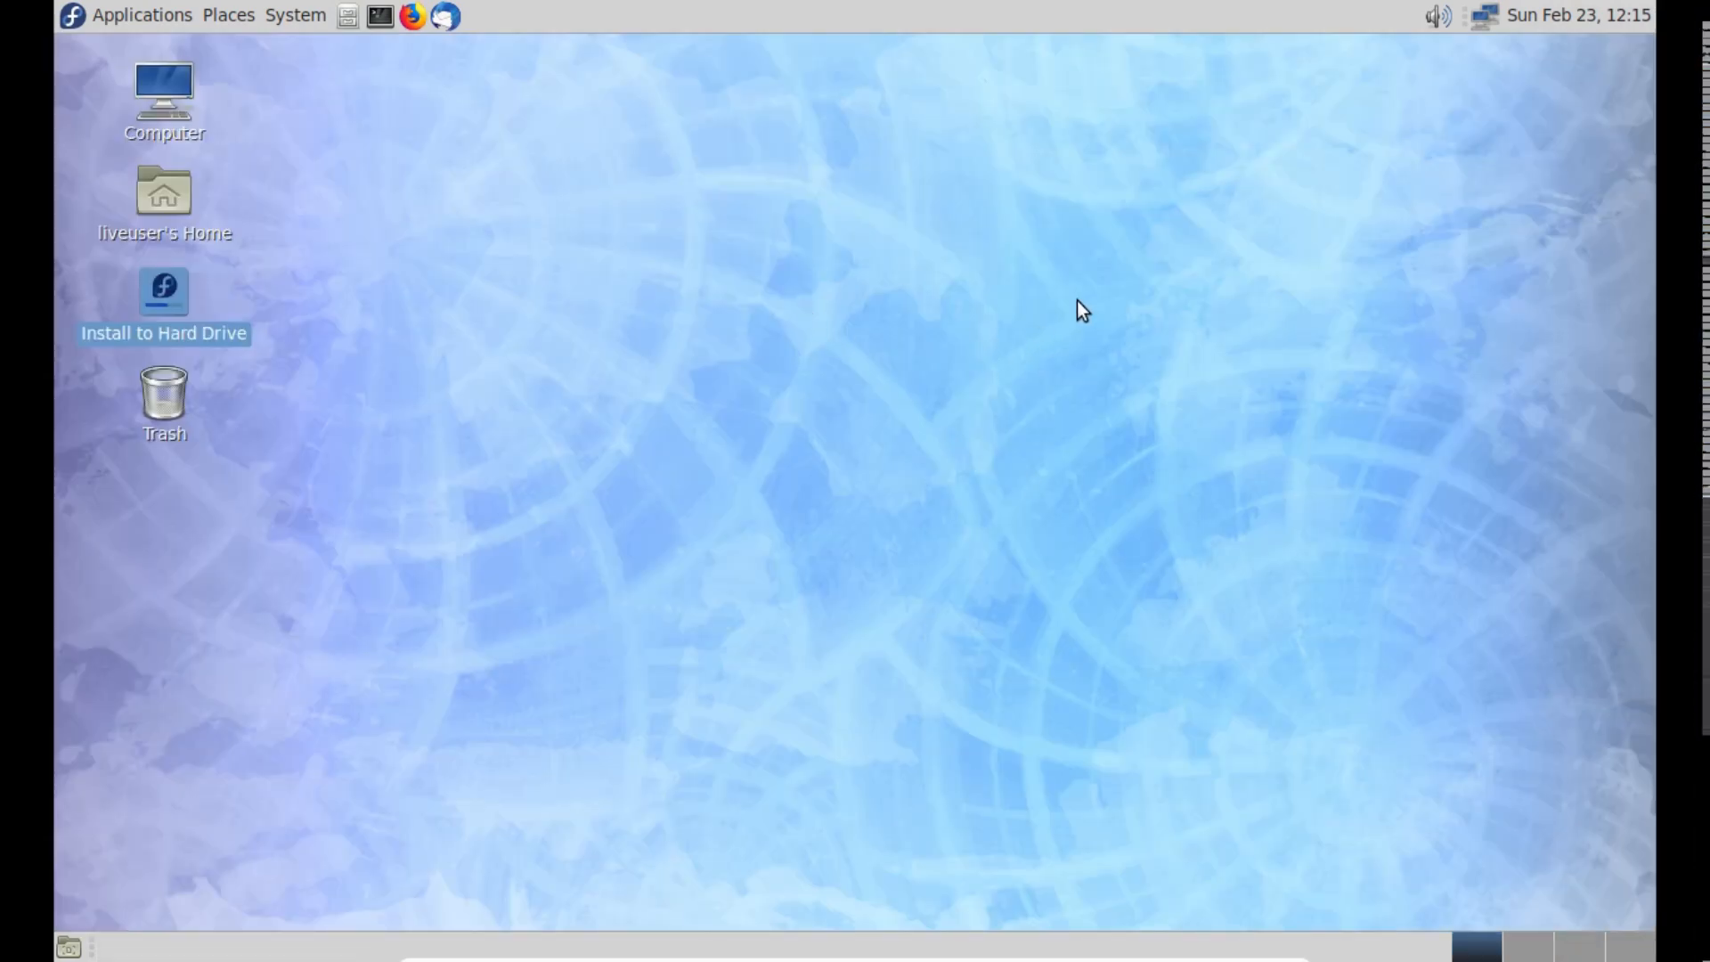
{"action": "left_click", "coordinate": [299, 15]}
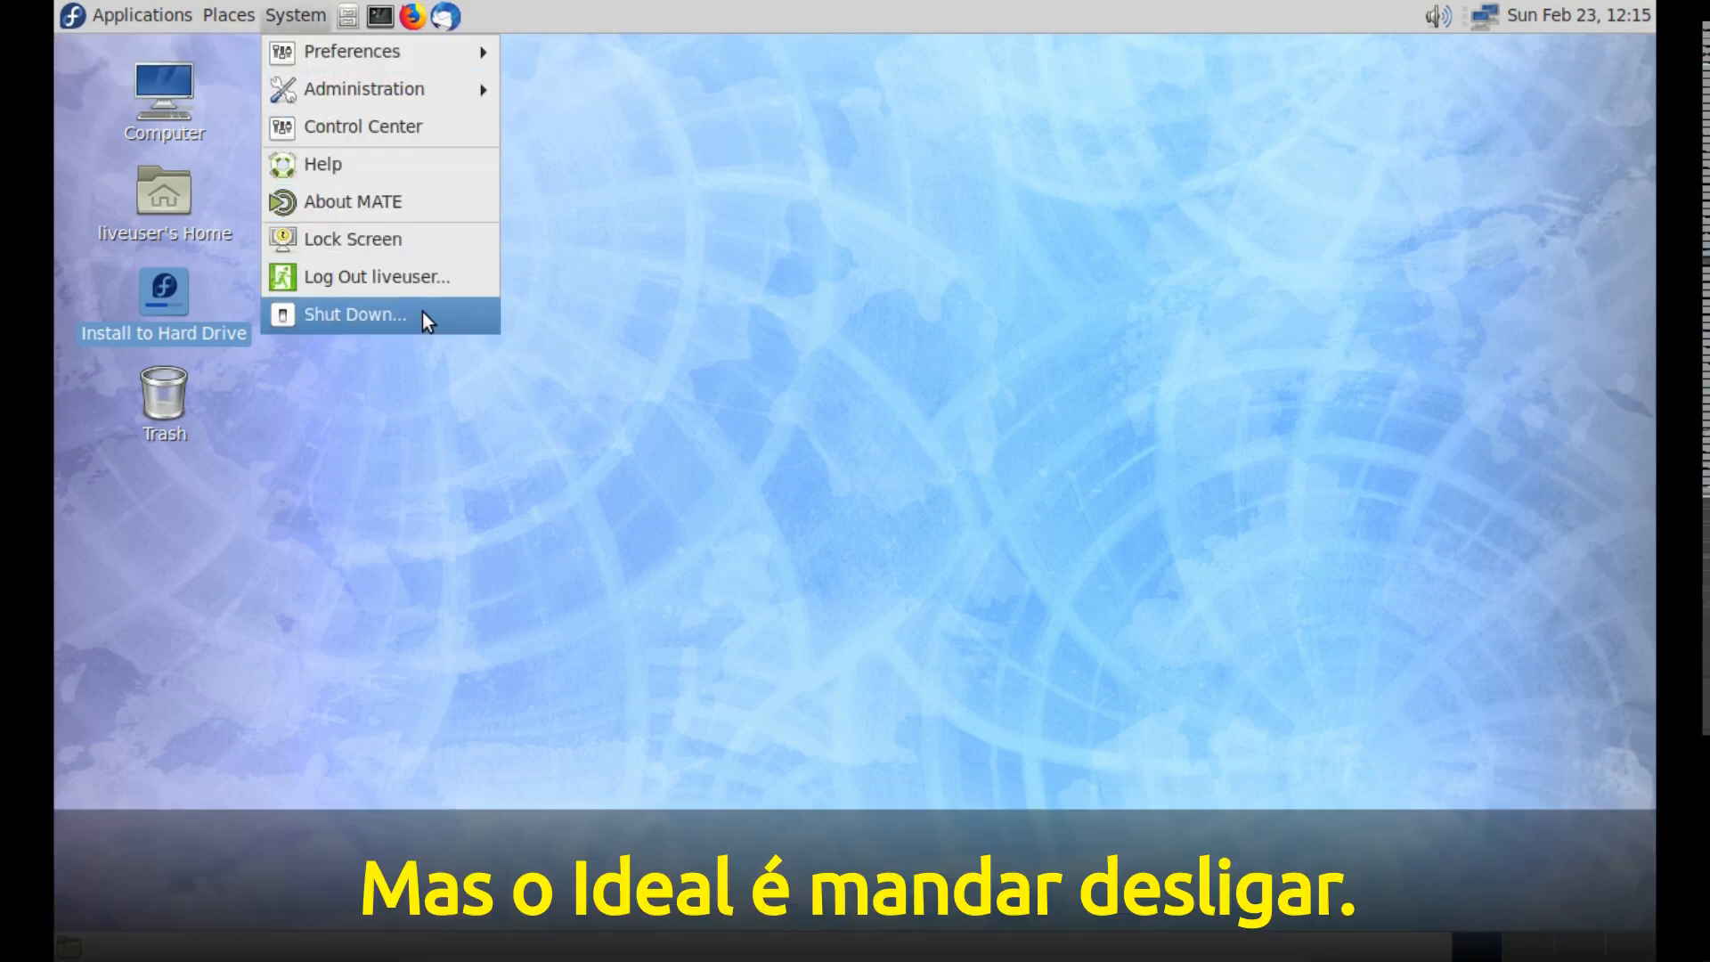
{"action": "left_click", "coordinate": [422, 314]}
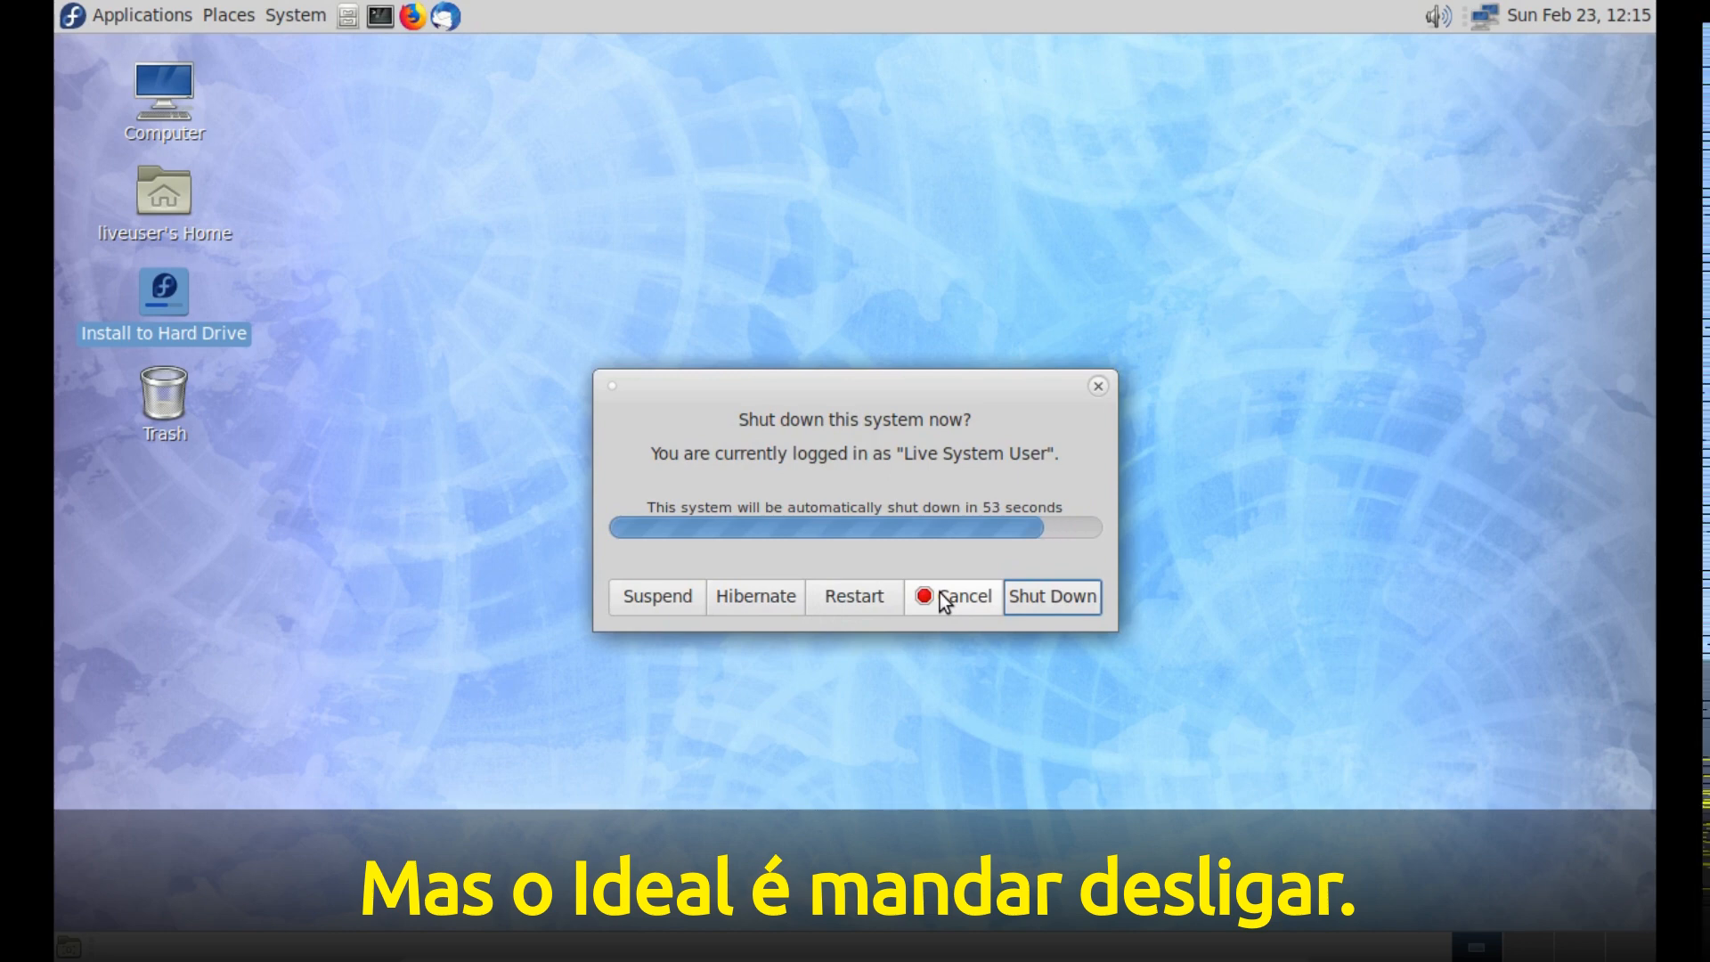
{"action": "left_click", "coordinate": [1061, 584]}
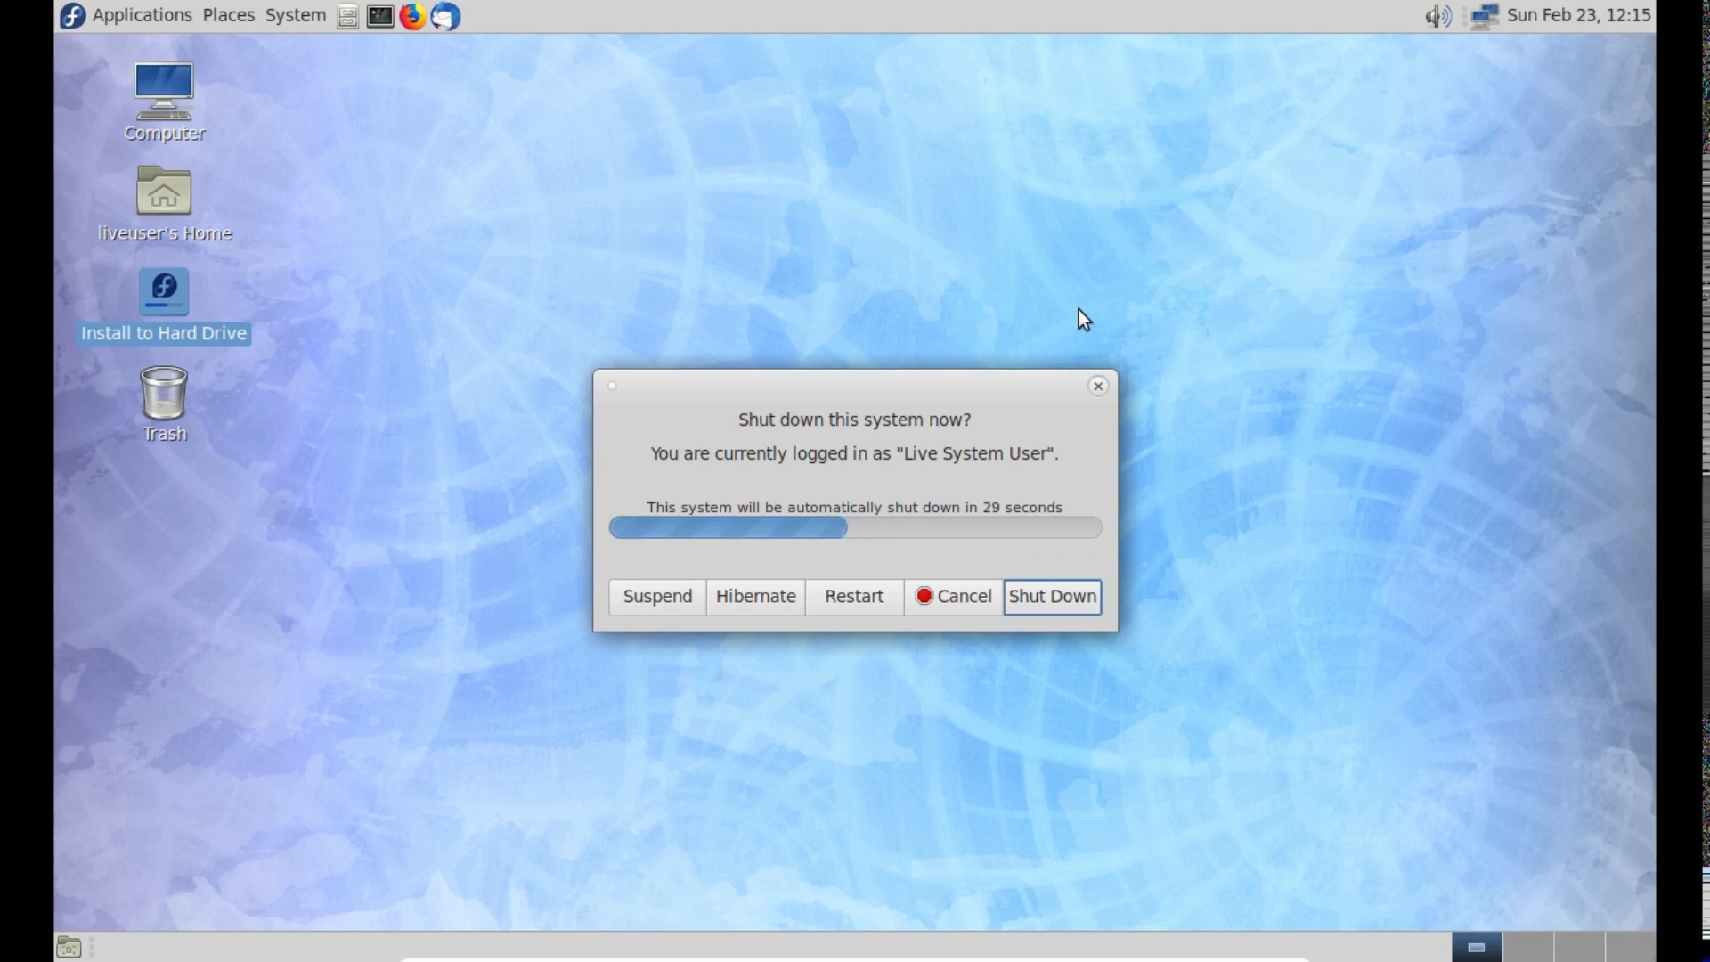
{"action": "left_click", "coordinate": [1053, 597]}
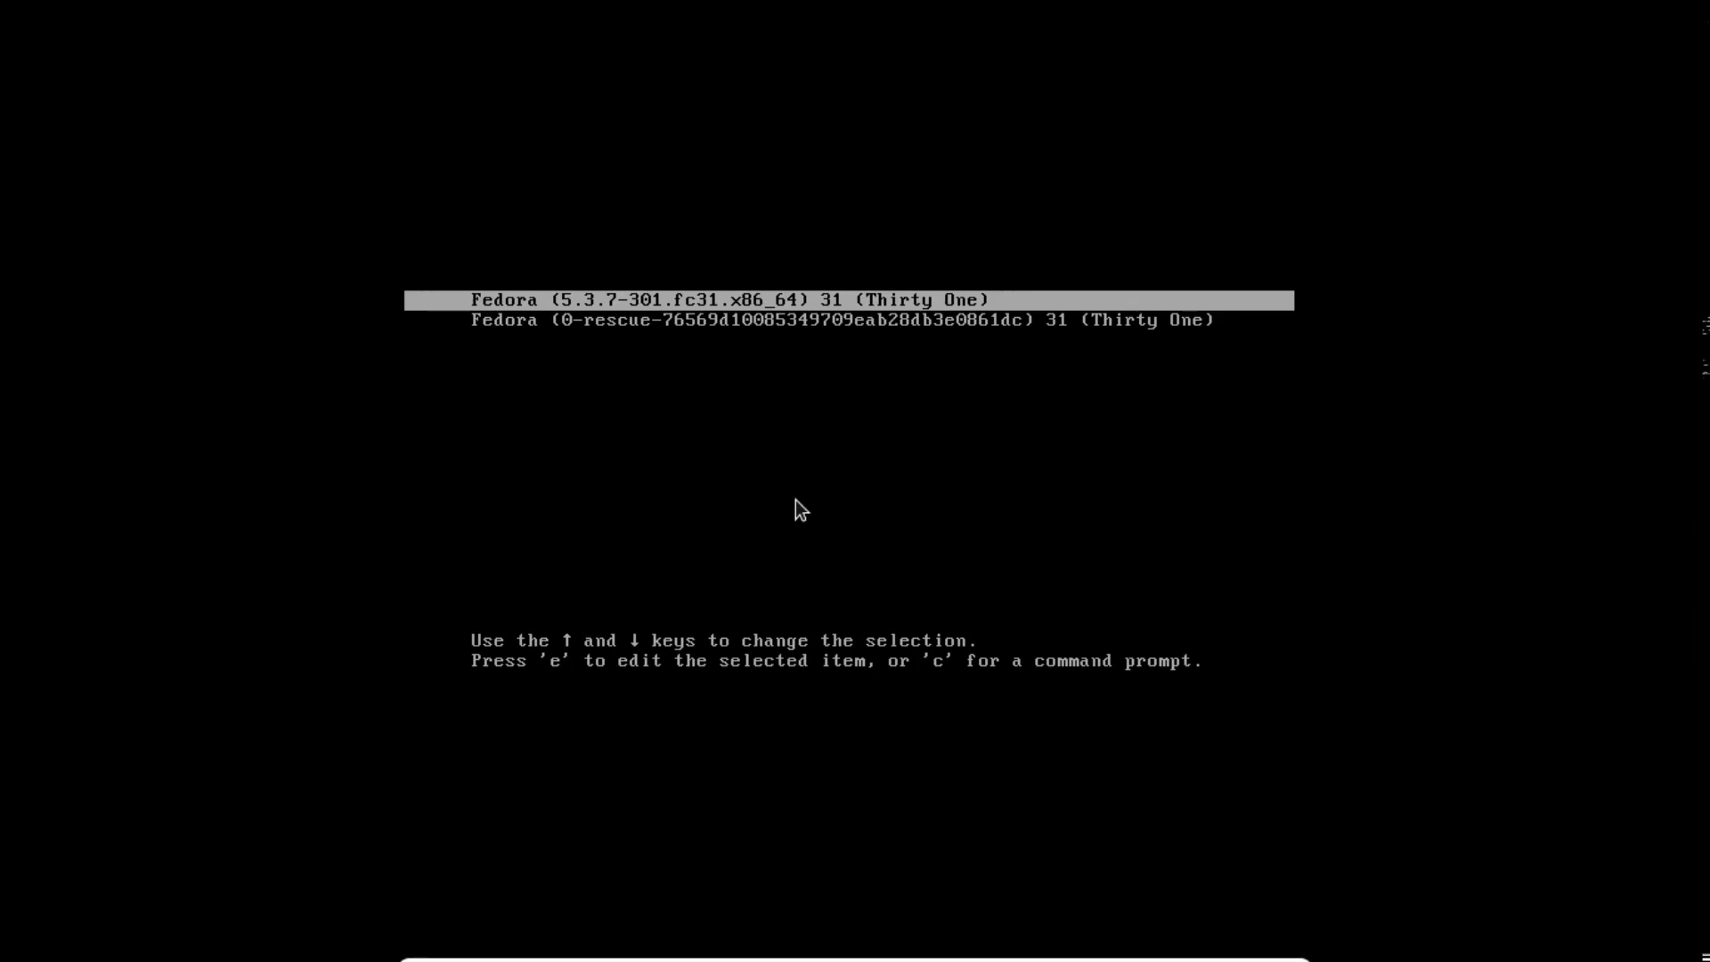
{"action": "key", "text": "Down"}
{"action": "key", "text": "Up"}
{"action": "key", "text": "Down"}
{"action": "key", "text": "Up"}
{"action": "key", "text": "Down"}
{"action": "key", "text": "Up"}
{"action": "key", "text": "Down"}
{"action": "key", "text": "Up"}
{"action": "key", "text": "Down"}
{"action": "key", "text": "Up"}
{"action": "key", "text": "Down"}
{"action": "key", "text": "Up"}
{"action": "key", "text": "Down"}
{"action": "key", "text": "Up"}
{"action": "key", "text": "Down"}
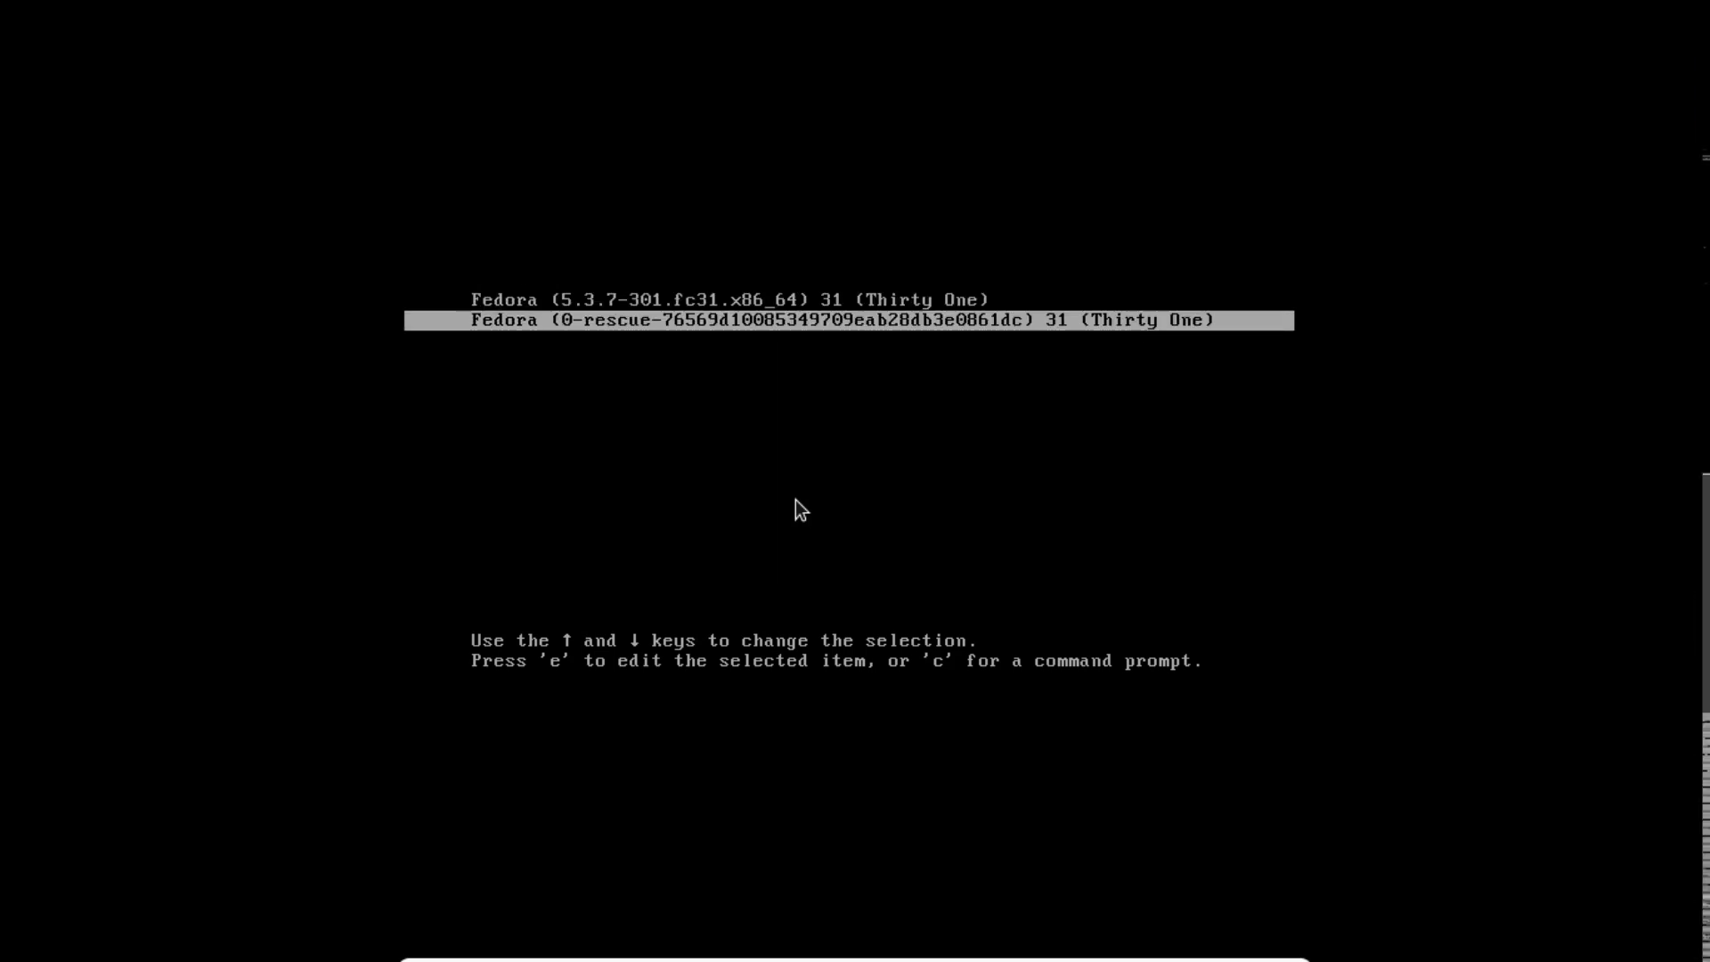
{"action": "key", "text": "Up"}
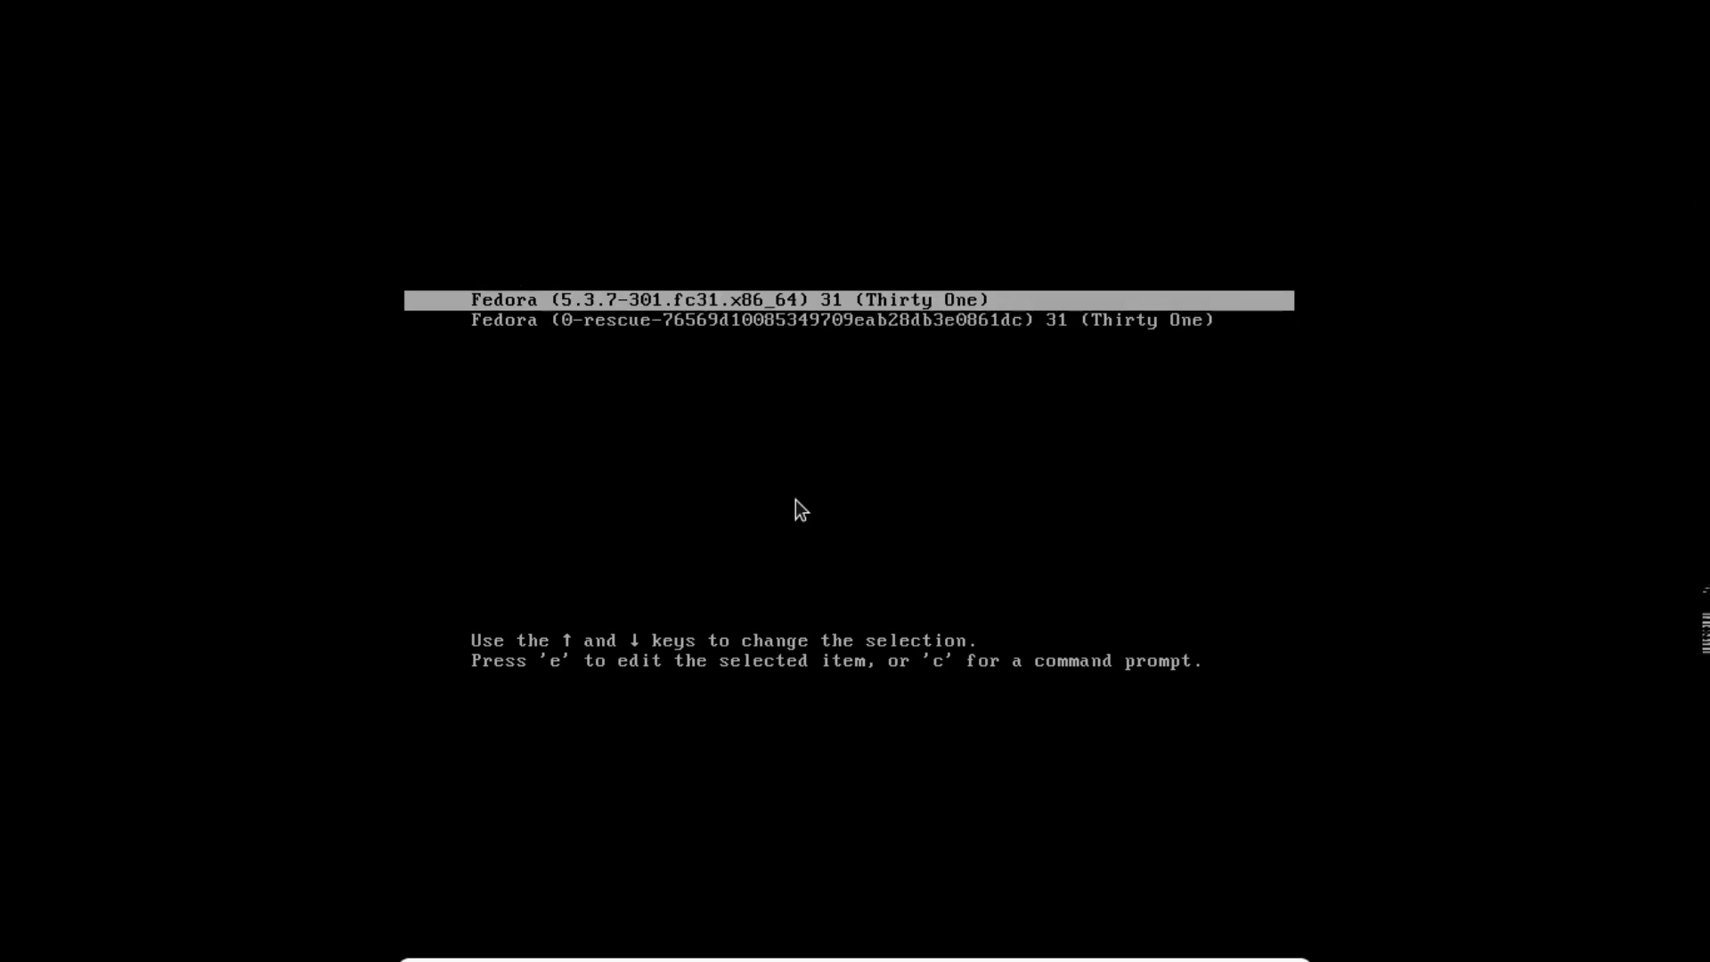
{"action": "key", "text": "Down"}
{"action": "key", "text": "Up"}
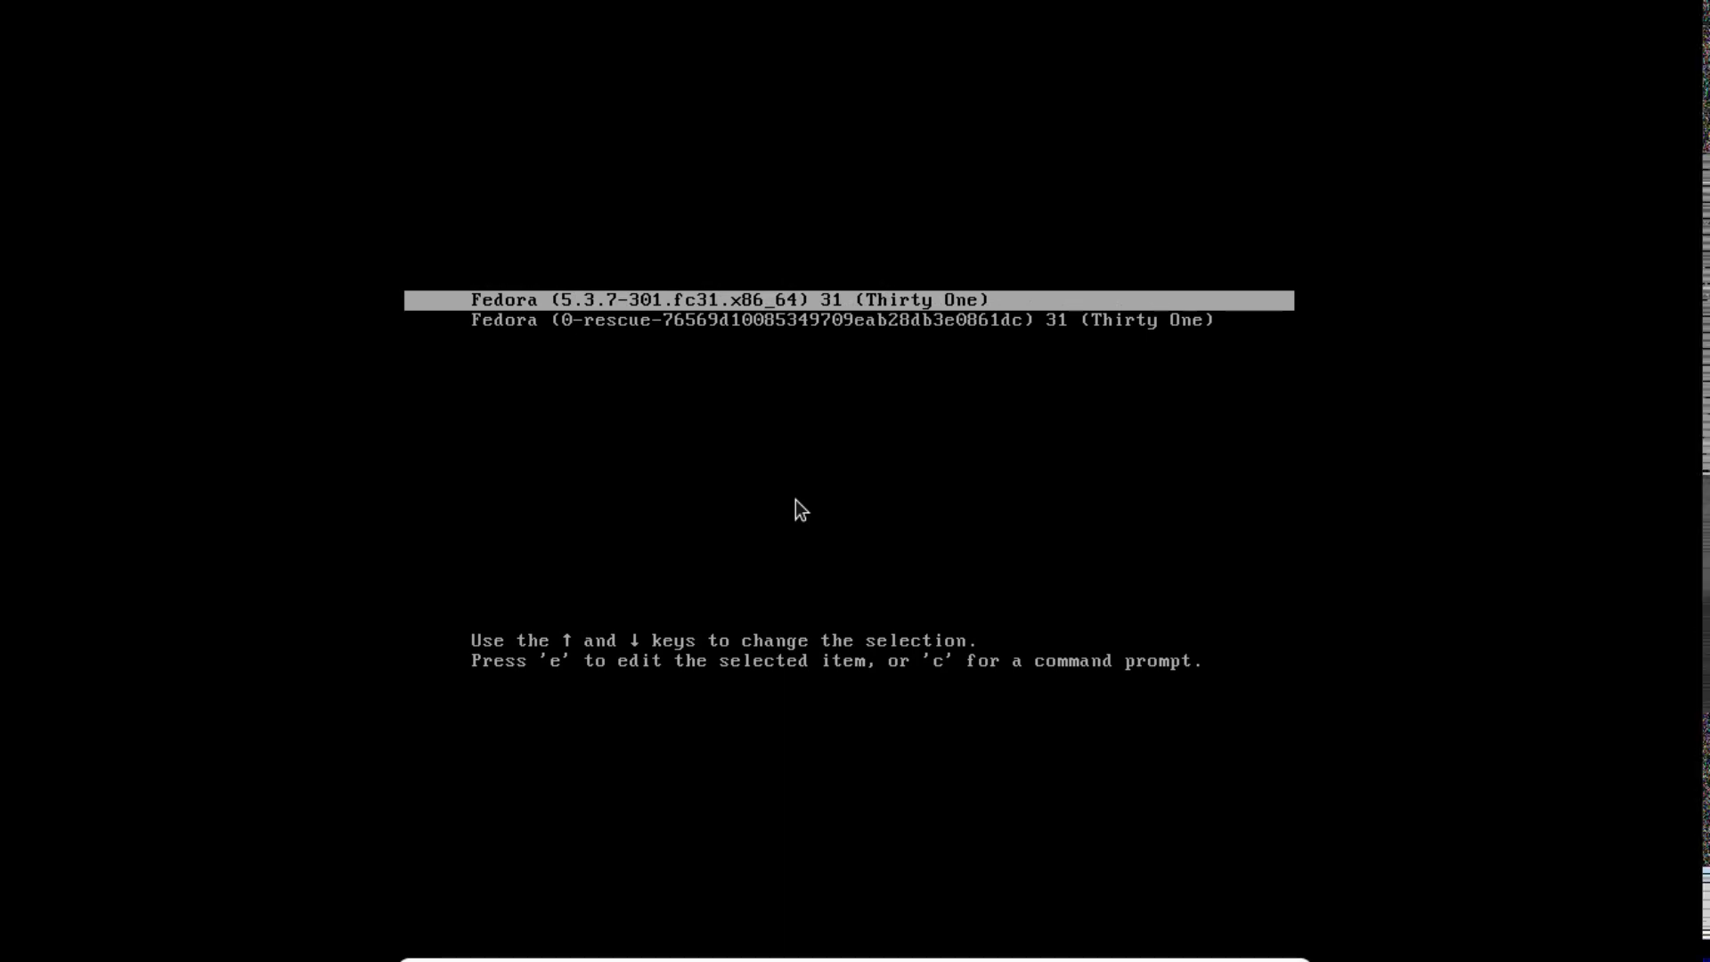
{"action": "key", "text": "Down"}
{"action": "key", "text": "Up"}
{"action": "key", "text": "Down"}
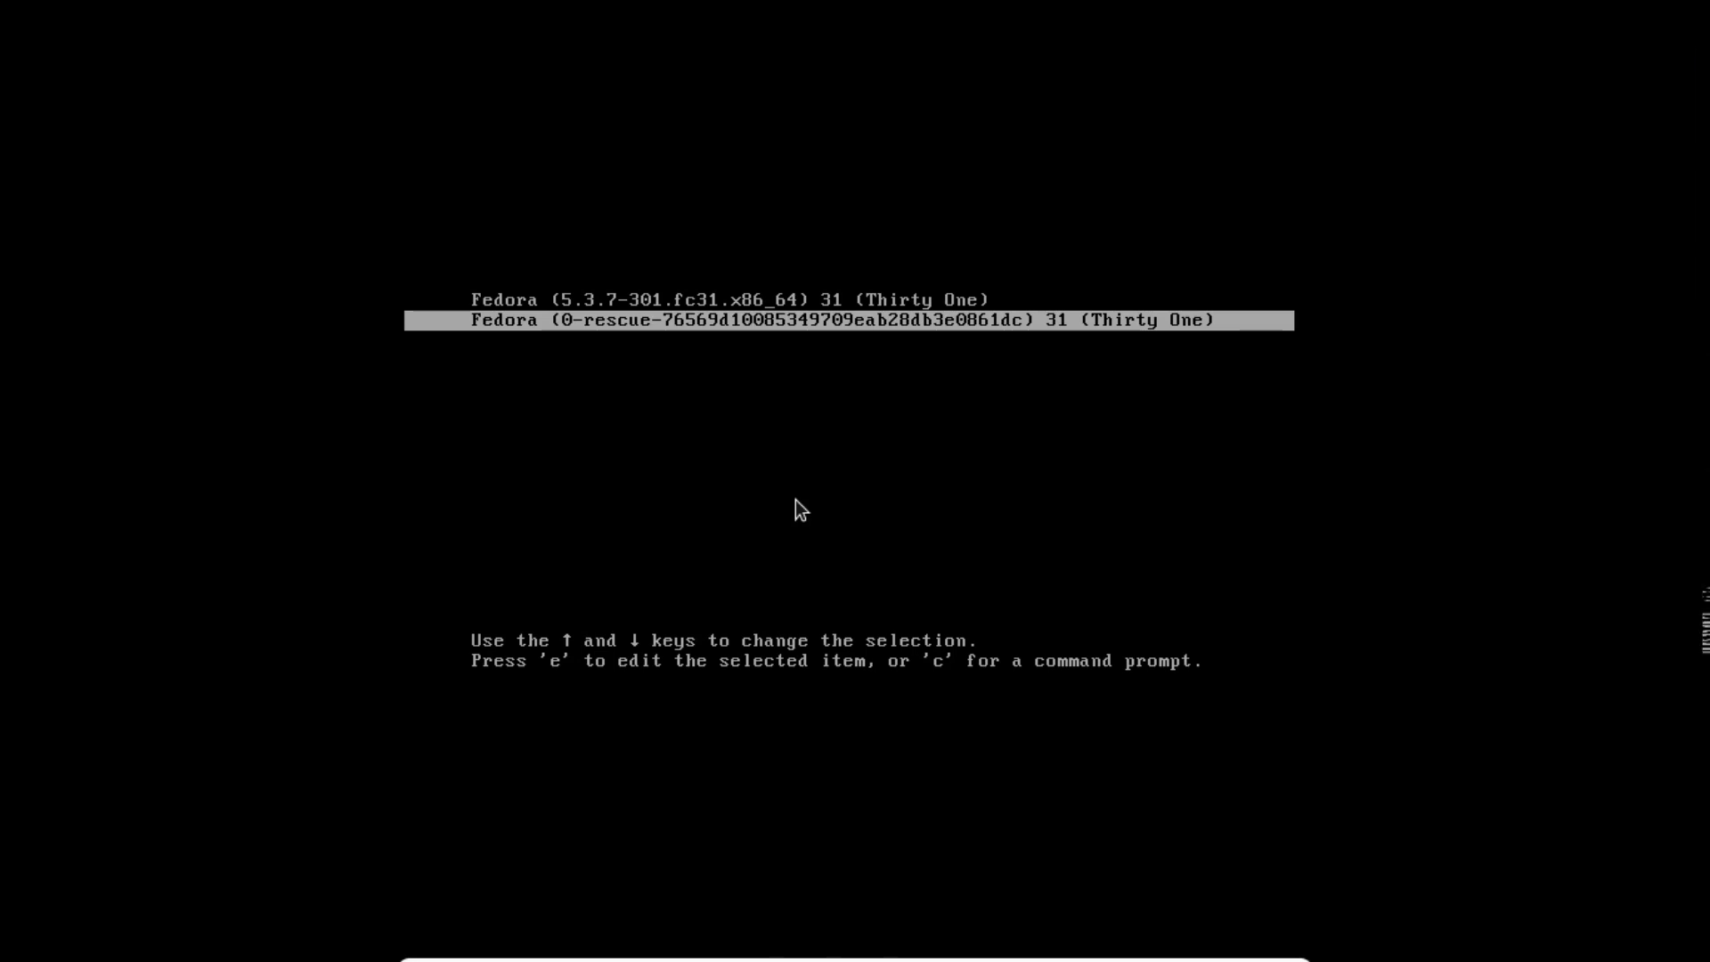
- Boot the installed system with the regular Fedora (5.3.7-301.fc31.x86_64) 31 entry
{"action": "key", "text": "Up"}
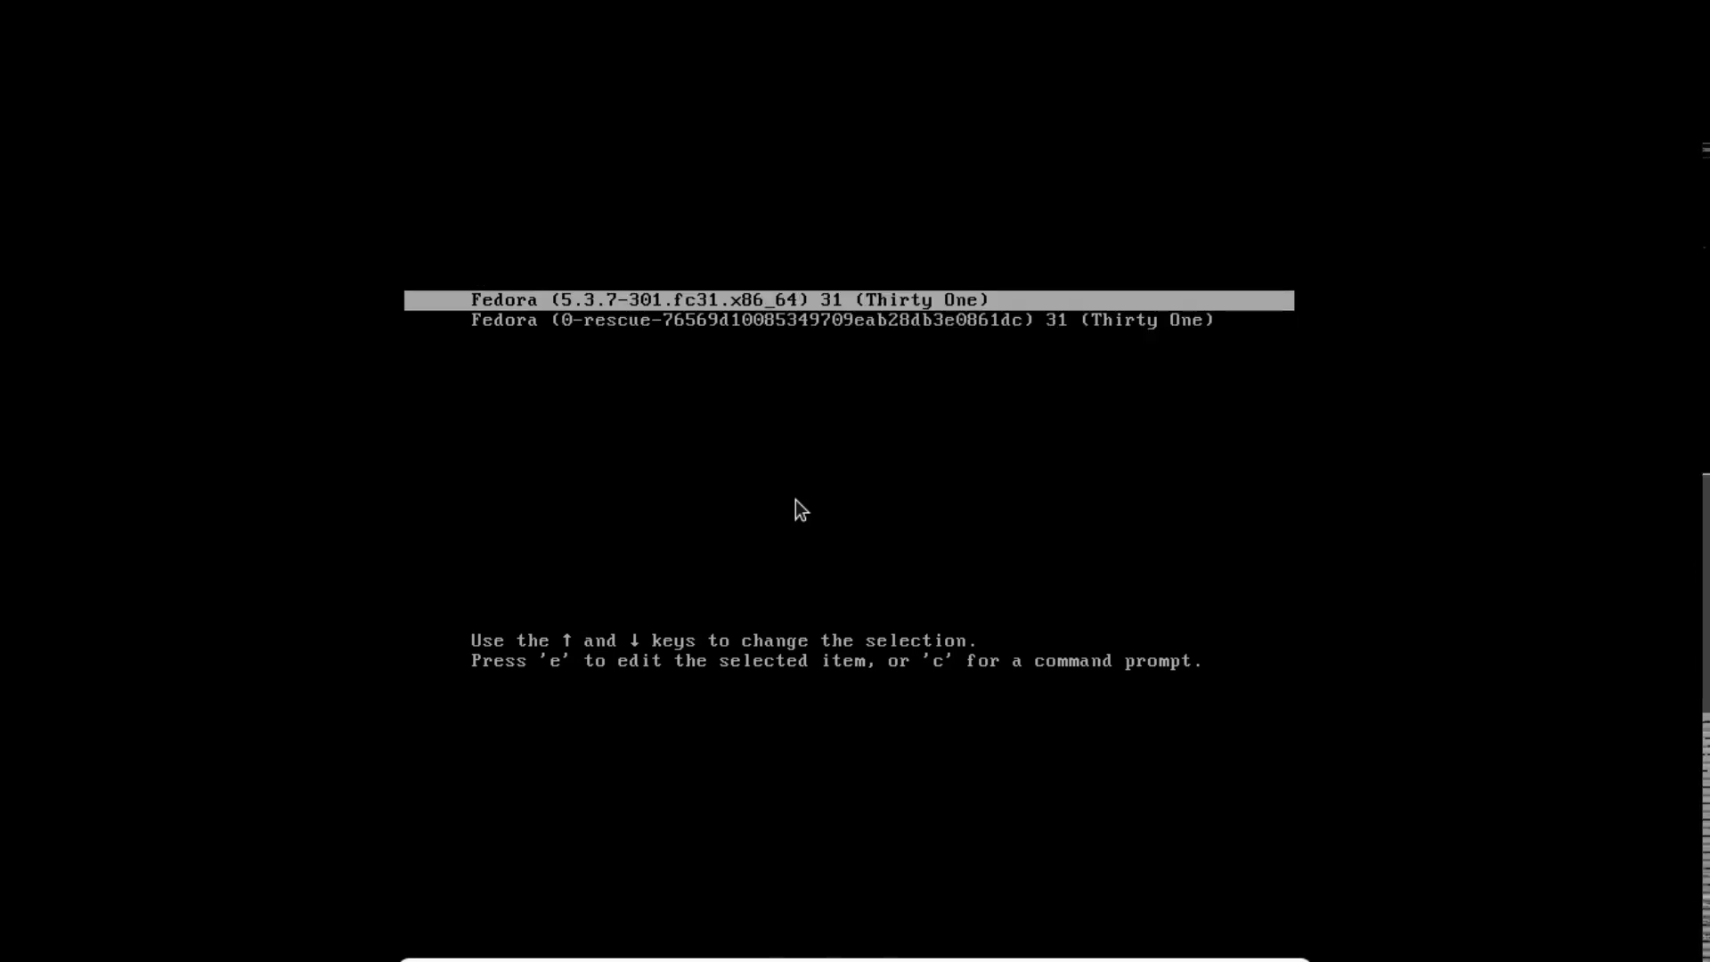
{"action": "key", "text": "Down"}
{"action": "key", "text": "Up"}
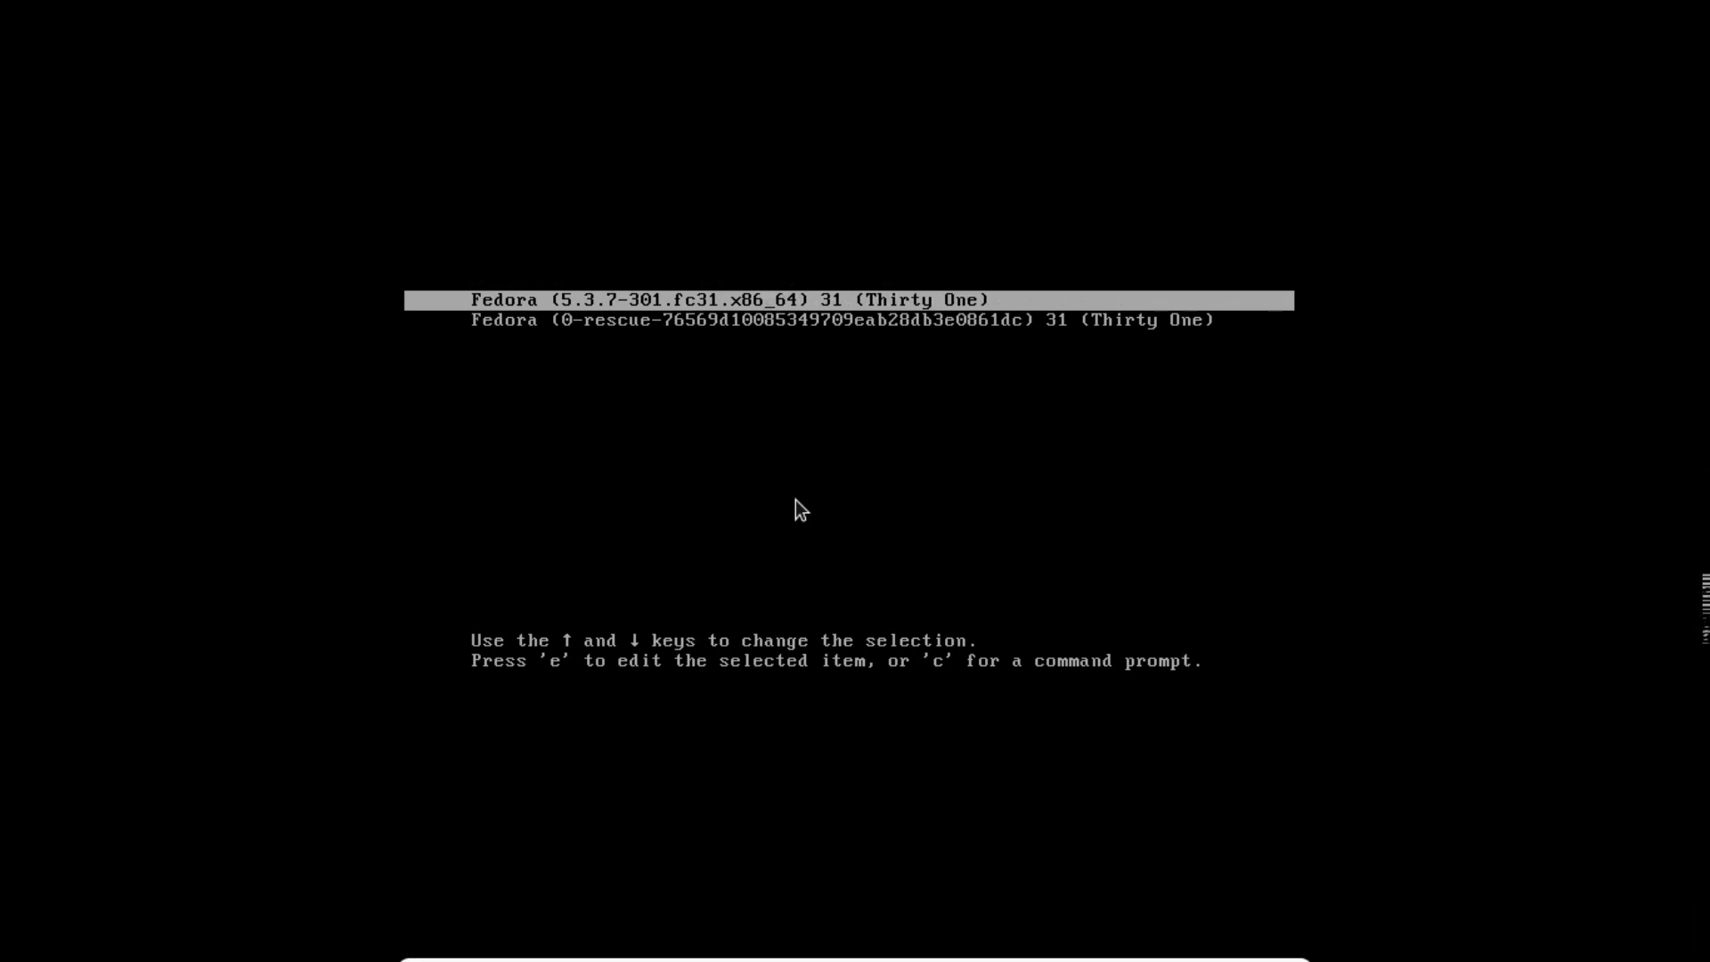
{"action": "key", "text": "Return"}
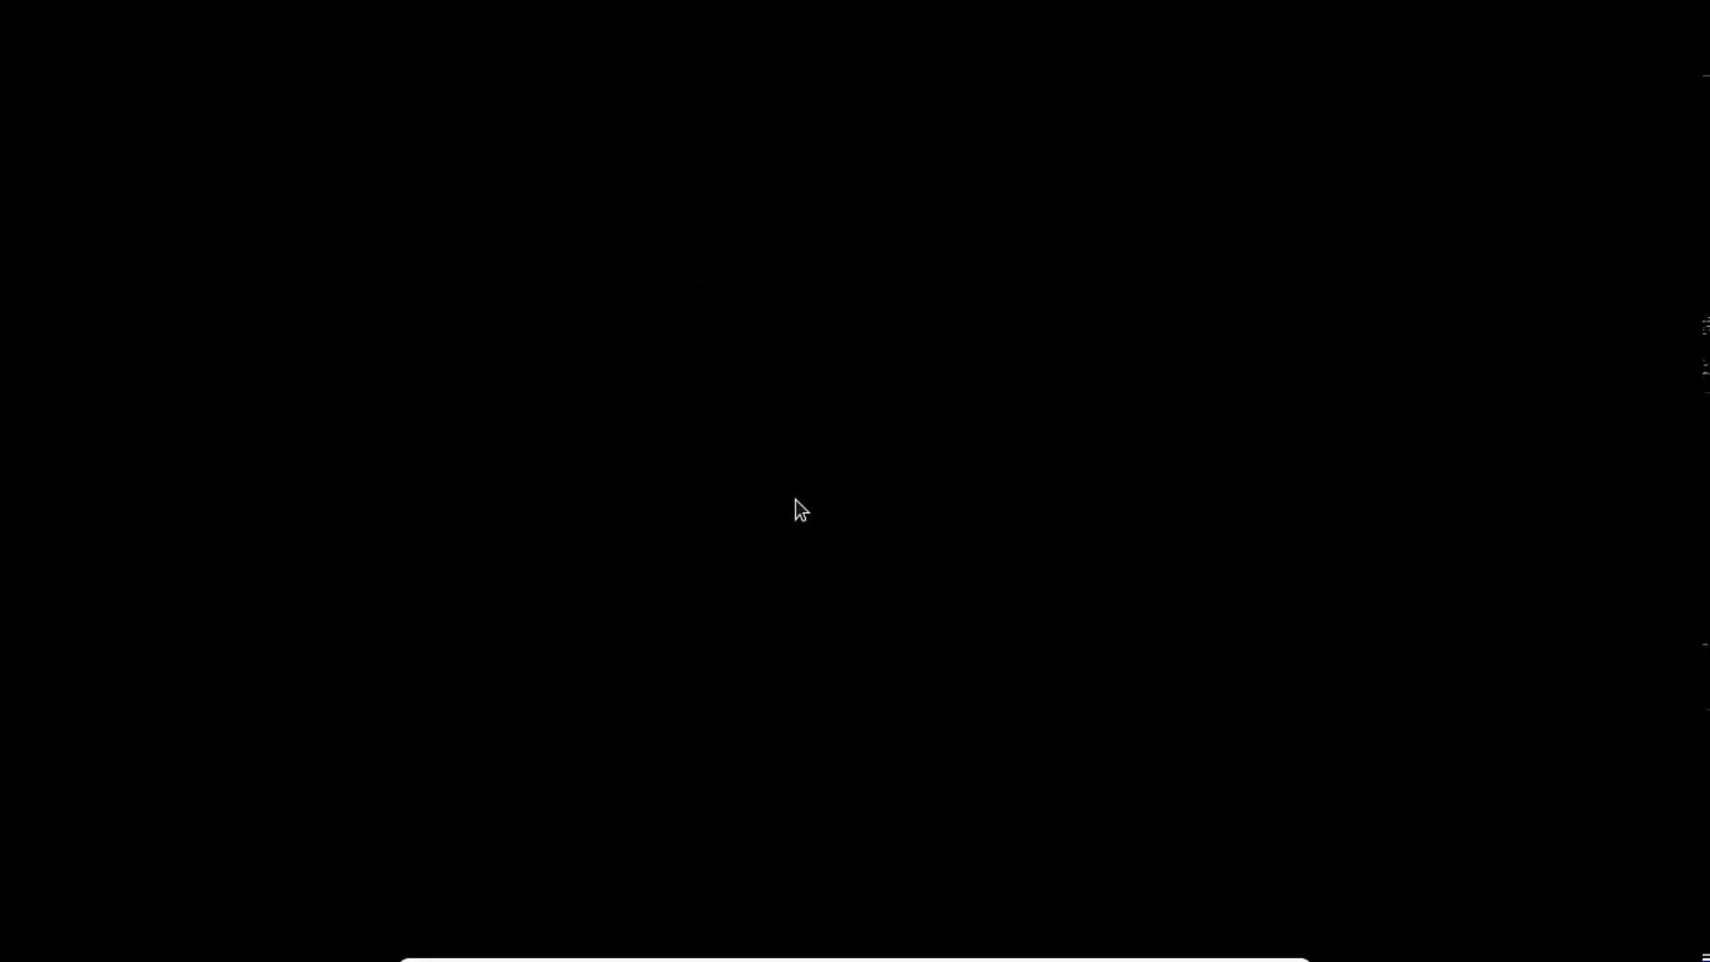